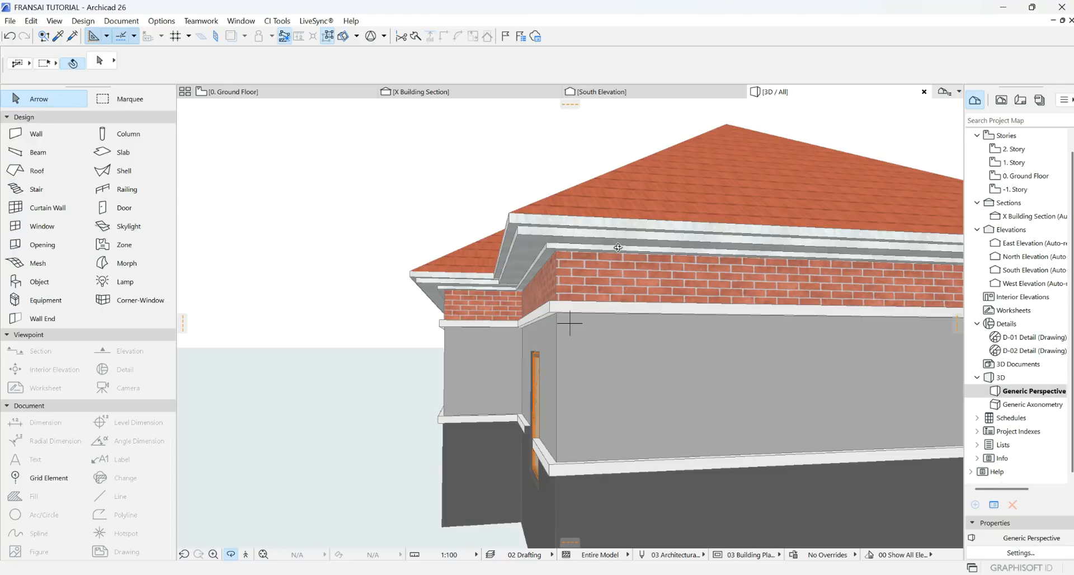
- Delete the hip roof from the 3D model of the house
{"action": "middle_click_drag", "start_coordinate": [617, 247], "coordinate": [565, 240]}
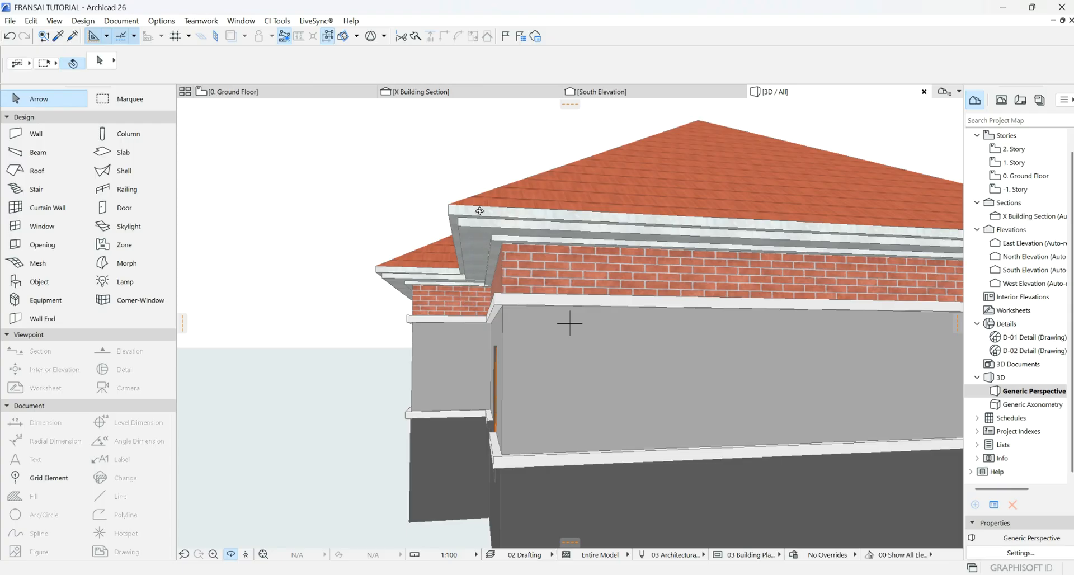
{"action": "mouse_move", "coordinate": [480, 211]}
{"action": "middle_mouse_down", "text": "shift"}
{"action": "mouse_move", "coordinate": [491, 255]}
{"action": "mouse_move", "coordinate": [491, 214]}
{"action": "middle_mouse_up", "text": "shift"}
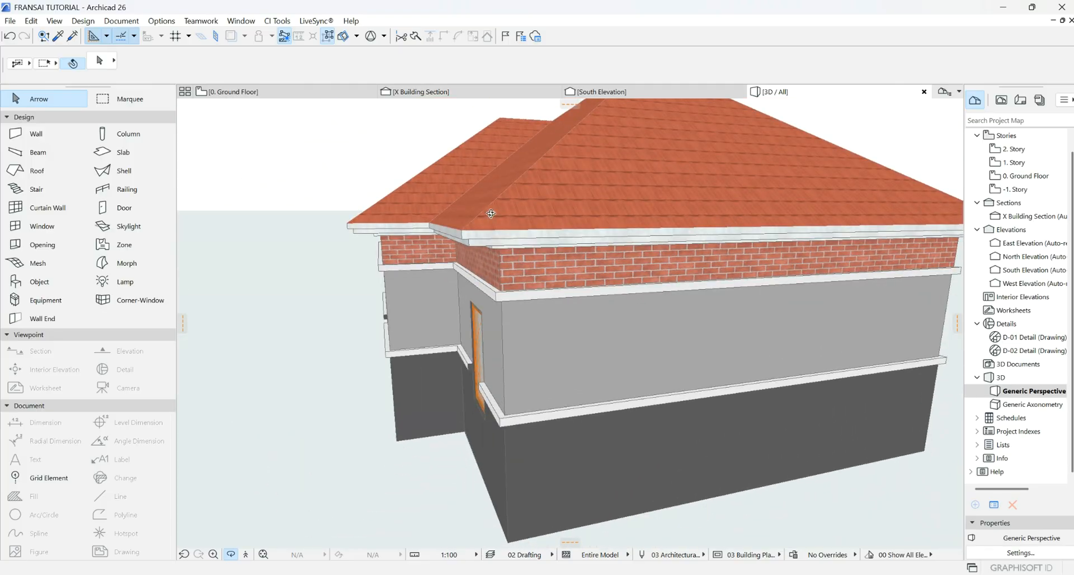
{"action": "left_click", "coordinate": [526, 206]}
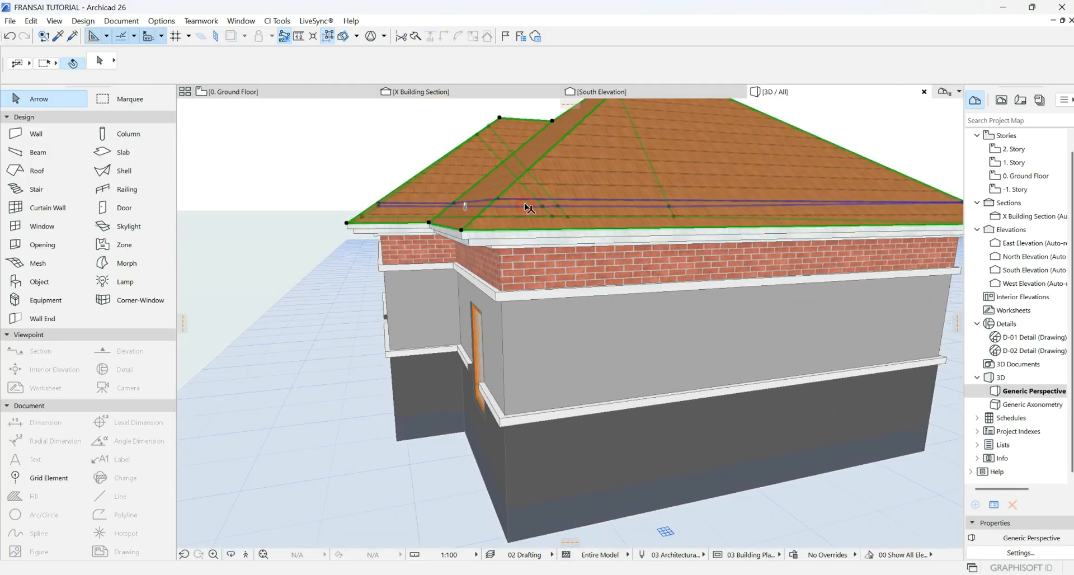
{"action": "key", "text": "Delete"}
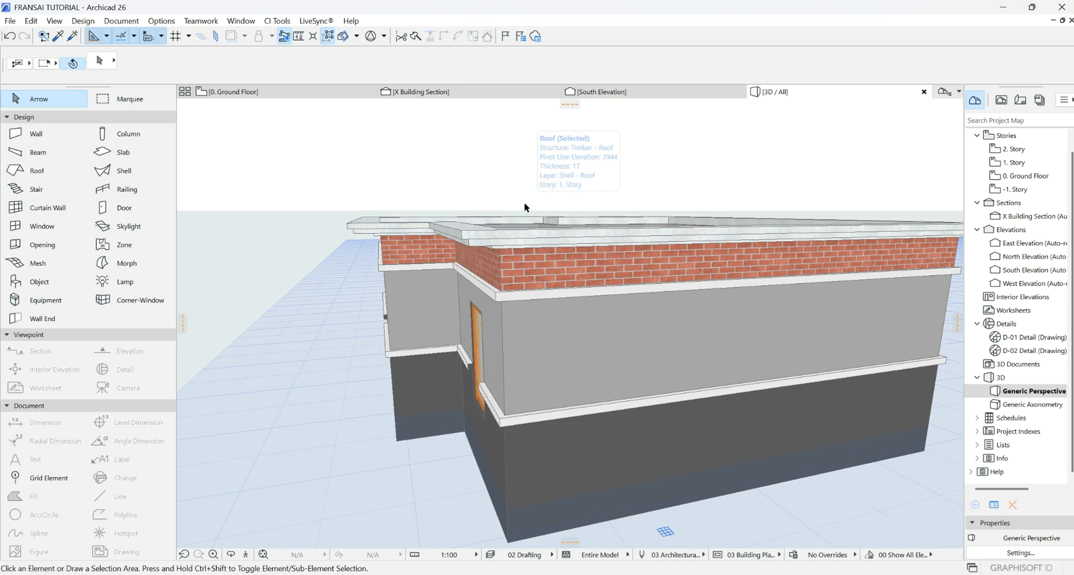
- Delete the long coping piece along the parapet, leaving the brick-topped walls
{"action": "left_click", "coordinate": [472, 238]}
{"action": "left_click", "coordinate": [556, 250]}
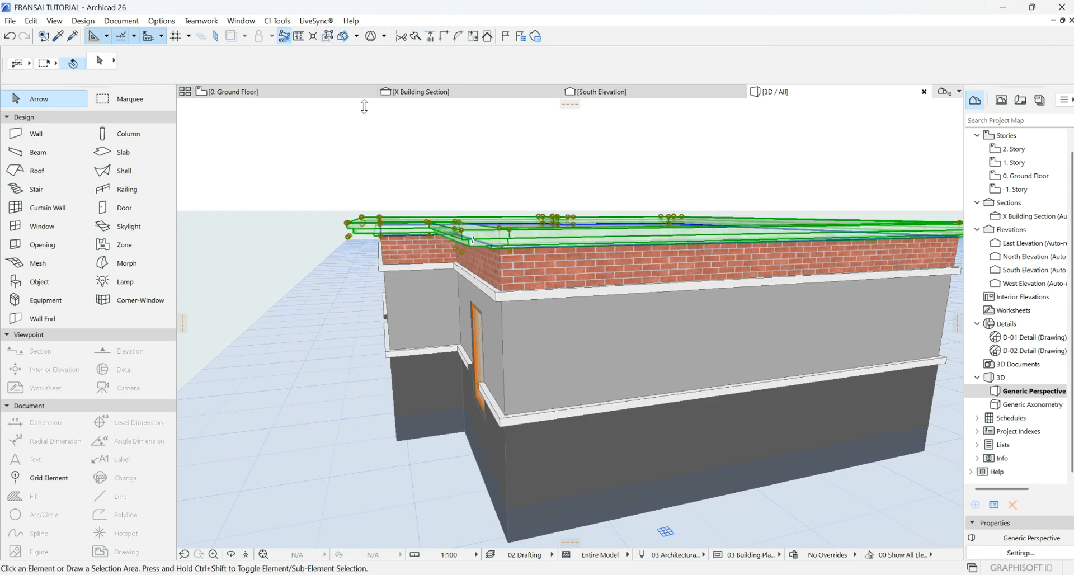
{"action": "key", "text": "Delete"}
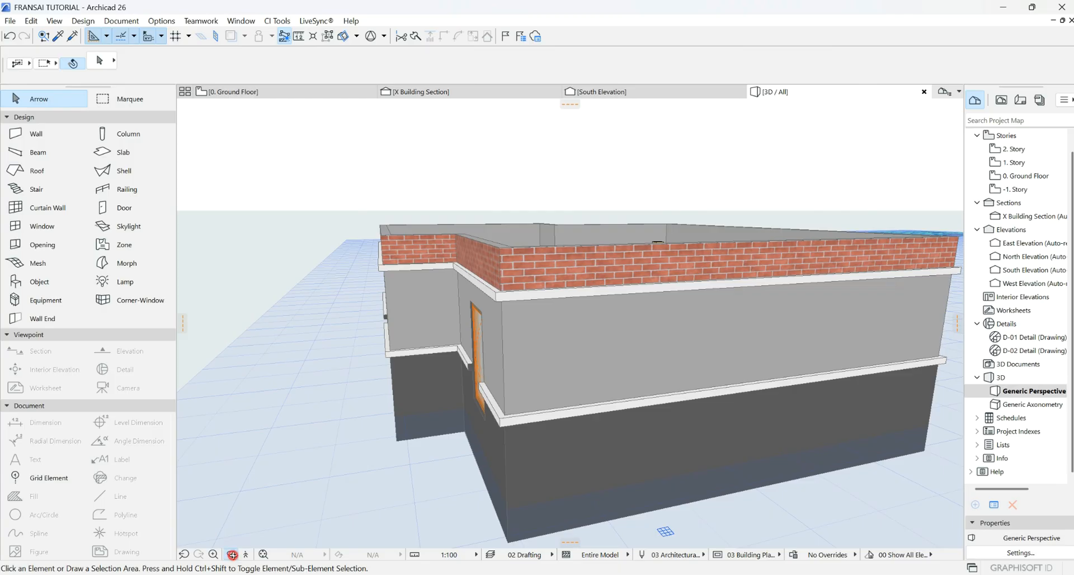
{"action": "left_click", "coordinate": [233, 555]}
{"action": "left_click_drag", "start_coordinate": [407, 419], "coordinate": [371, 398]}
- Go from the 3D view through the 0. Ground Floor plan to the South Elevation
{"action": "mouse_move", "coordinate": [486, 299]}
{"action": "left_mouse_down"}
{"action": "mouse_move", "coordinate": [381, 302]}
{"action": "mouse_move", "coordinate": [357, 358]}
{"action": "mouse_move", "coordinate": [556, 390]}
{"action": "mouse_move", "coordinate": [553, 325]}
{"action": "mouse_move", "coordinate": [455, 328]}
{"action": "mouse_move", "coordinate": [594, 307]}
{"action": "mouse_move", "coordinate": [465, 322]}
{"action": "left_mouse_up"}
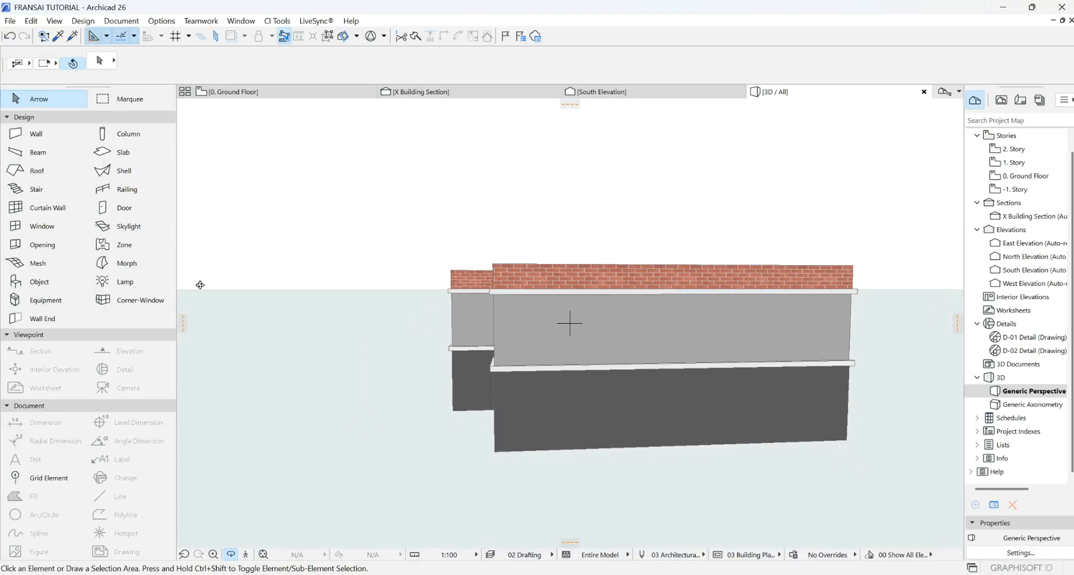
{"action": "left_click", "coordinate": [260, 92]}
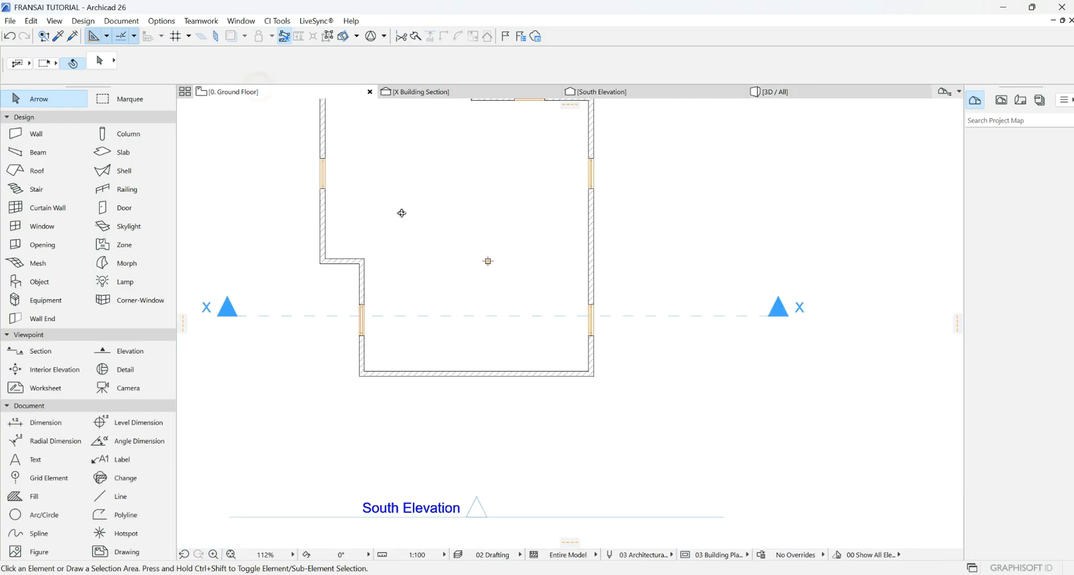
{"action": "scroll", "coordinate": [587, 406], "scroll_direction": "down", "scroll_amount": 3}
{"action": "scroll", "coordinate": [505, 234], "scroll_direction": "up", "scroll_amount": 3}
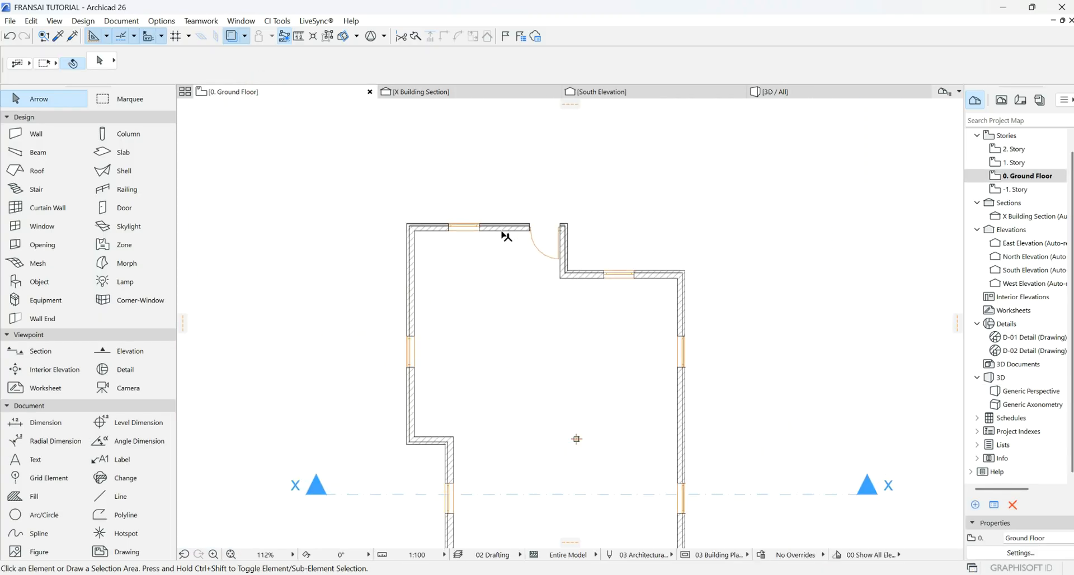
{"action": "scroll", "coordinate": [506, 235], "scroll_direction": "down", "scroll_amount": 2}
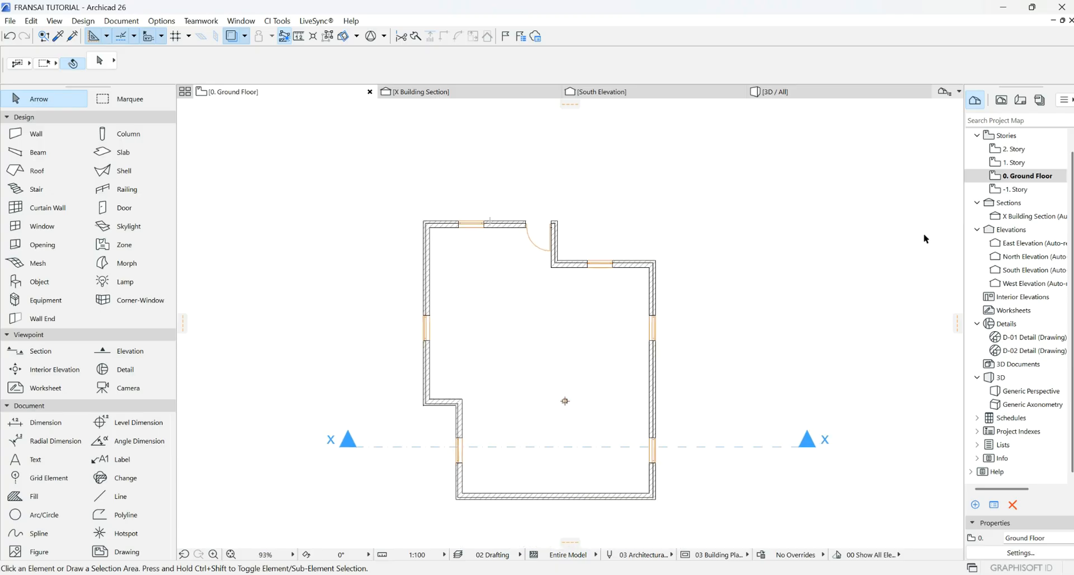
{"action": "left_click", "coordinate": [673, 91]}
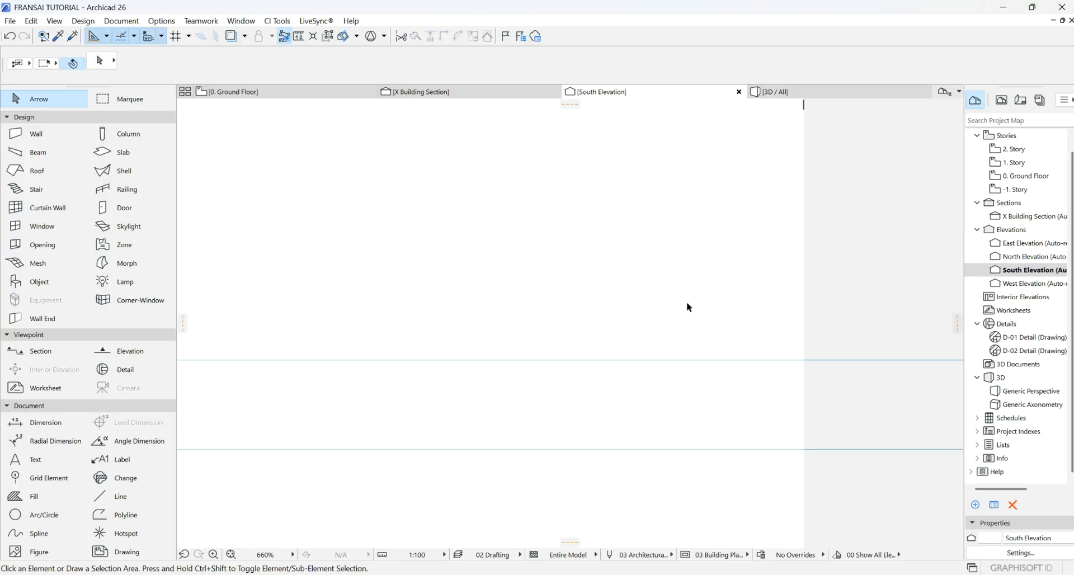
- Check the story levels (+3.450, +6.450) in South Elevation, then open the 1. Story plan
{"action": "scroll", "coordinate": [694, 302], "scroll_direction": "down", "scroll_amount": 5}
{"action": "scroll", "coordinate": [546, 180], "scroll_direction": "up", "scroll_amount": 3}
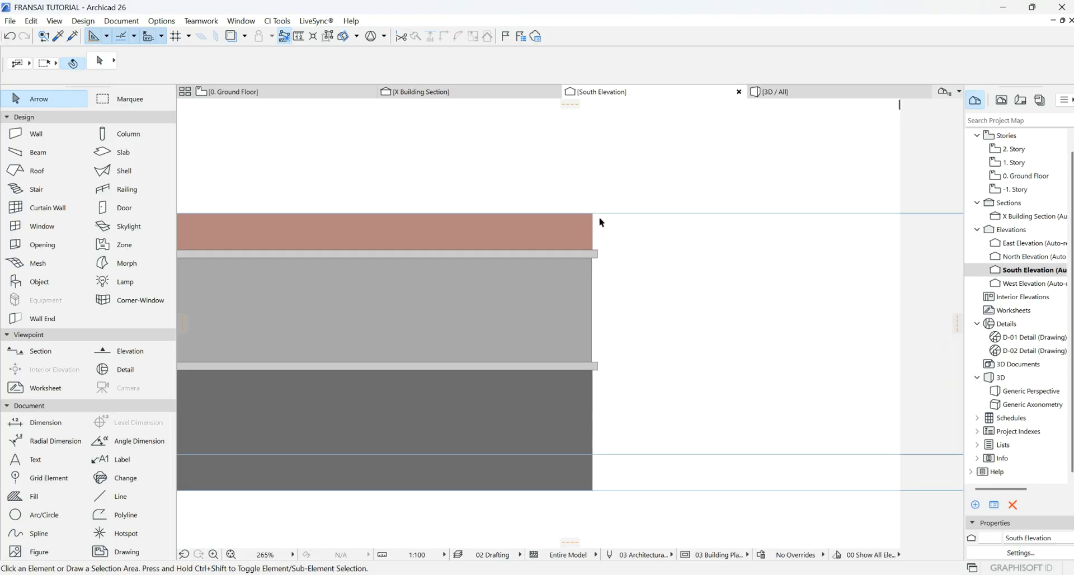
{"action": "scroll", "coordinate": [581, 344], "scroll_direction": "down", "scroll_amount": 3}
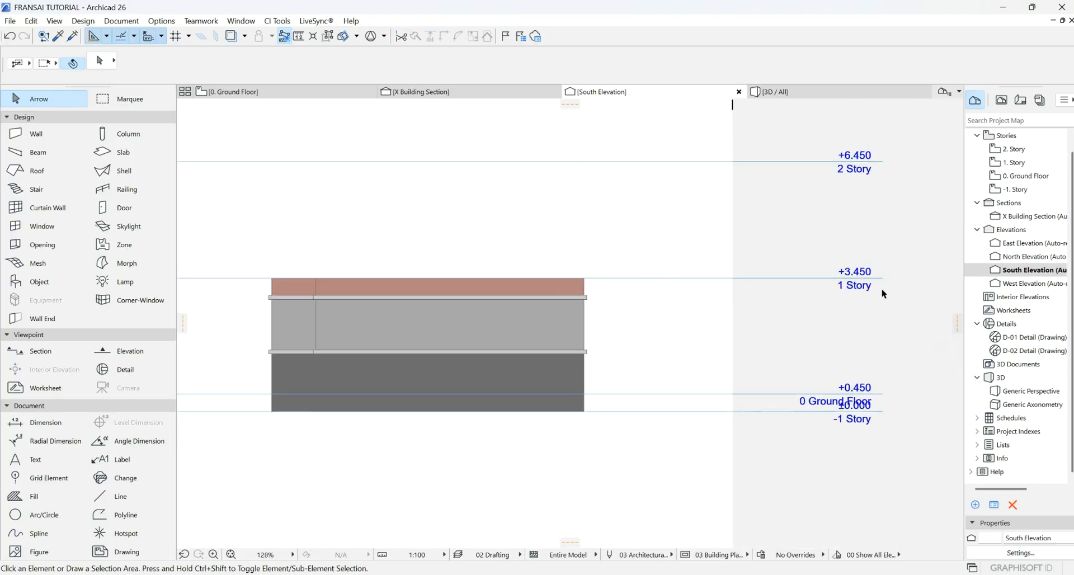
{"action": "scroll", "coordinate": [882, 293], "scroll_direction": "up", "scroll_amount": 2}
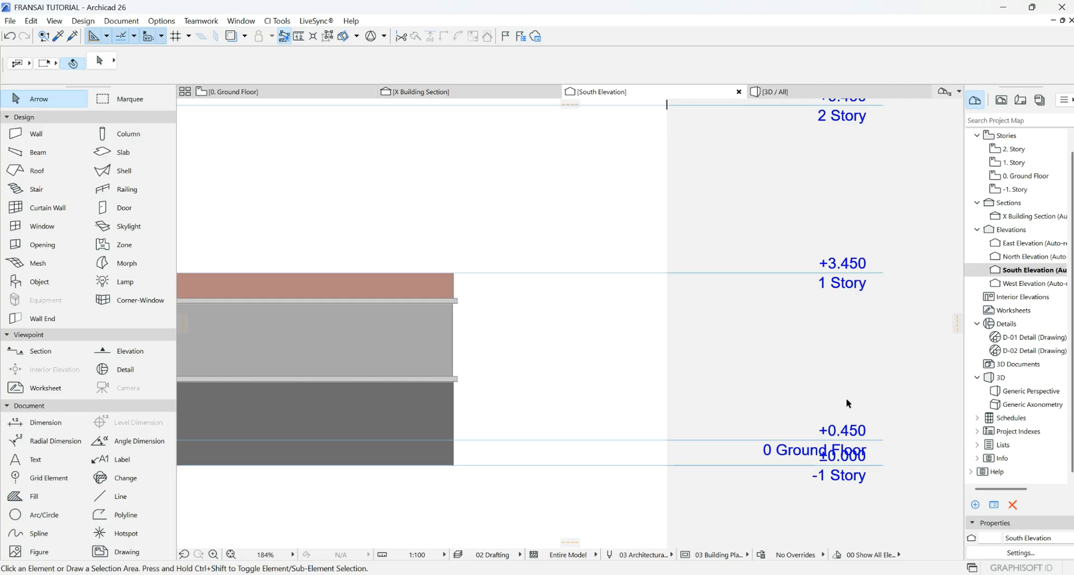
{"action": "left_click", "coordinate": [1019, 162]}
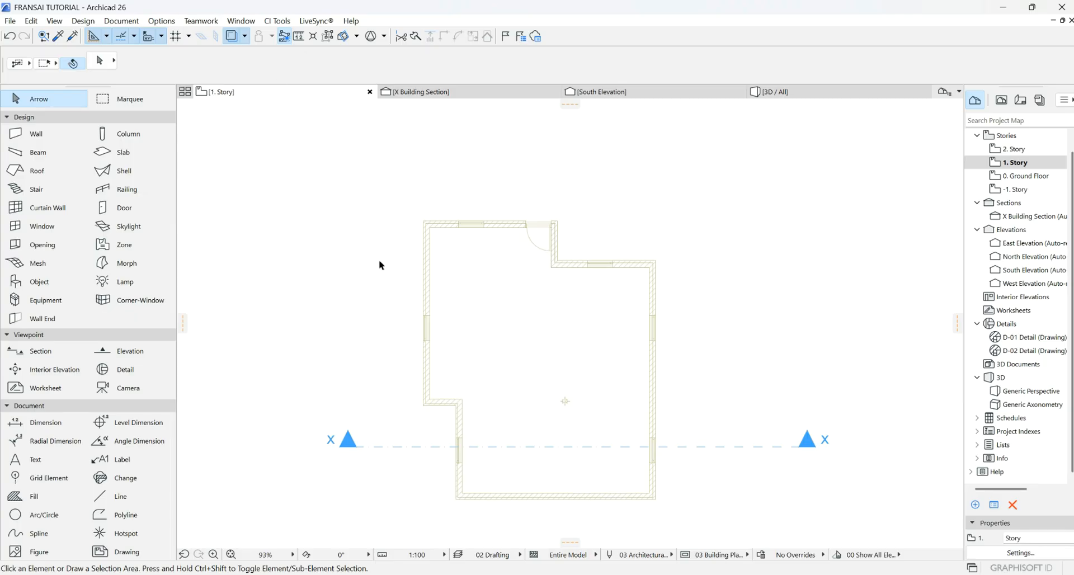
- Toggle the ghost story display, then bring up the Object tool's default settings
{"action": "left_click", "coordinate": [233, 39]}
{"action": "left_click", "coordinate": [234, 38]}
{"action": "left_click", "coordinate": [30, 285]}
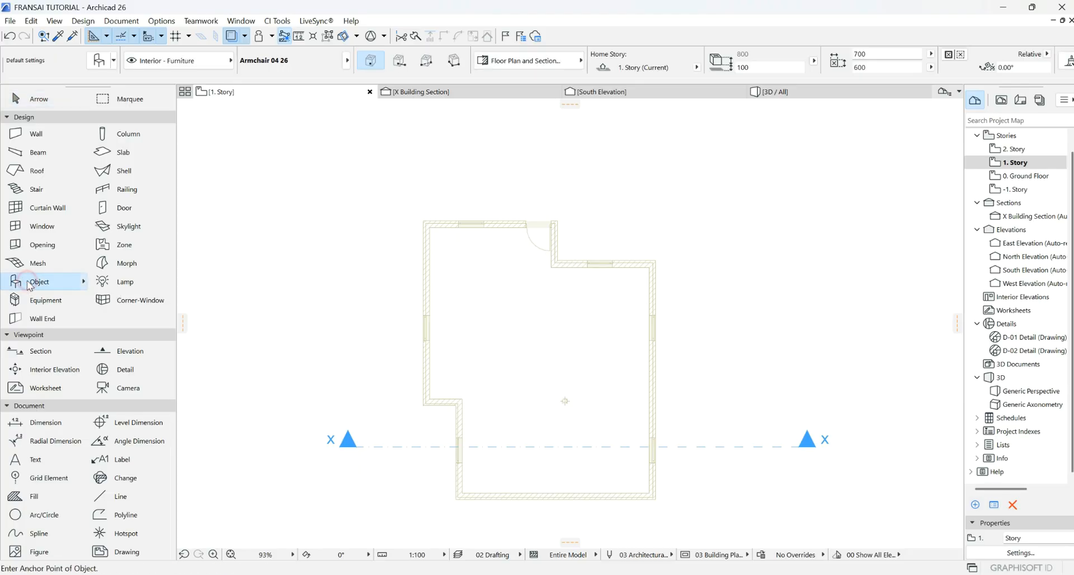
{"action": "left_click", "coordinate": [100, 61]}
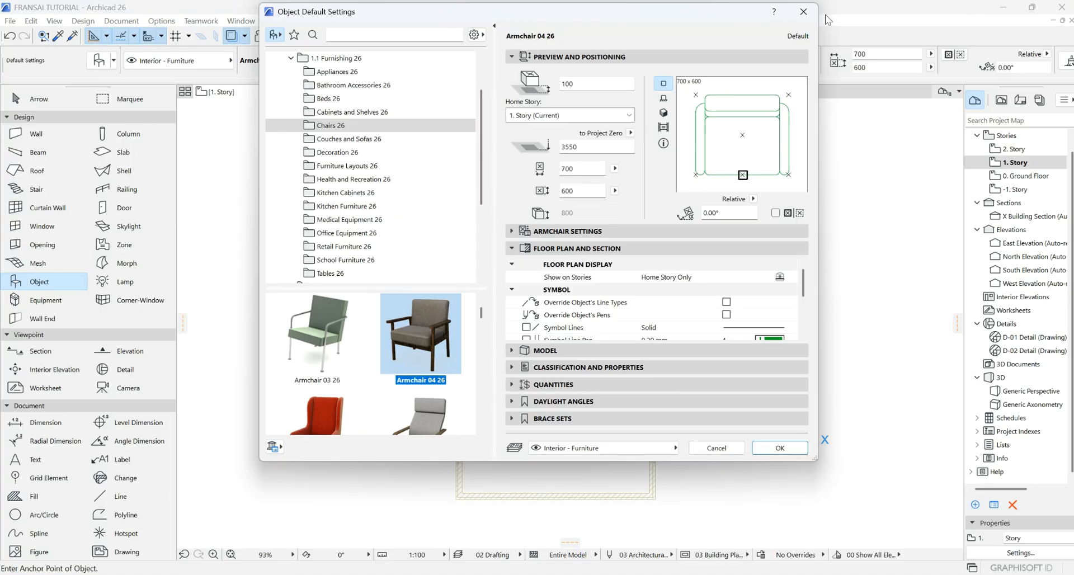
- Choose Molding Straight 26 from 1.4 Building Structures 26 > Moldings 26 as the default object
{"action": "left_click", "coordinate": [803, 12]}
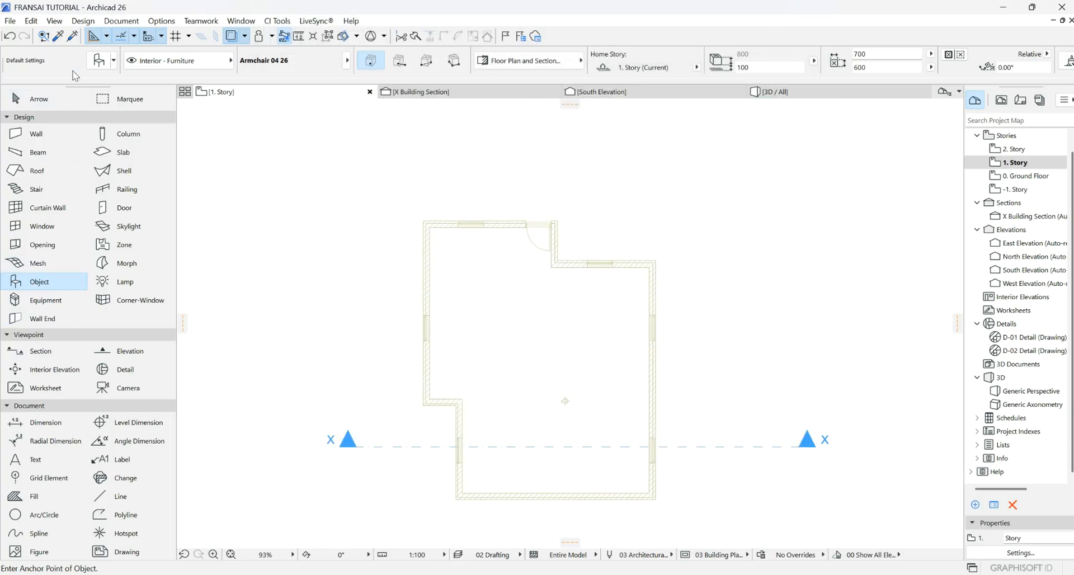
{"action": "left_click", "coordinate": [98, 60]}
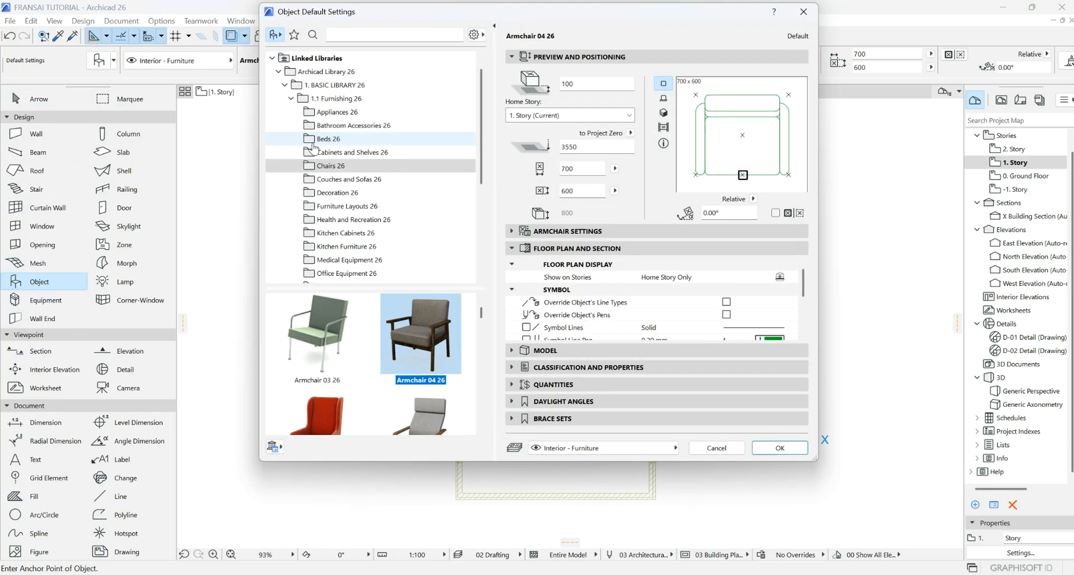
{"action": "scroll", "coordinate": [385, 171], "scroll_direction": "down", "scroll_amount": 3}
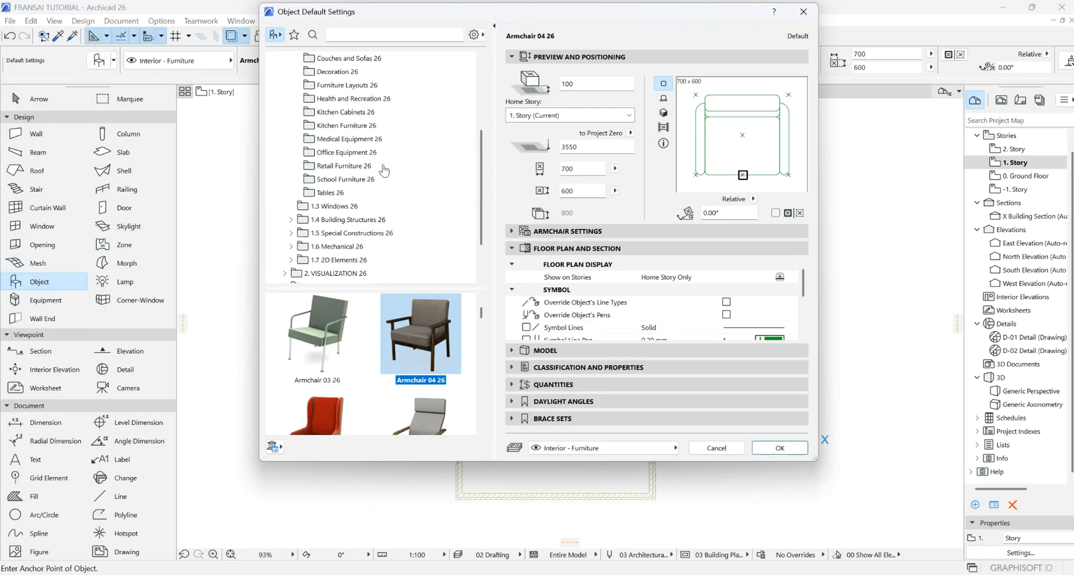
{"action": "left_click", "coordinate": [358, 219]}
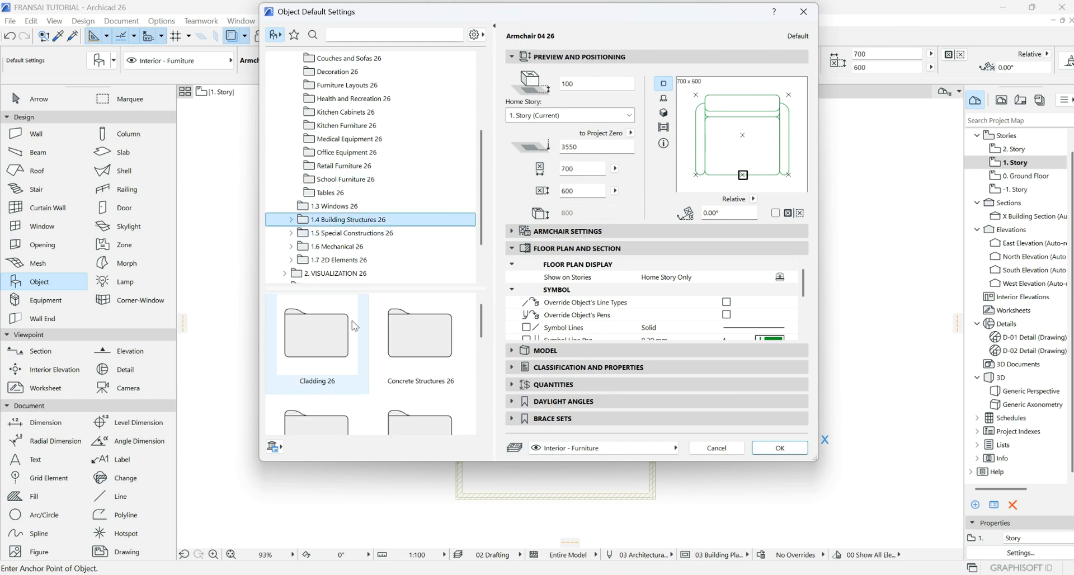
{"action": "scroll", "coordinate": [354, 327], "scroll_direction": "down", "scroll_amount": 5}
{"action": "scroll", "coordinate": [354, 326], "scroll_direction": "up", "scroll_amount": 5}
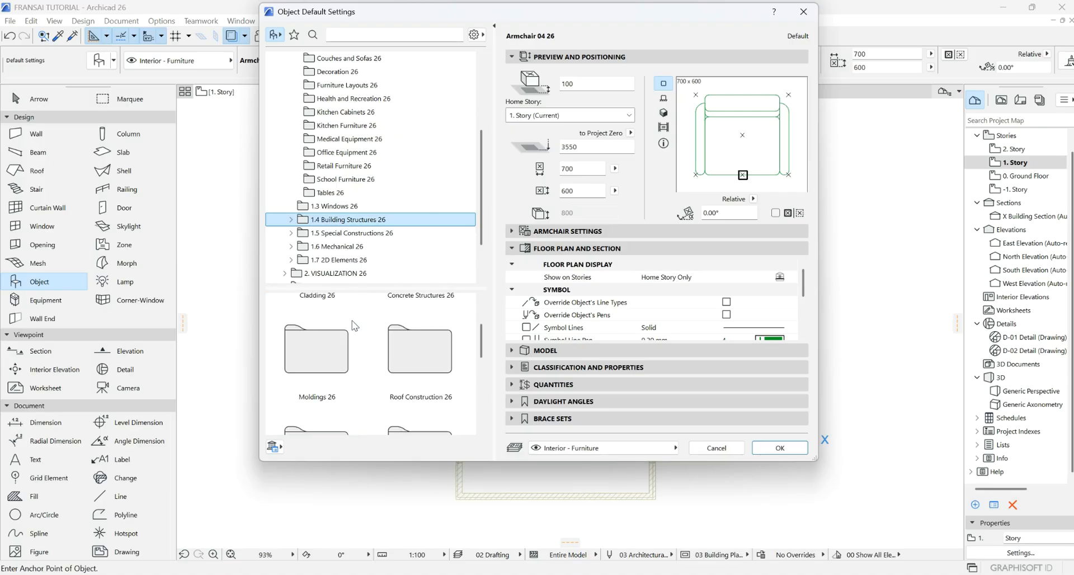
{"action": "scroll", "coordinate": [355, 326], "scroll_direction": "down", "scroll_amount": 3}
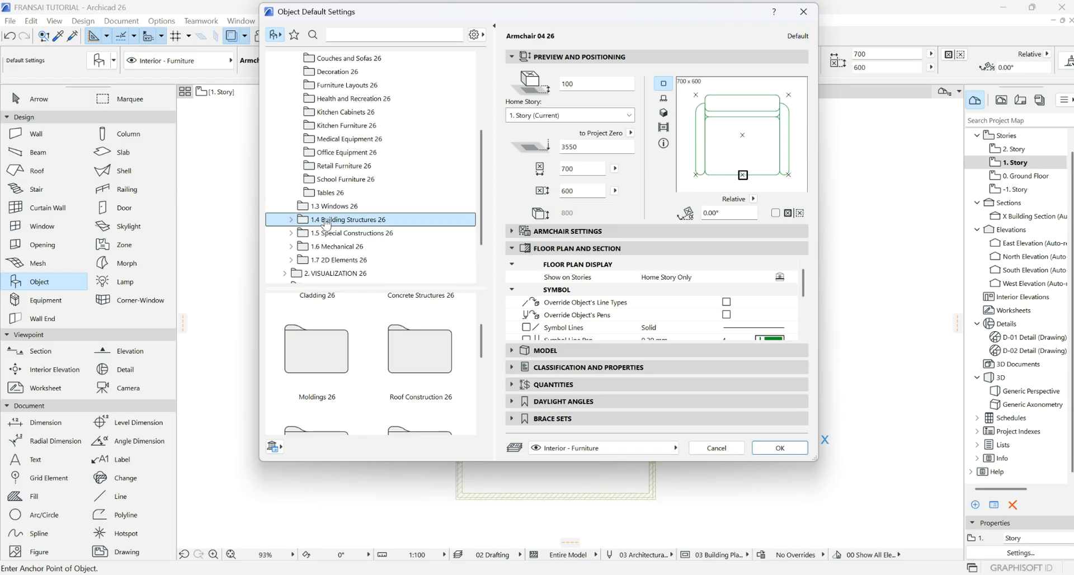
{"action": "double_click", "coordinate": [316, 350]}
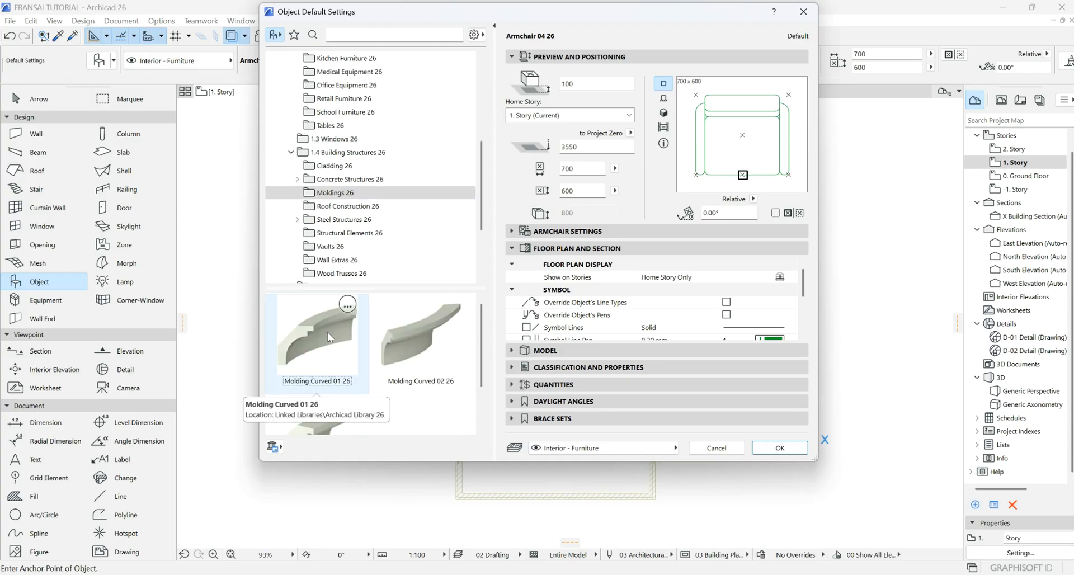
{"action": "scroll", "coordinate": [284, 334], "scroll_direction": "up", "scroll_amount": 1}
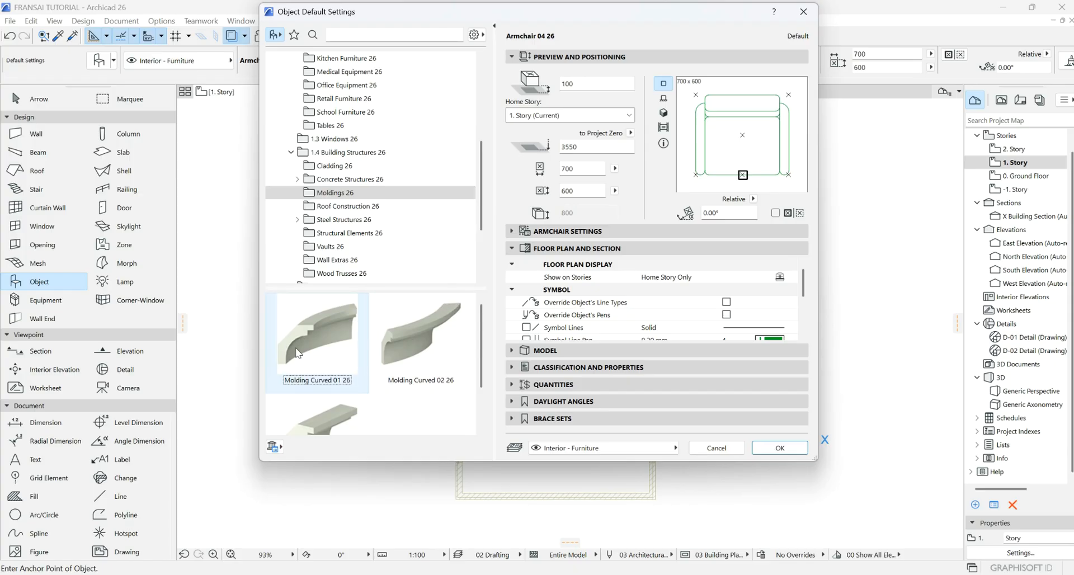
{"action": "scroll", "coordinate": [417, 332], "scroll_direction": "down", "scroll_amount": 1}
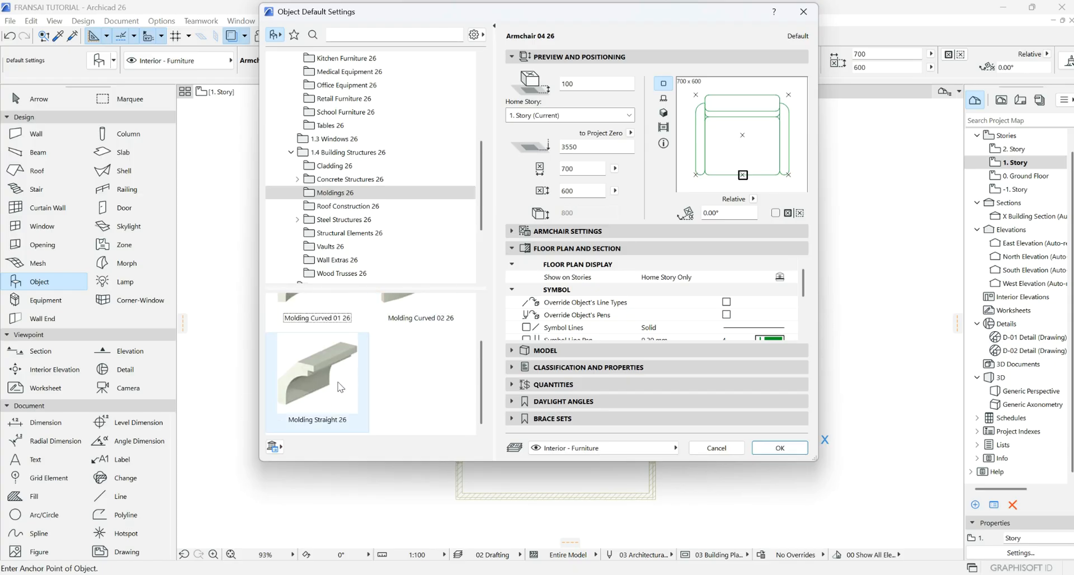
{"action": "left_click", "coordinate": [312, 382]}
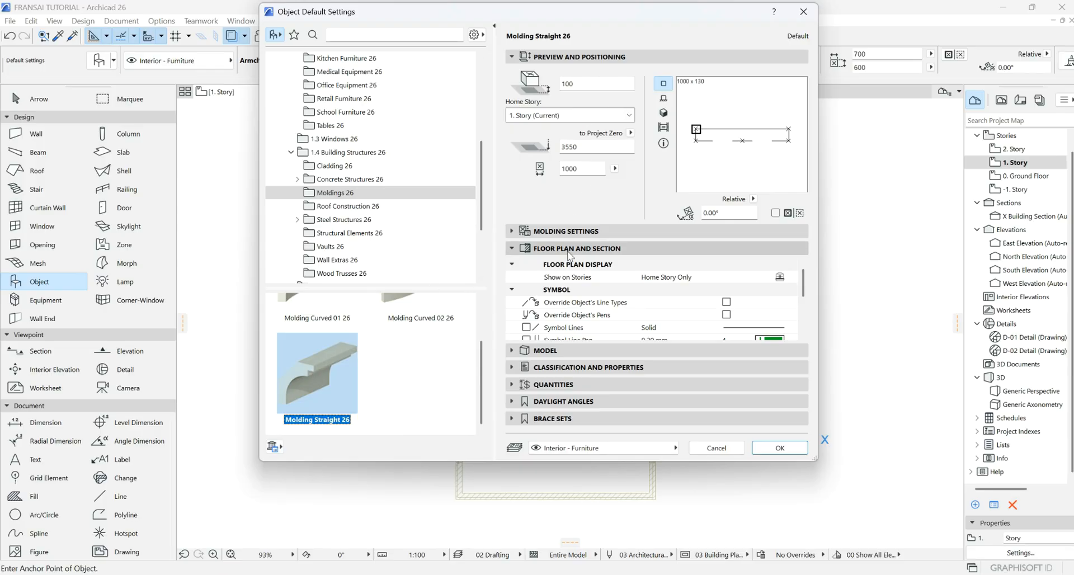
- Select the Crown 1 style tile under Molding Settings for Molding Straight 26
{"action": "left_click", "coordinate": [546, 231]}
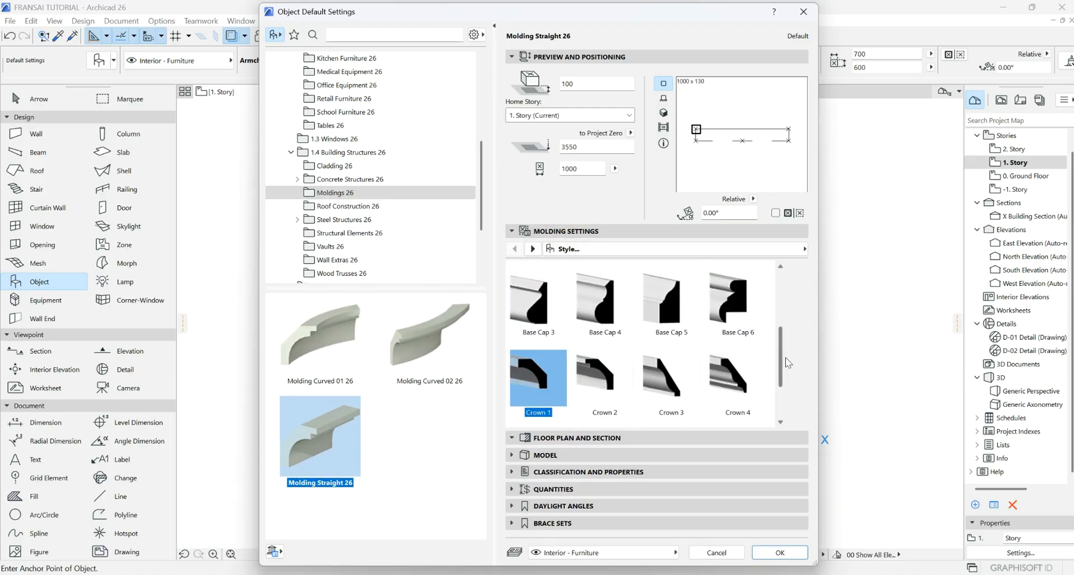
{"action": "left_click_drag", "start_coordinate": [785, 355], "coordinate": [784, 290]}
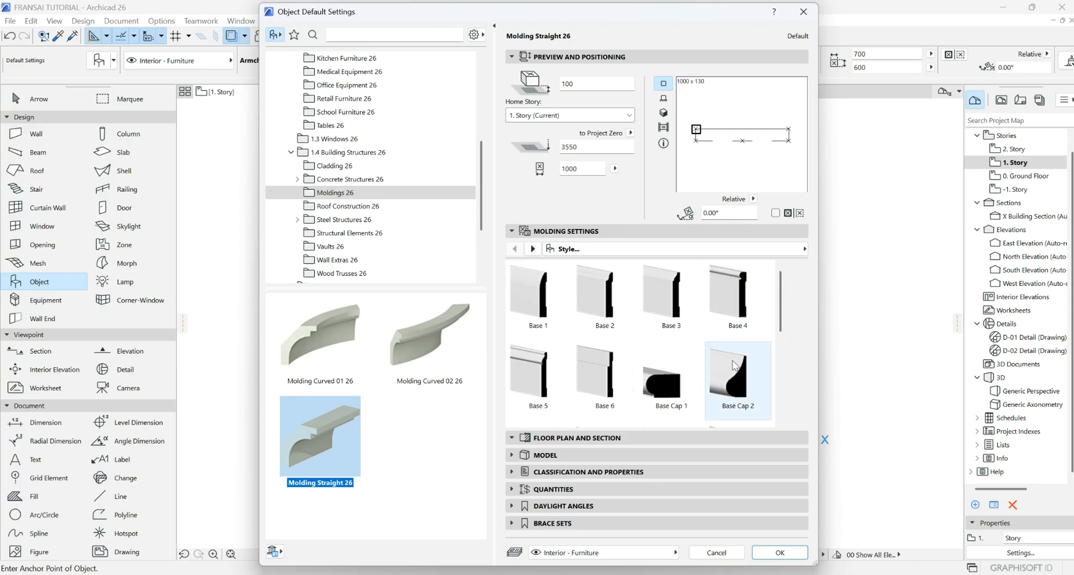
{"action": "scroll", "coordinate": [737, 404], "scroll_direction": "down", "scroll_amount": 3}
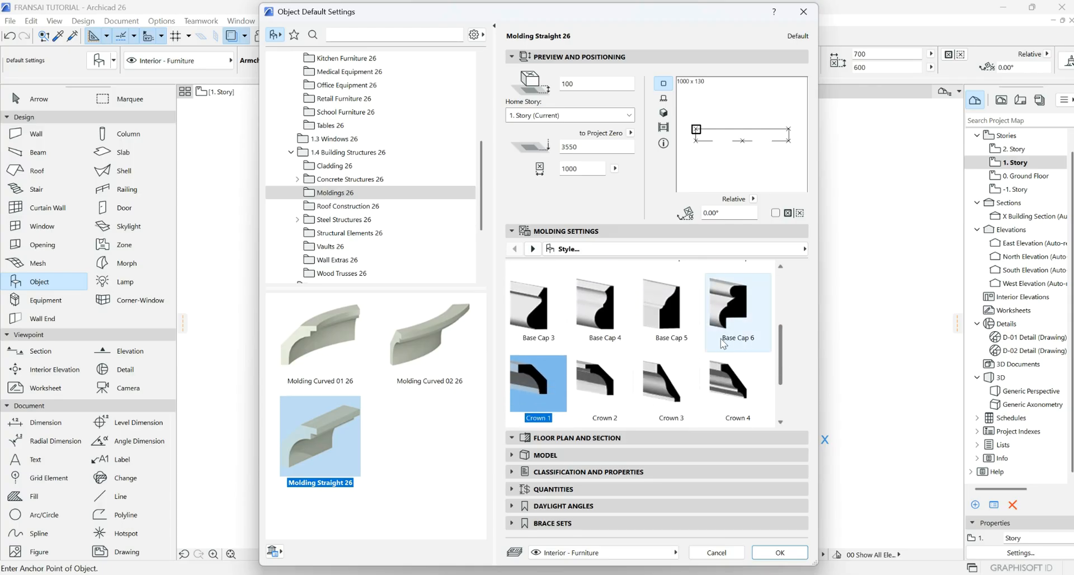
{"action": "left_click_drag", "start_coordinate": [782, 338], "coordinate": [788, 386]}
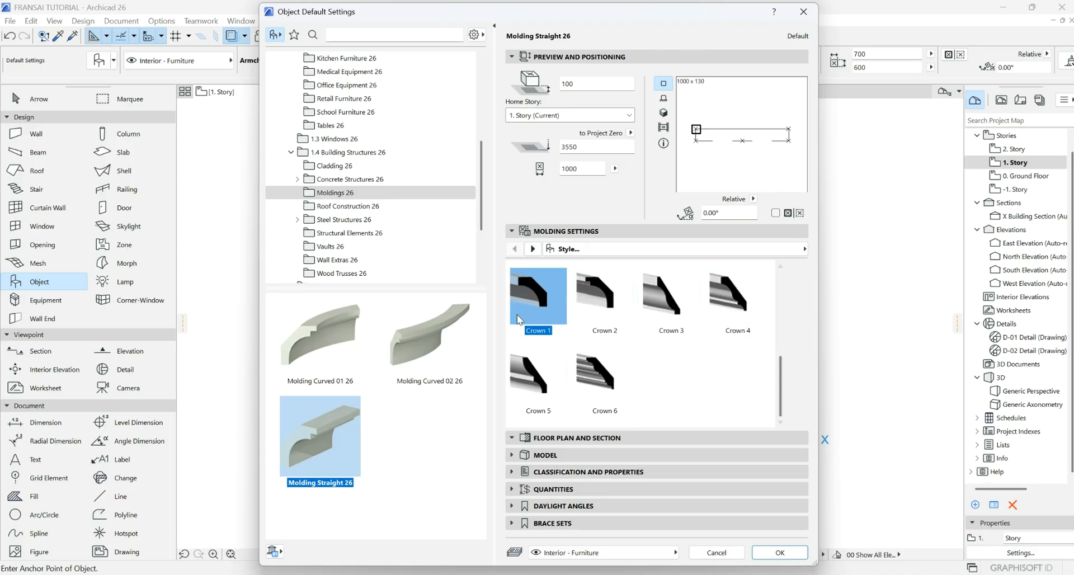
{"action": "scroll", "coordinate": [783, 380], "scroll_direction": "up", "scroll_amount": 2}
{"action": "scroll", "coordinate": [784, 380], "scroll_direction": "down", "scroll_amount": 2}
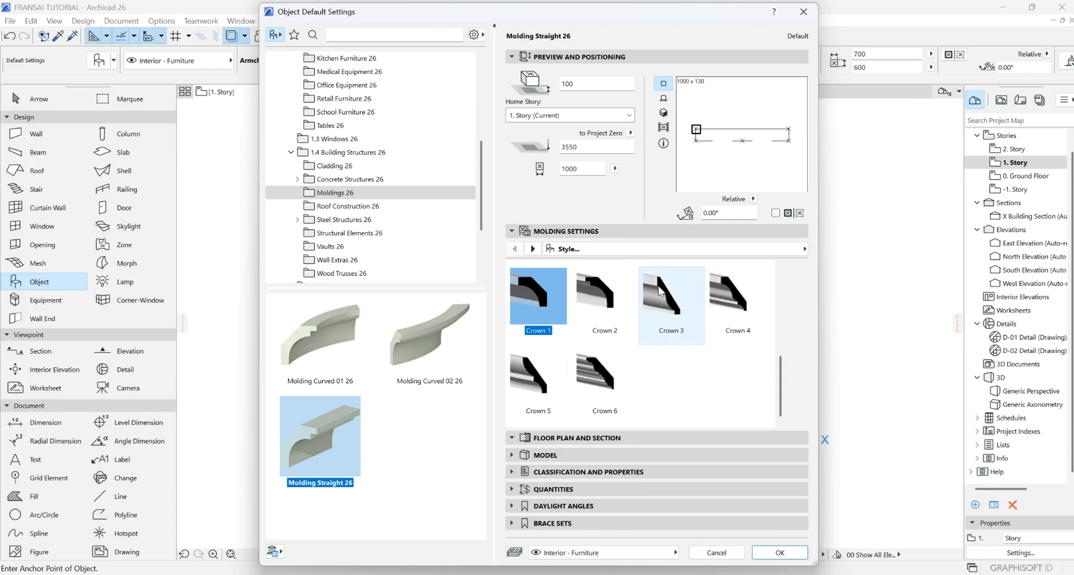
- Confirm the Crown 1 molding, then place a second molding with the Crown 2 profile
{"action": "left_click", "coordinate": [781, 552]}
{"action": "scroll", "coordinate": [616, 335], "scroll_direction": "down", "scroll_amount": 3}
{"action": "scroll", "coordinate": [520, 336], "scroll_direction": "up", "scroll_amount": 3}
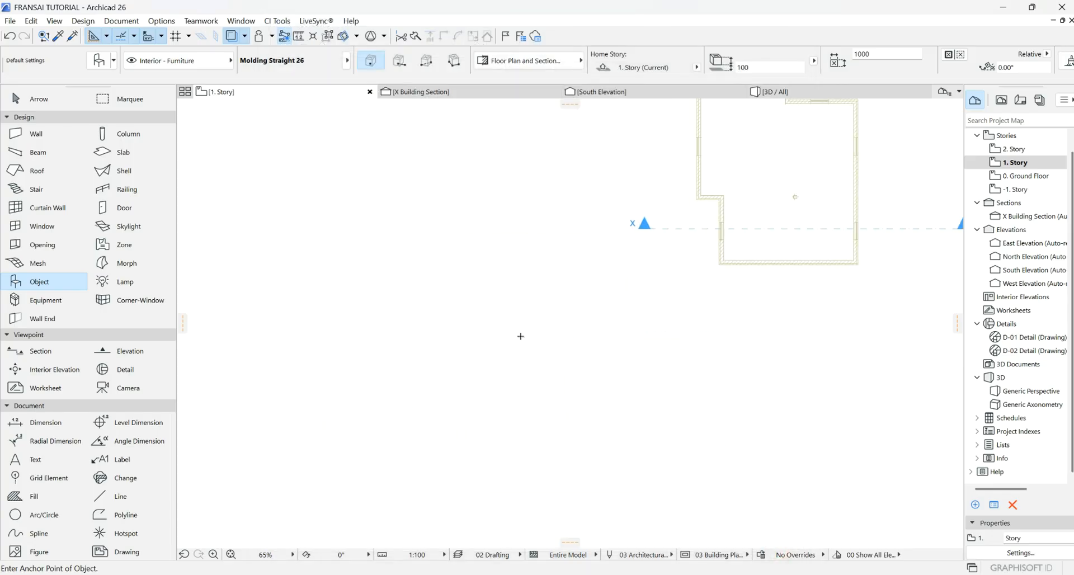
{"action": "scroll", "coordinate": [520, 336], "scroll_direction": "up", "scroll_amount": 5}
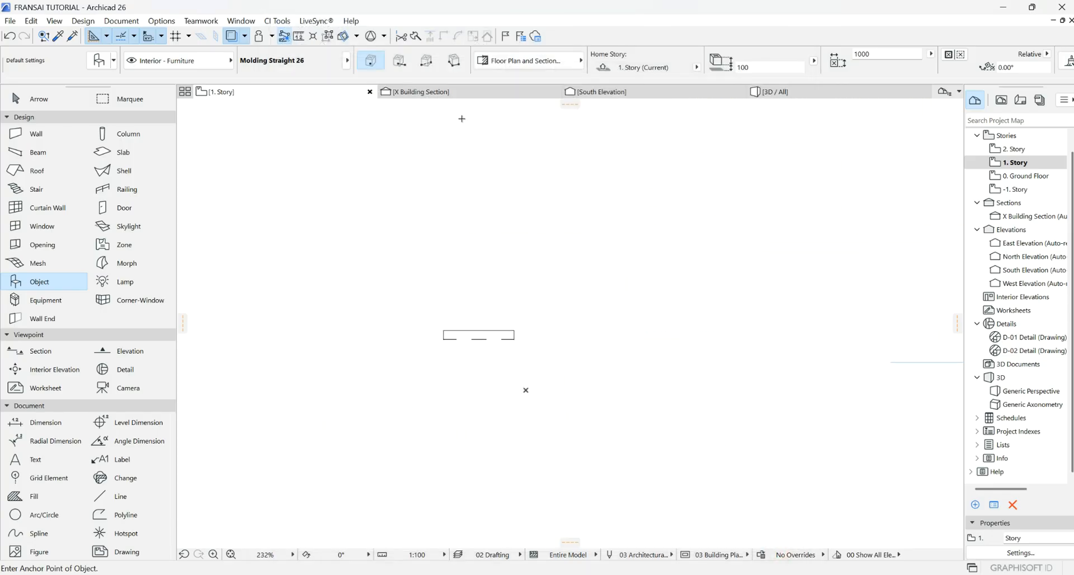
{"action": "left_click", "coordinate": [99, 60]}
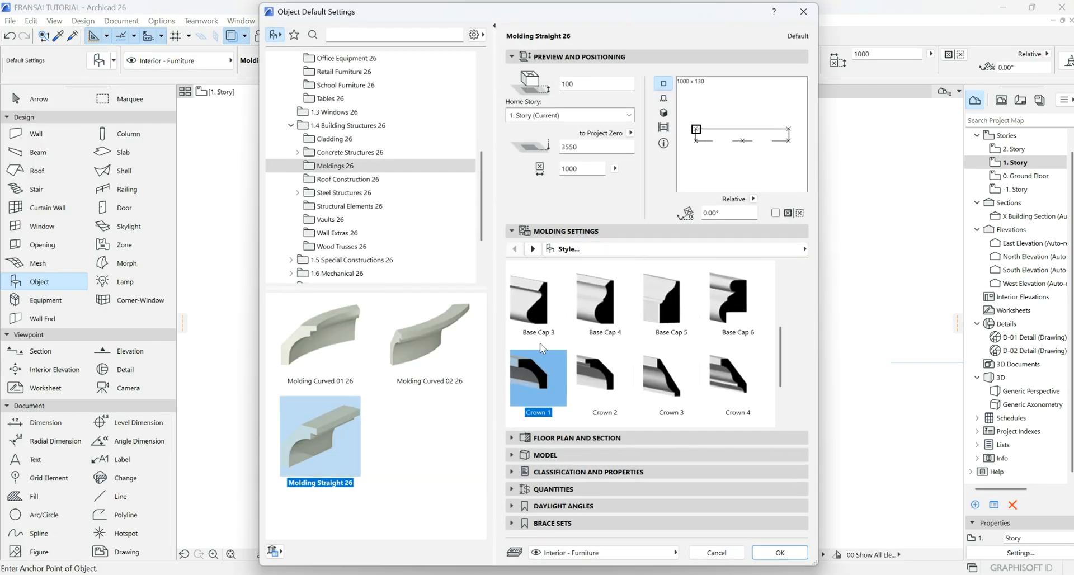
{"action": "left_click", "coordinate": [604, 378]}
{"action": "left_click", "coordinate": [781, 552]}
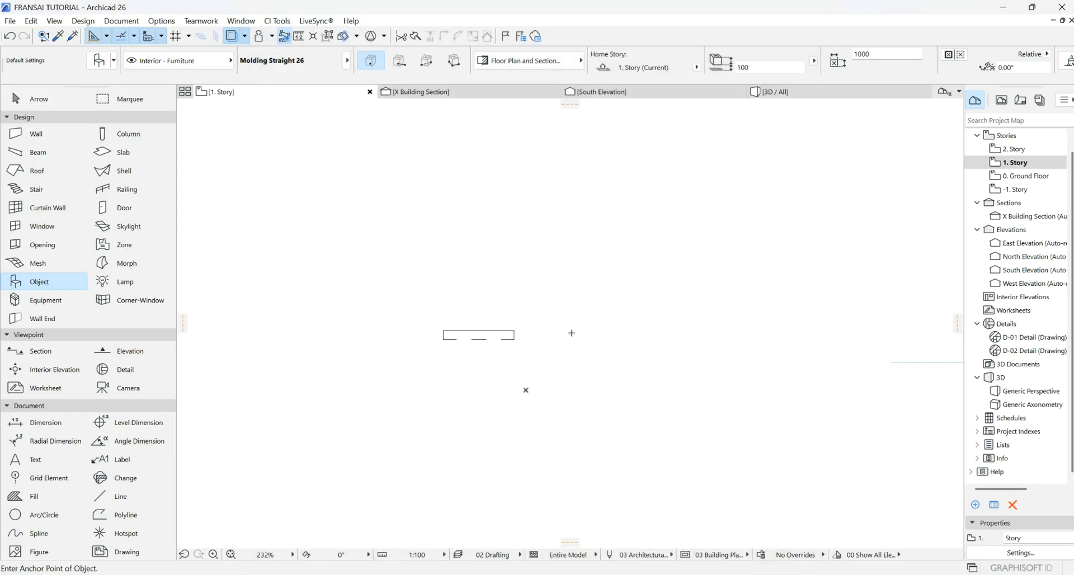
{"action": "left_click", "coordinate": [572, 331]}
- Place a third molding to the right using the Crown 3 profile
{"action": "left_click", "coordinate": [106, 60]}
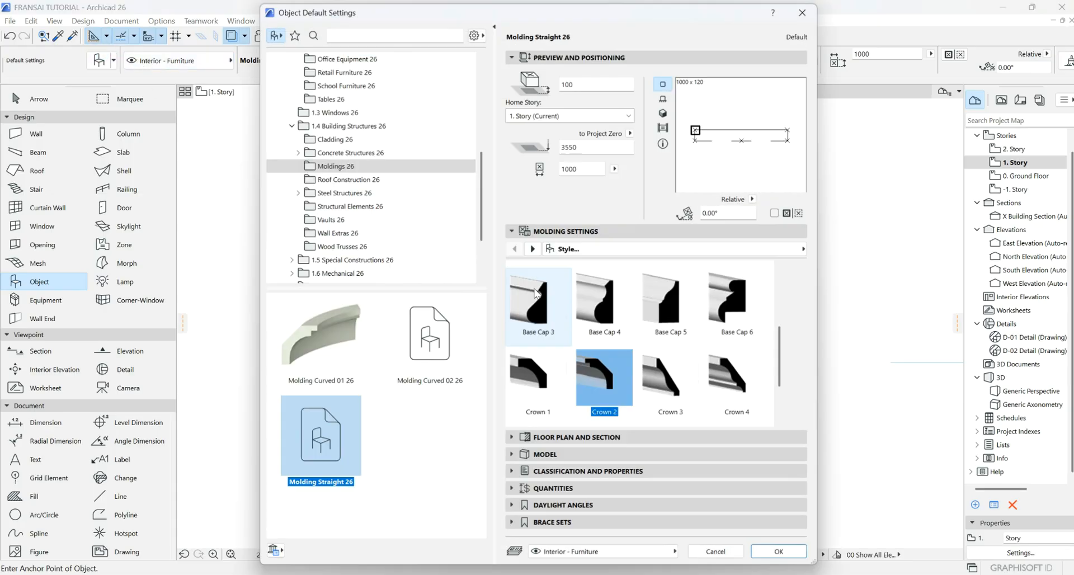
{"action": "left_click", "coordinate": [680, 392]}
{"action": "left_click", "coordinate": [775, 554]}
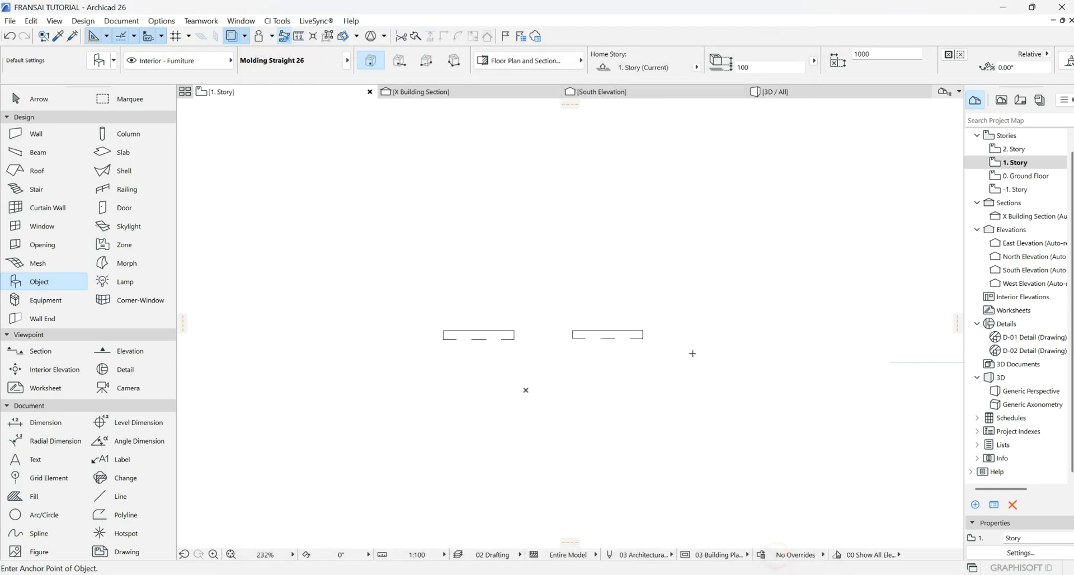
{"action": "left_click", "coordinate": [697, 343]}
- Place a fourth molding below the others using the Crown 6 profile
{"action": "left_click", "coordinate": [102, 60]}
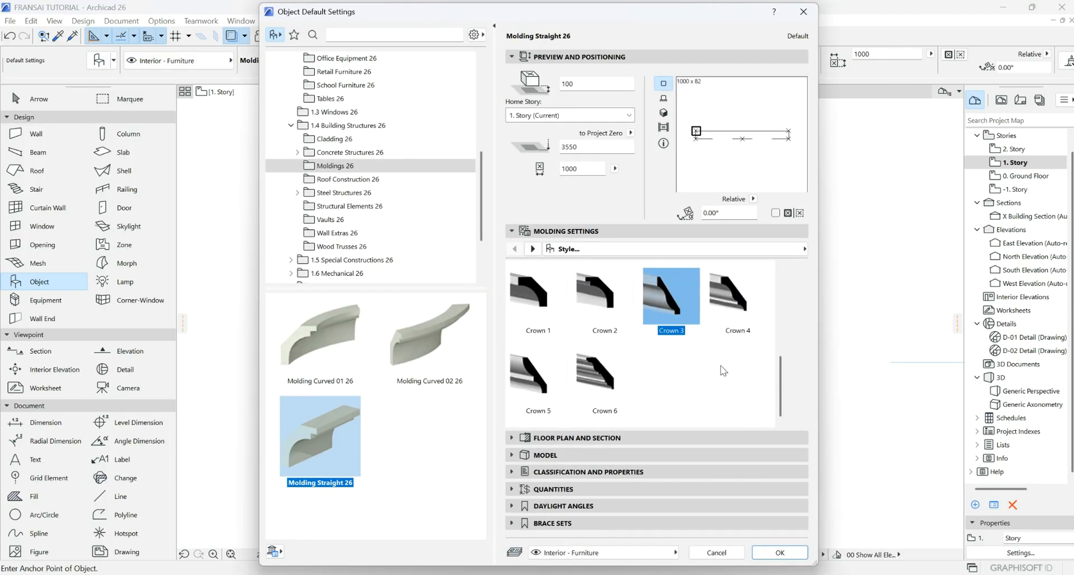
{"action": "left_click", "coordinate": [582, 376]}
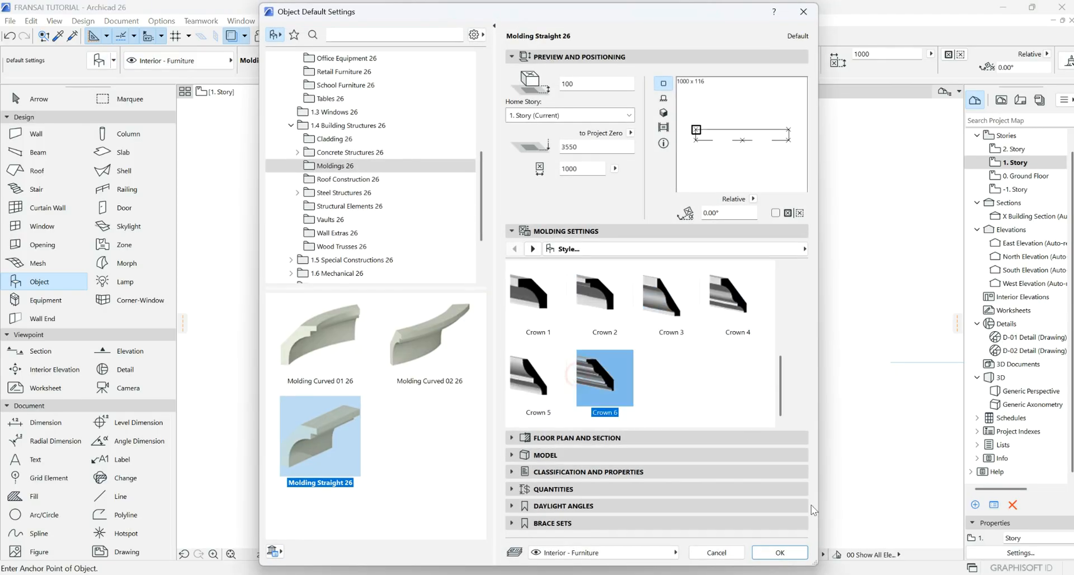
{"action": "left_click", "coordinate": [784, 554]}
{"action": "left_click", "coordinate": [656, 446]}
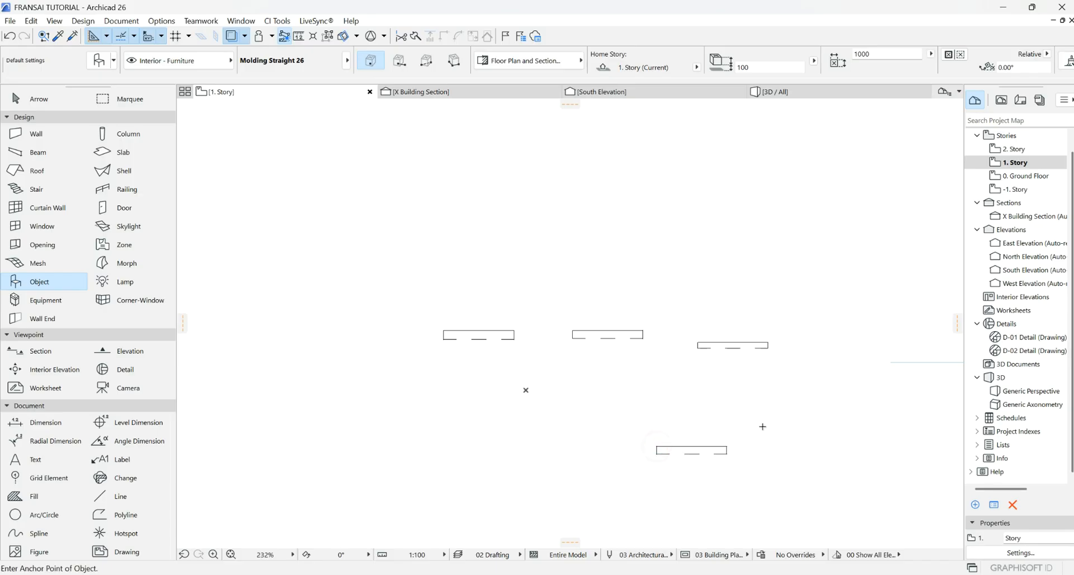
{"action": "scroll", "coordinate": [716, 493], "scroll_direction": "up", "scroll_amount": 3}
- Orbit the 3D view to inspect the four moldings floating apart from the house
{"action": "left_click", "coordinate": [813, 97]}
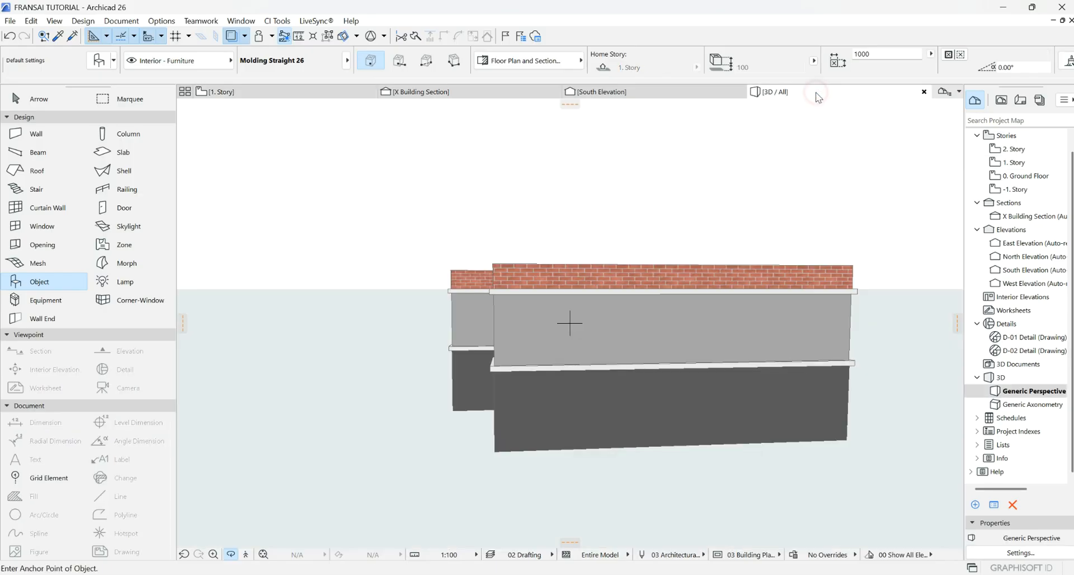
{"action": "scroll", "coordinate": [509, 279], "scroll_direction": "down", "scroll_amount": 4}
{"action": "scroll", "coordinate": [493, 279], "scroll_direction": "up", "scroll_amount": 3}
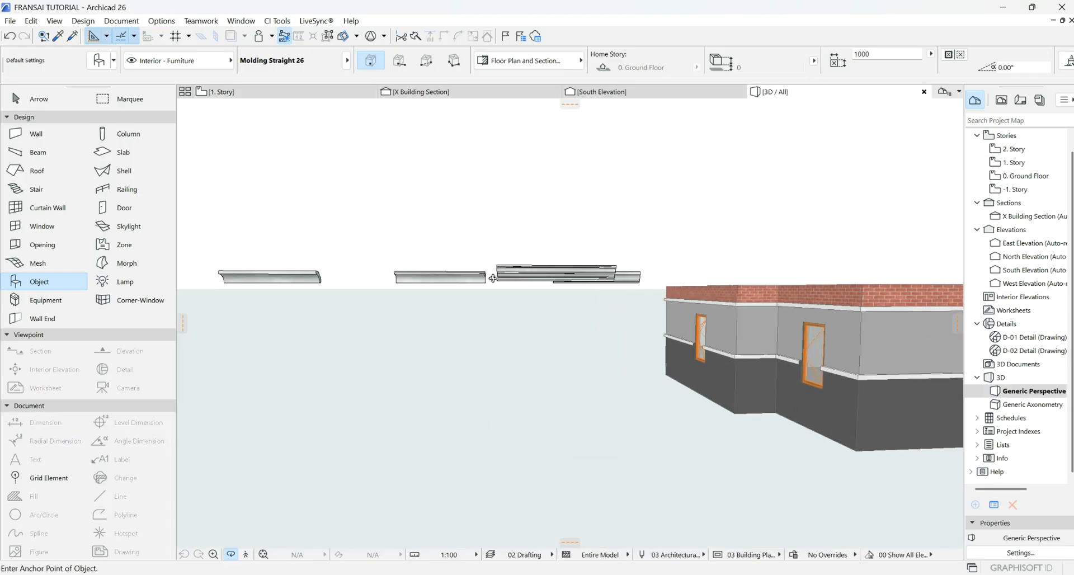
{"action": "left_click_drag", "start_coordinate": [566, 280], "coordinate": [348, 280]}
{"action": "scroll", "coordinate": [228, 303], "scroll_direction": "up", "scroll_amount": 5}
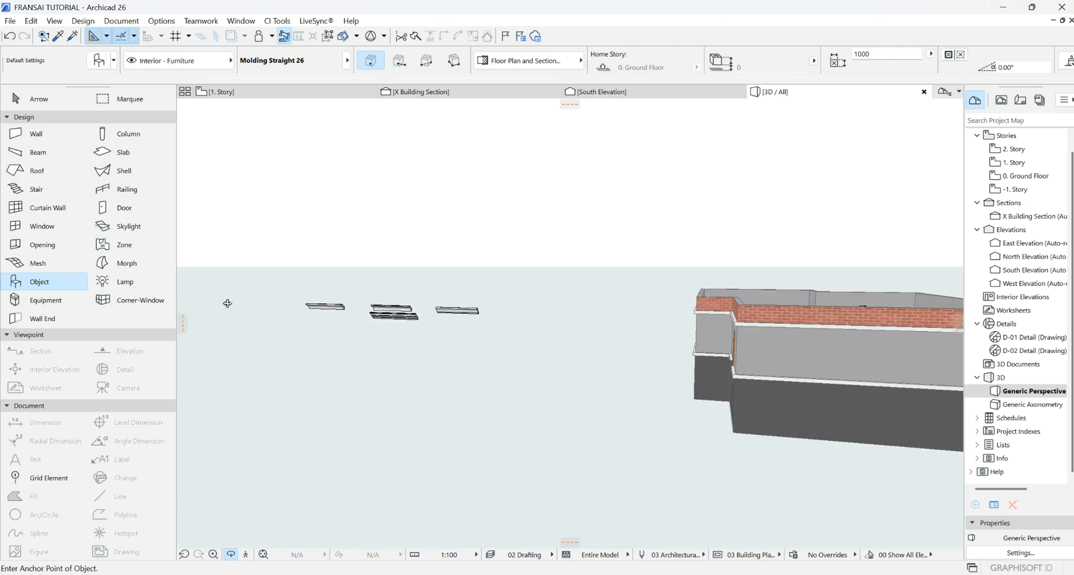
{"action": "left_click_drag", "start_coordinate": [621, 289], "coordinate": [566, 280]}
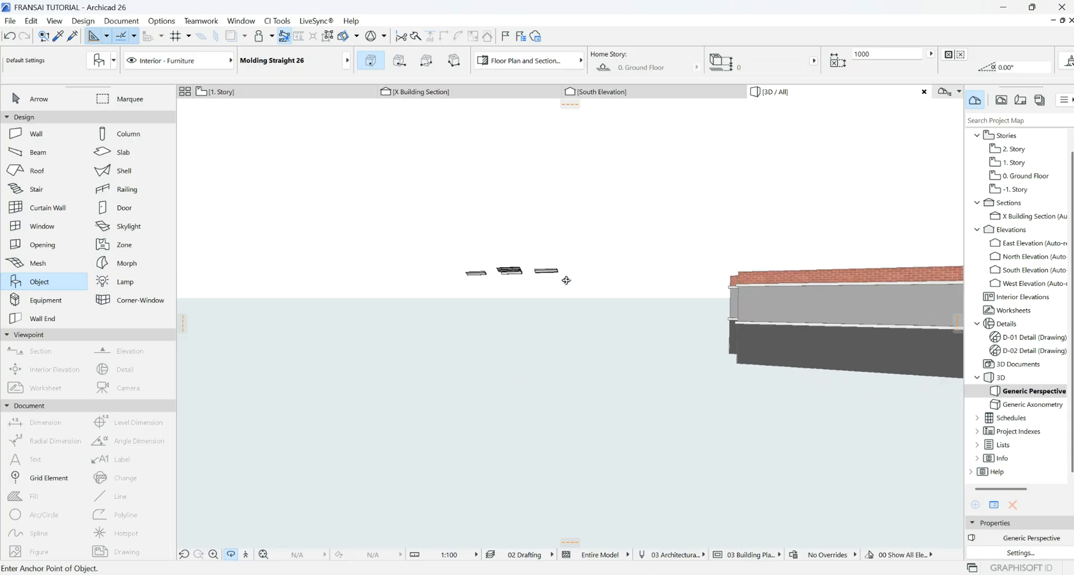
- Back on 1. Story, draw a marquee around the building and all four moldings
{"action": "key", "text": "F2"}
{"action": "scroll", "coordinate": [521, 339], "scroll_direction": "down", "scroll_amount": 5}
{"action": "scroll", "coordinate": [513, 347], "scroll_direction": "down", "scroll_amount": 3}
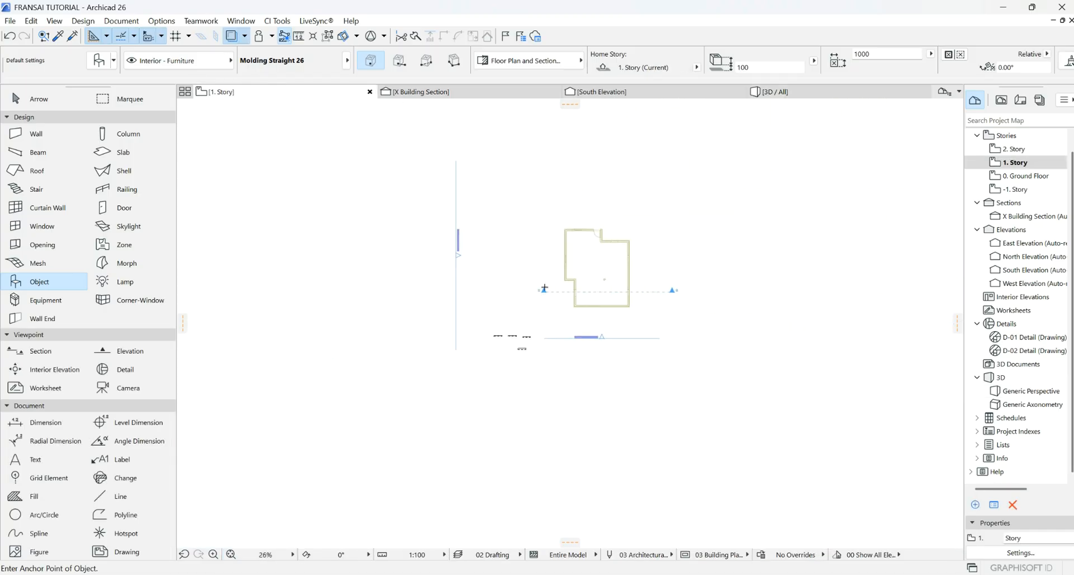
{"action": "left_click", "coordinate": [117, 96]}
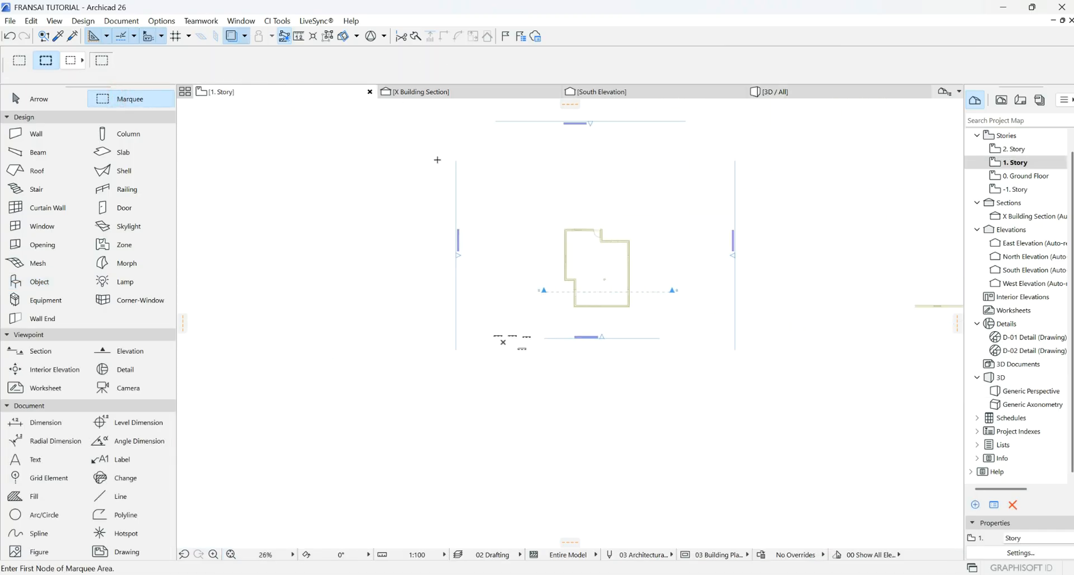
{"action": "left_click", "coordinate": [423, 150]}
{"action": "left_click", "coordinate": [718, 402]}
- Show the marquee area in 3D and orbit to compare the four crown profiles
{"action": "right_click", "coordinate": [782, 327]}
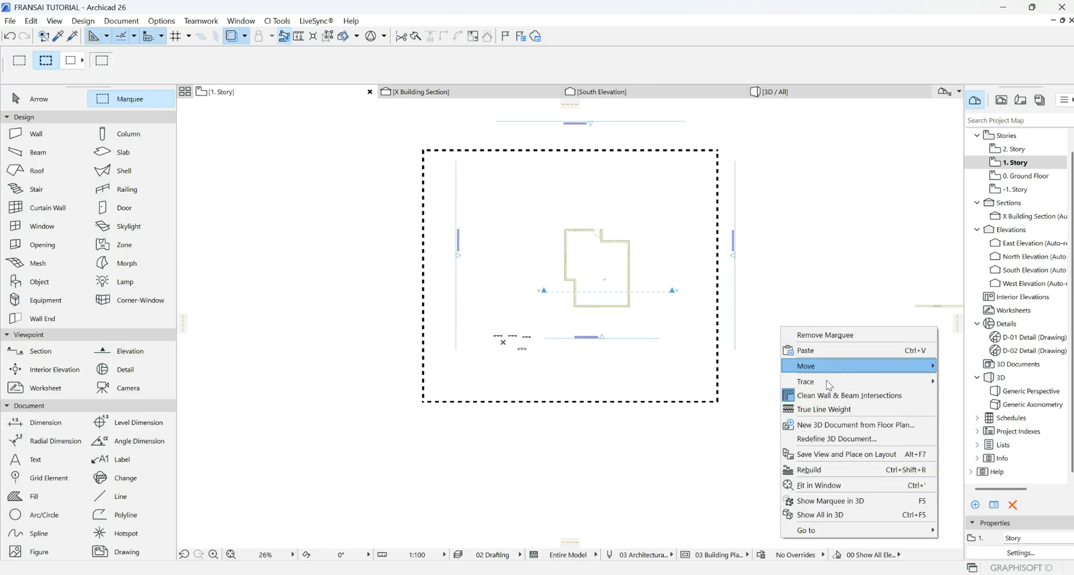
{"action": "left_click", "coordinate": [811, 502]}
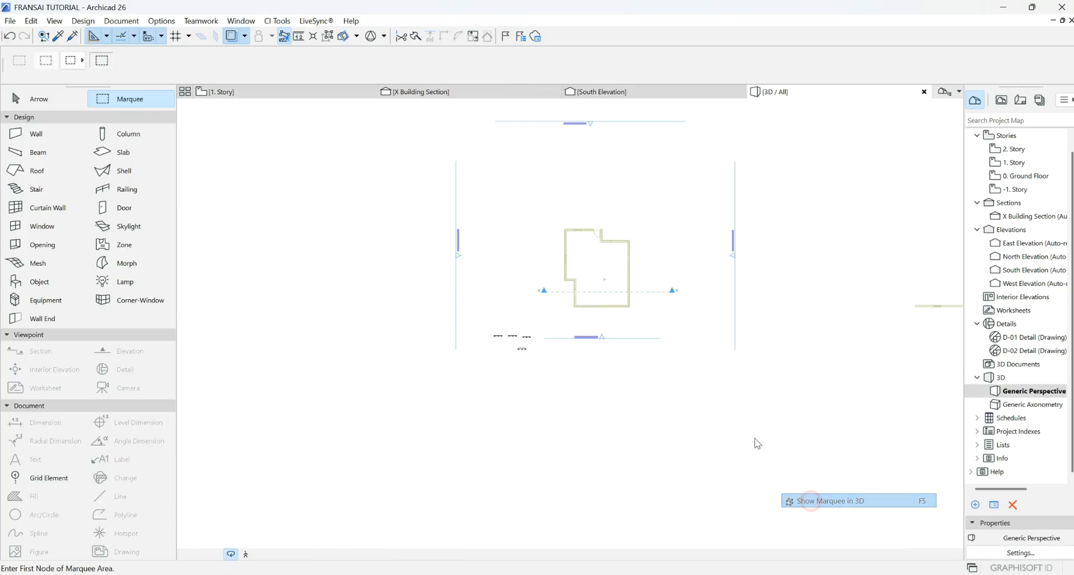
{"action": "scroll", "coordinate": [512, 259], "scroll_direction": "up", "scroll_amount": 5}
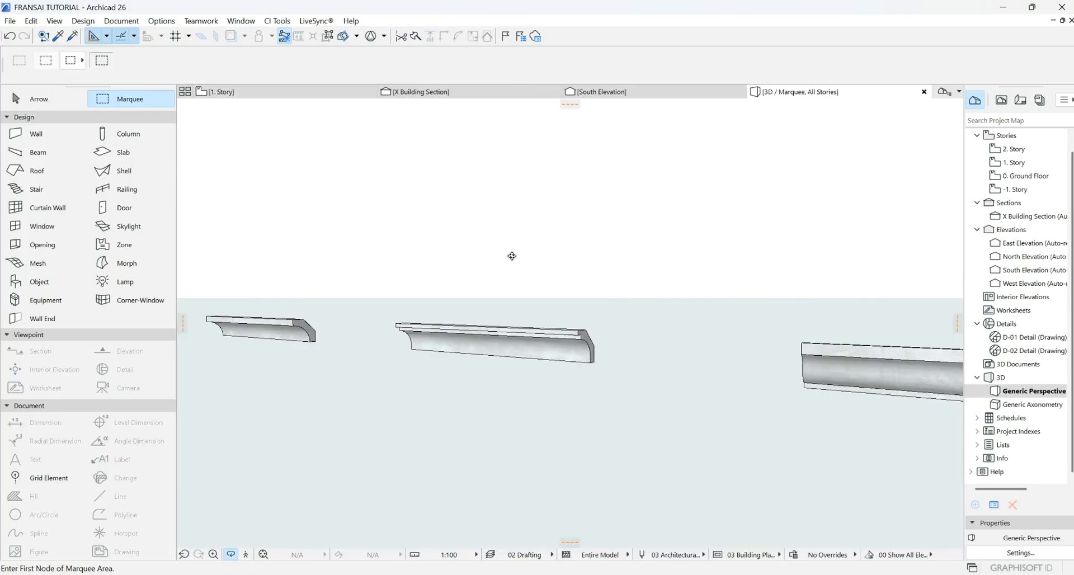
{"action": "scroll", "coordinate": [511, 256], "scroll_direction": "down", "scroll_amount": 1}
{"action": "left_click_drag", "start_coordinate": [482, 267], "coordinate": [592, 265]}
{"action": "middle_click_drag", "start_coordinate": [591, 265], "coordinate": [442, 256], "text": "shift"}
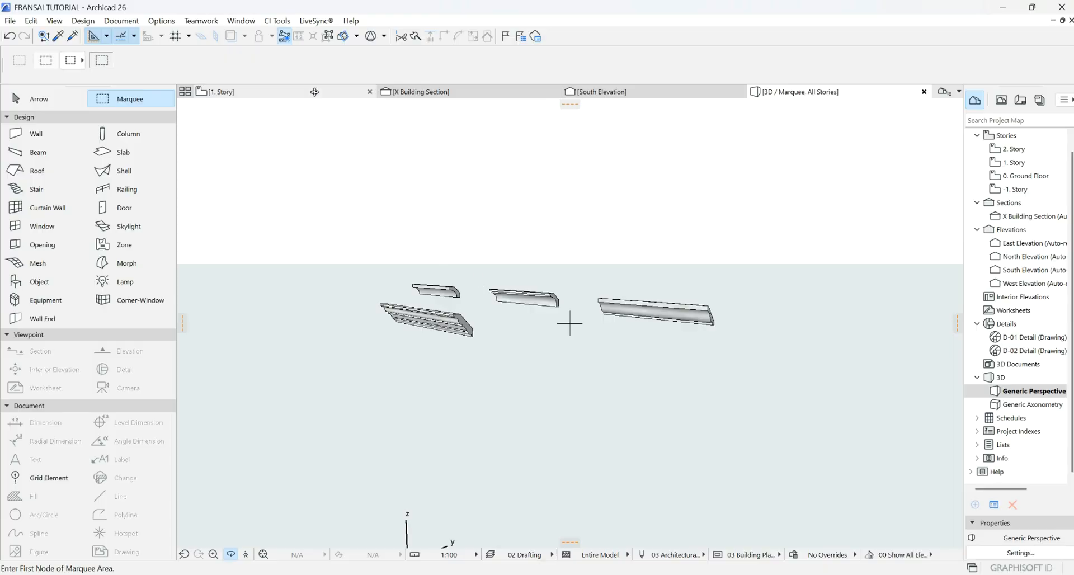
- Remove the marquee on 1. Story, then glance at South Elevation and the 3D view
{"action": "key", "text": "F2"}
{"action": "left_click", "coordinate": [263, 133]}
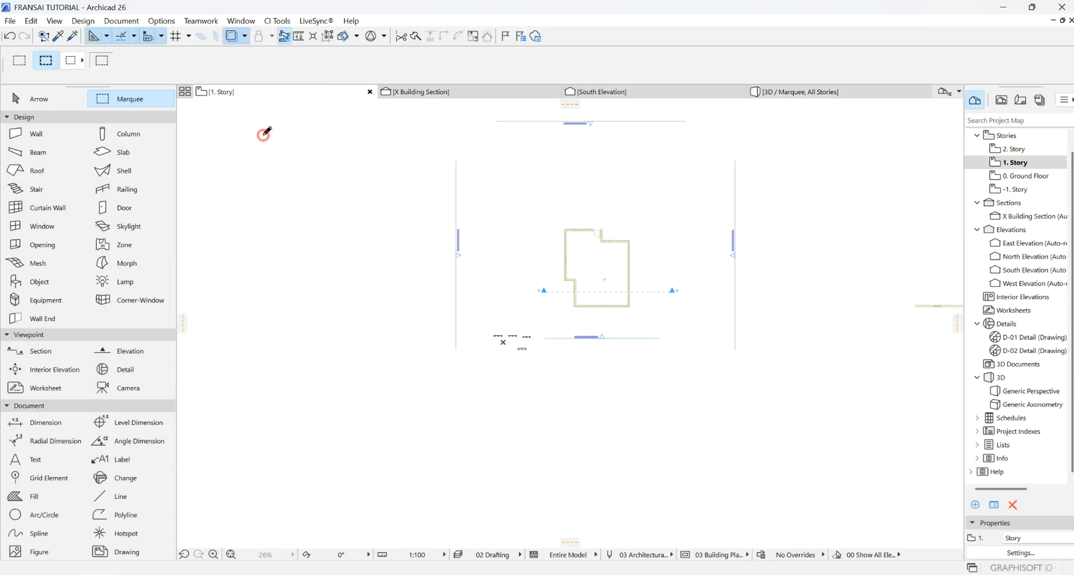
{"action": "scroll", "coordinate": [527, 342], "scroll_direction": "up", "scroll_amount": 5}
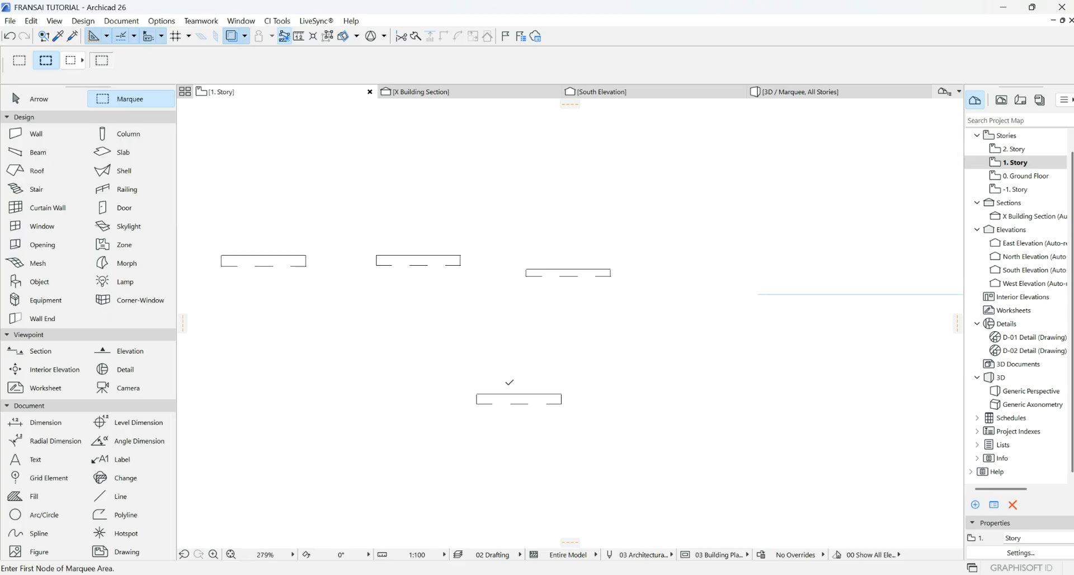
{"action": "left_click", "coordinate": [643, 90]}
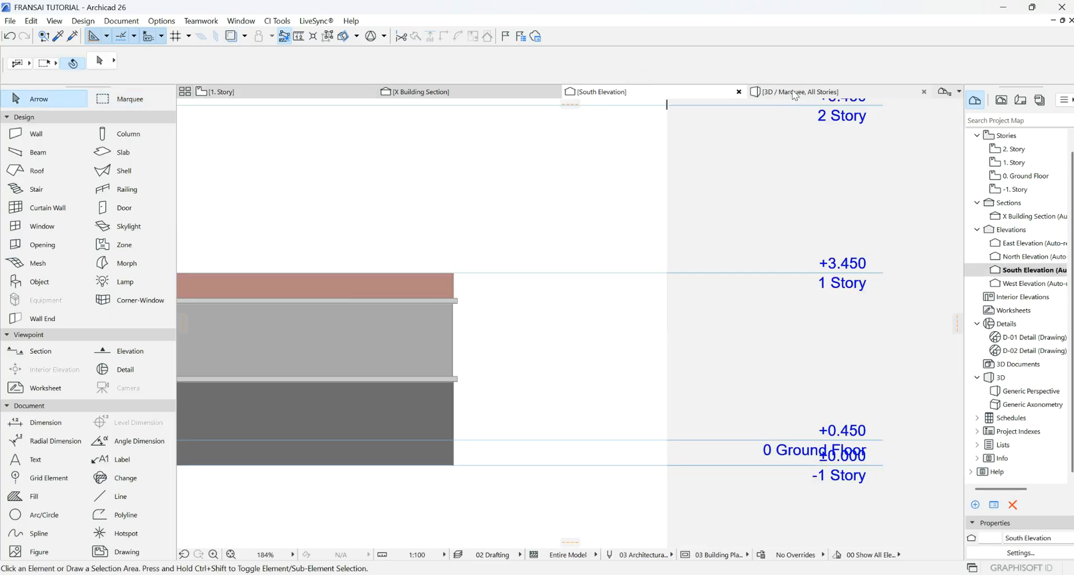
{"action": "left_click", "coordinate": [793, 91]}
{"action": "scroll", "coordinate": [458, 346], "scroll_direction": "up", "scroll_amount": 3}
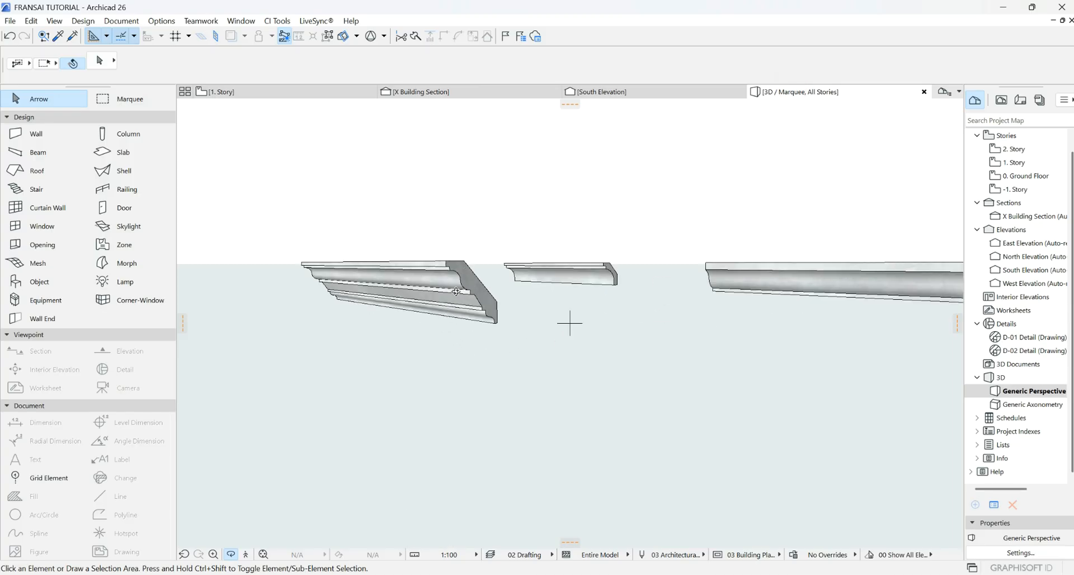
{"action": "scroll", "coordinate": [333, 302], "scroll_direction": "down", "scroll_amount": 2}
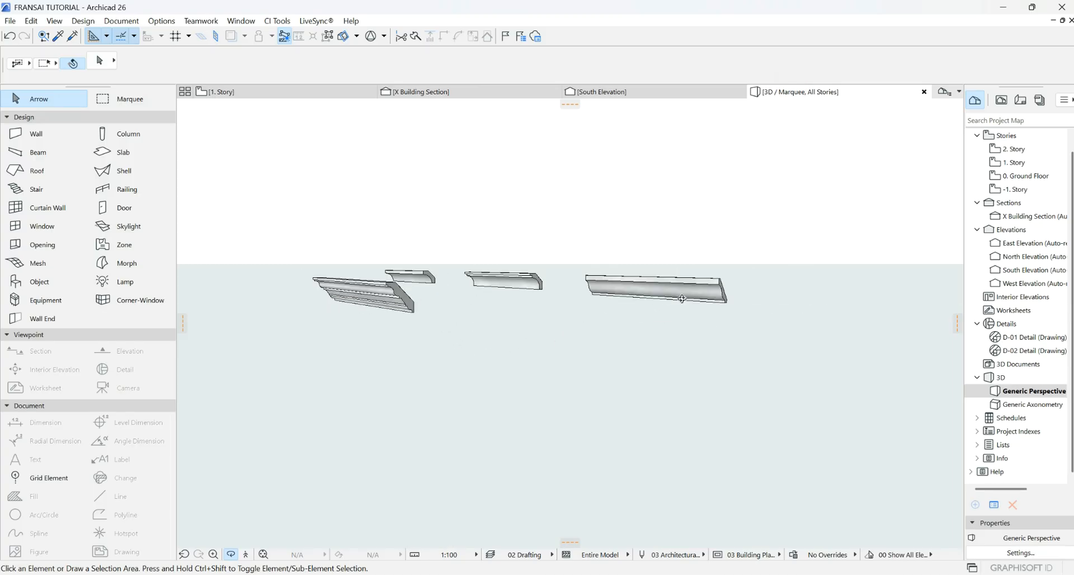
{"action": "scroll", "coordinate": [733, 293], "scroll_direction": "up", "scroll_amount": 3}
{"action": "scroll", "coordinate": [733, 294], "scroll_direction": "down", "scroll_amount": 1}
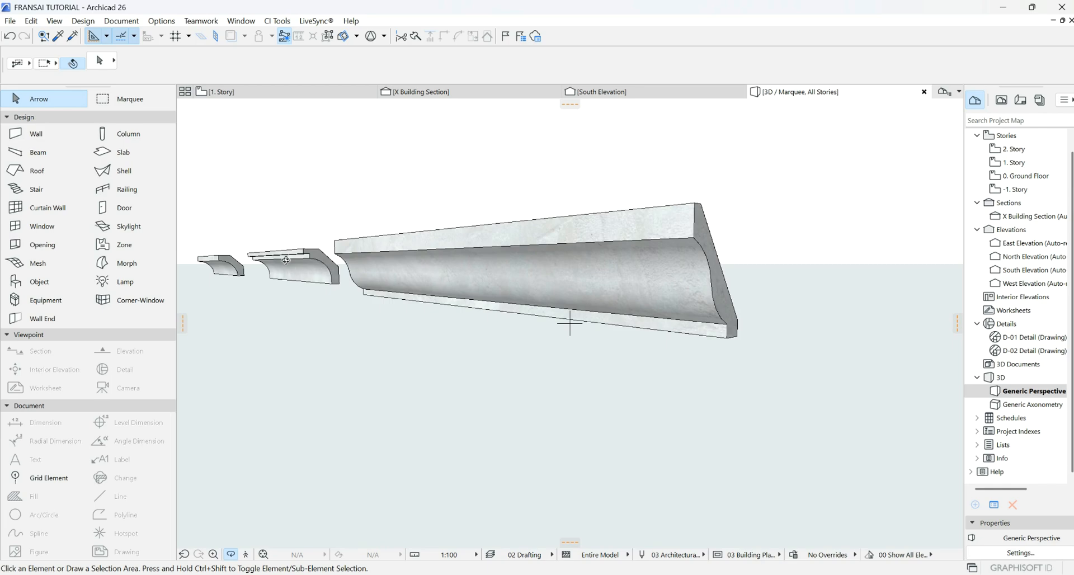
{"action": "scroll", "coordinate": [286, 260], "scroll_direction": "down", "scroll_amount": 3}
- On 1. Story, move the lowest molding so it sits against the outer wall corner
{"action": "left_click", "coordinate": [271, 92]}
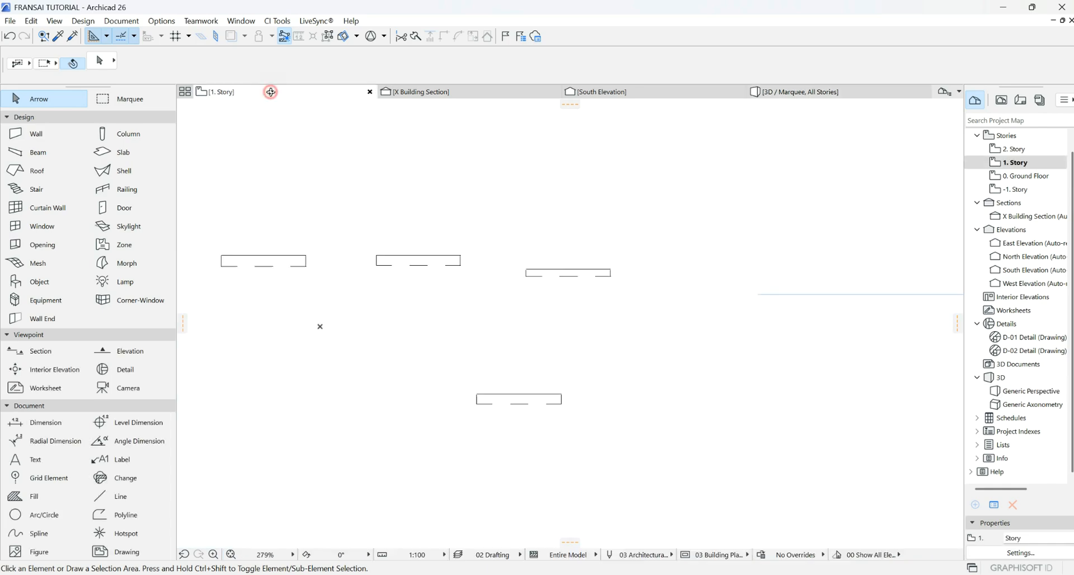
{"action": "left_click", "coordinate": [475, 402]}
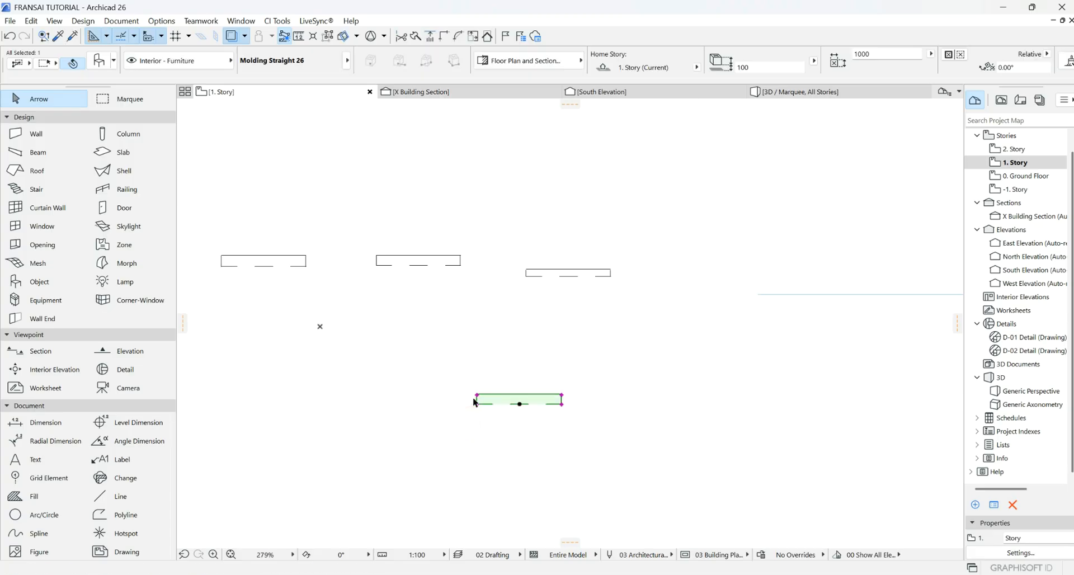
{"action": "left_click", "coordinate": [478, 399]}
{"action": "scroll", "coordinate": [646, 291], "scroll_direction": "down", "scroll_amount": 4}
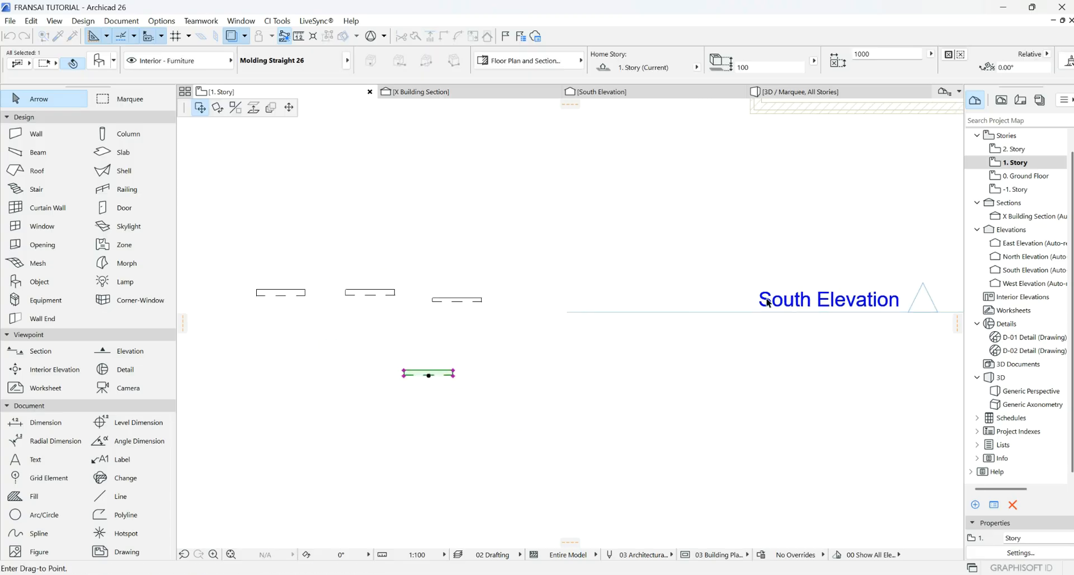
{"action": "scroll", "coordinate": [646, 292], "scroll_direction": "up", "scroll_amount": 6}
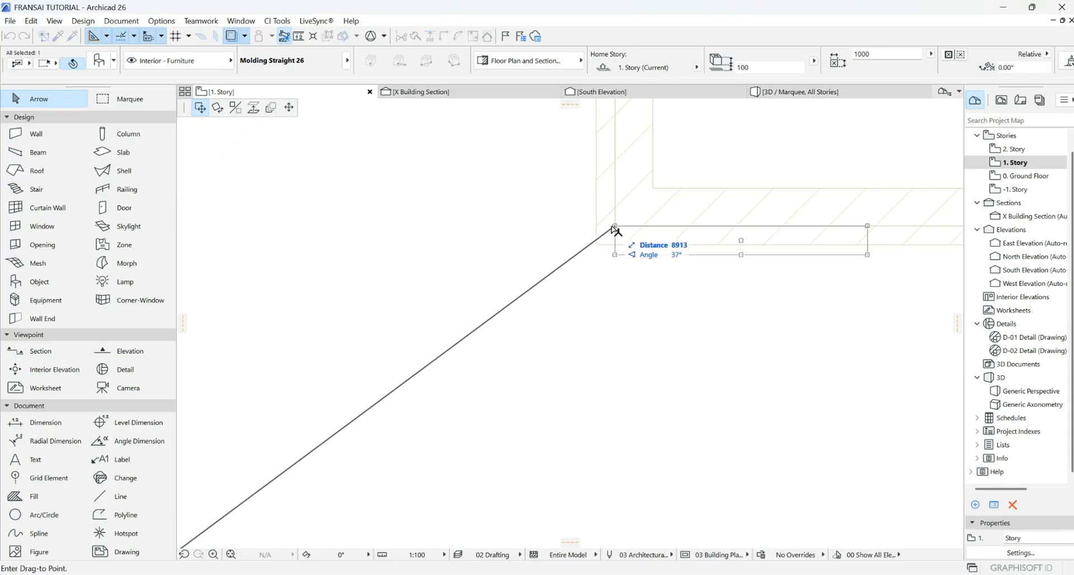
{"action": "left_click", "coordinate": [615, 228]}
{"action": "left_click", "coordinate": [570, 317]}
{"action": "scroll", "coordinate": [539, 348], "scroll_direction": "up", "scroll_amount": 5}
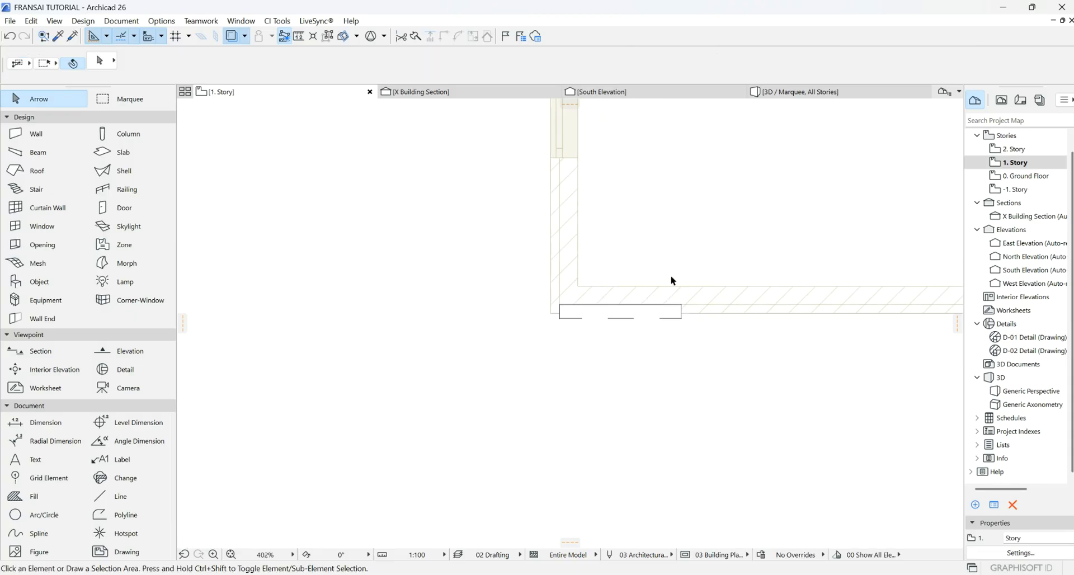
{"action": "left_click", "coordinate": [447, 368]}
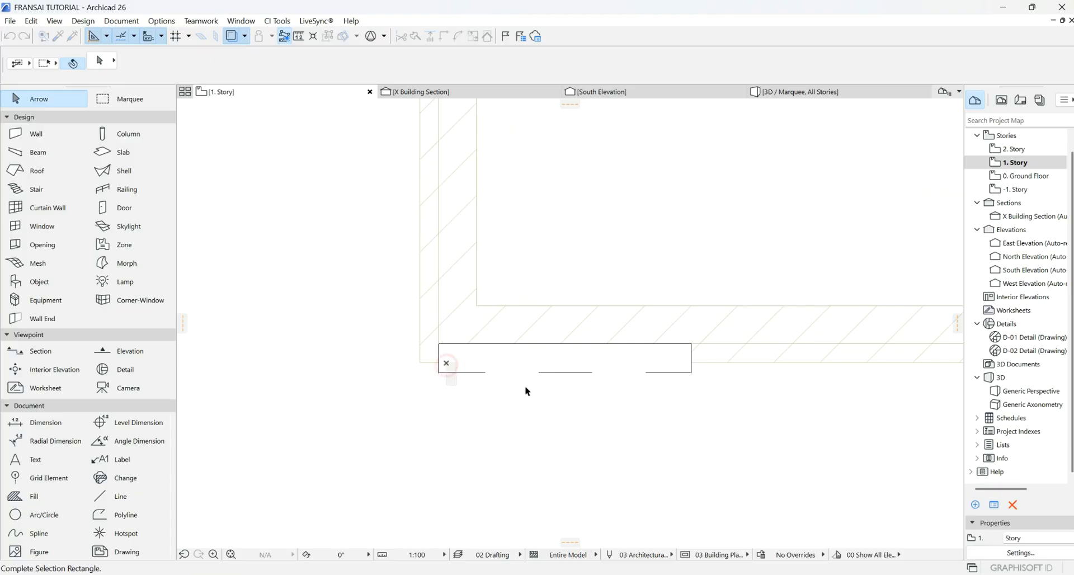
{"action": "left_click", "coordinate": [492, 427]}
- Start a line at the wall corner with the Line tool, then cancel it
{"action": "left_click", "coordinate": [121, 496]}
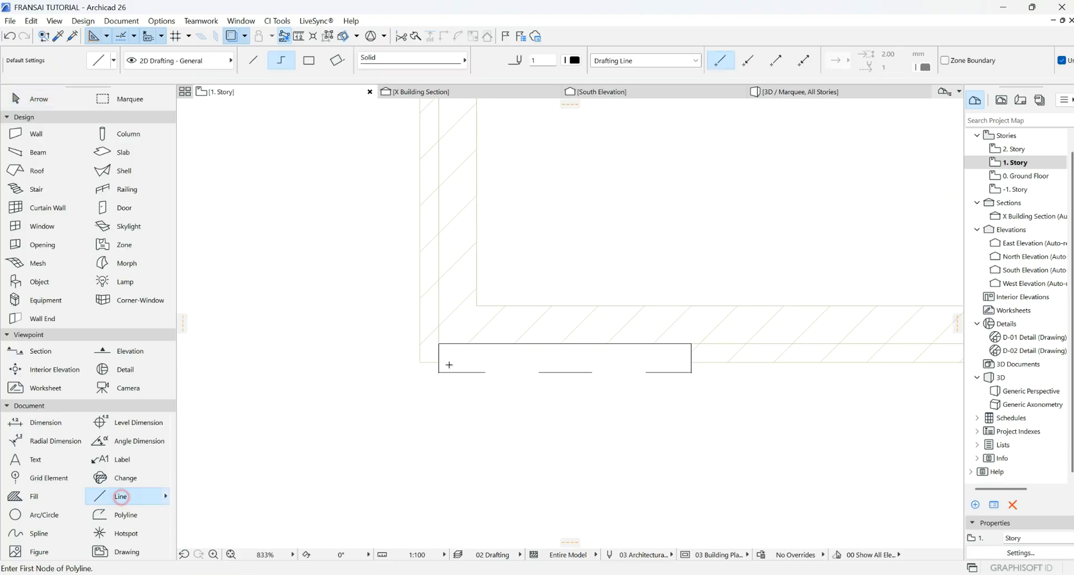
{"action": "left_click", "coordinate": [439, 344]}
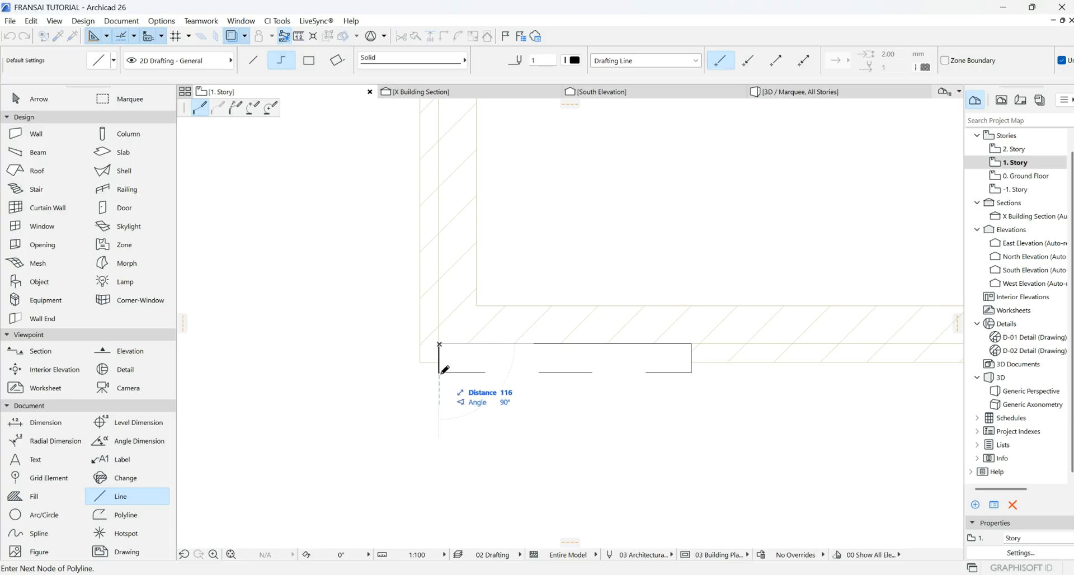
{"action": "key", "text": "Escape"}
{"action": "key", "text": "Escape"}
- Set the corner molding's profile width to 450, making its profile 450 by 506
{"action": "left_click", "coordinate": [446, 372]}
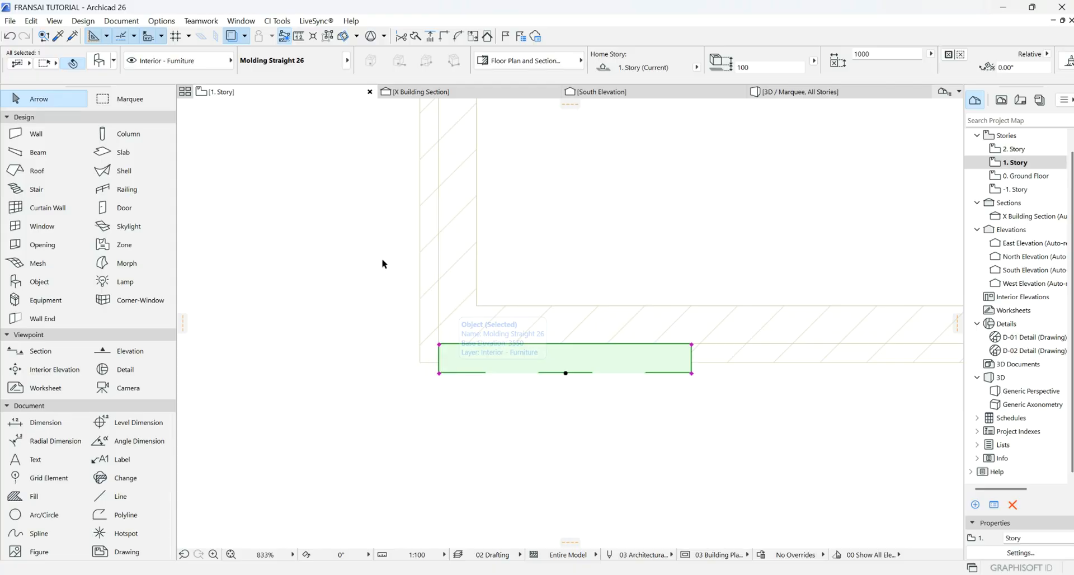
{"action": "left_click", "coordinate": [98, 61]}
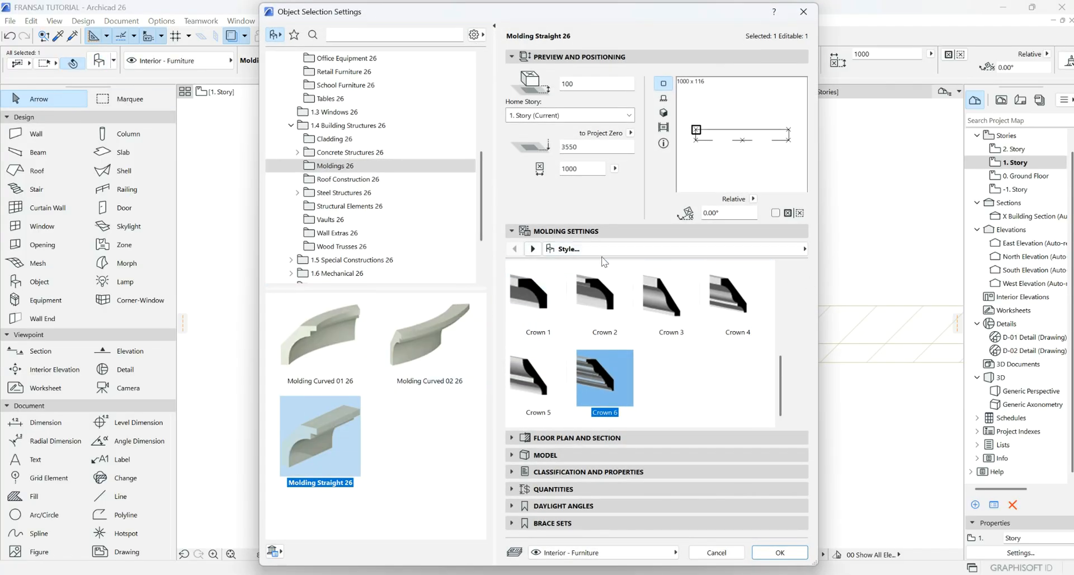
{"action": "left_click", "coordinate": [533, 249]}
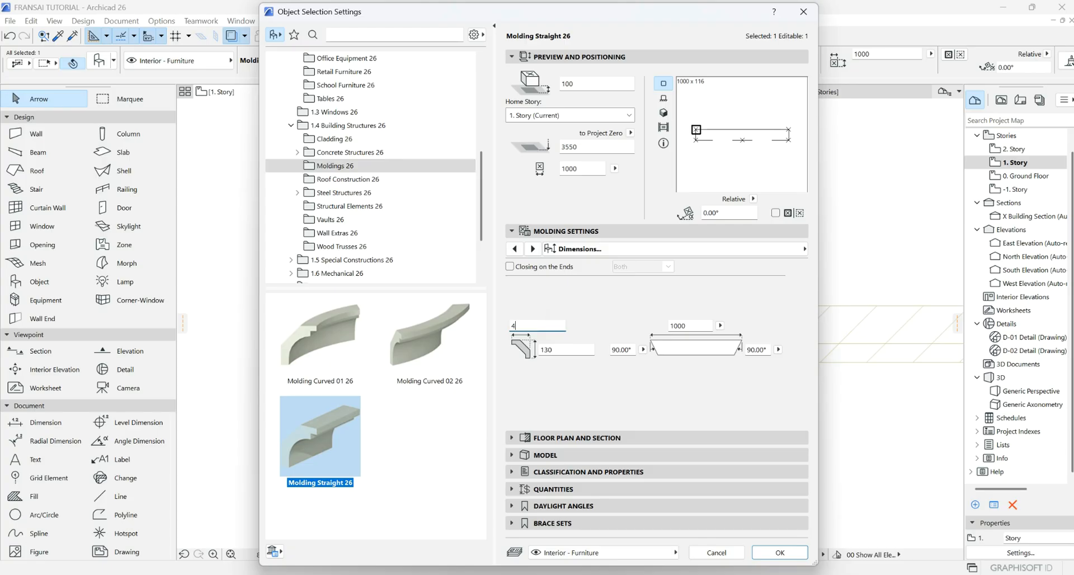
{"action": "type", "text": "450"}
{"action": "key", "text": "Return"}
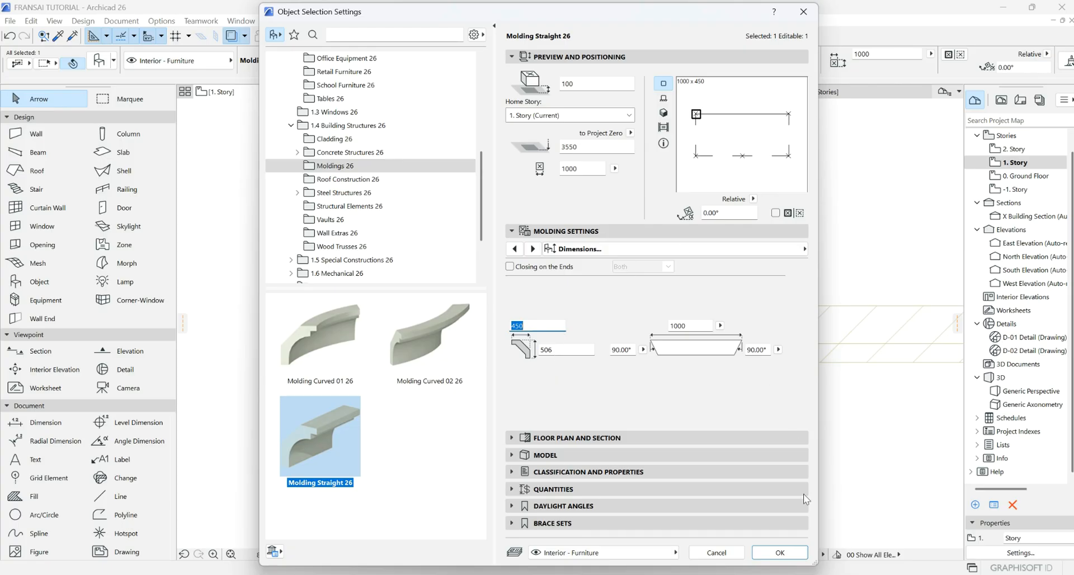
{"action": "left_click", "coordinate": [771, 553]}
- Switch to the South Elevation view of the building
{"action": "scroll", "coordinate": [643, 380], "scroll_direction": "down", "scroll_amount": 3}
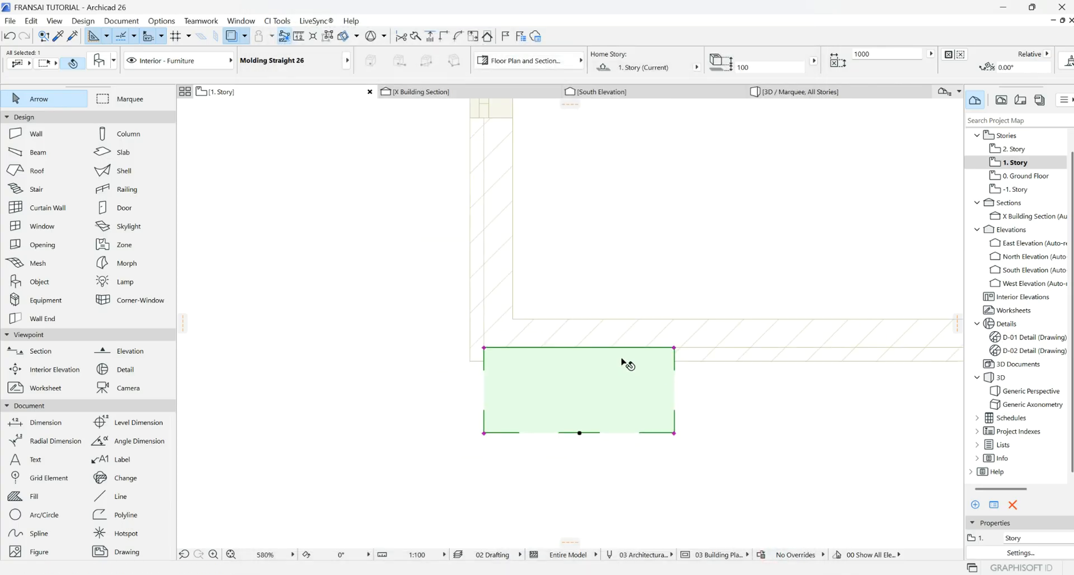
{"action": "left_click", "coordinate": [656, 95]}
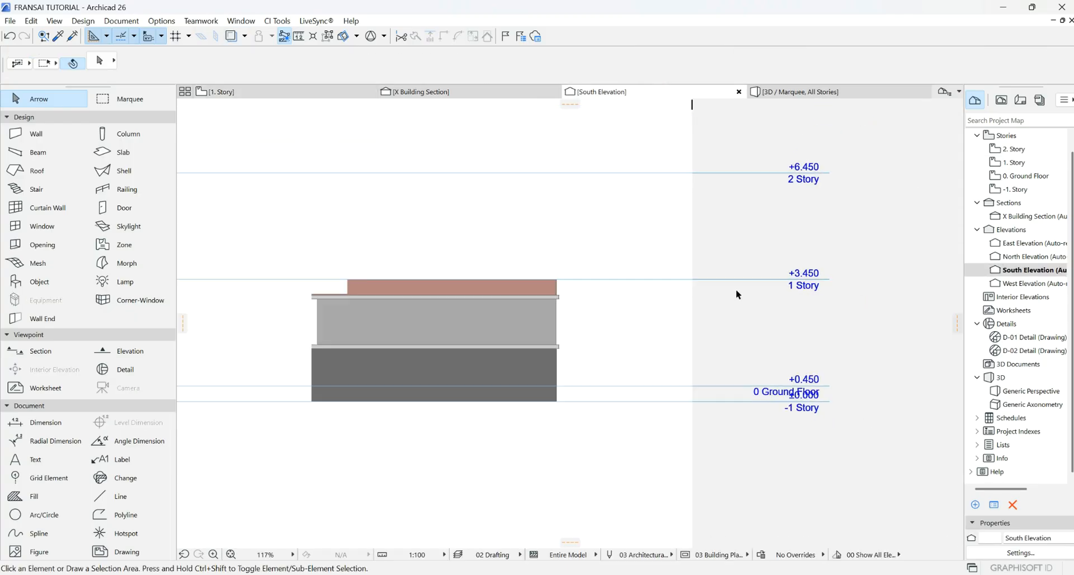
{"action": "scroll", "coordinate": [270, 277], "scroll_direction": "up", "scroll_amount": 5}
{"action": "scroll", "coordinate": [321, 279], "scroll_direction": "down", "scroll_amount": 2}
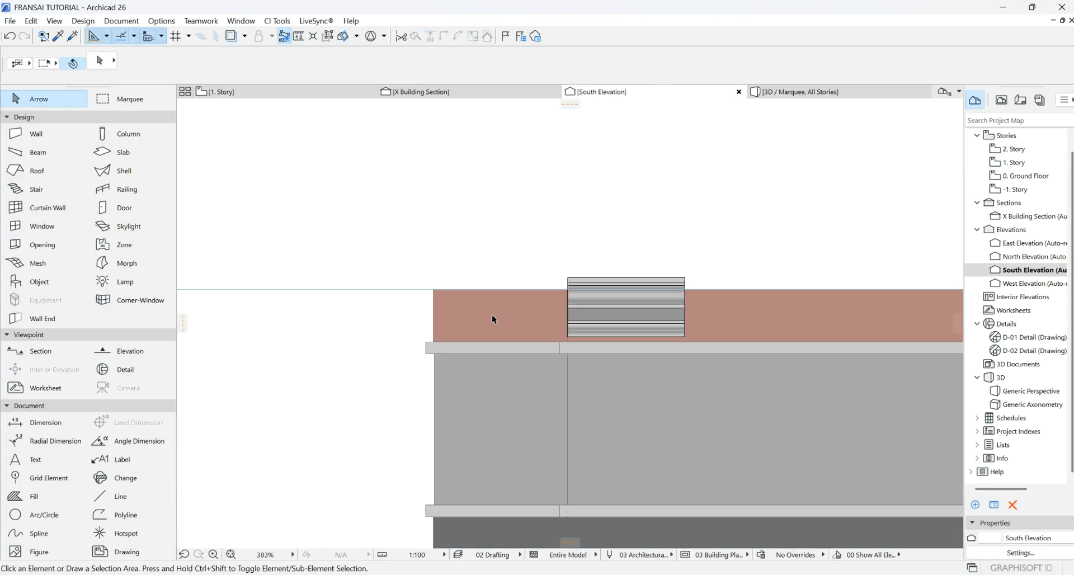
{"action": "scroll", "coordinate": [608, 284], "scroll_direction": "up", "scroll_amount": 4}
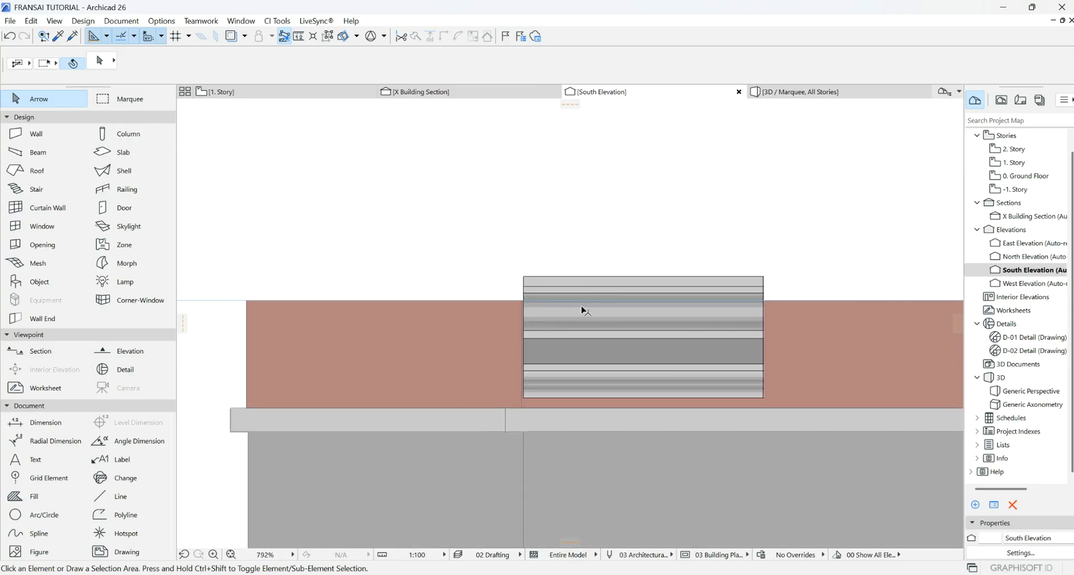
- Drag the molding up 406 to elevation 506 atop the brick wall, then return to 1. Story
{"action": "left_click", "coordinate": [567, 361]}
{"action": "left_click", "coordinate": [524, 400]}
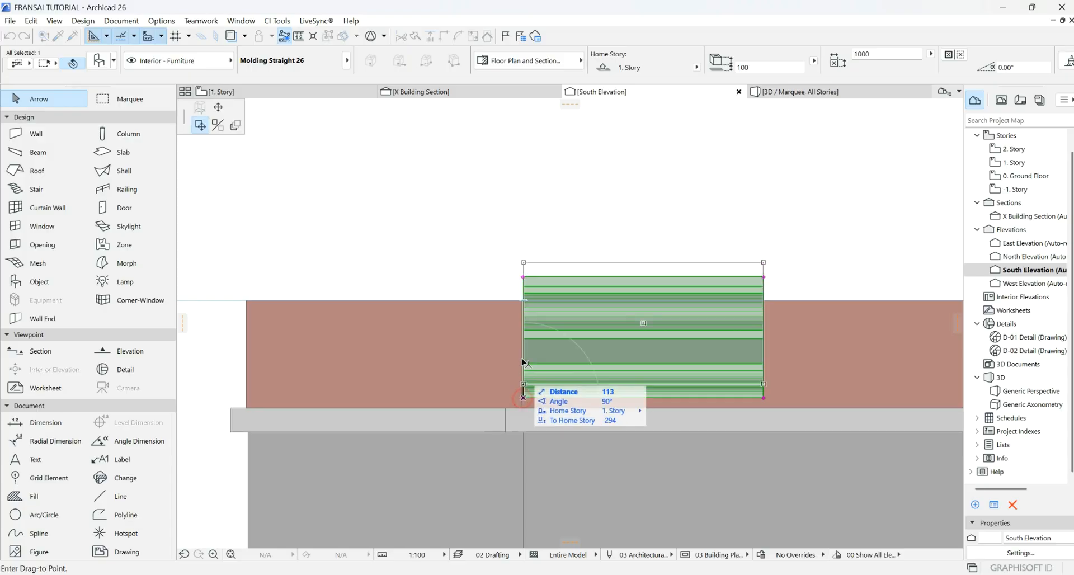
{"action": "scroll", "coordinate": [523, 307], "scroll_direction": "up", "scroll_amount": 3}
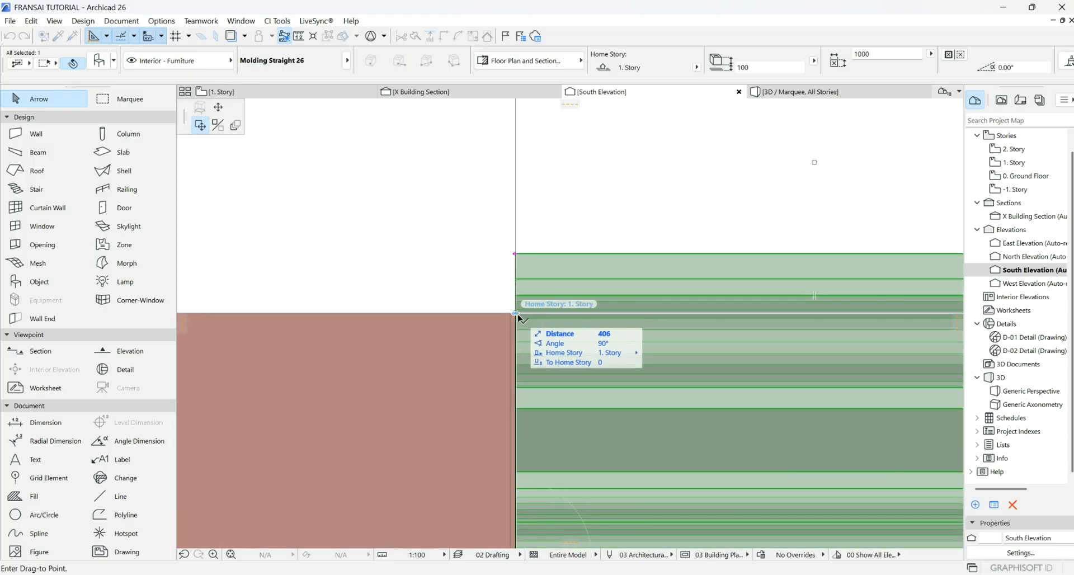
{"action": "left_click", "coordinate": [520, 318]}
{"action": "scroll", "coordinate": [479, 336], "scroll_direction": "down", "scroll_amount": 5}
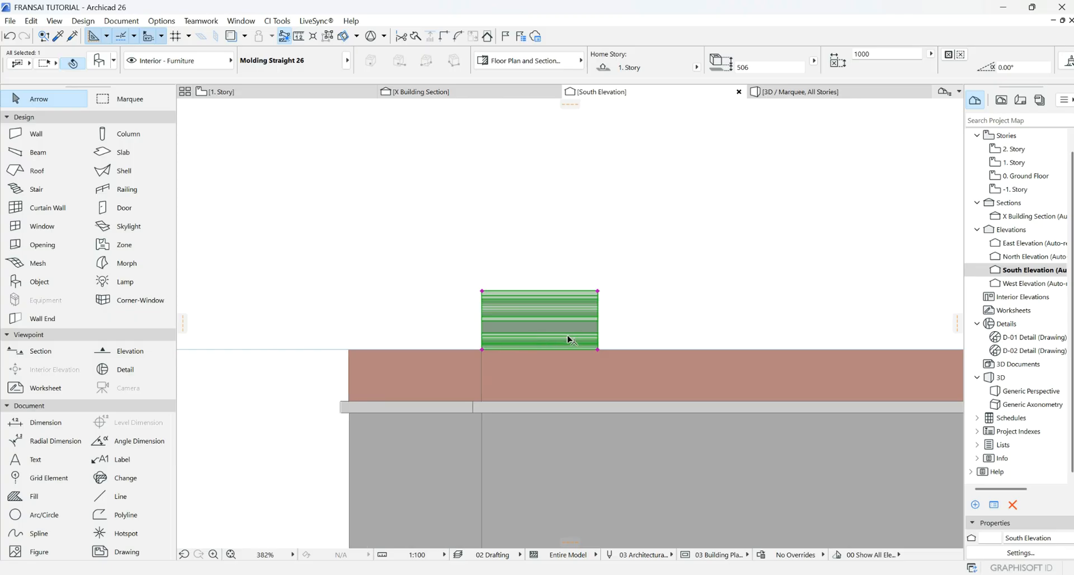
{"action": "left_click", "coordinate": [523, 242]}
{"action": "scroll", "coordinate": [441, 310], "scroll_direction": "down", "scroll_amount": 3}
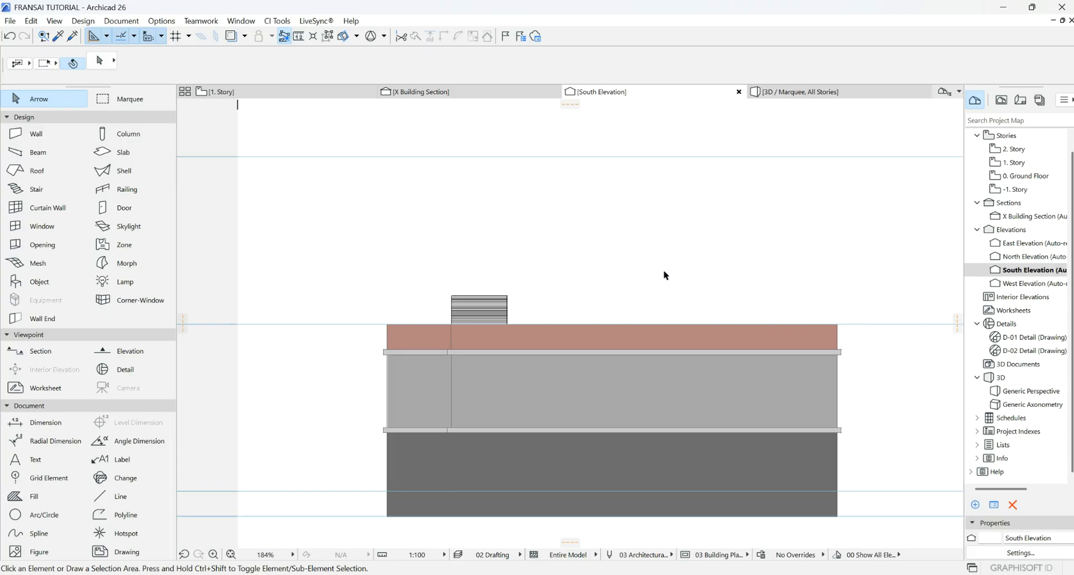
{"action": "left_click", "coordinate": [216, 91]}
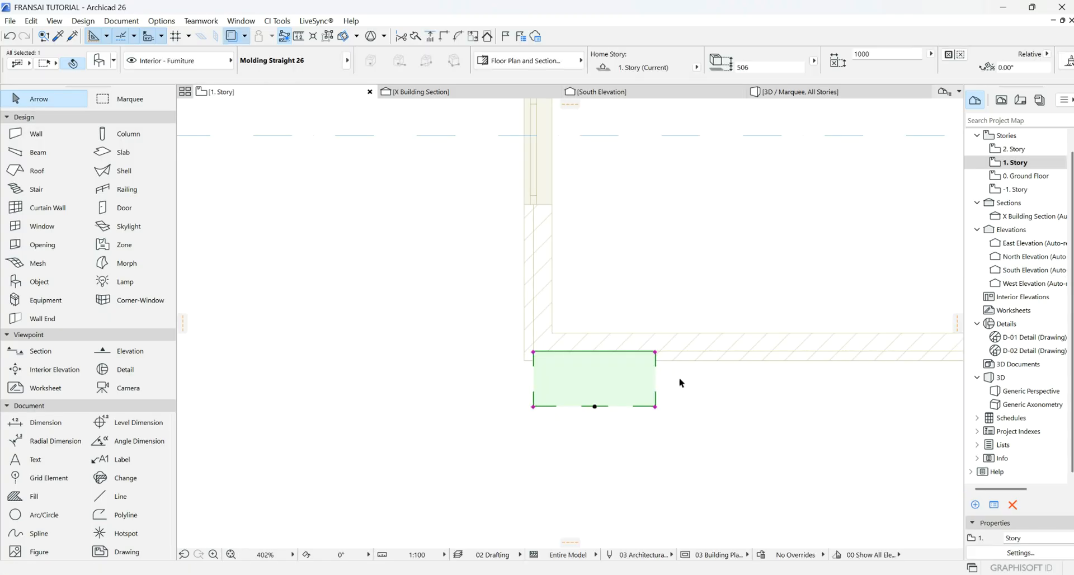
- Select the corner molding and stretch it 6900 along the wall
{"action": "left_click", "coordinate": [756, 404]}
{"action": "scroll", "coordinate": [335, 342], "scroll_direction": "down", "scroll_amount": 3}
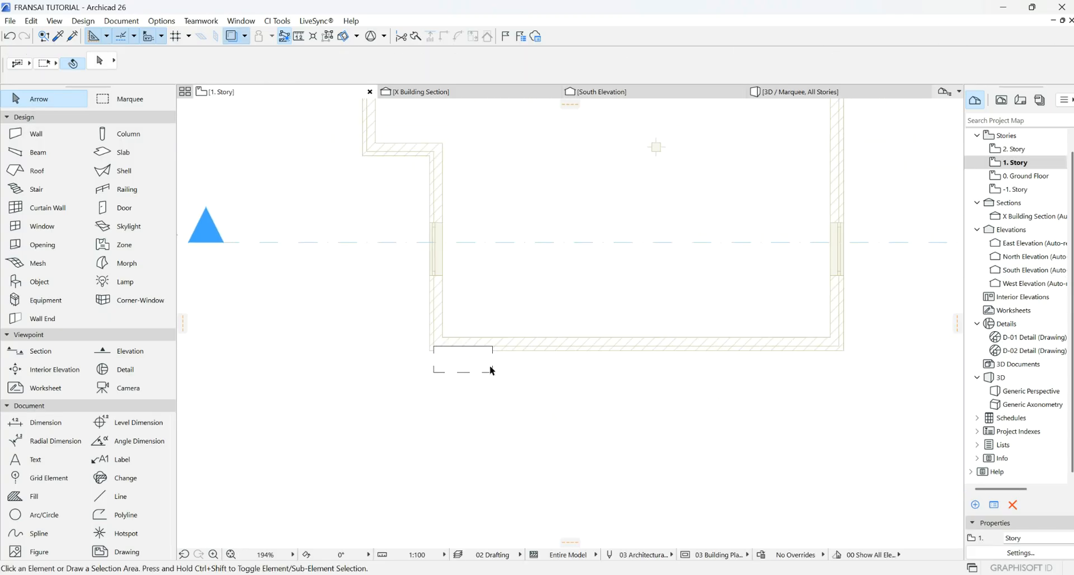
{"action": "left_click", "coordinate": [493, 368]}
{"action": "left_click", "coordinate": [487, 372]}
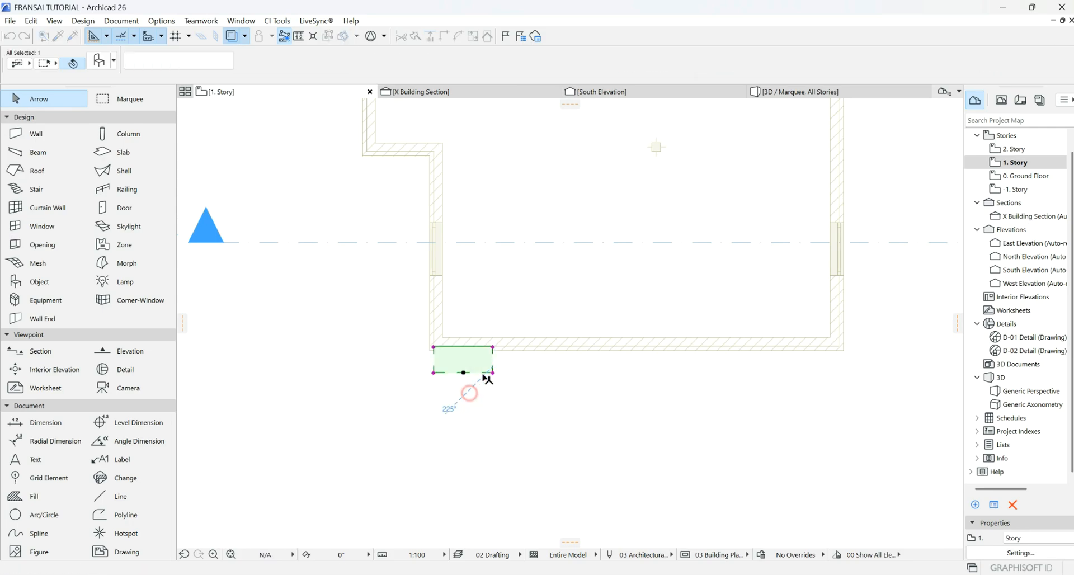
{"action": "scroll", "coordinate": [509, 357], "scroll_direction": "up", "scroll_amount": 4}
{"action": "left_click", "coordinate": [467, 336]}
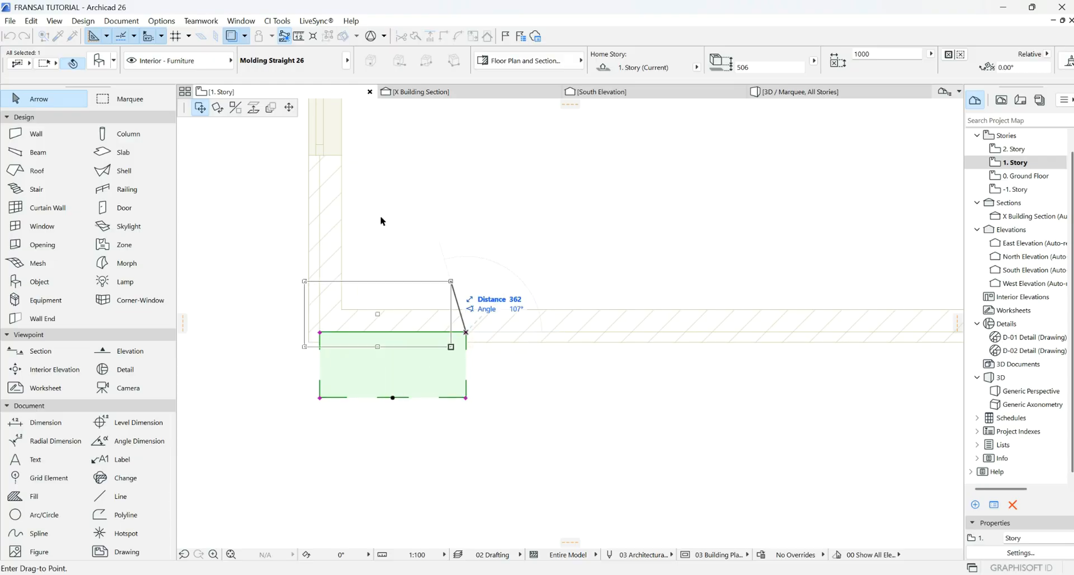
{"action": "scroll", "coordinate": [295, 351], "scroll_direction": "down", "scroll_amount": 2}
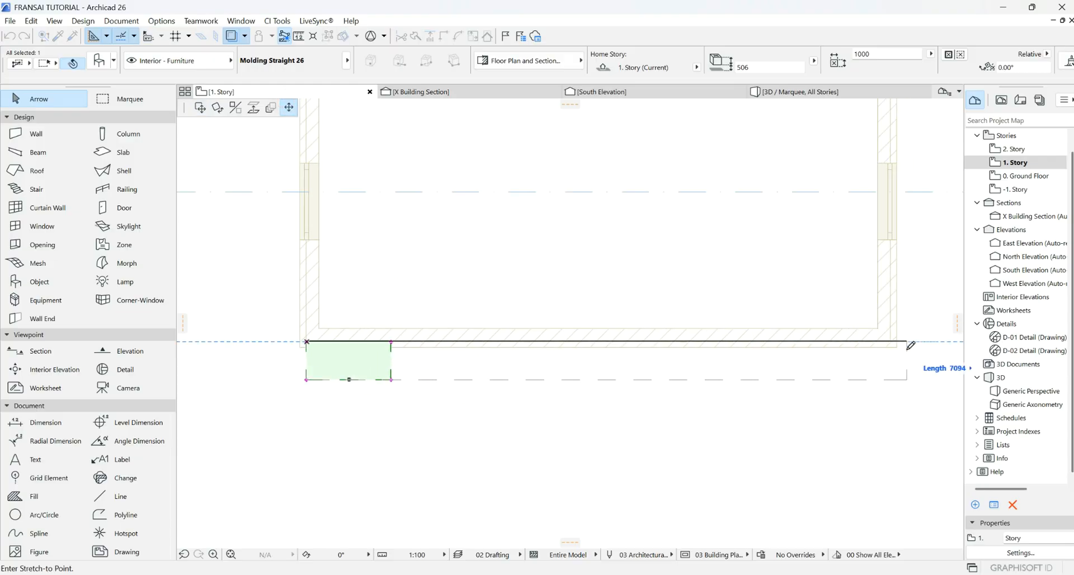
{"action": "left_click", "coordinate": [891, 340]}
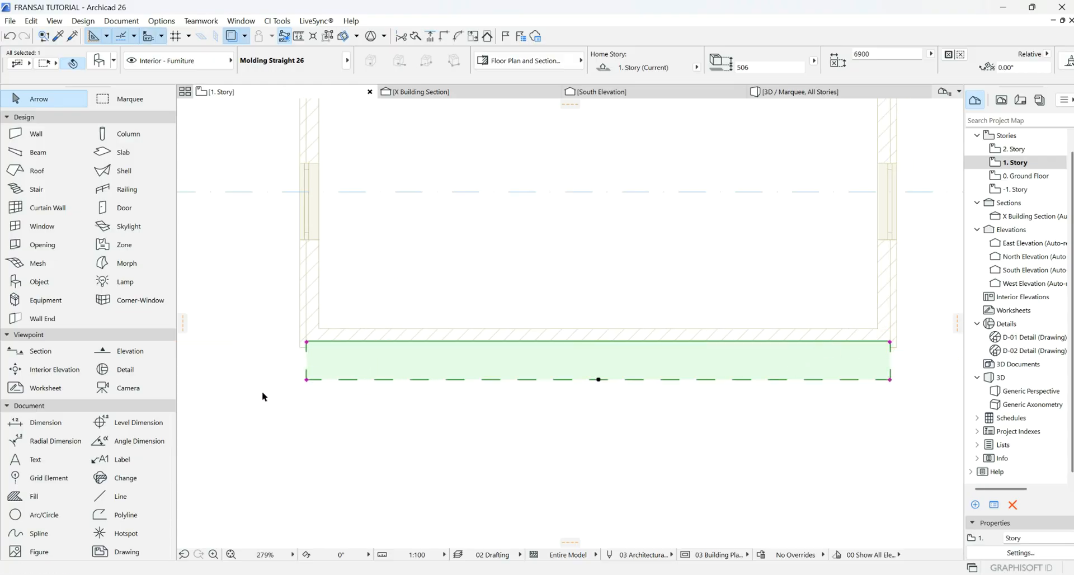
- Angle the molding's ends, setting the left end to 135° and cutting the right end
{"action": "left_click", "coordinate": [307, 380]}
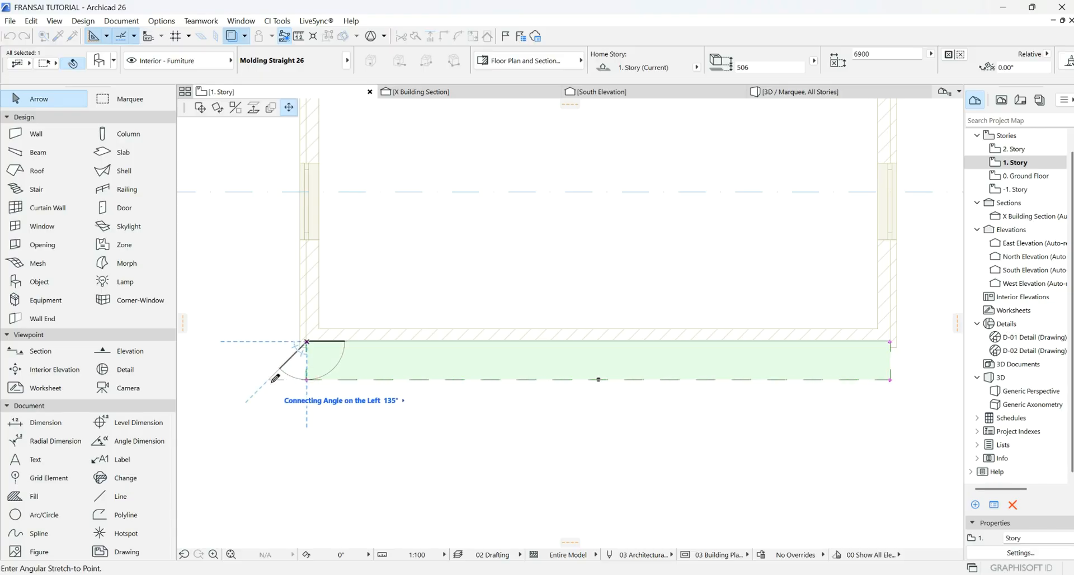
{"action": "left_click", "coordinate": [306, 380]}
{"action": "left_click", "coordinate": [307, 379]}
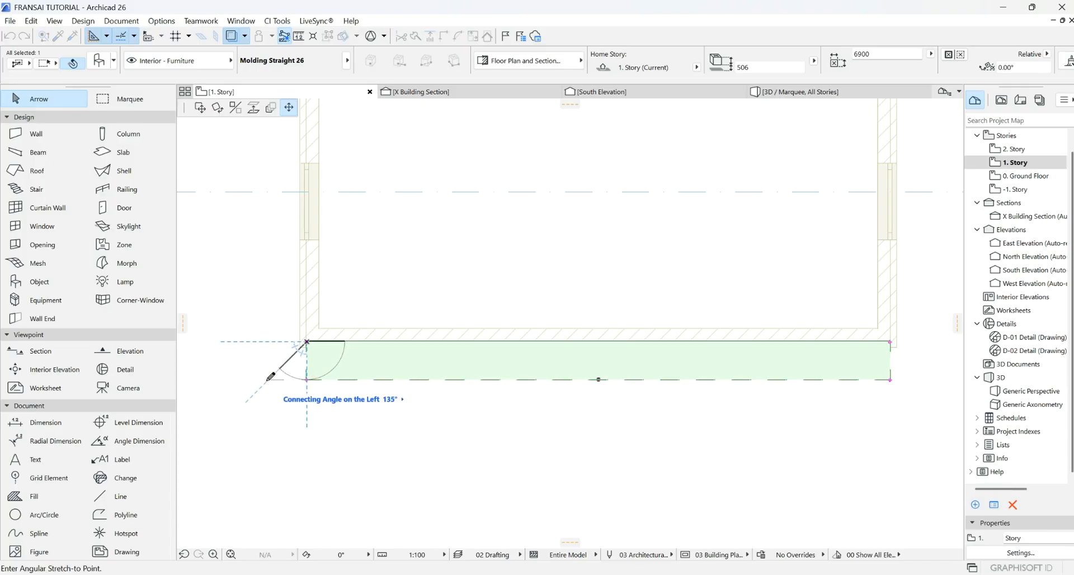
{"action": "left_click", "coordinate": [268, 380]}
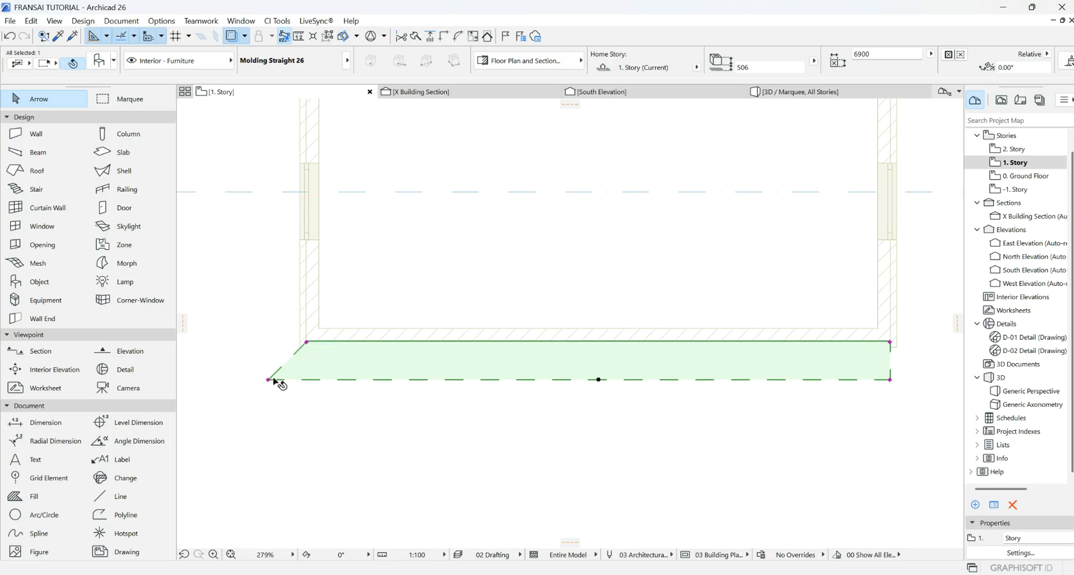
{"action": "left_click", "coordinate": [268, 380]}
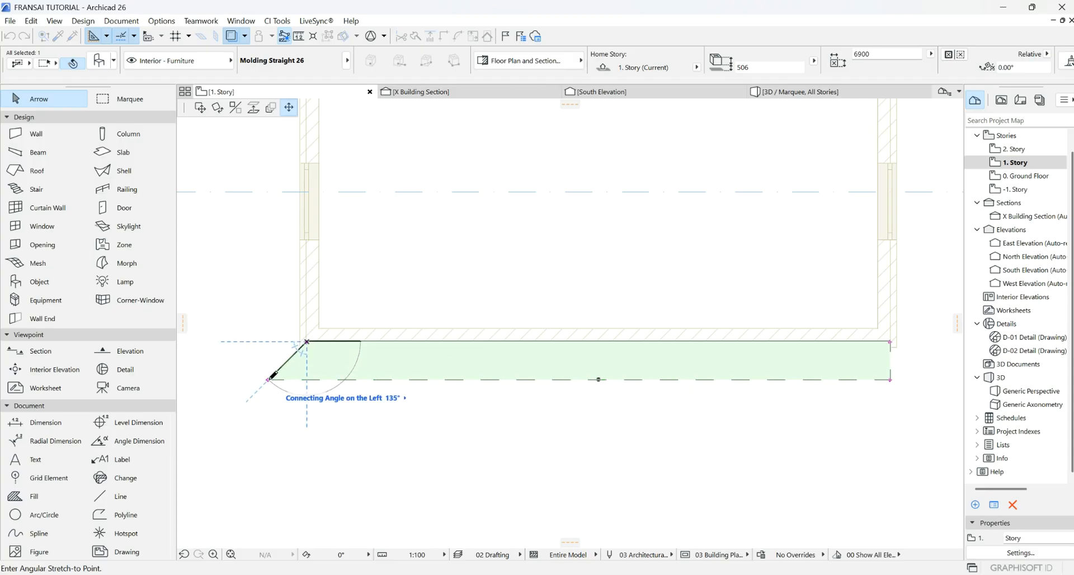
{"action": "left_click", "coordinate": [269, 379]}
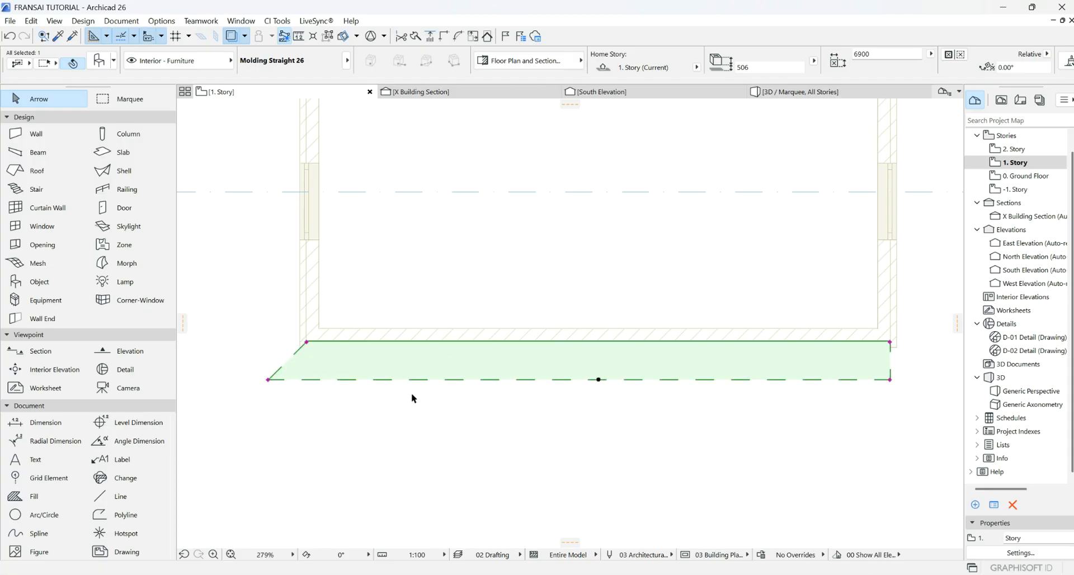
{"action": "scroll", "coordinate": [412, 396], "scroll_direction": "down", "scroll_amount": 3}
{"action": "middle_click_drag", "start_coordinate": [621, 380], "coordinate": [445, 365]}
{"action": "scroll", "coordinate": [445, 364], "scroll_direction": "up", "scroll_amount": 3}
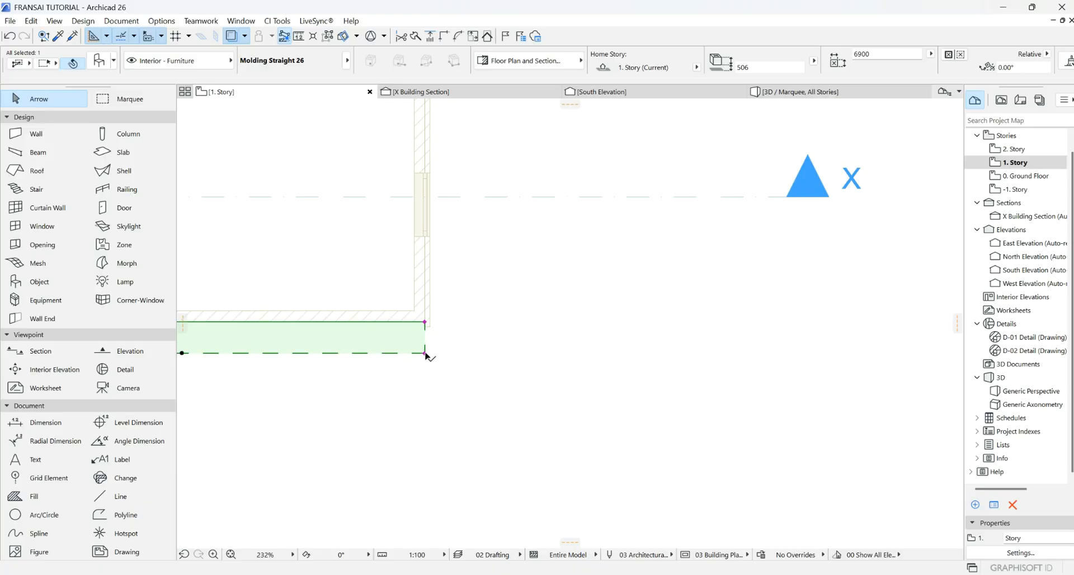
{"action": "left_click", "coordinate": [426, 354]}
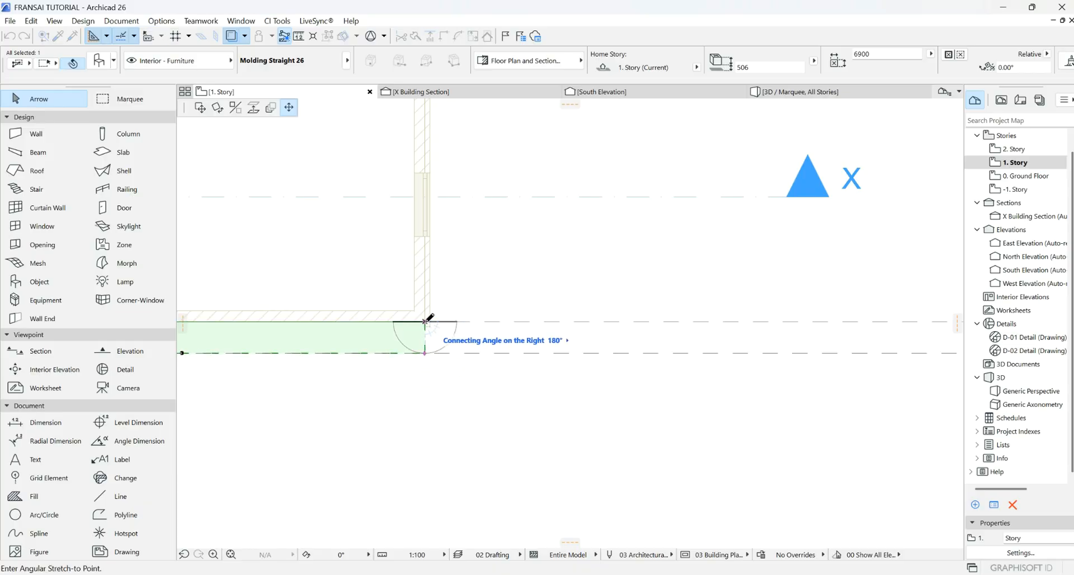
{"action": "left_click", "coordinate": [462, 351]}
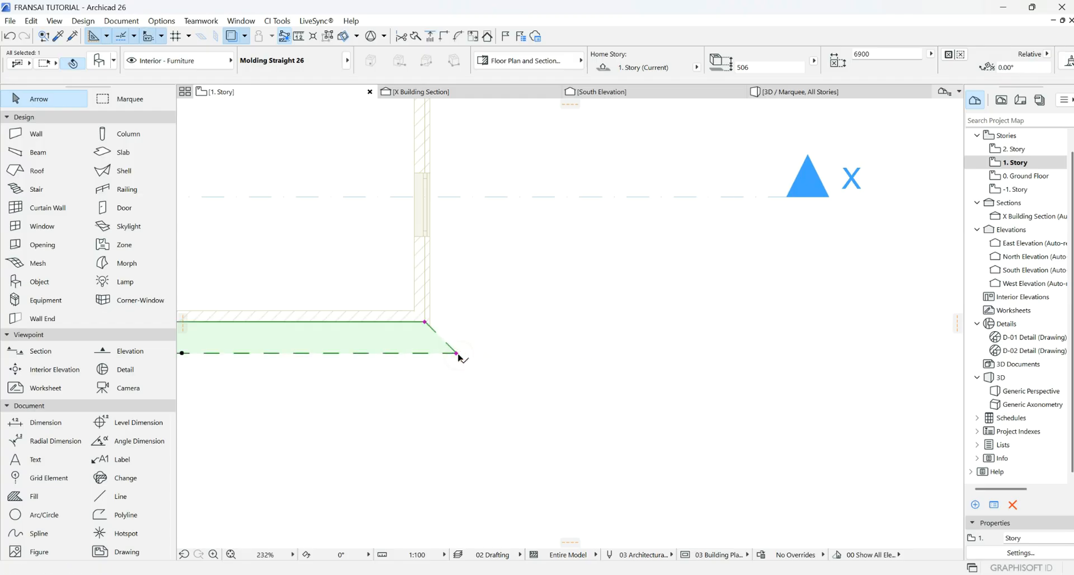
{"action": "left_click", "coordinate": [532, 346]}
- Mirror a copy of the molding along a 45° corner axis, then undo it
{"action": "scroll", "coordinate": [490, 353], "scroll_direction": "up", "scroll_amount": 3}
{"action": "left_click", "coordinate": [443, 376]}
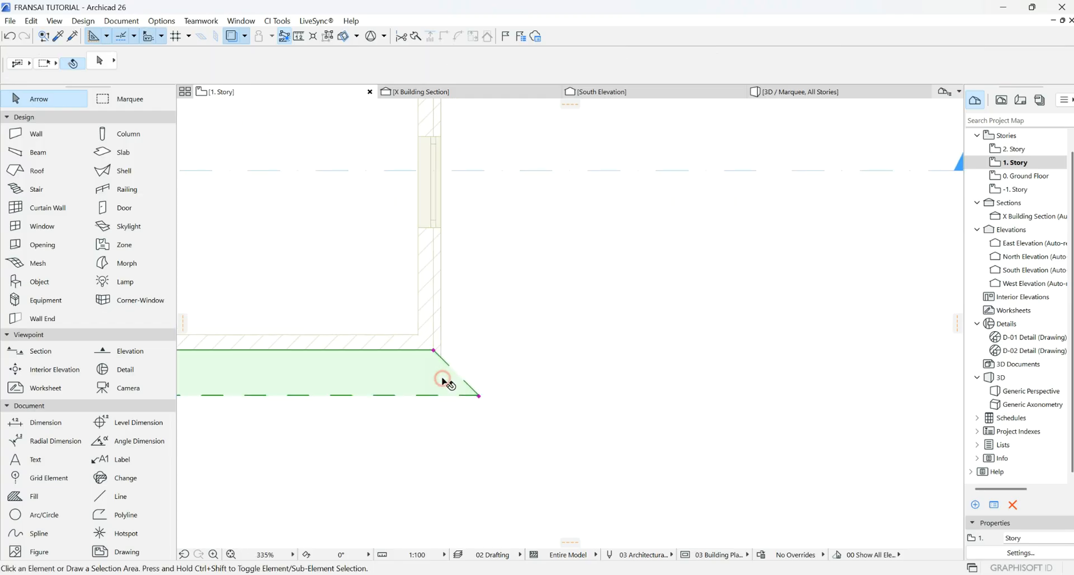
{"action": "right_click", "coordinate": [427, 371]}
{"action": "mouse_move", "coordinate": [494, 215]}
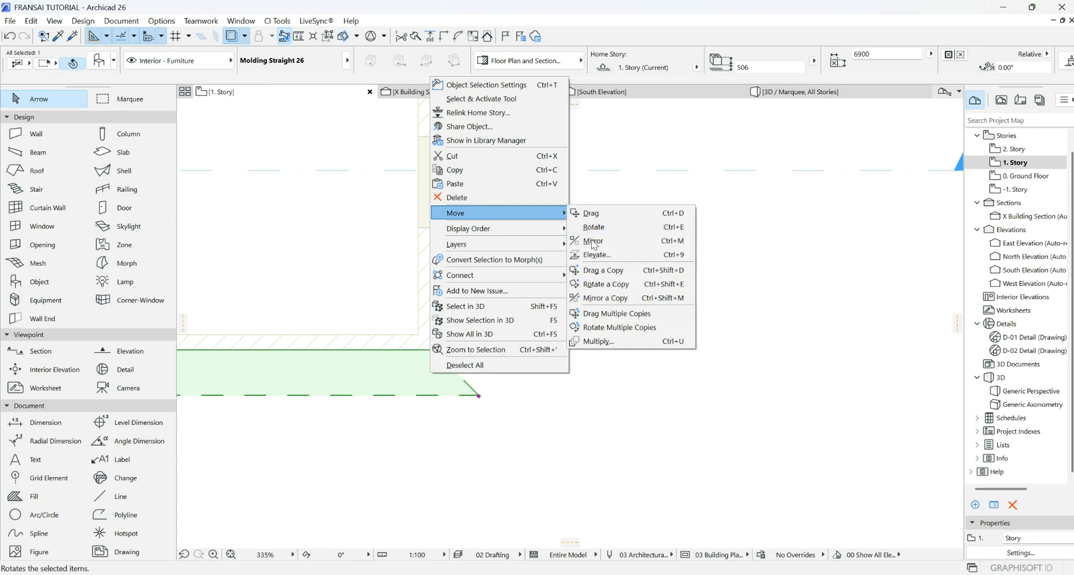
{"action": "left_click", "coordinate": [601, 300]}
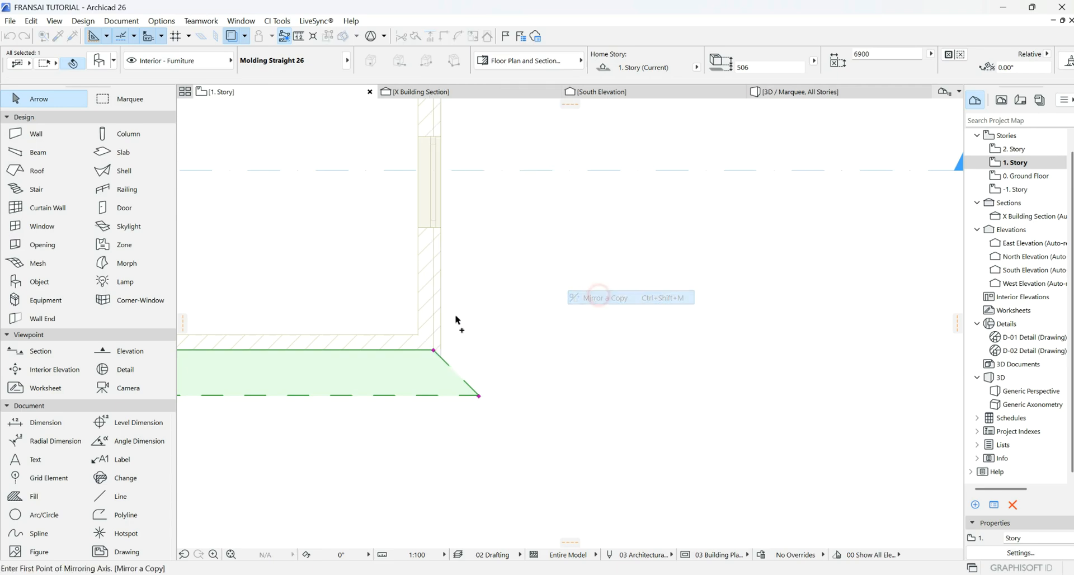
{"action": "left_click", "coordinate": [435, 350]}
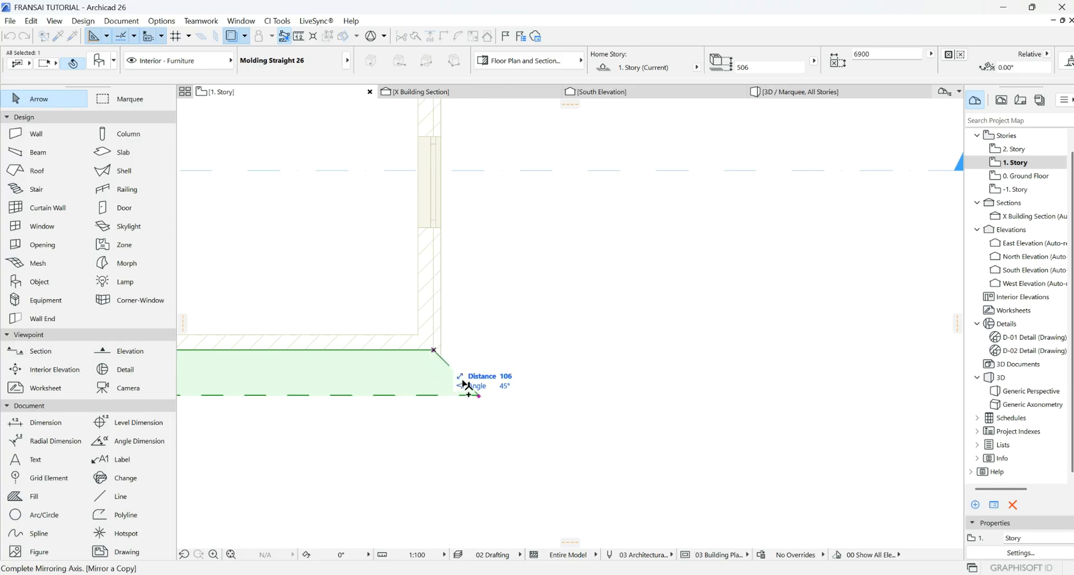
{"action": "left_click", "coordinate": [480, 397]}
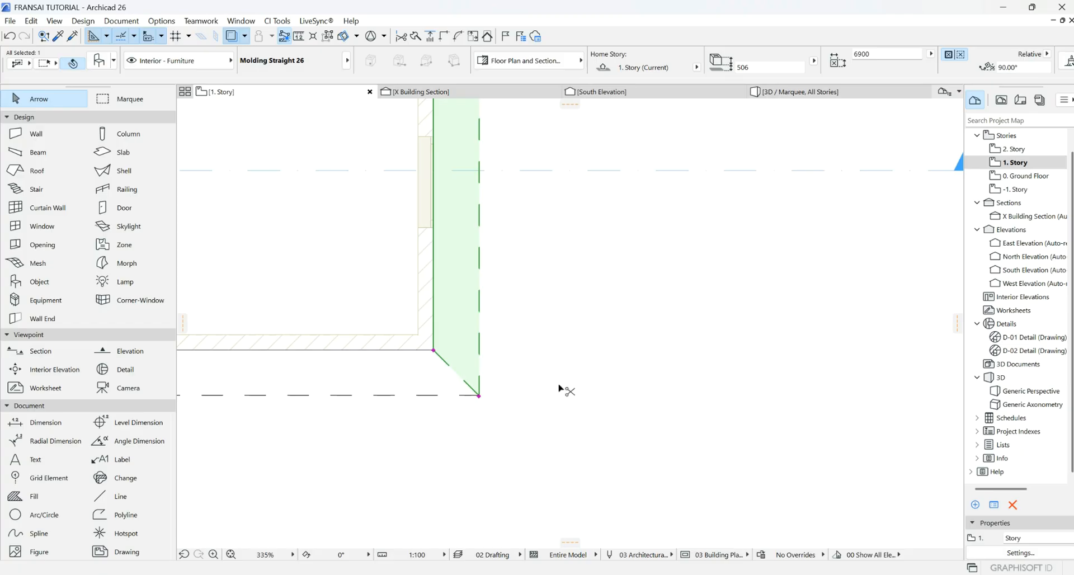
{"action": "key", "text": "ctrl+z"}
- Mirror the molding again and stretch the vertical copy to 8285 to reach the wall corner
{"action": "right_click", "coordinate": [422, 380]}
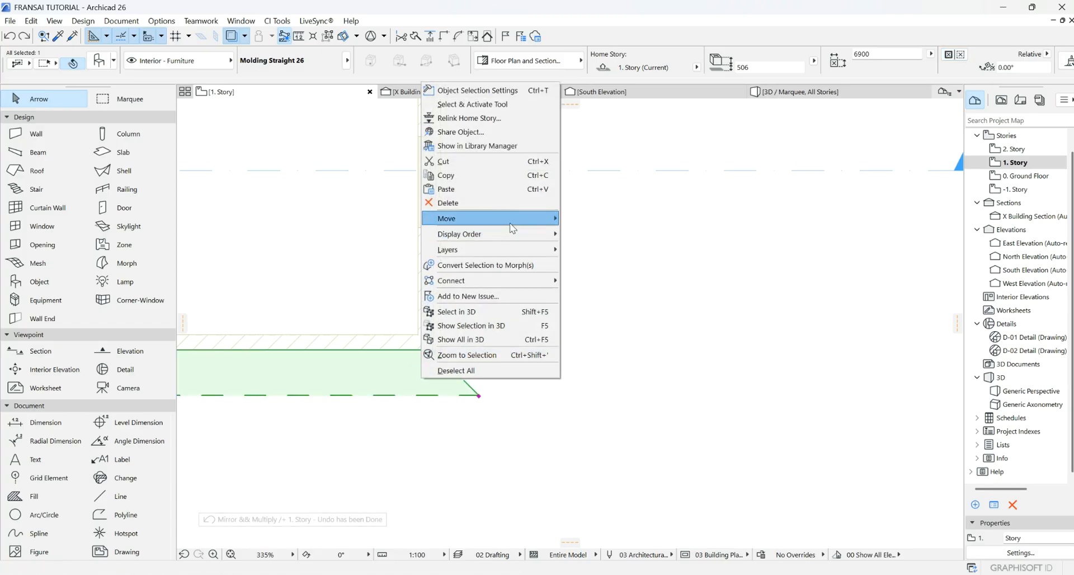
{"action": "mouse_move", "coordinate": [512, 219]}
{"action": "left_click", "coordinate": [586, 304]}
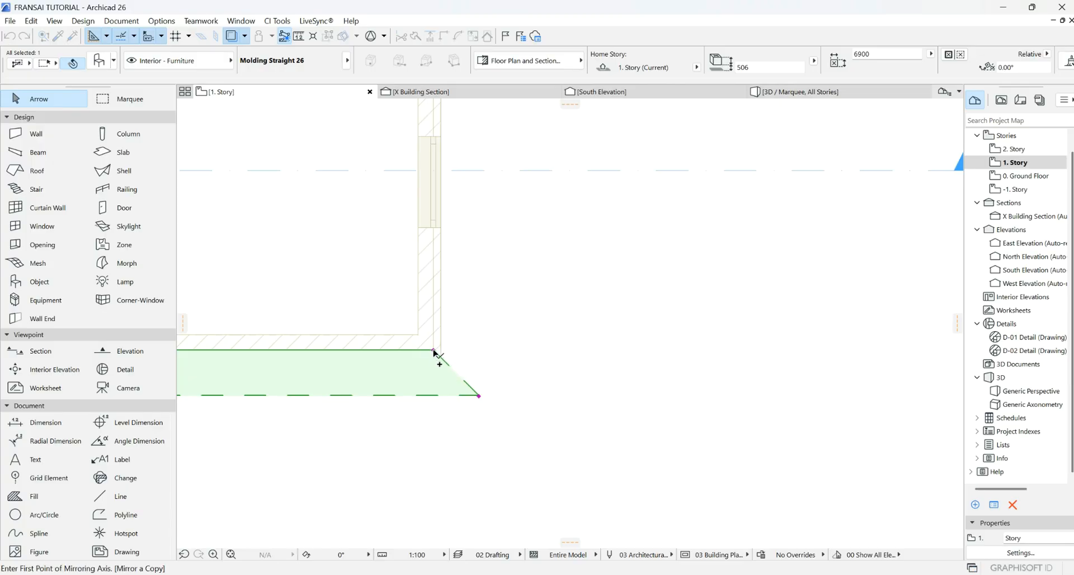
{"action": "left_click", "coordinate": [480, 396]}
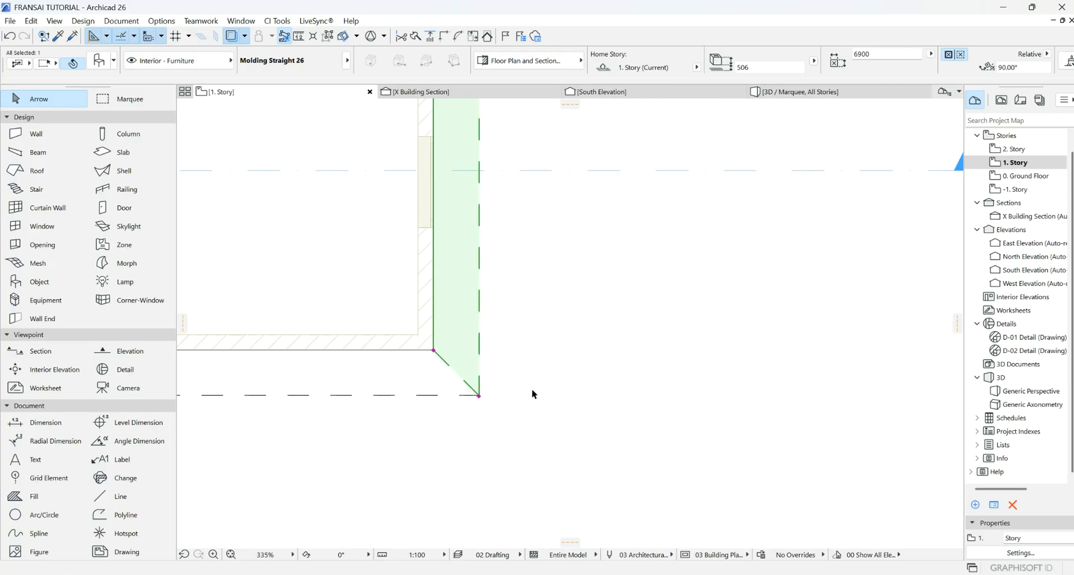
{"action": "scroll", "coordinate": [520, 390], "scroll_direction": "down", "scroll_amount": 5}
{"action": "scroll", "coordinate": [503, 302], "scroll_direction": "up", "scroll_amount": 2}
{"action": "scroll", "coordinate": [504, 302], "scroll_direction": "up", "scroll_amount": 3}
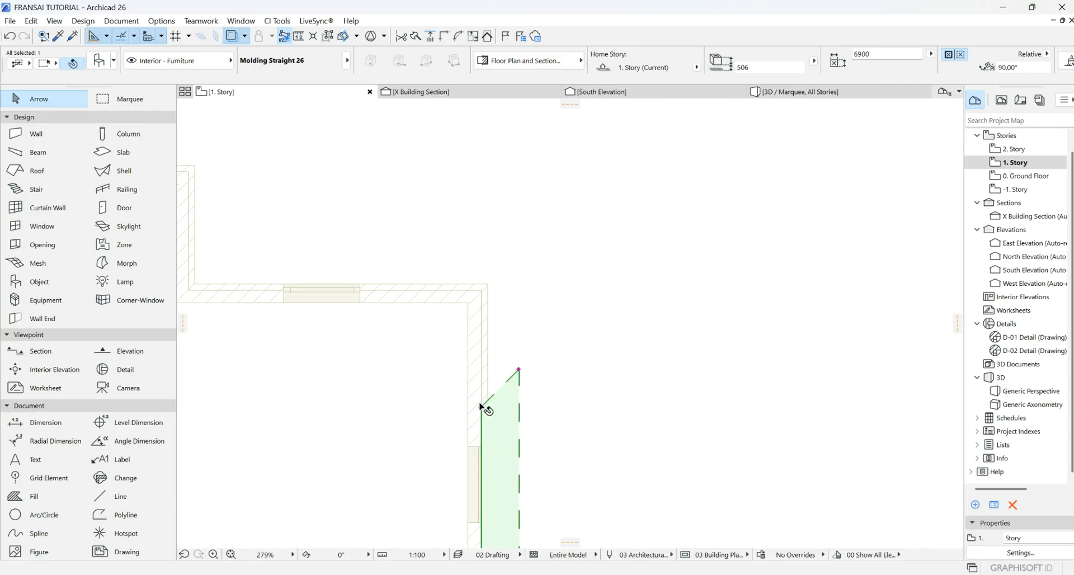
{"action": "left_click", "coordinate": [482, 408]}
{"action": "left_click", "coordinate": [484, 287]}
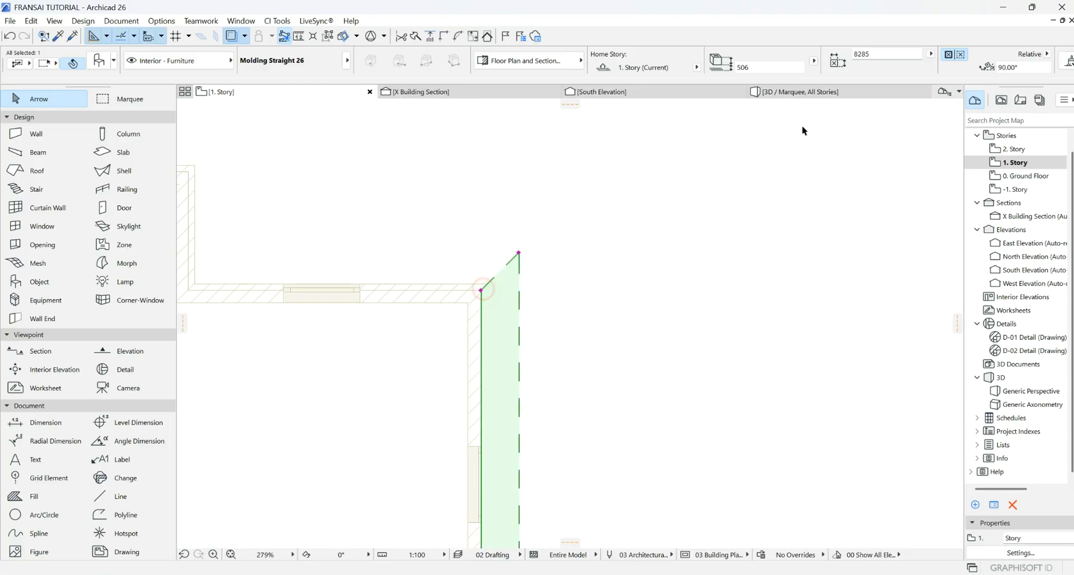
{"action": "left_click", "coordinate": [800, 91]}
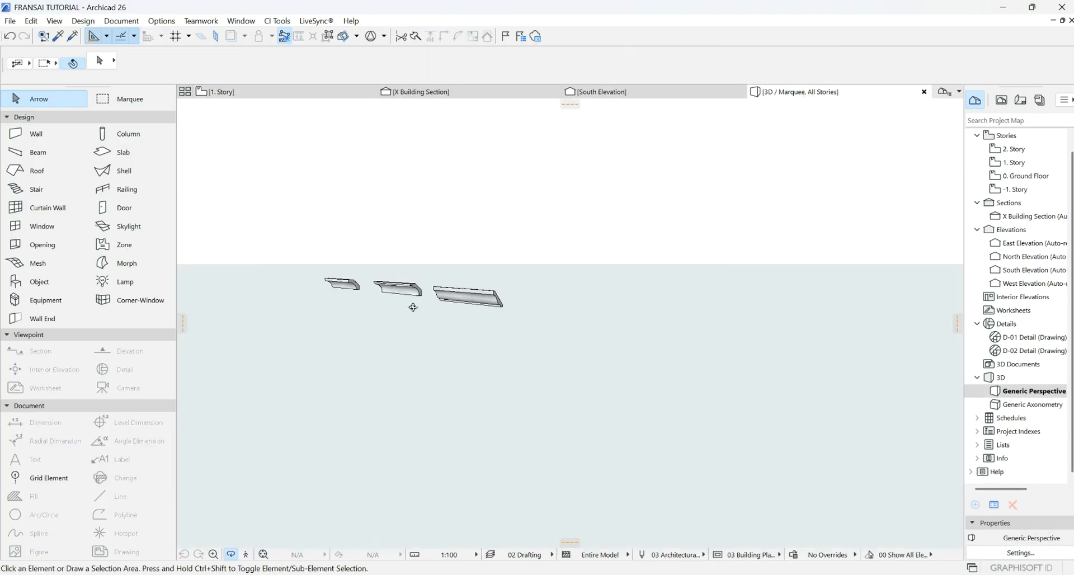
- Zoom and orbit the 3D model from above to check the crown moldings meet at the corner
{"action": "scroll", "coordinate": [856, 339], "scroll_direction": "up", "scroll_amount": 6}
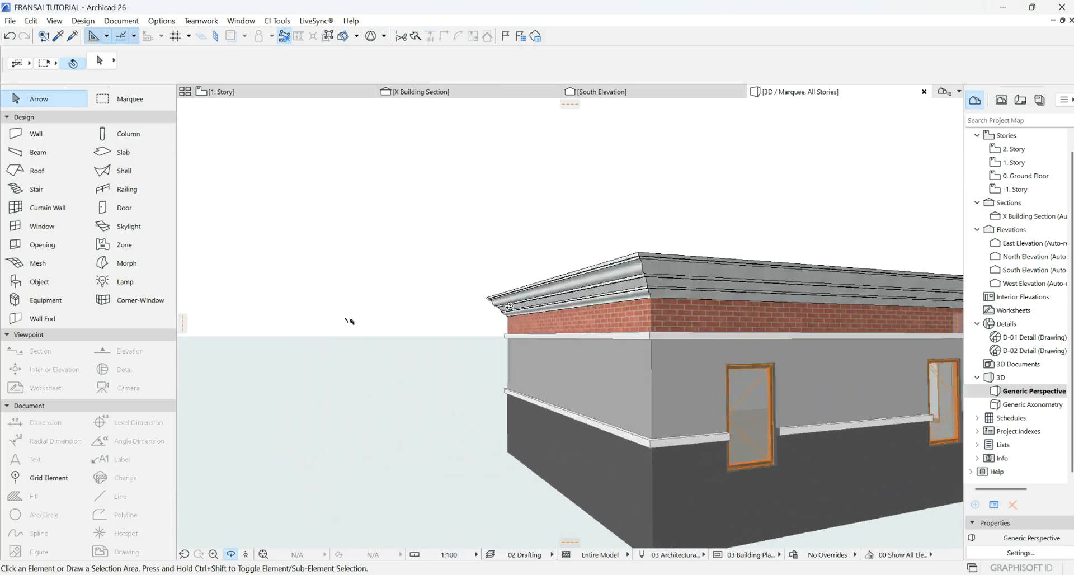
{"action": "left_click_drag", "start_coordinate": [349, 321], "coordinate": [240, 408]}
{"action": "left_click_drag", "start_coordinate": [620, 252], "coordinate": [314, 142]}
- On 1. Story, mirror the lower-left horizontal molding across a diagonal axis into a vertical copy
{"action": "left_click", "coordinate": [256, 89]}
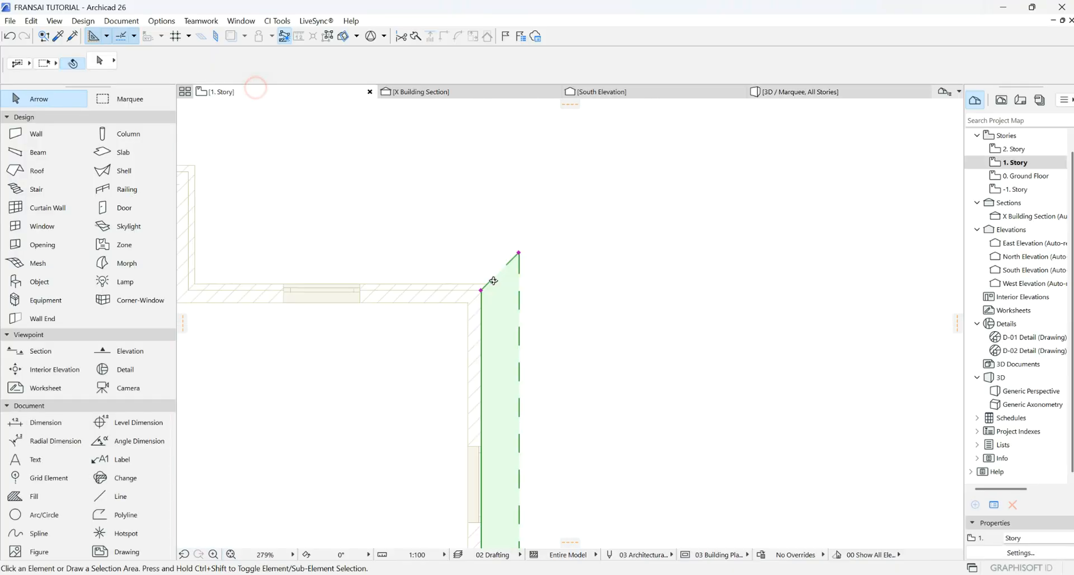
{"action": "scroll", "coordinate": [599, 285], "scroll_direction": "down", "scroll_amount": 5}
{"action": "scroll", "coordinate": [480, 363], "scroll_direction": "up", "scroll_amount": 5}
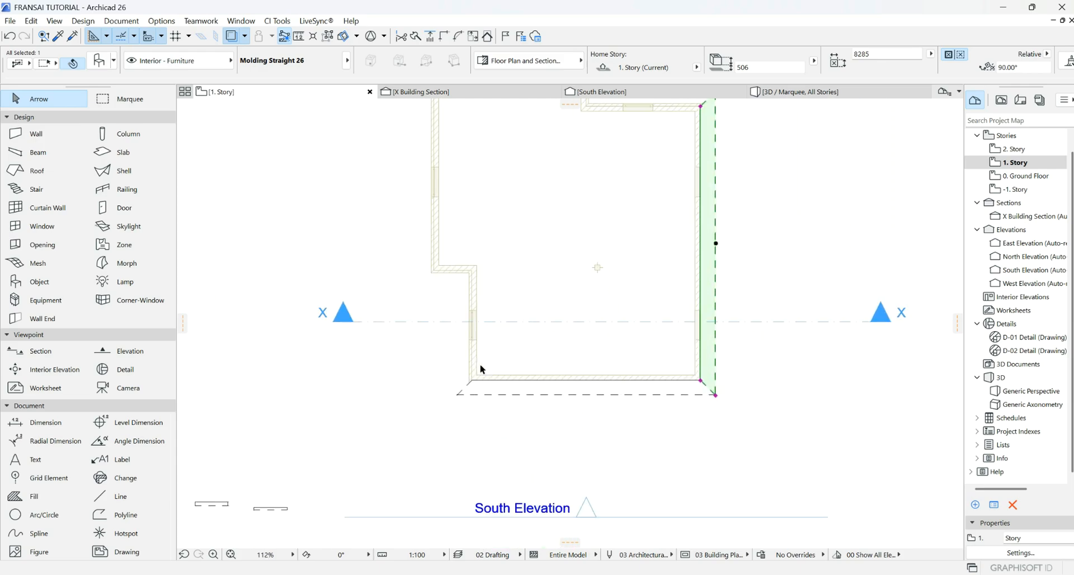
{"action": "left_click", "coordinate": [446, 423]}
{"action": "right_click", "coordinate": [447, 425]}
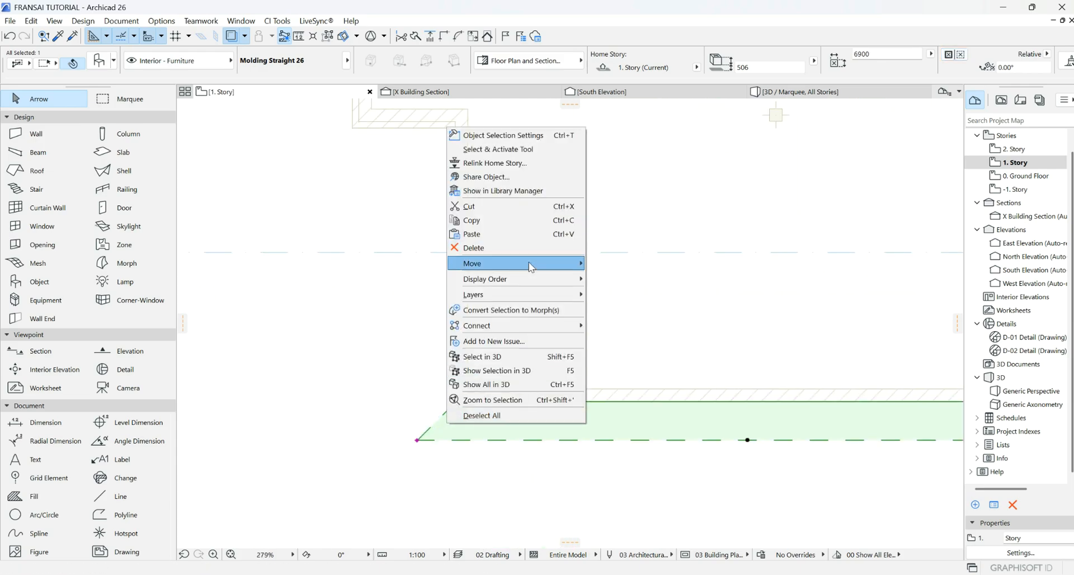
{"action": "mouse_move", "coordinate": [530, 264]}
{"action": "left_click", "coordinate": [622, 348]}
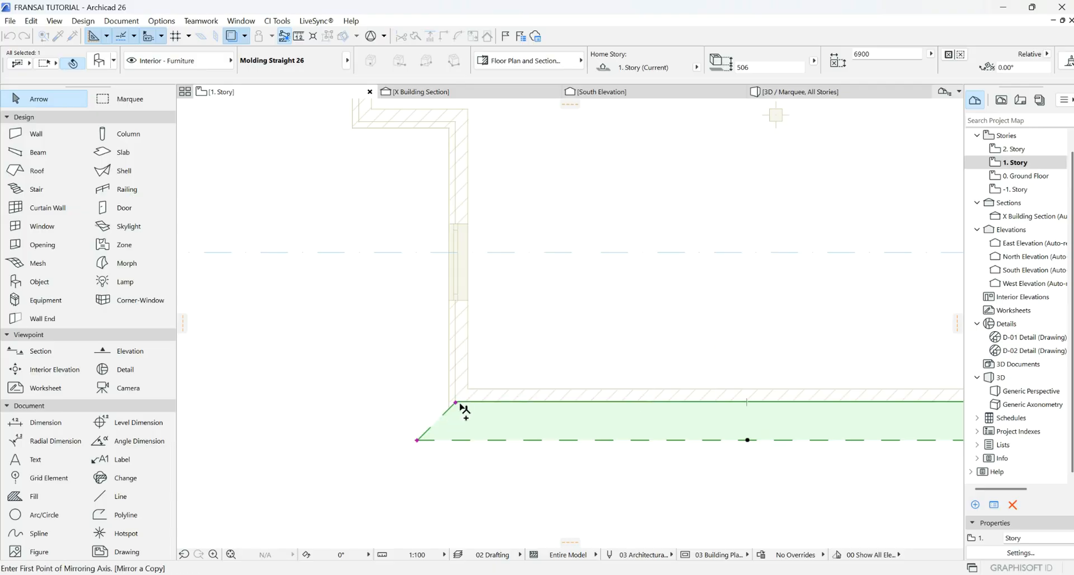
{"action": "left_click", "coordinate": [456, 402]}
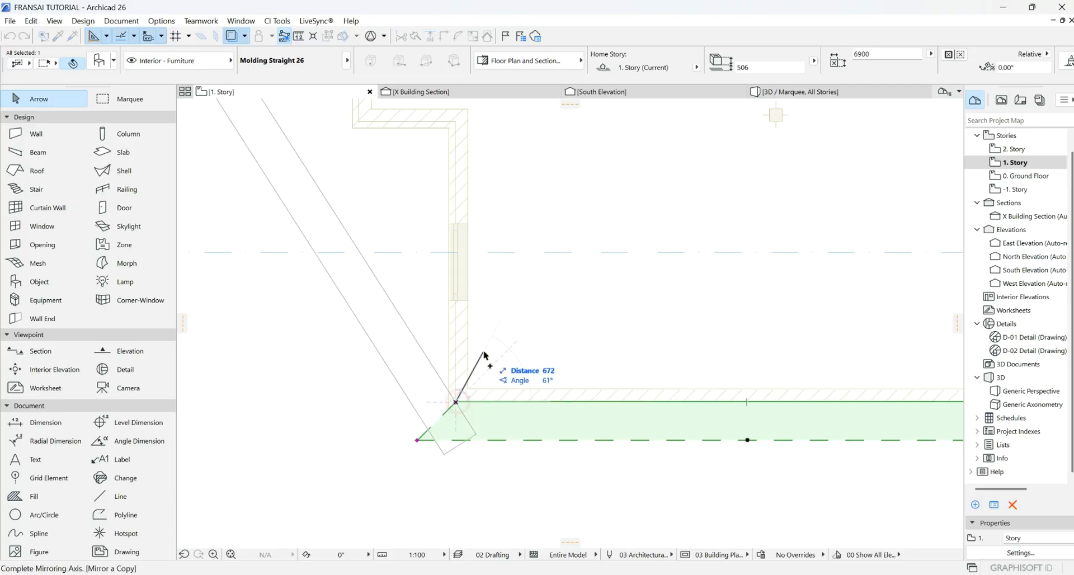
{"action": "left_click", "coordinate": [419, 441]}
- Shorten the copy's right edge to 3317 and slant its top end 45° into the inner wall corner
{"action": "scroll", "coordinate": [421, 444], "scroll_direction": "down", "scroll_amount": 3}
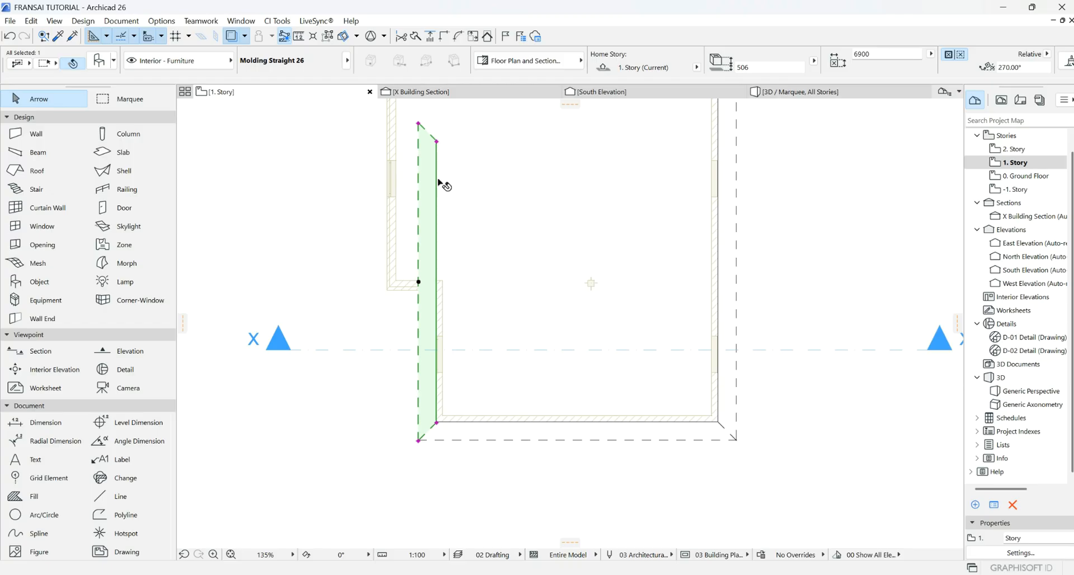
{"action": "scroll", "coordinate": [421, 273], "scroll_direction": "up", "scroll_amount": 4}
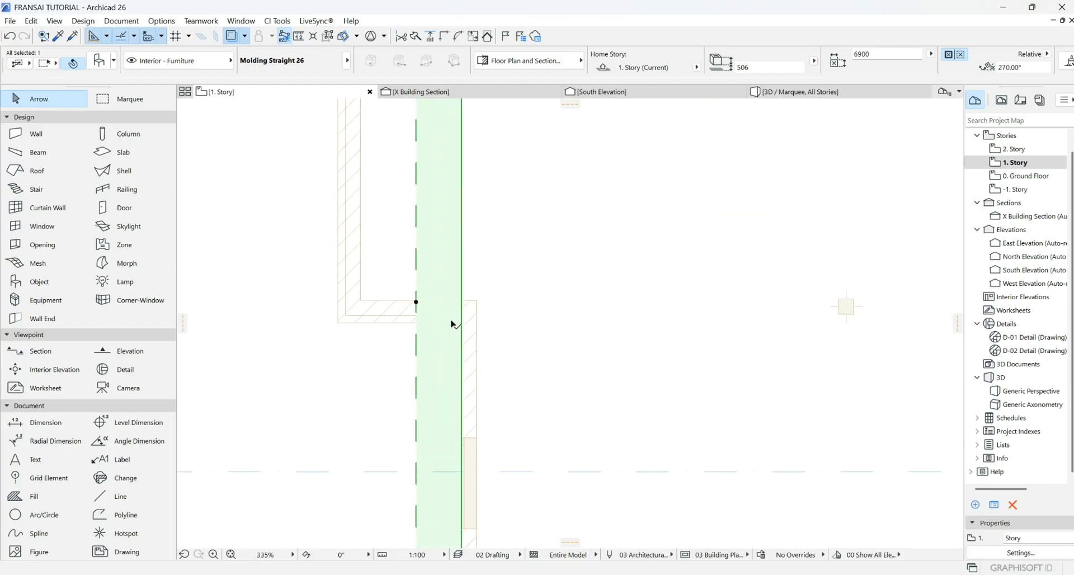
{"action": "scroll", "coordinate": [426, 347], "scroll_direction": "down", "scroll_amount": 2}
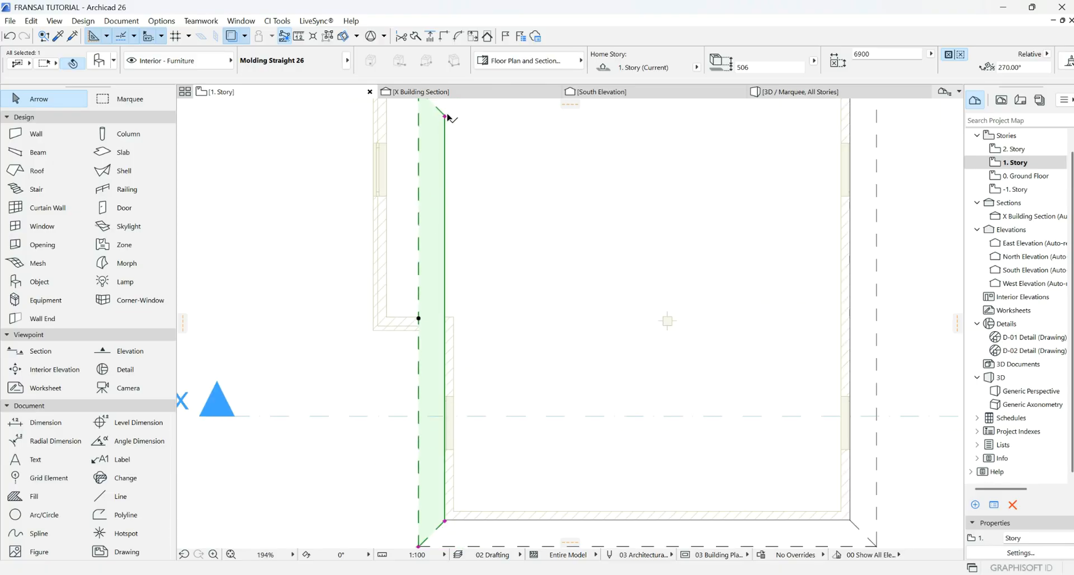
{"action": "scroll", "coordinate": [447, 116], "scroll_direction": "down", "scroll_amount": 3}
{"action": "scroll", "coordinate": [431, 168], "scroll_direction": "up", "scroll_amount": 4}
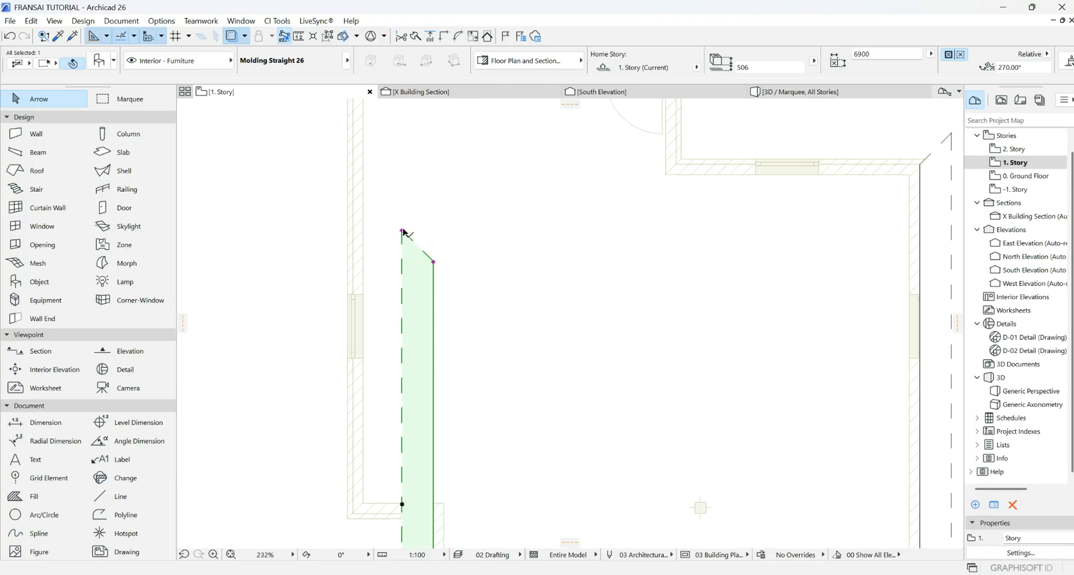
{"action": "left_click", "coordinate": [403, 231]}
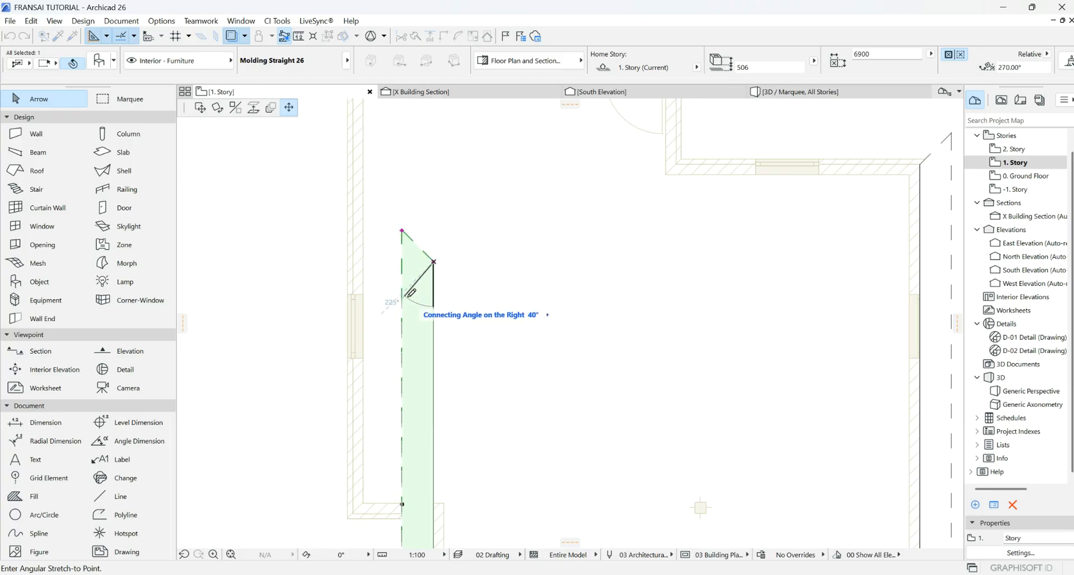
{"action": "left_click", "coordinate": [402, 230]}
{"action": "left_click", "coordinate": [433, 262]}
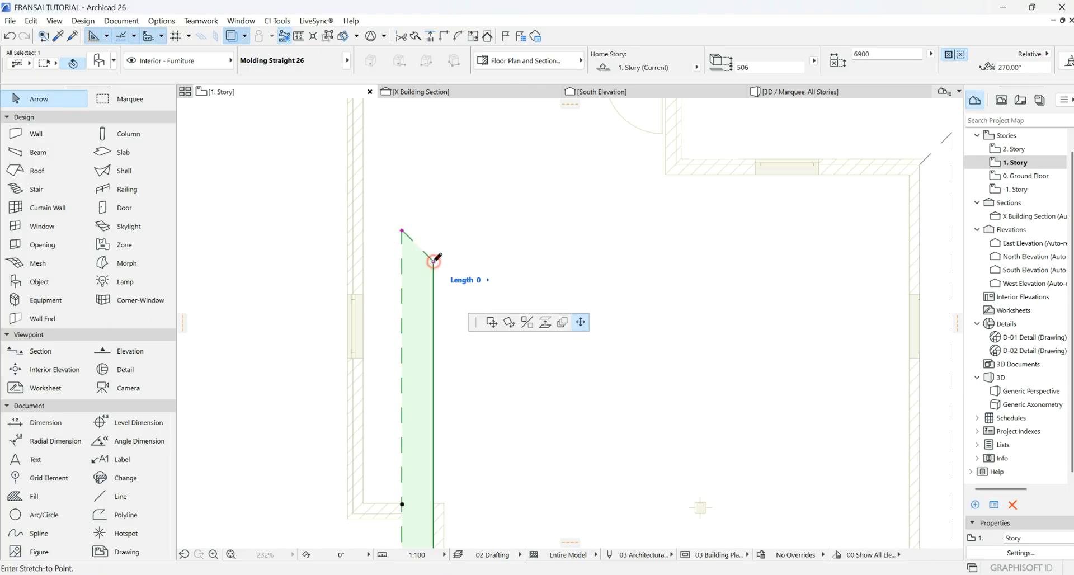
{"action": "scroll", "coordinate": [355, 307], "scroll_direction": "down", "scroll_amount": 4}
{"action": "scroll", "coordinate": [408, 297], "scroll_direction": "up", "scroll_amount": 6}
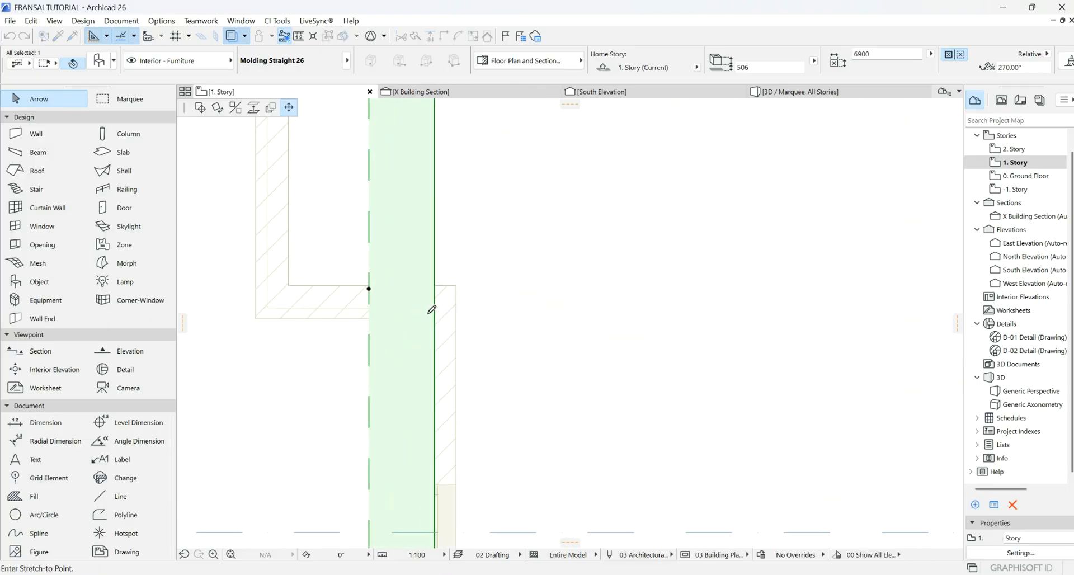
{"action": "left_click", "coordinate": [435, 308]}
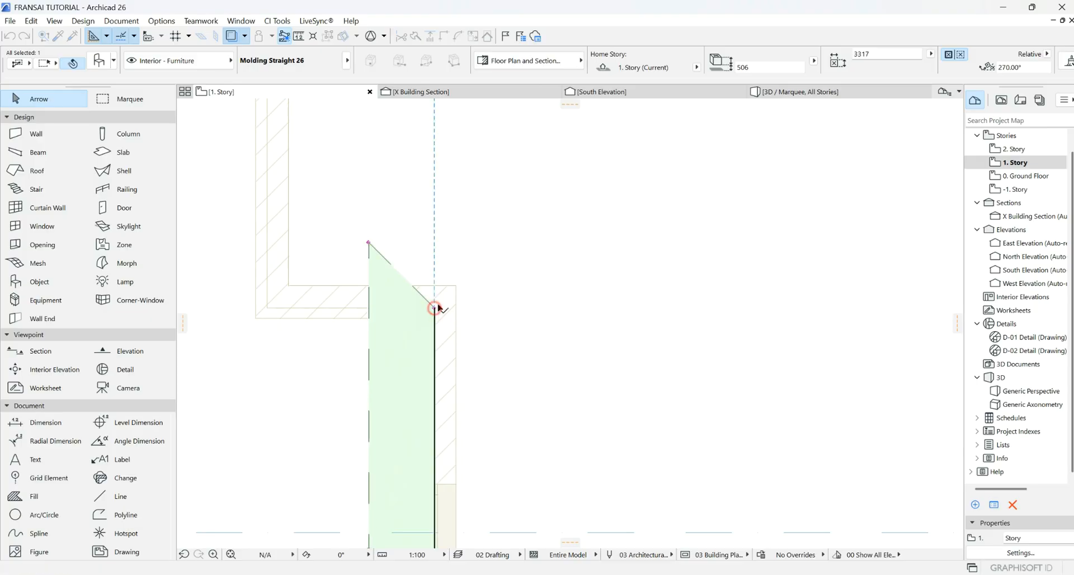
{"action": "left_click", "coordinate": [369, 244]}
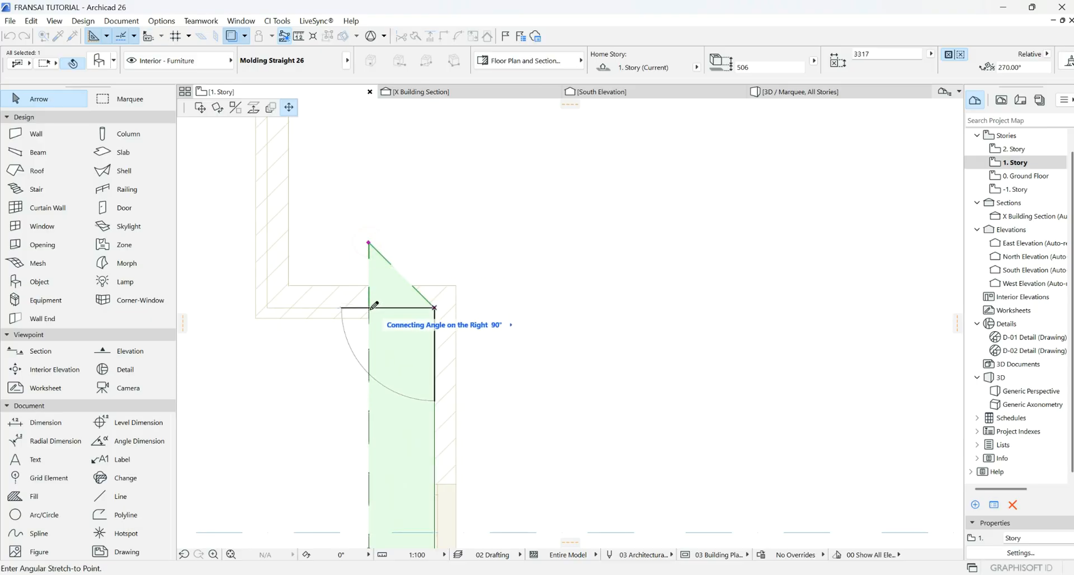
{"action": "left_click", "coordinate": [379, 364]}
{"action": "scroll", "coordinate": [533, 230], "scroll_direction": "down", "scroll_amount": 3}
{"action": "scroll", "coordinate": [491, 238], "scroll_direction": "up", "scroll_amount": 3}
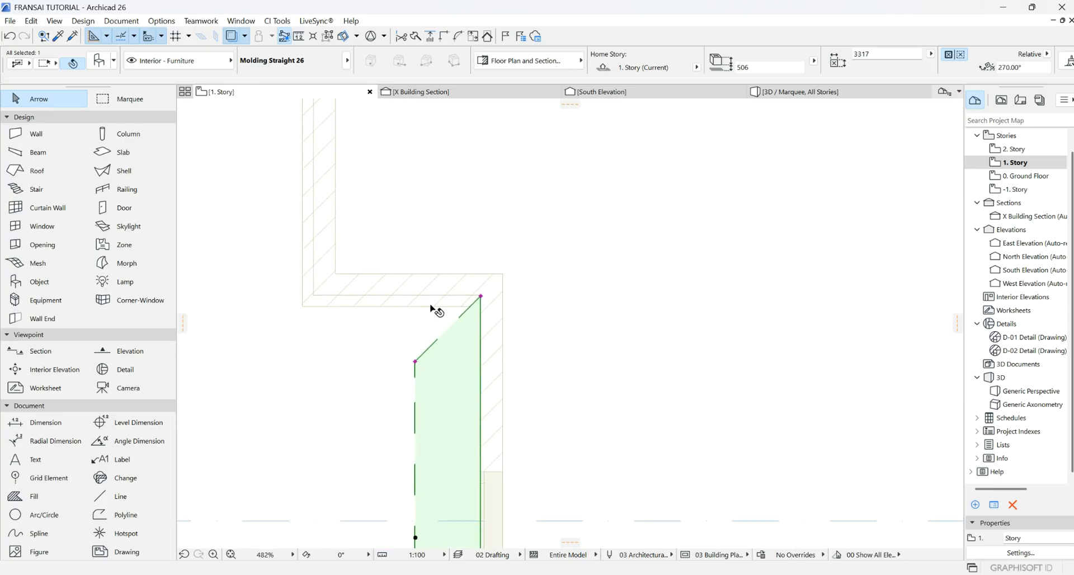
- Mirror a copy of the molding from its upper-right corner and shorten it
{"action": "right_click", "coordinate": [386, 360]}
{"action": "mouse_move", "coordinate": [456, 193]}
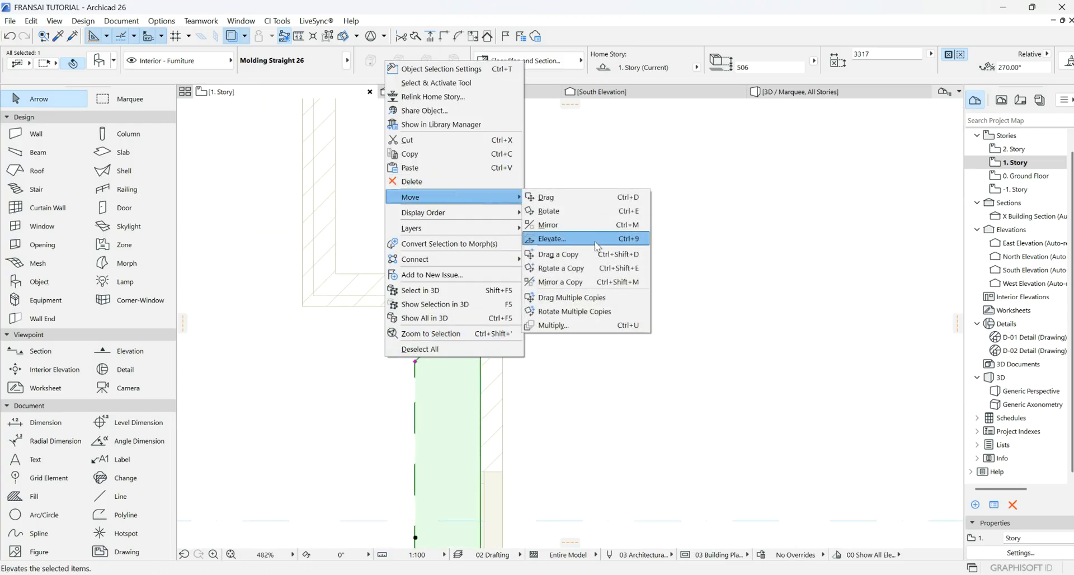
{"action": "left_click", "coordinate": [556, 283]}
{"action": "left_click", "coordinate": [481, 295]}
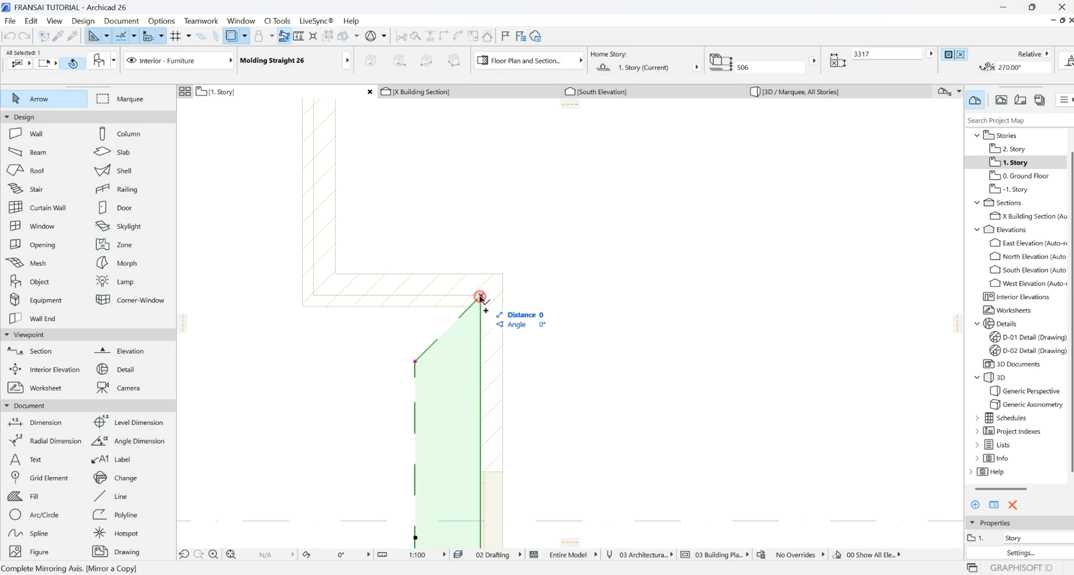
{"action": "left_click", "coordinate": [415, 361]}
{"action": "scroll", "coordinate": [493, 327], "scroll_direction": "down", "scroll_amount": 4}
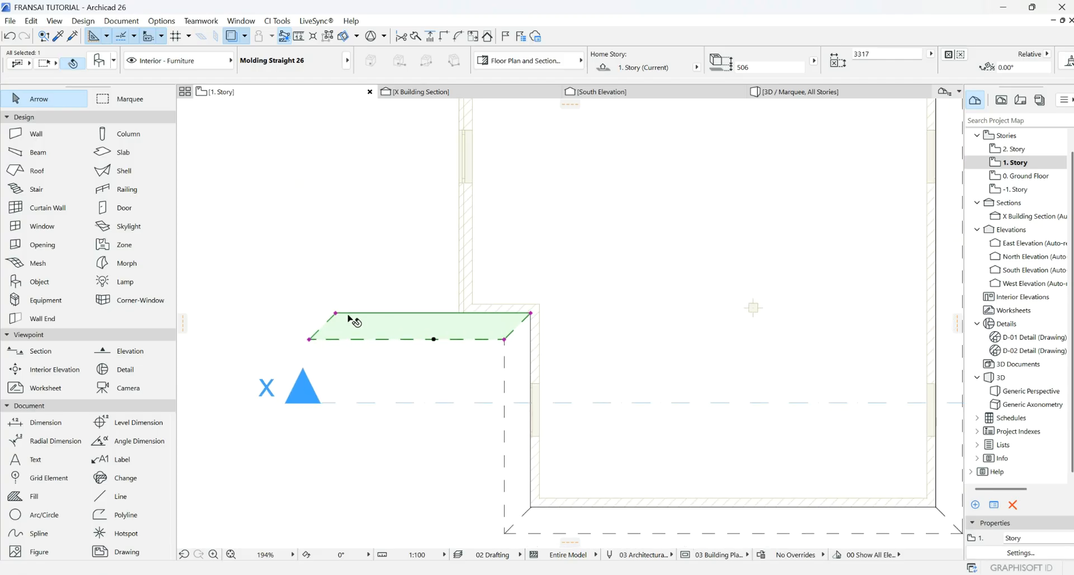
{"action": "left_click", "coordinate": [335, 312]}
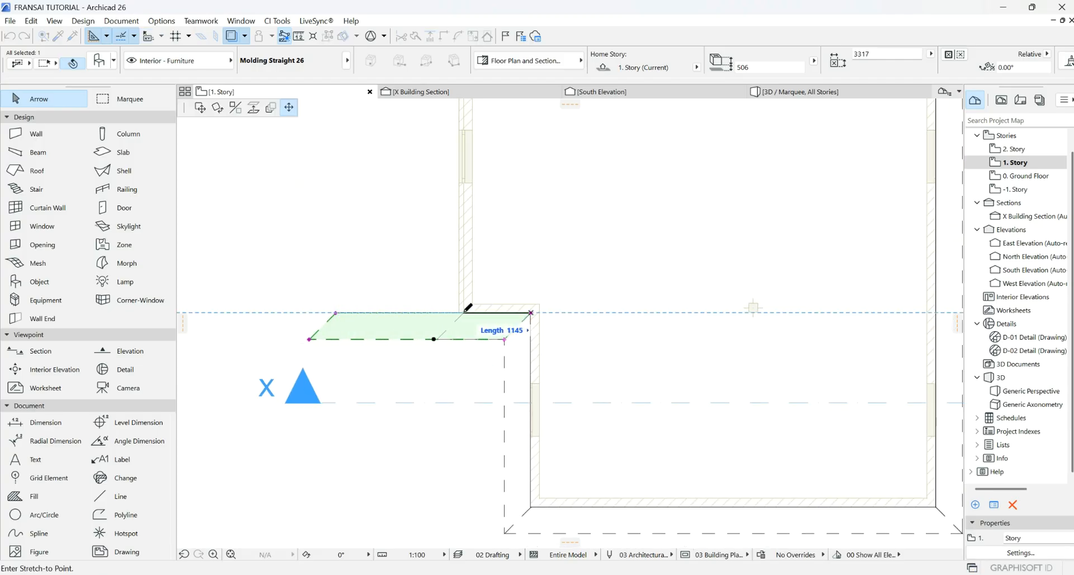
{"action": "left_click", "coordinate": [466, 311]}
- Mirror another vertical copy and stretch it 6372 to the upper-left wall corner
{"action": "right_click", "coordinate": [406, 347]}
{"action": "mouse_move", "coordinate": [538, 193]}
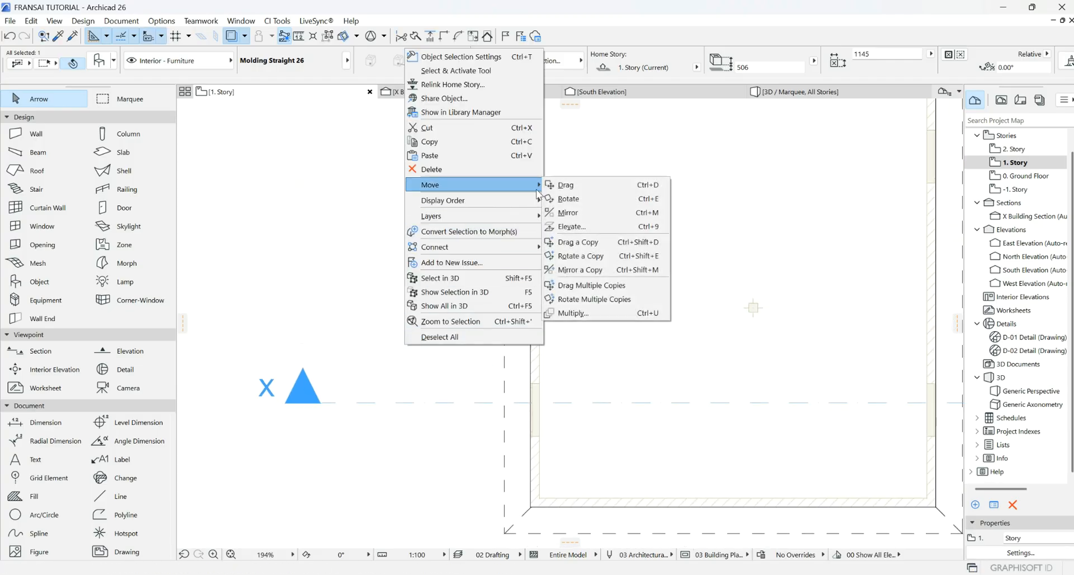
{"action": "left_click", "coordinate": [599, 269]}
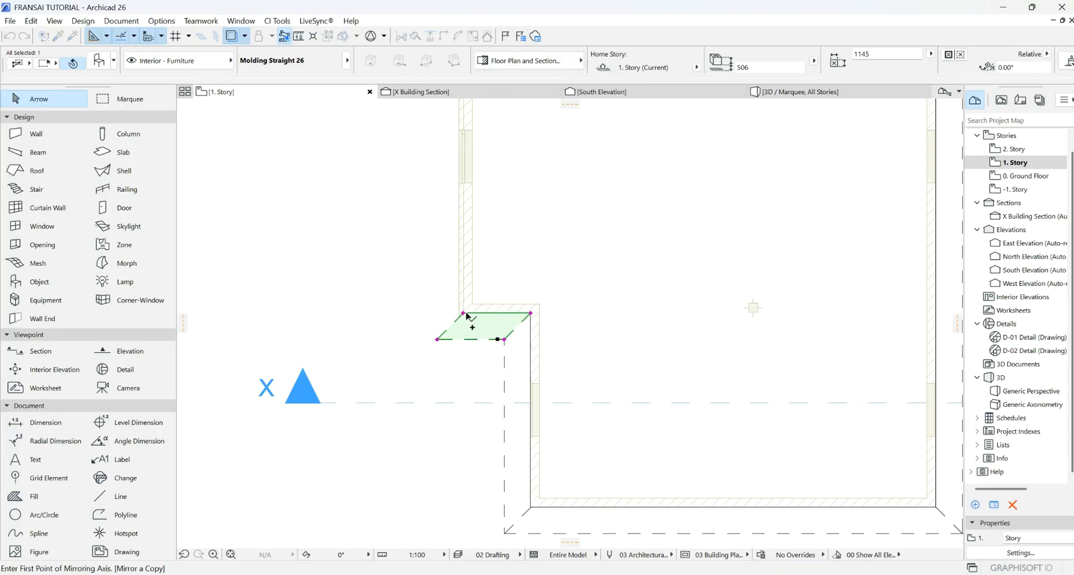
{"action": "left_click", "coordinate": [437, 340]}
{"action": "left_click", "coordinate": [465, 248]}
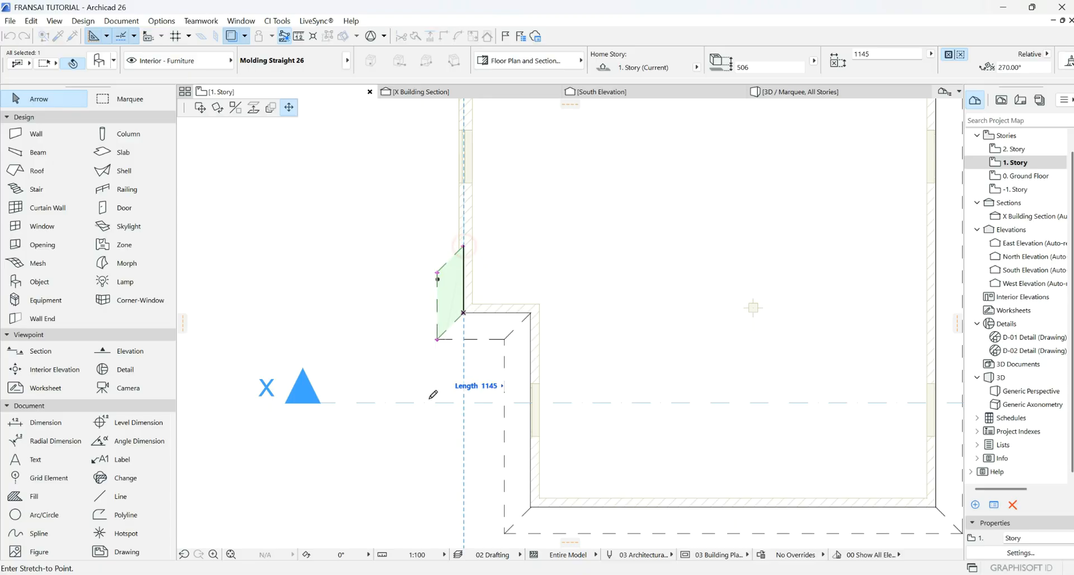
{"action": "scroll", "coordinate": [435, 354], "scroll_direction": "down", "scroll_amount": 5}
{"action": "scroll", "coordinate": [431, 279], "scroll_direction": "up", "scroll_amount": 8}
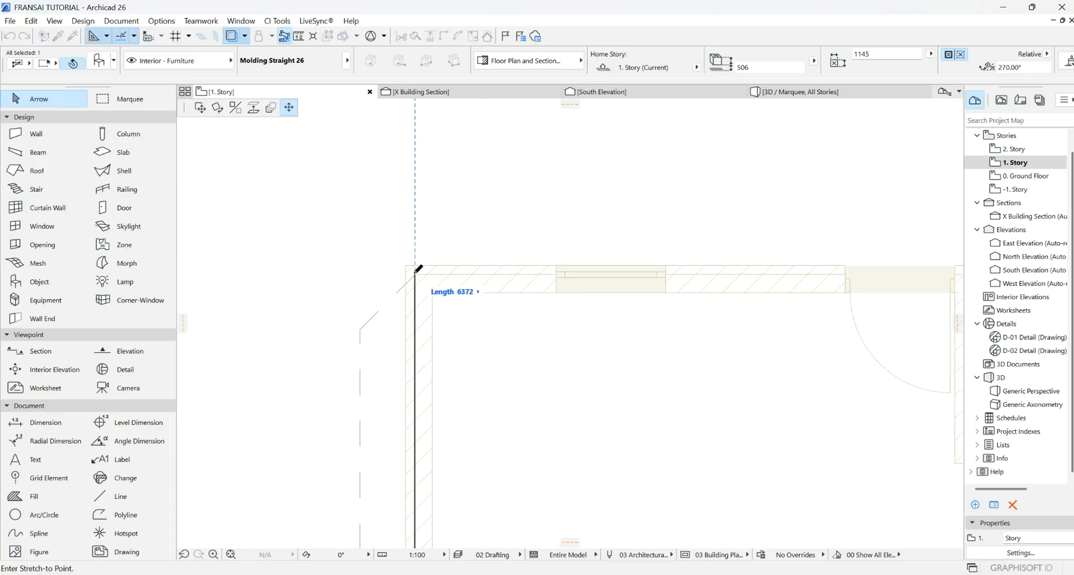
{"action": "left_click", "coordinate": [415, 274]}
- Mitre the copy's ends at 135° and fix its inner corner against the wall
{"action": "left_click", "coordinate": [361, 333]}
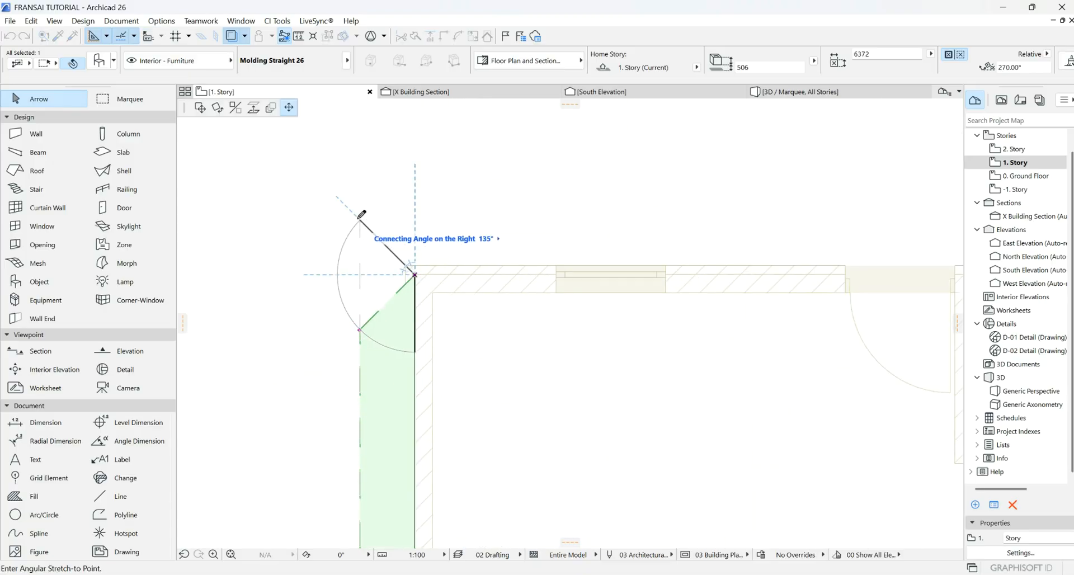
{"action": "left_click", "coordinate": [360, 220]}
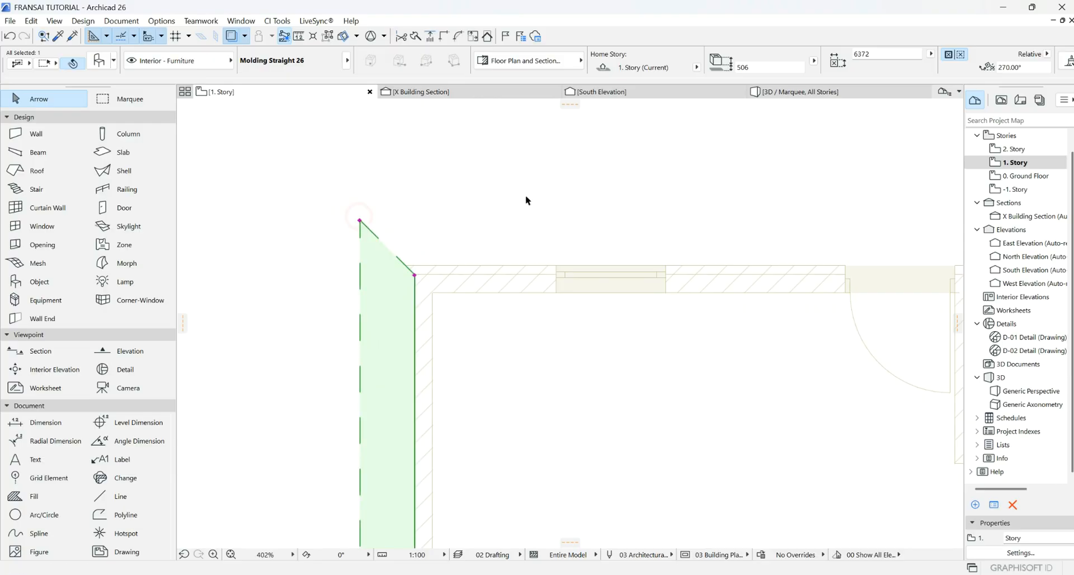
{"action": "scroll", "coordinate": [415, 208], "scroll_direction": "down", "scroll_amount": 5}
{"action": "scroll", "coordinate": [408, 363], "scroll_direction": "up", "scroll_amount": 5}
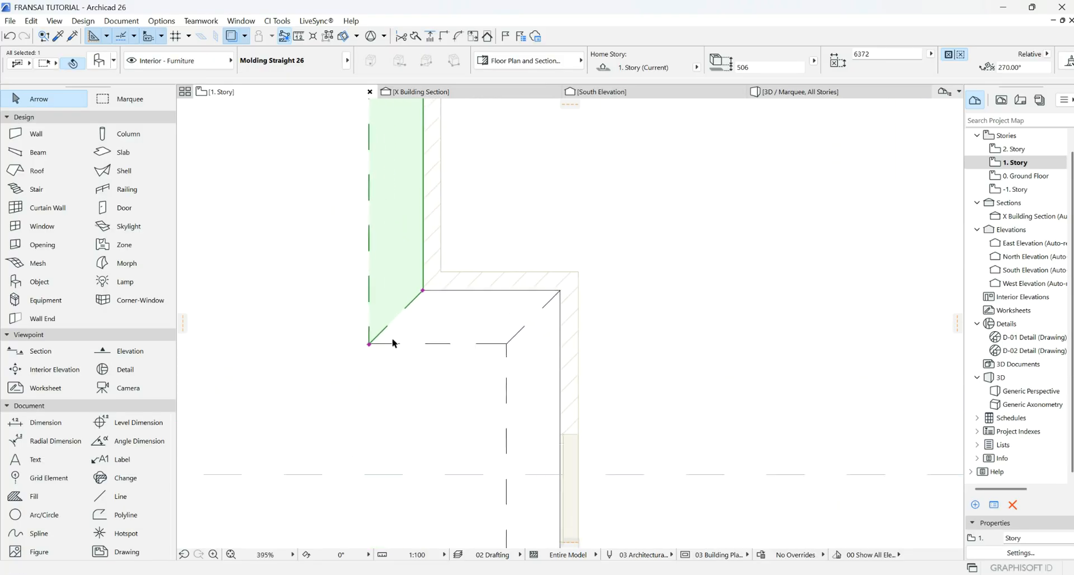
{"action": "left_click", "coordinate": [368, 345]}
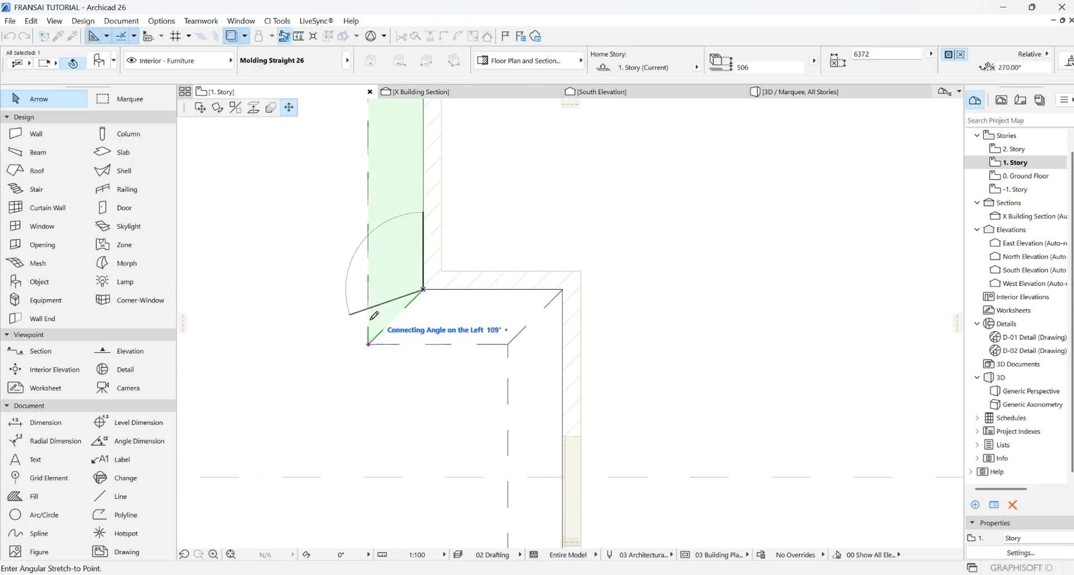
{"action": "left_click", "coordinate": [368, 344]}
{"action": "left_click", "coordinate": [424, 291]}
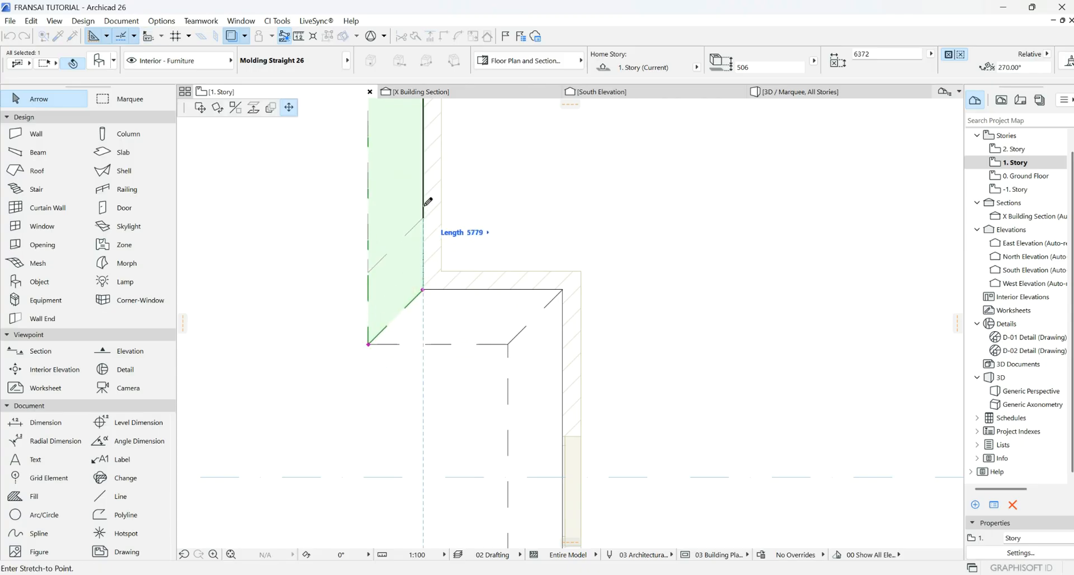
{"action": "left_click", "coordinate": [423, 289]}
{"action": "scroll", "coordinate": [411, 347], "scroll_direction": "down", "scroll_amount": 5}
{"action": "scroll", "coordinate": [372, 203], "scroll_direction": "up", "scroll_amount": 6}
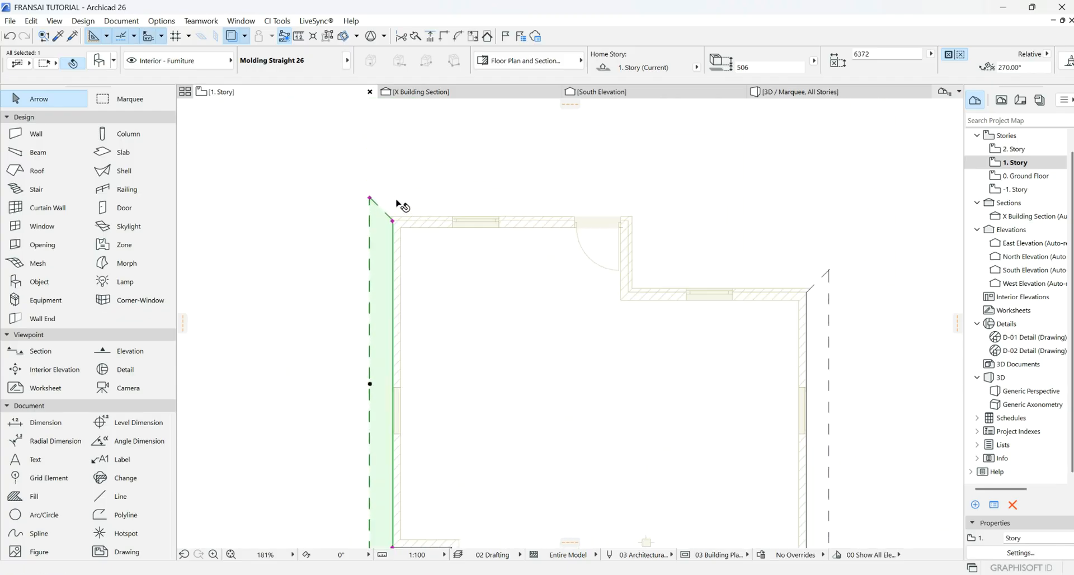
- Mirror a copy of the molding along the top wall and stretch its right end to the corner
{"action": "right_click", "coordinate": [376, 240]}
{"action": "mouse_move", "coordinate": [447, 373]}
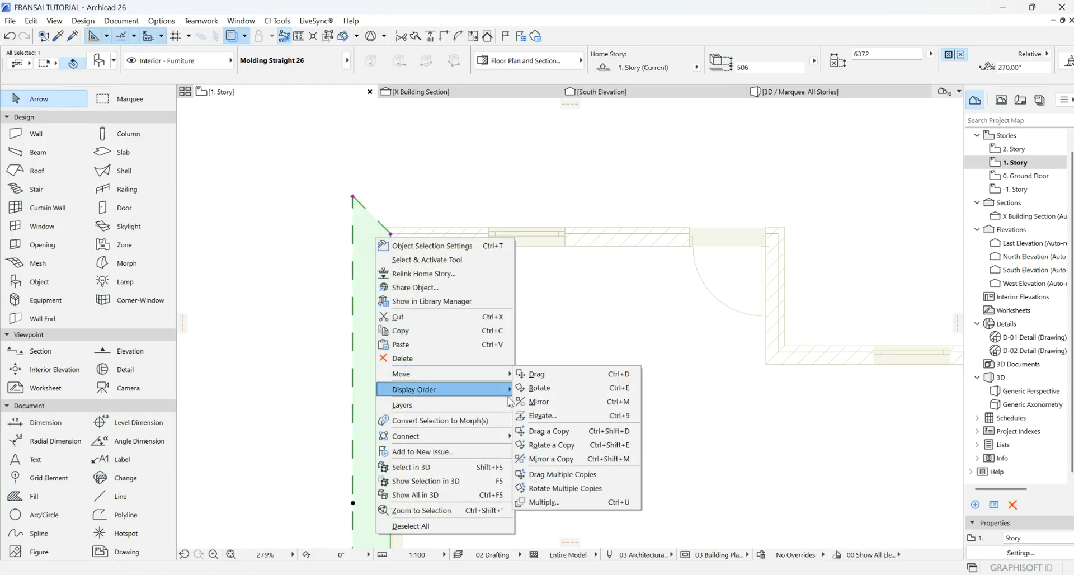
{"action": "left_click", "coordinate": [533, 459]}
{"action": "left_click", "coordinate": [391, 234]}
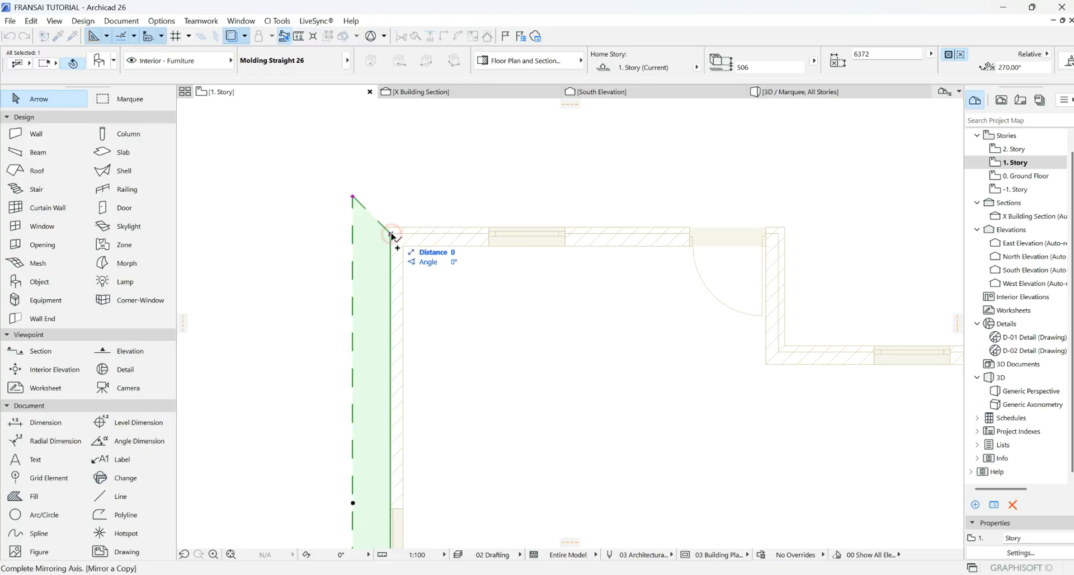
{"action": "left_click", "coordinate": [353, 196]}
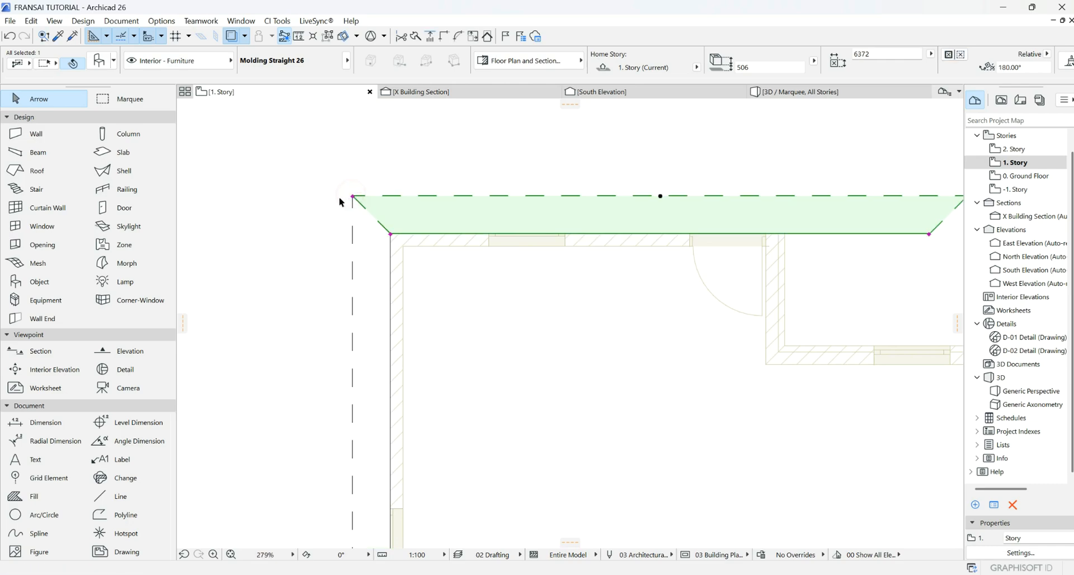
{"action": "scroll", "coordinate": [341, 217], "scroll_direction": "down", "scroll_amount": 4}
{"action": "scroll", "coordinate": [683, 217], "scroll_direction": "up", "scroll_amount": 3}
{"action": "left_click", "coordinate": [587, 235]}
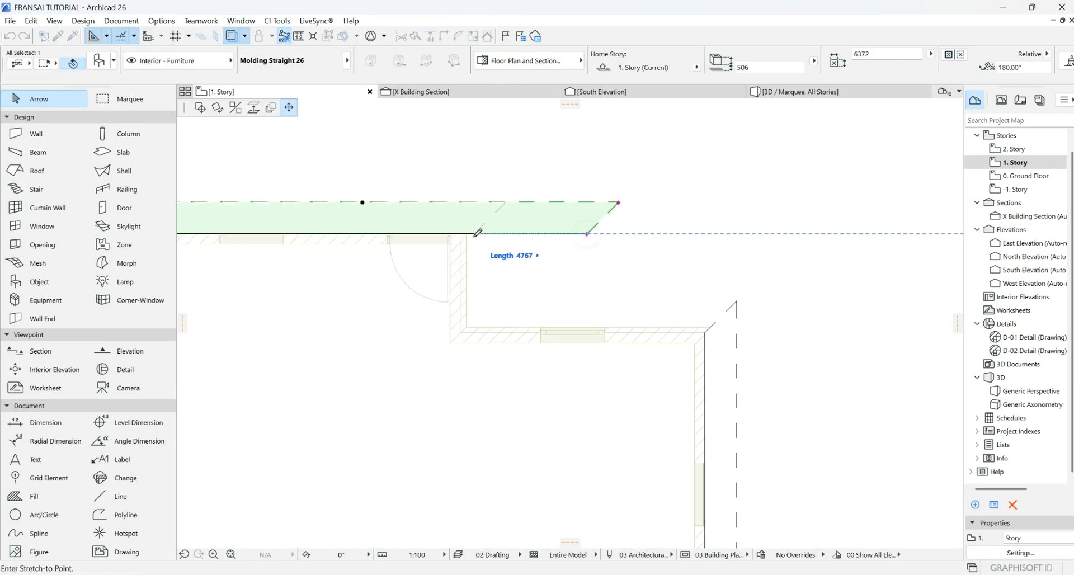
{"action": "left_click", "coordinate": [462, 234]}
- Start a rotated copy of the top molding, then cancel it
{"action": "right_click", "coordinate": [523, 241]}
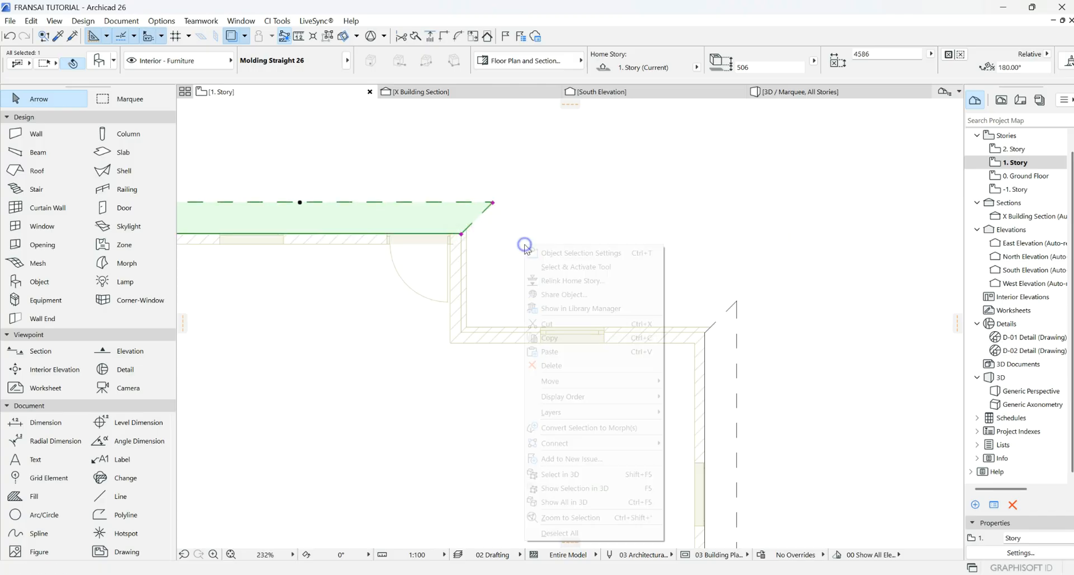
{"action": "mouse_move", "coordinate": [619, 378]}
{"action": "left_click", "coordinate": [708, 452]}
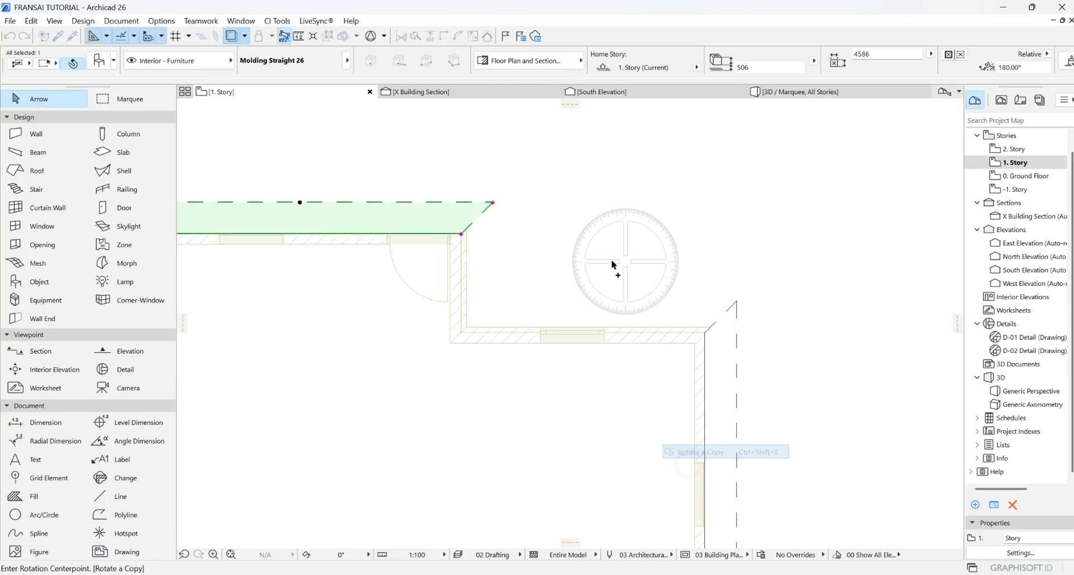
{"action": "scroll", "coordinate": [611, 260], "scroll_direction": "down", "scroll_amount": 2}
{"action": "key", "text": "Escape"}
- Drag a copy of the molding onto the lower step wall and stretch its right end to the corner
{"action": "right_click", "coordinate": [333, 190]}
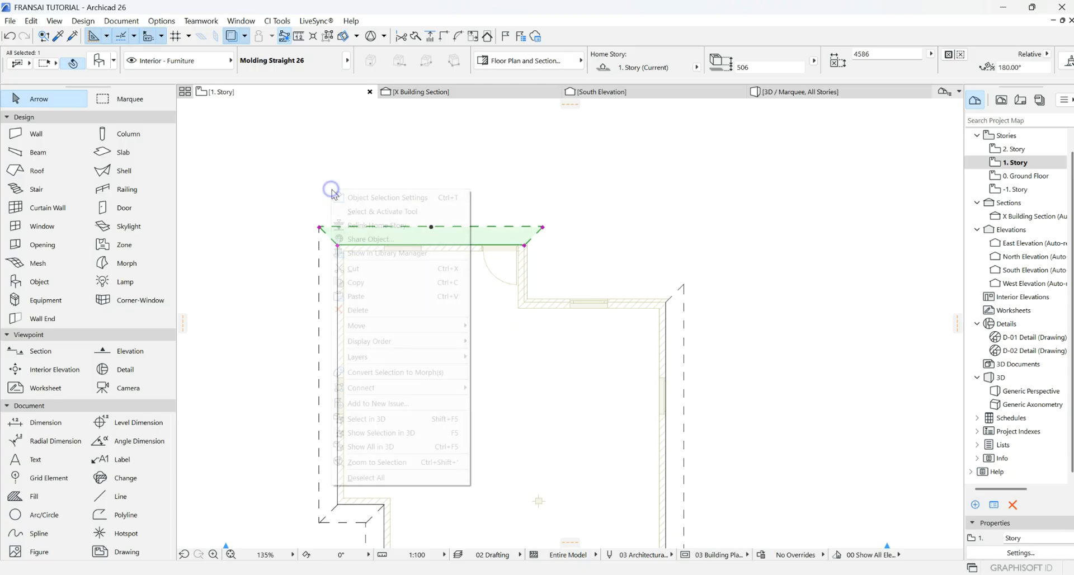
{"action": "mouse_move", "coordinate": [412, 328]}
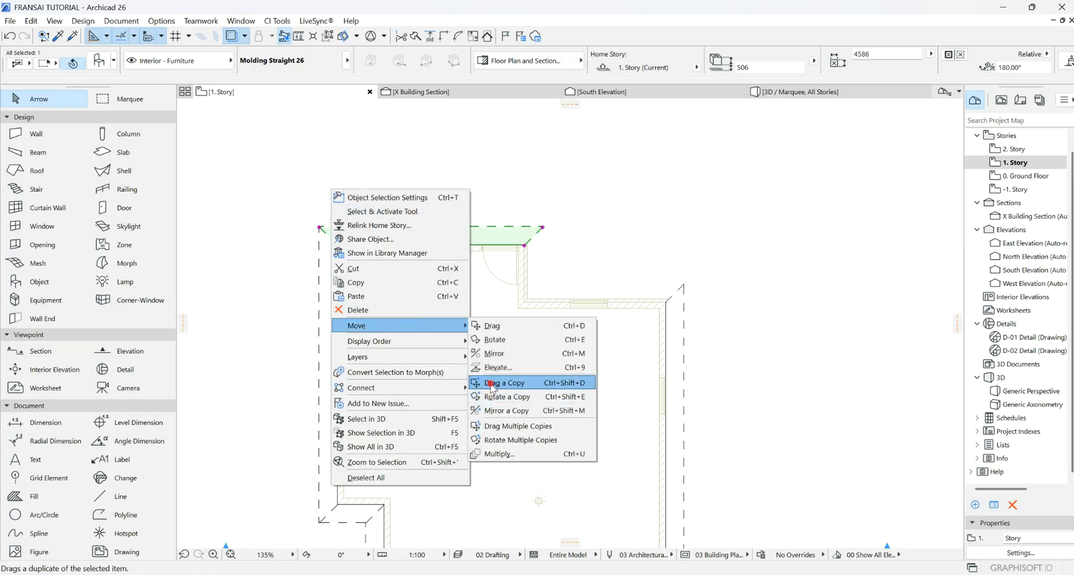
{"action": "left_click", "coordinate": [503, 393]}
{"action": "left_click", "coordinate": [337, 245]}
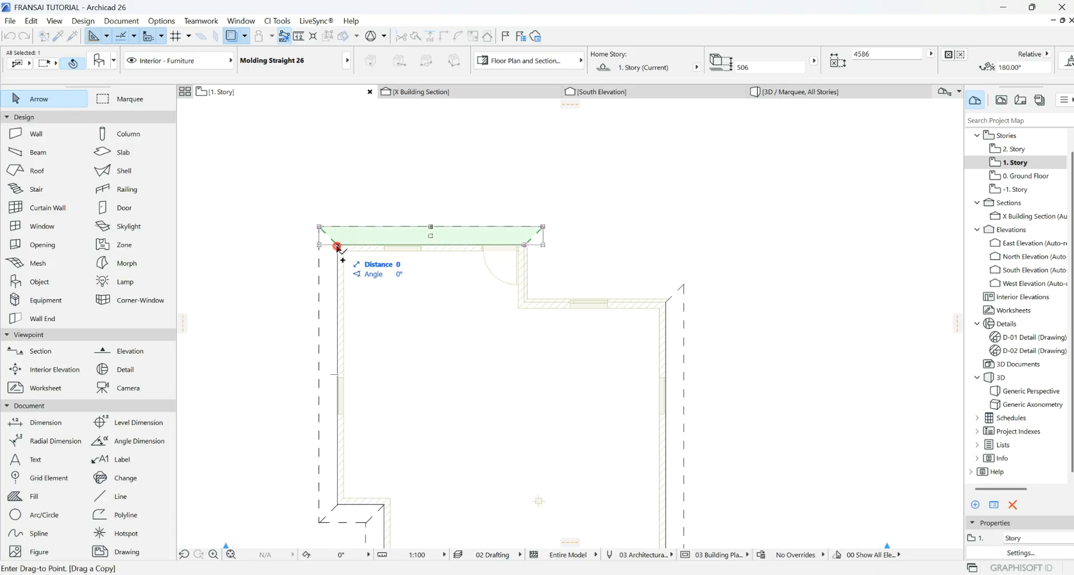
{"action": "left_click", "coordinate": [525, 303]}
{"action": "scroll", "coordinate": [712, 304], "scroll_direction": "up", "scroll_amount": 3}
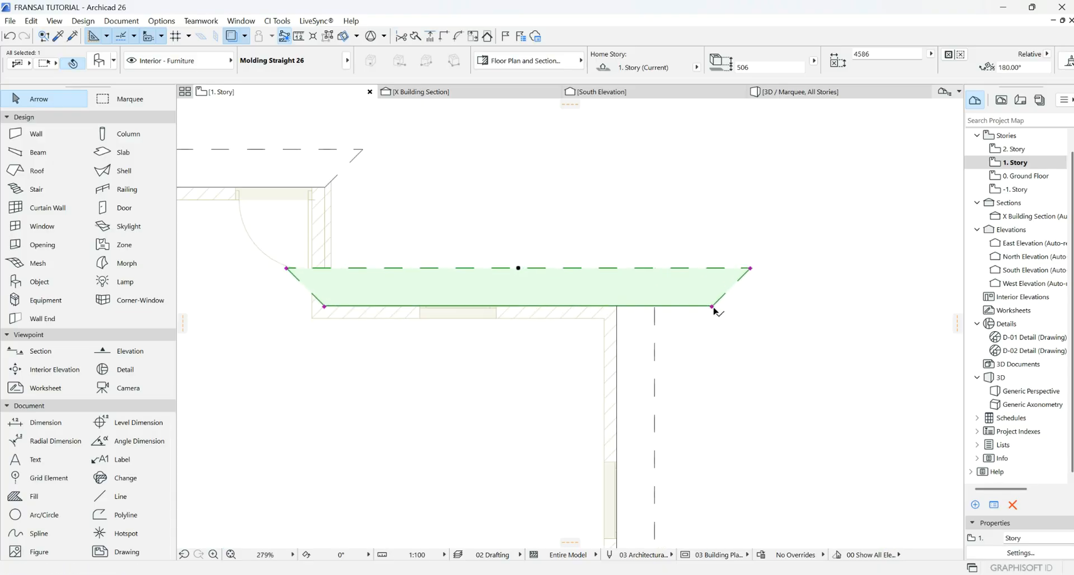
{"action": "left_click", "coordinate": [712, 305]}
{"action": "left_click", "coordinate": [617, 305]}
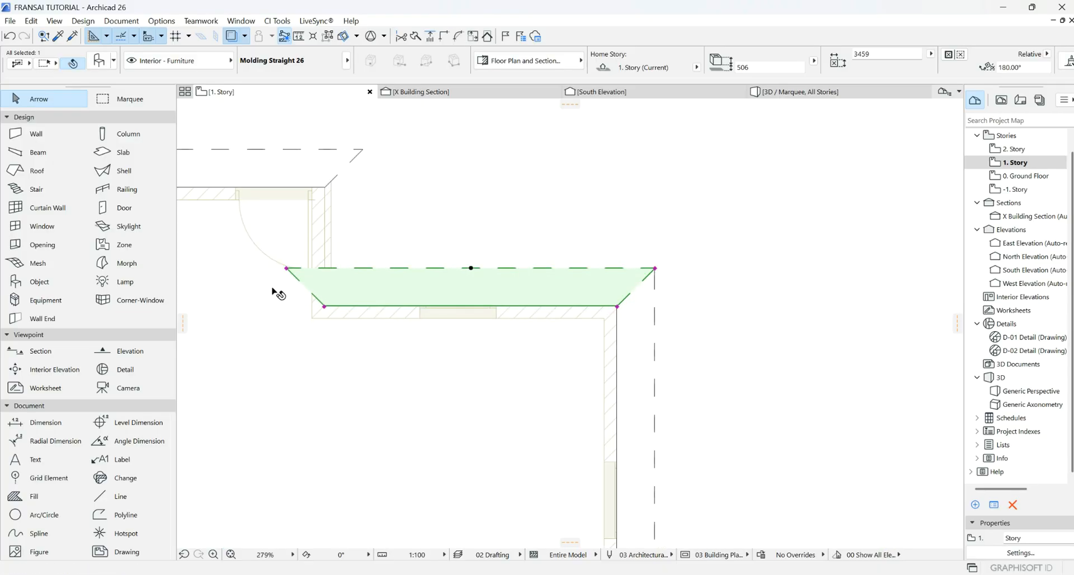
- Mitre the lower molding's left end at 45°
{"action": "scroll", "coordinate": [286, 271], "scroll_direction": "up", "scroll_amount": 3}
{"action": "left_click", "coordinate": [294, 274]}
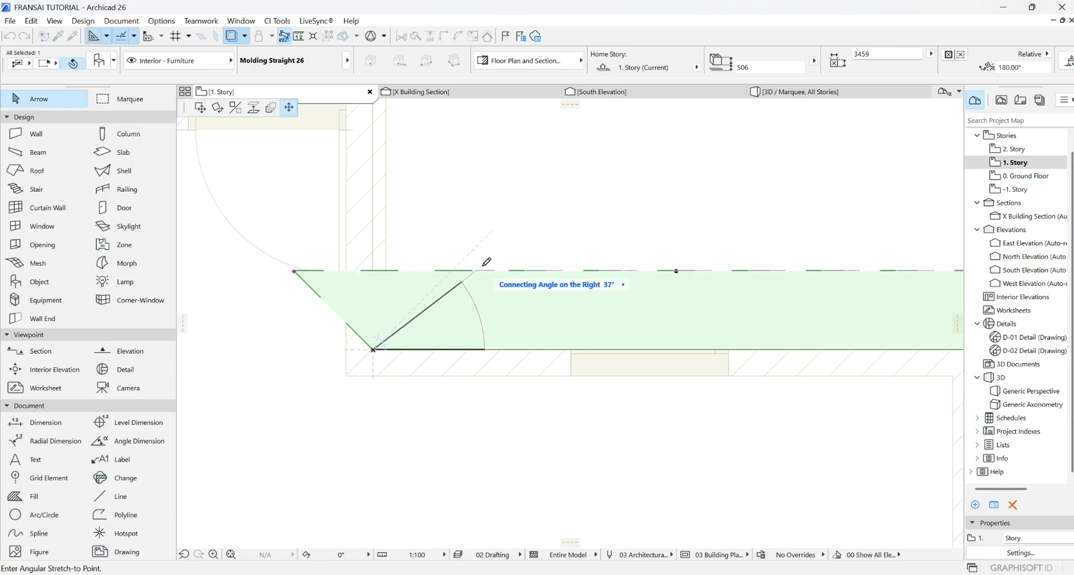
{"action": "left_click", "coordinate": [452, 271]}
{"action": "scroll", "coordinate": [448, 358], "scroll_direction": "down", "scroll_amount": 4}
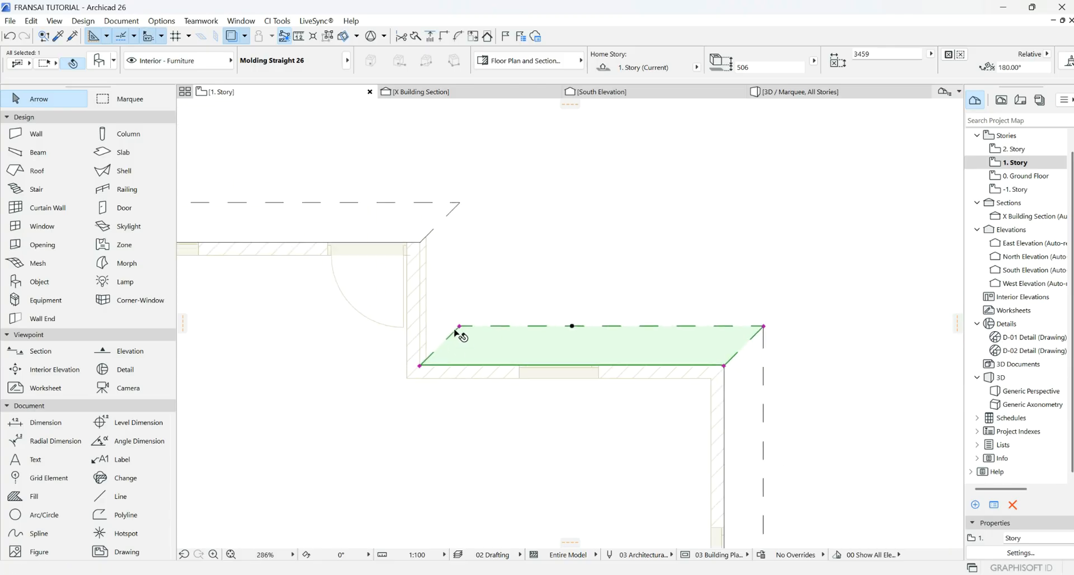
- Mirror the lower molding vertically up the short inner wall, stretched to 1621 at the corner
{"action": "right_click", "coordinate": [456, 302]}
{"action": "mouse_move", "coordinate": [529, 143]}
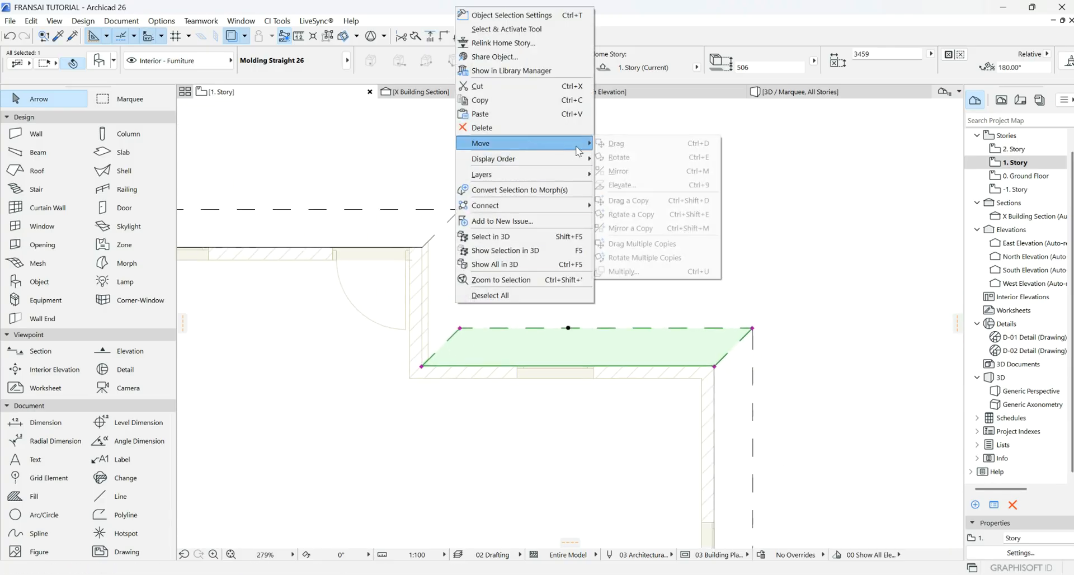
{"action": "left_click", "coordinate": [633, 228]}
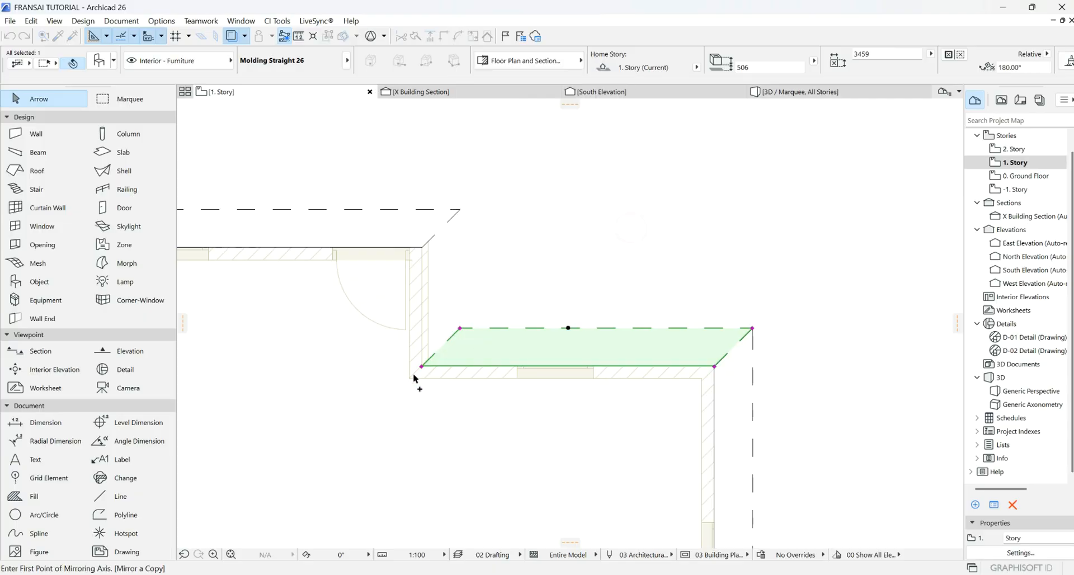
{"action": "left_click", "coordinate": [421, 370]}
{"action": "left_click", "coordinate": [480, 311]}
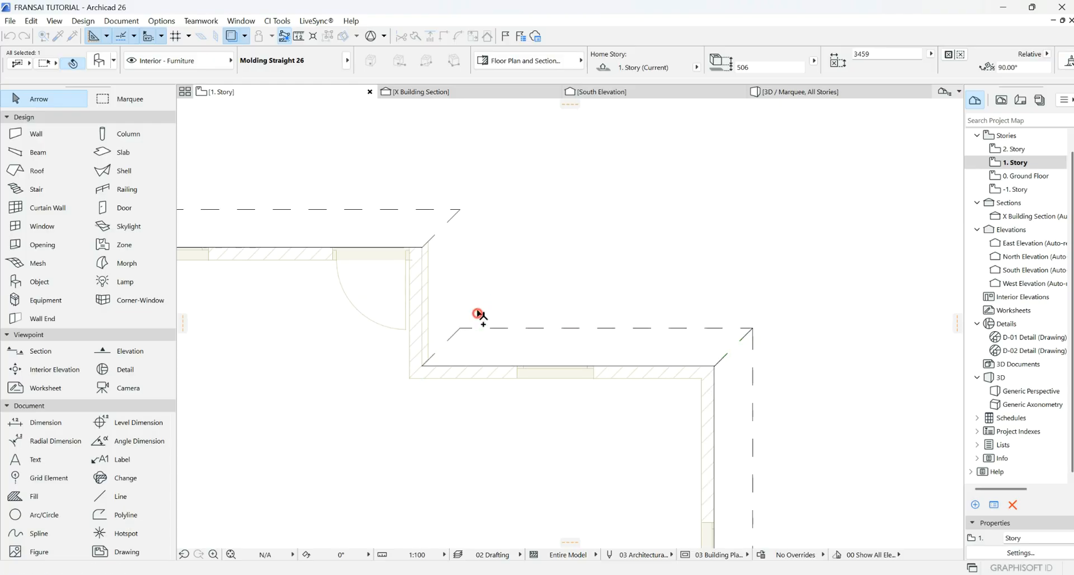
{"action": "scroll", "coordinate": [445, 311], "scroll_direction": "down", "scroll_amount": 2}
{"action": "scroll", "coordinate": [445, 311], "scroll_direction": "down", "scroll_amount": 1}
{"action": "left_click", "coordinate": [430, 169]}
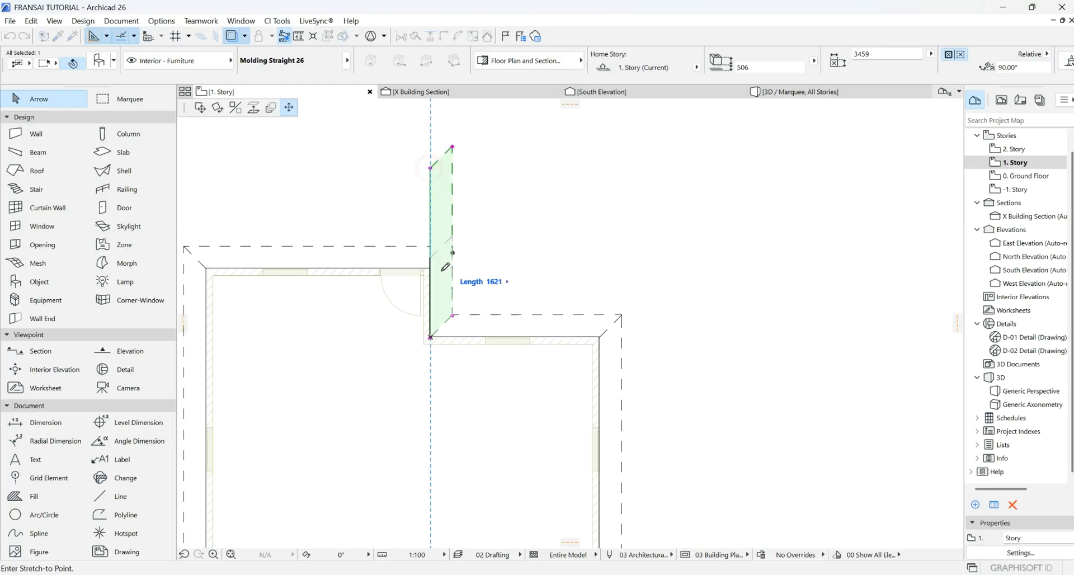
{"action": "left_click", "coordinate": [430, 268]}
{"action": "left_click", "coordinate": [508, 230]}
{"action": "scroll", "coordinate": [509, 230], "scroll_direction": "down", "scroll_amount": 10}
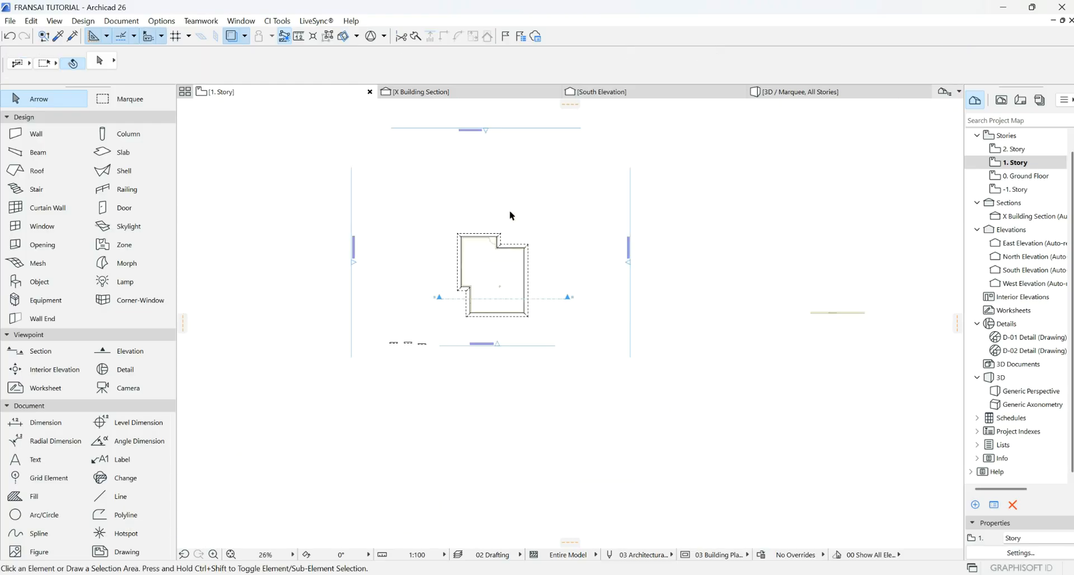
{"action": "left_click", "coordinate": [780, 92]}
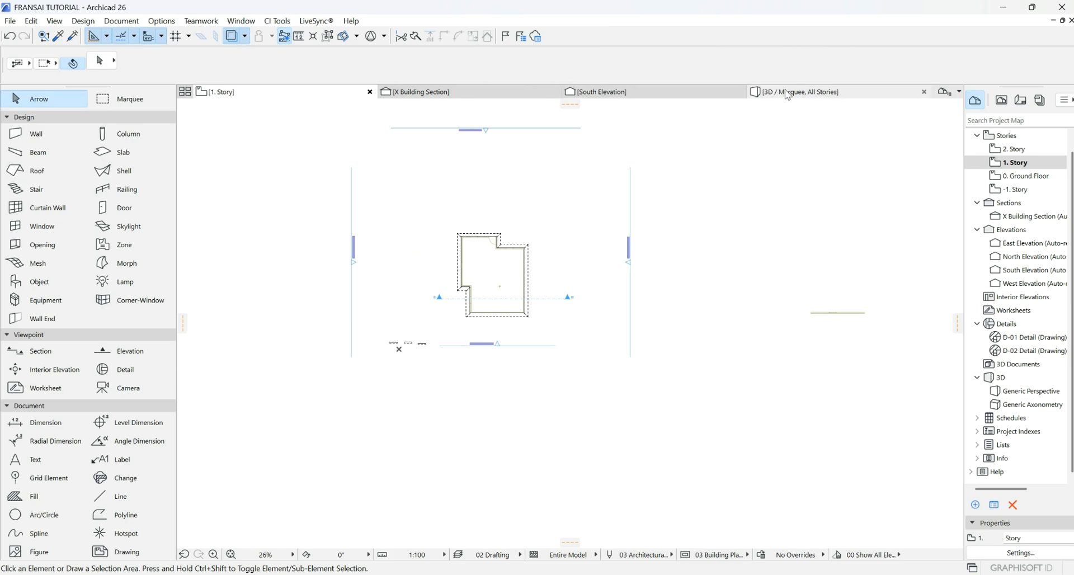
{"action": "left_click_drag", "start_coordinate": [528, 275], "coordinate": [749, 341]}
{"action": "left_click_drag", "start_coordinate": [341, 288], "coordinate": [627, 255]}
{"action": "left_click_drag", "start_coordinate": [267, 313], "coordinate": [332, 303]}
{"action": "left_click_drag", "start_coordinate": [615, 299], "coordinate": [241, 262]}
{"action": "left_click_drag", "start_coordinate": [664, 333], "coordinate": [371, 336]}
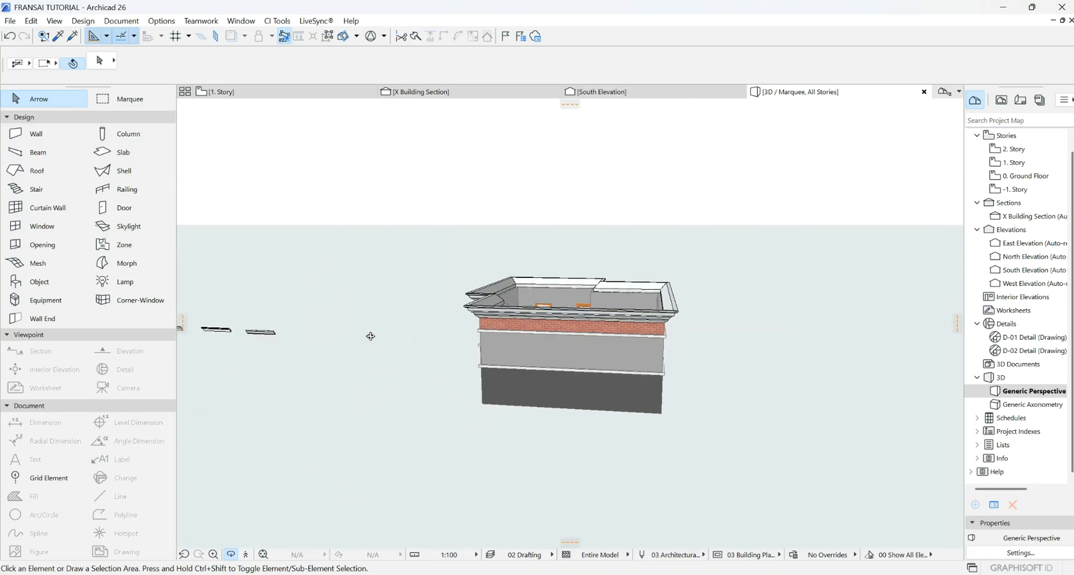
{"action": "left_click", "coordinate": [279, 91]}
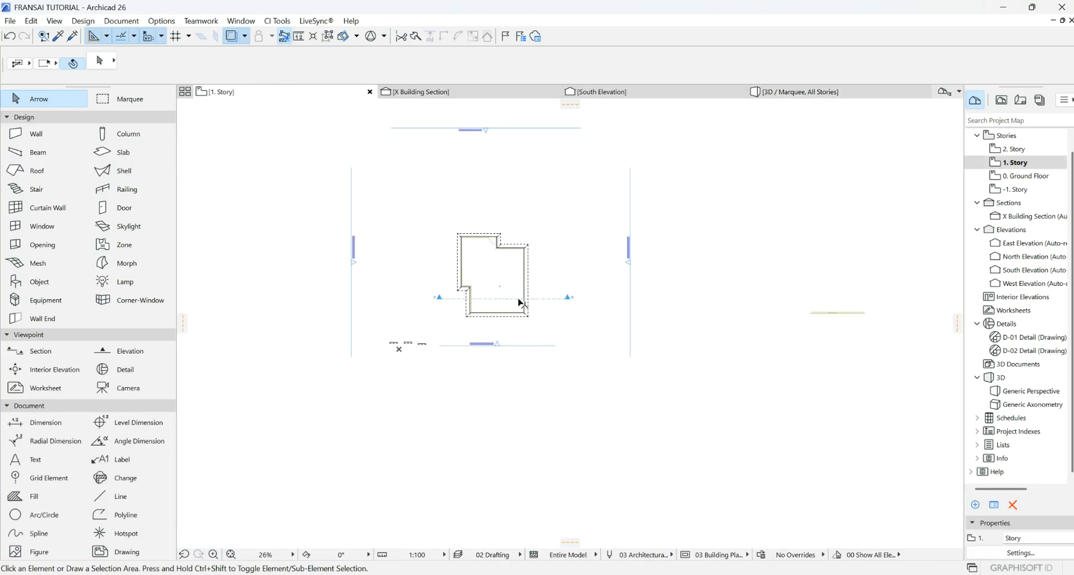
{"action": "scroll", "coordinate": [582, 395], "scroll_direction": "down", "scroll_amount": 4}
{"action": "scroll", "coordinate": [533, 324], "scroll_direction": "up", "scroll_amount": 5}
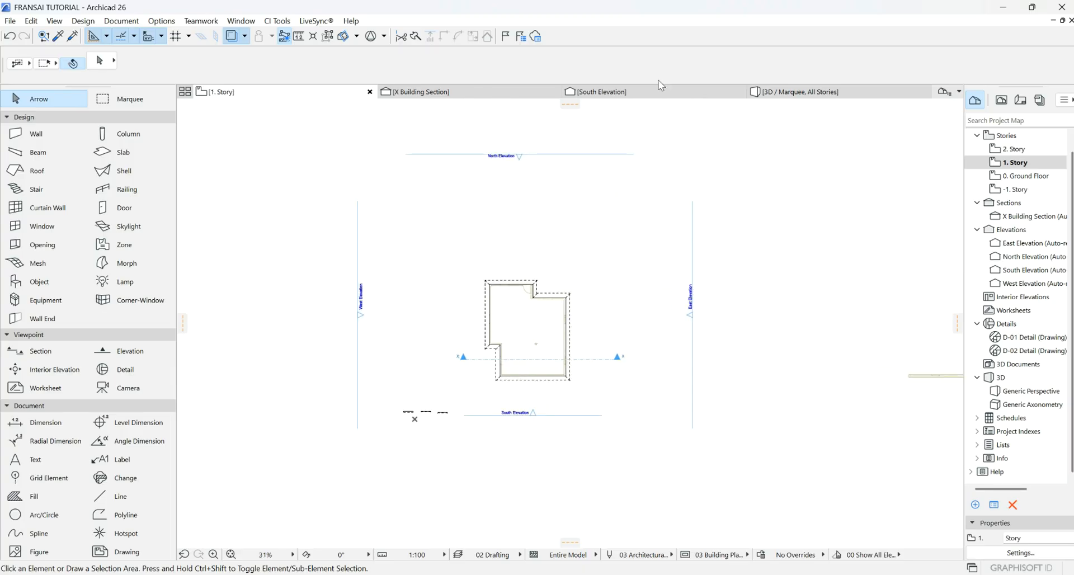
{"action": "left_click", "coordinate": [832, 95]}
{"action": "left_click_drag", "start_coordinate": [538, 329], "coordinate": [563, 286]}
{"action": "scroll", "coordinate": [477, 324], "scroll_direction": "up", "scroll_amount": 5}
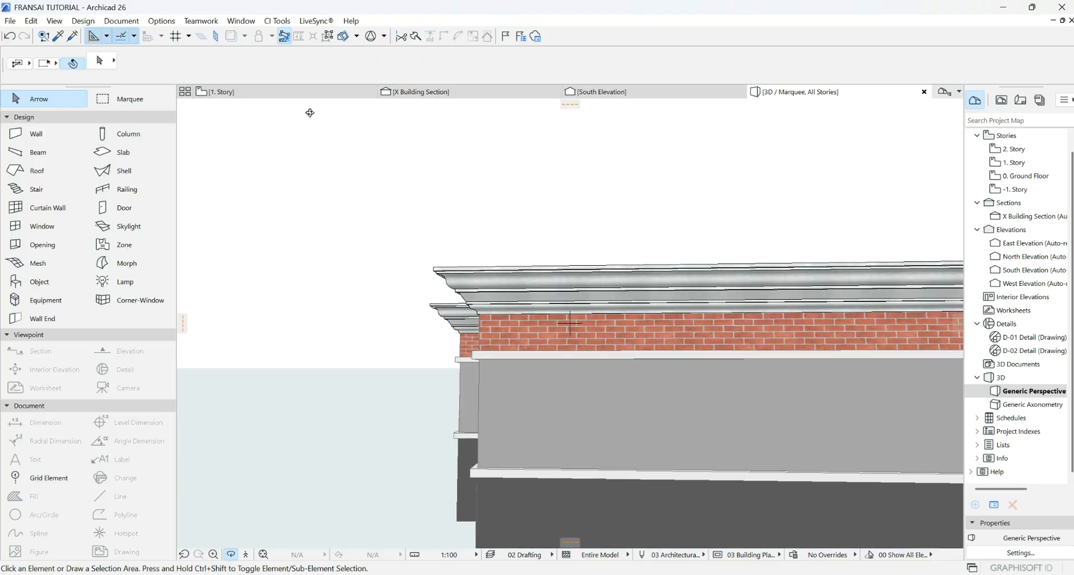
{"action": "left_click", "coordinate": [310, 91]}
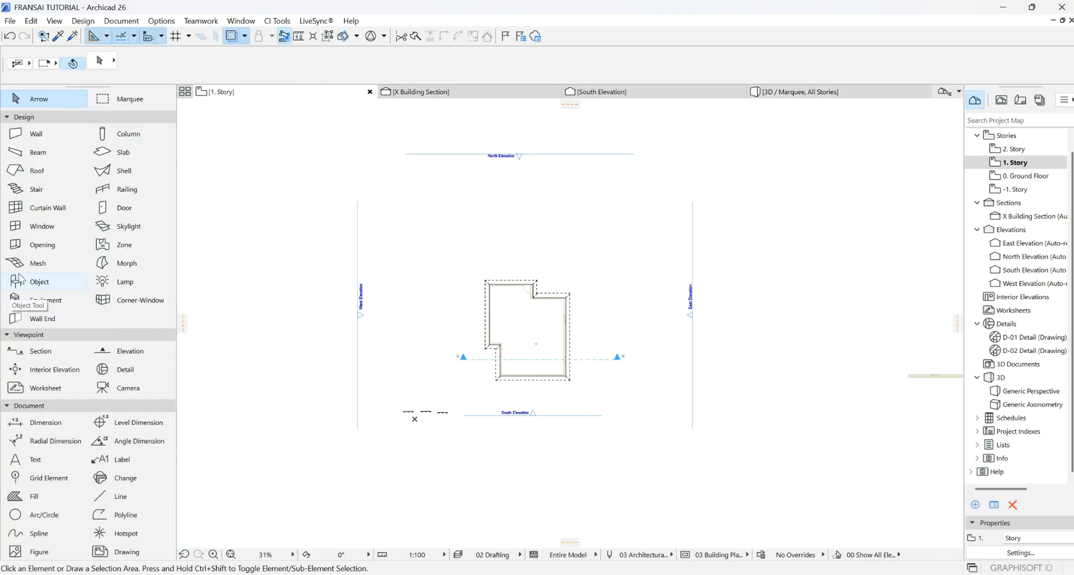
- Set the Object tool's default Molding Straight 26 style to Crown 6
{"action": "left_click", "coordinate": [21, 280]}
{"action": "left_click", "coordinate": [96, 60]}
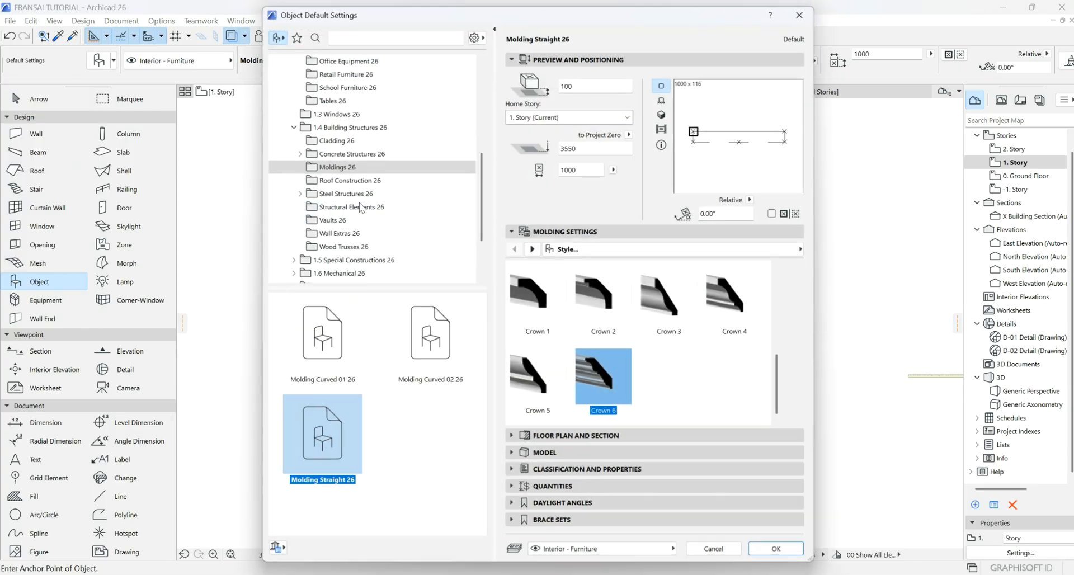
{"action": "scroll", "coordinate": [614, 390], "scroll_direction": "down", "scroll_amount": 4}
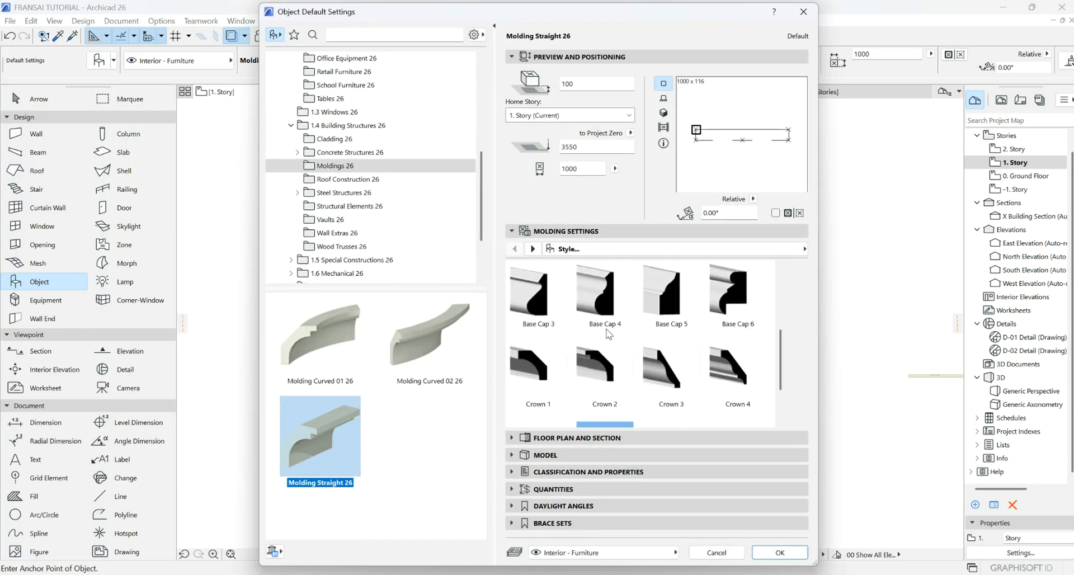
{"action": "scroll", "coordinate": [608, 336], "scroll_direction": "up", "scroll_amount": 3}
{"action": "scroll", "coordinate": [609, 334], "scroll_direction": "up", "scroll_amount": 1}
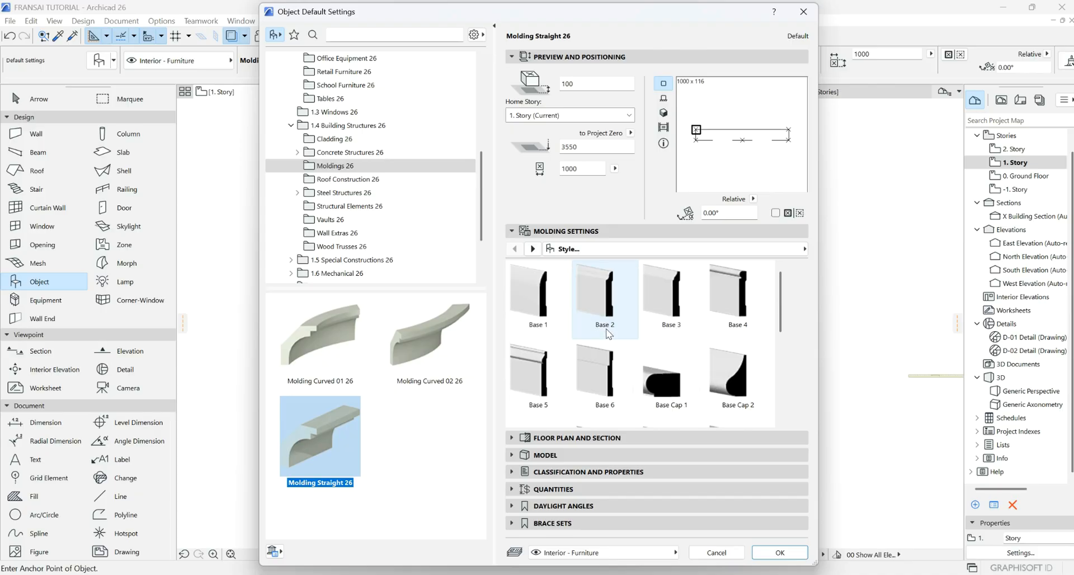
{"action": "scroll", "coordinate": [608, 334], "scroll_direction": "down", "scroll_amount": 5}
{"action": "left_click", "coordinate": [605, 376]}
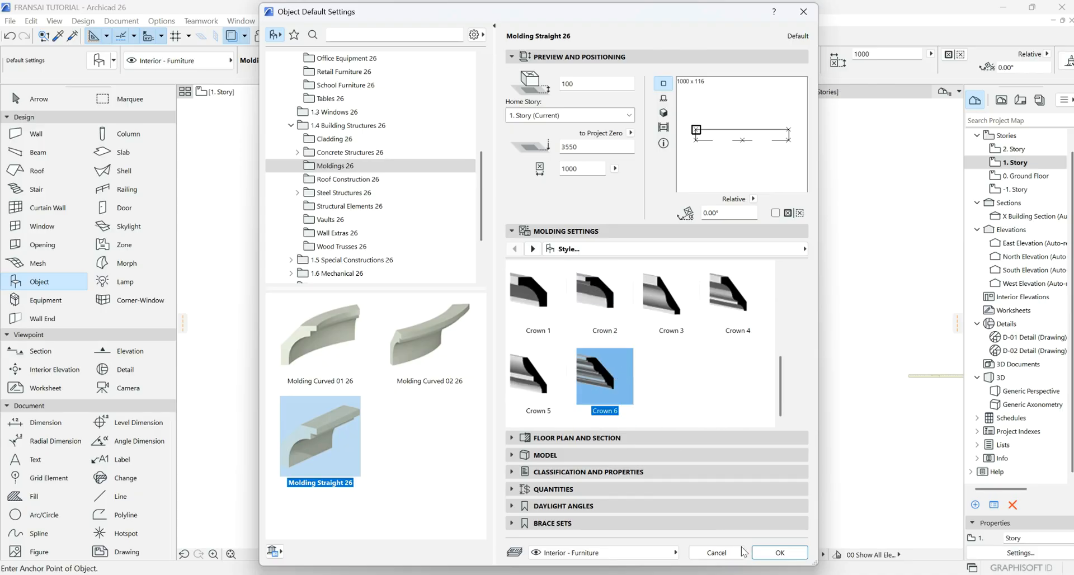
{"action": "left_click", "coordinate": [773, 557]}
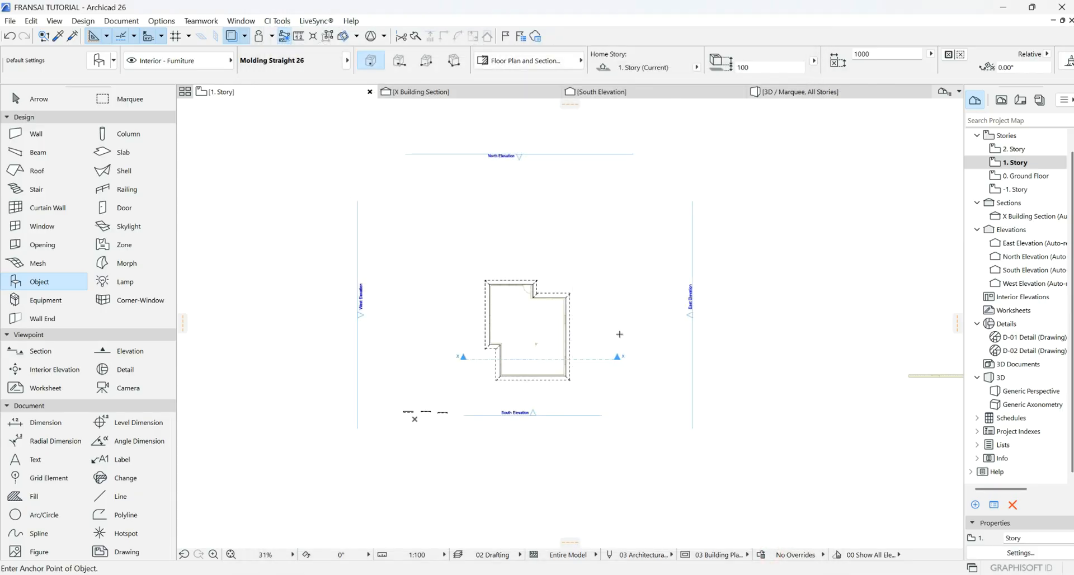
- Move the West Elevation marker farther left, then open 0. Ground Floor and select all walls
{"action": "key", "text": "Escape"}
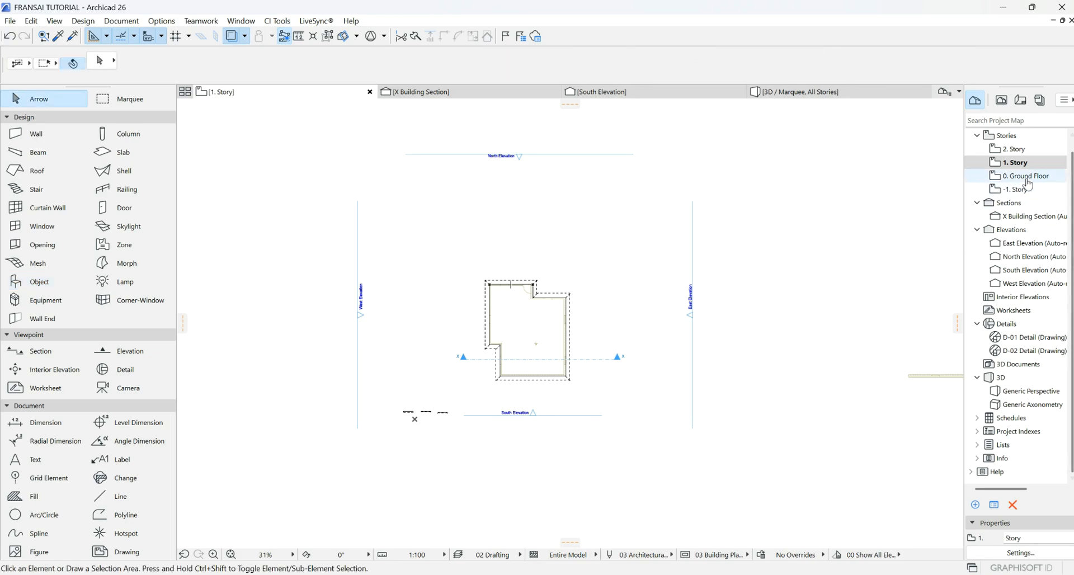
{"action": "left_click_drag", "start_coordinate": [359, 249], "coordinate": [227, 242]}
{"action": "double_click", "coordinate": [1022, 177]}
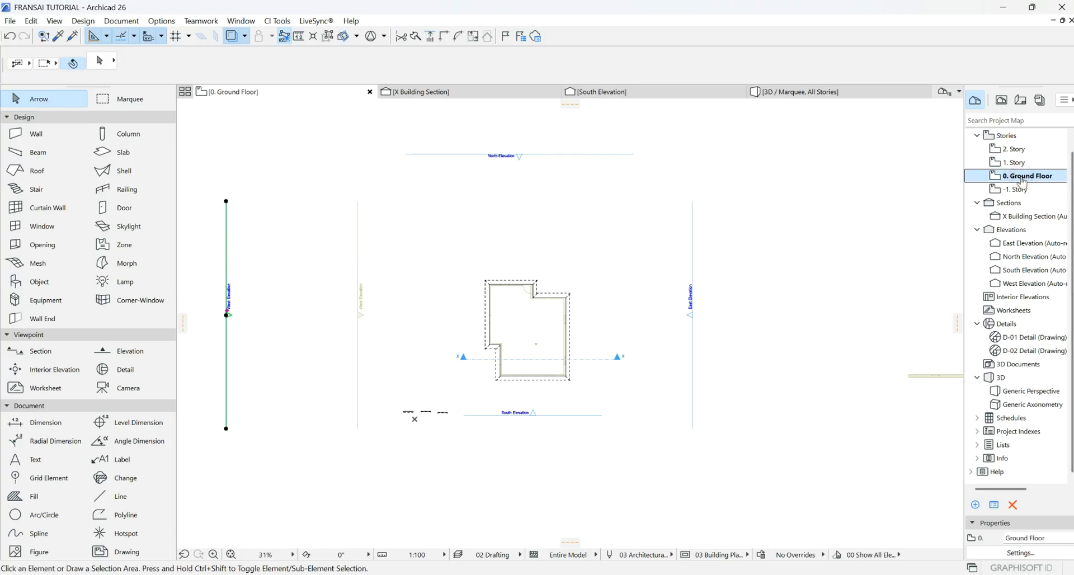
{"action": "scroll", "coordinate": [495, 330], "scroll_direction": "up", "scroll_amount": 7}
{"action": "key", "text": "ctrl+a"}
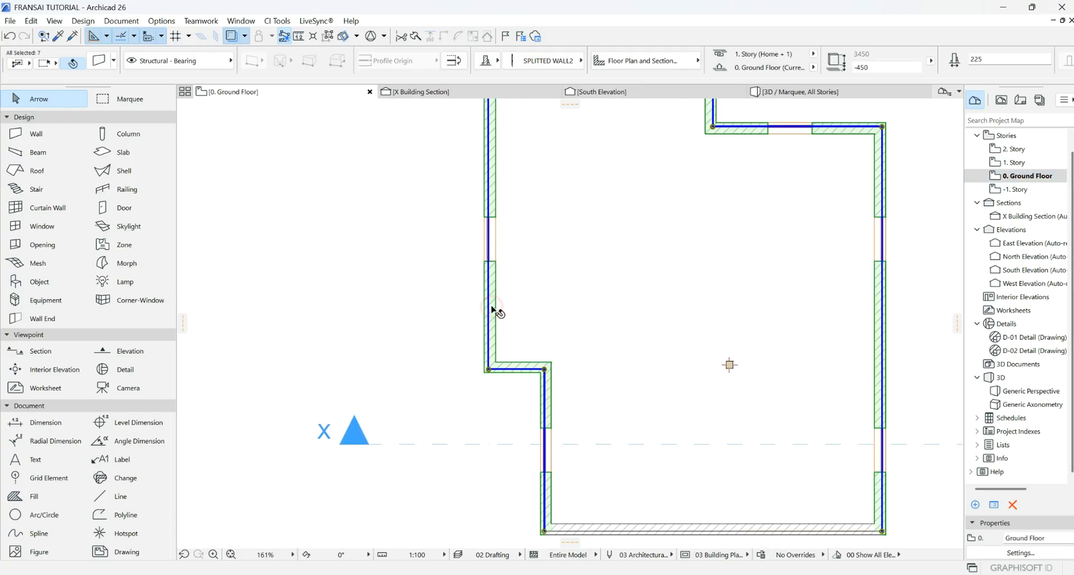
{"action": "scroll", "coordinate": [593, 321], "scroll_direction": "down", "scroll_amount": 3}
{"action": "right_click", "coordinate": [423, 304]}
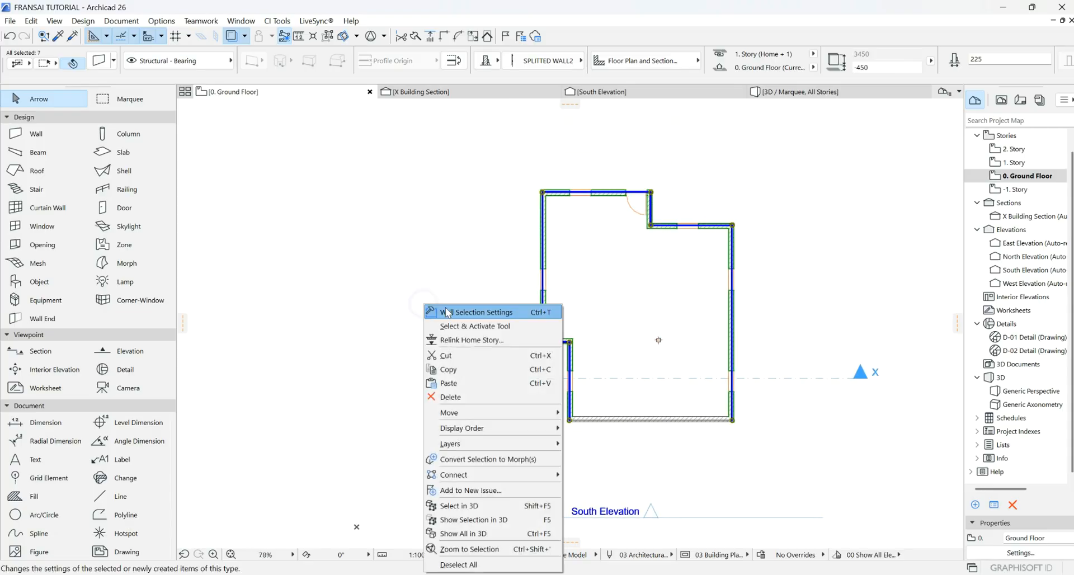
{"action": "left_click", "coordinate": [615, 326]}
{"action": "left_click", "coordinate": [649, 420]}
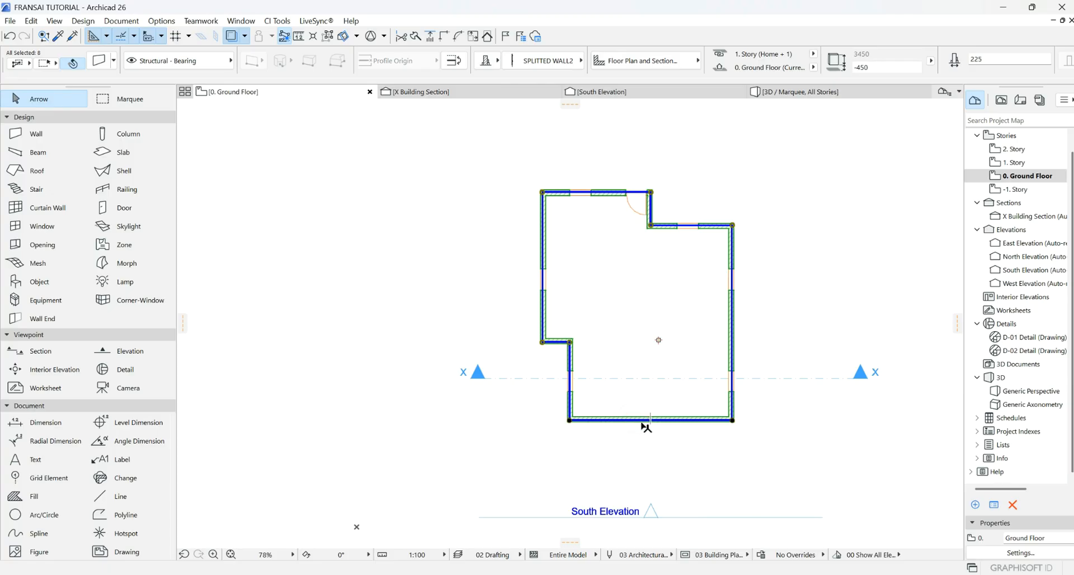
- Drag a copy of the Ground Floor walls 18725 to the left of the building
{"action": "right_click", "coordinate": [562, 457]}
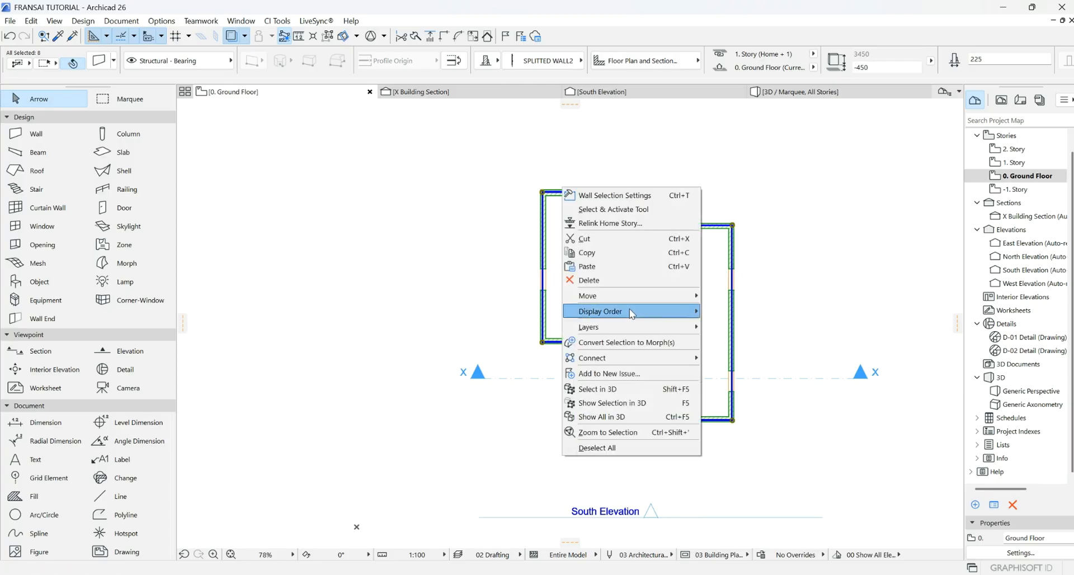
{"action": "mouse_move", "coordinate": [630, 295]}
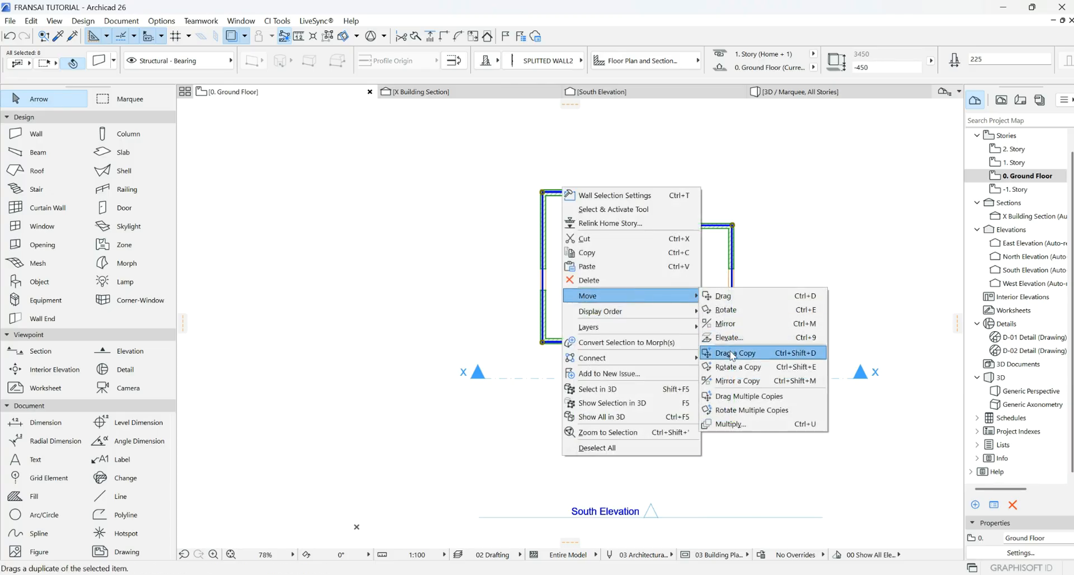
{"action": "left_click", "coordinate": [732, 354]}
{"action": "left_click", "coordinate": [733, 226]}
{"action": "scroll", "coordinate": [796, 239], "scroll_direction": "down", "scroll_amount": 3}
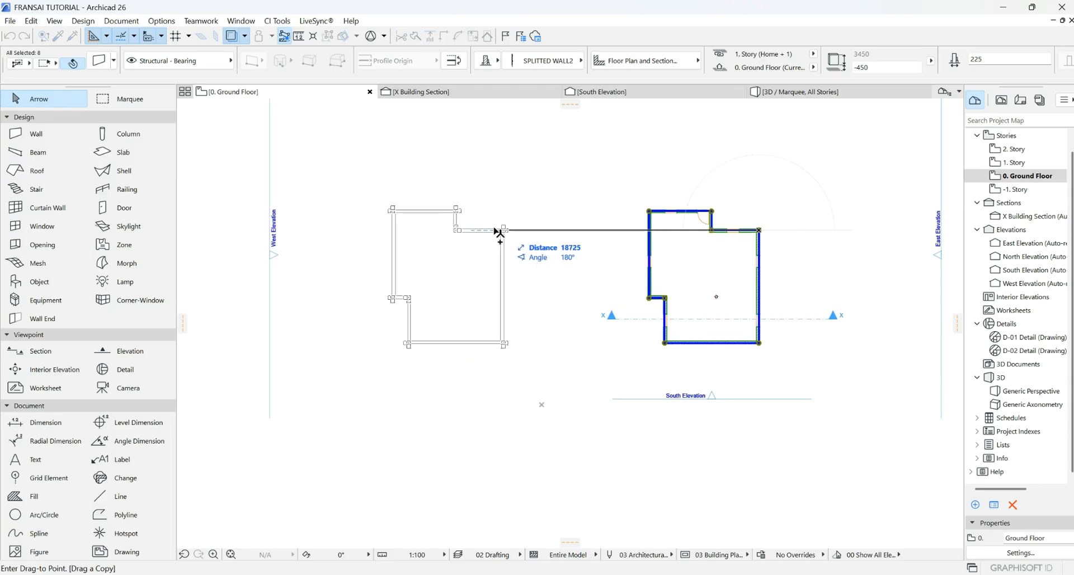
{"action": "left_click", "coordinate": [468, 230]}
{"action": "left_click", "coordinate": [576, 235]}
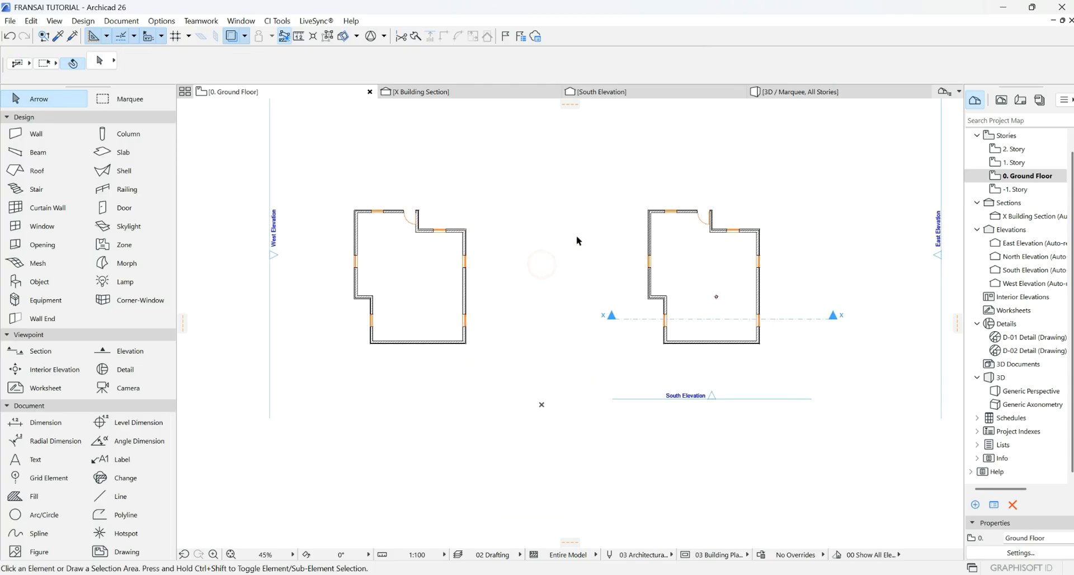
{"action": "scroll", "coordinate": [576, 235], "scroll_direction": "down", "scroll_amount": 2}
{"action": "left_click", "coordinate": [116, 99]}
- Draw a marquee around both floor plans and show it in 3D
{"action": "left_click", "coordinate": [346, 156]}
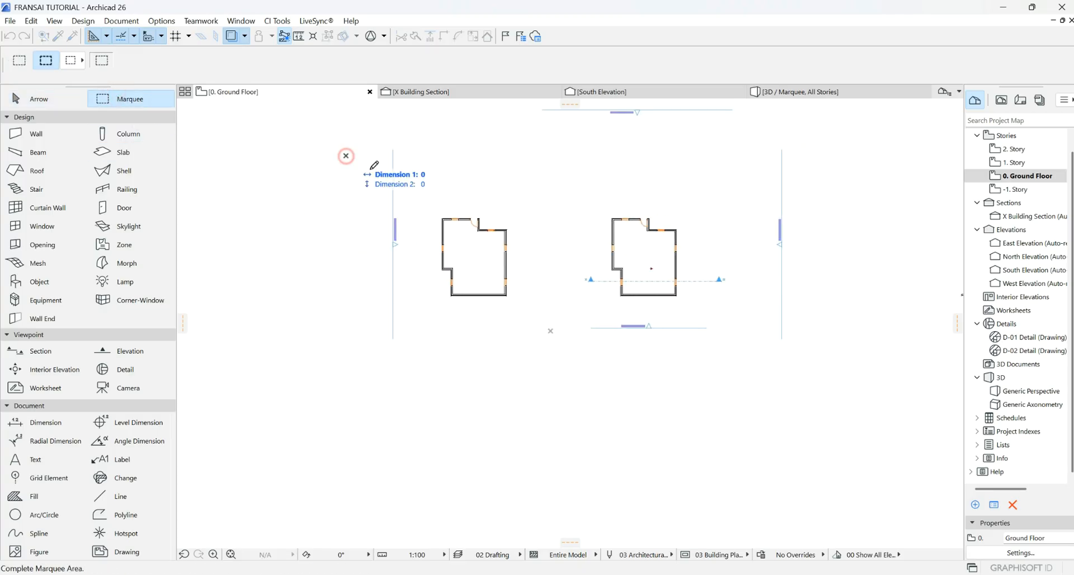
{"action": "left_click", "coordinate": [765, 377]}
{"action": "right_click", "coordinate": [838, 336]}
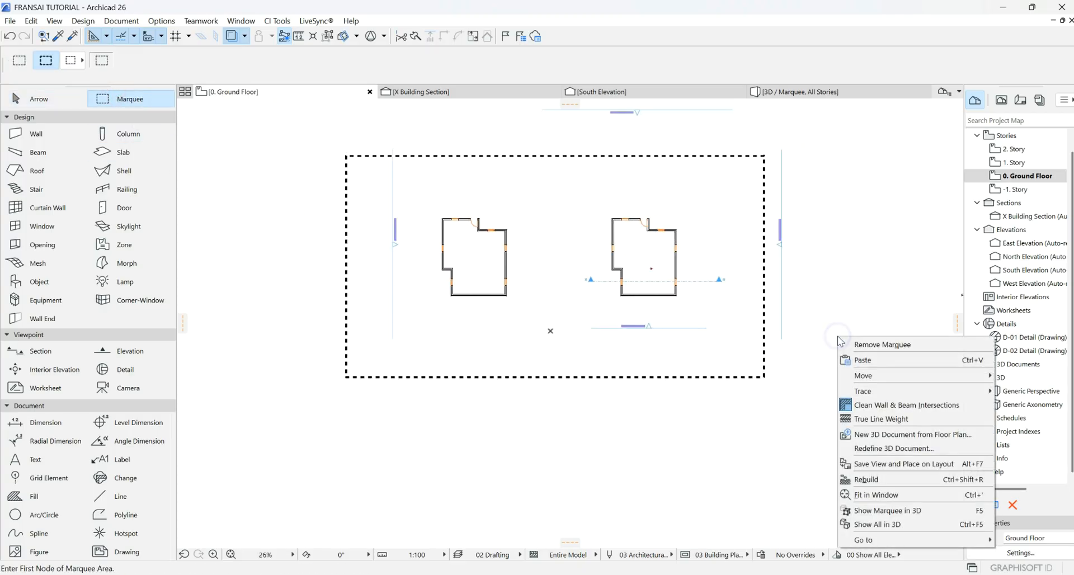
{"action": "left_click", "coordinate": [884, 511]}
{"action": "scroll", "coordinate": [407, 249], "scroll_direction": "down", "scroll_amount": 10}
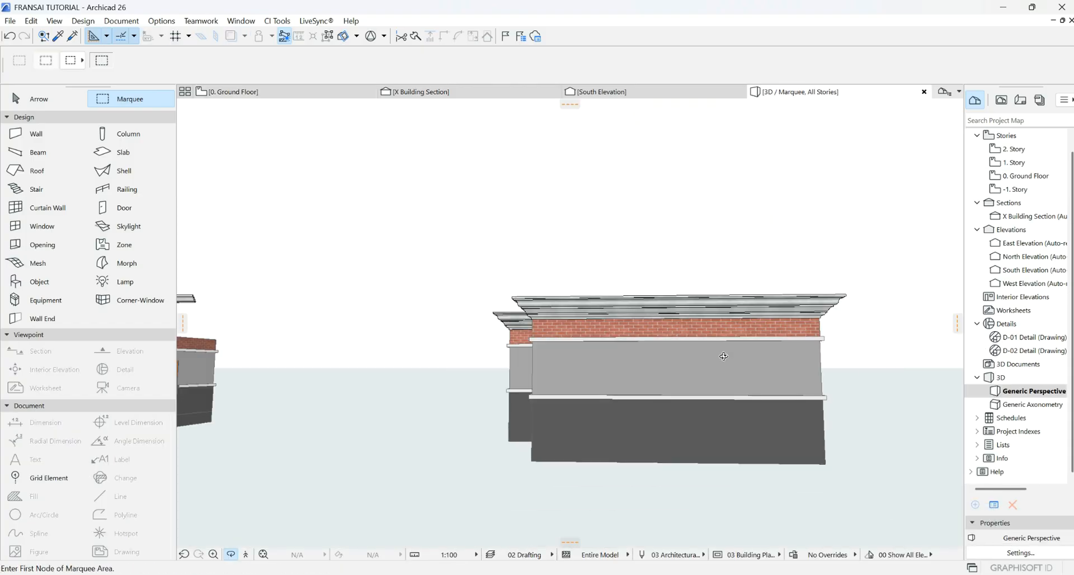
- Orbit the 3D view toward the cornices and select the short crown molding
{"action": "middle_click_drag", "start_coordinate": [337, 362], "coordinate": [558, 314], "text": "shift"}
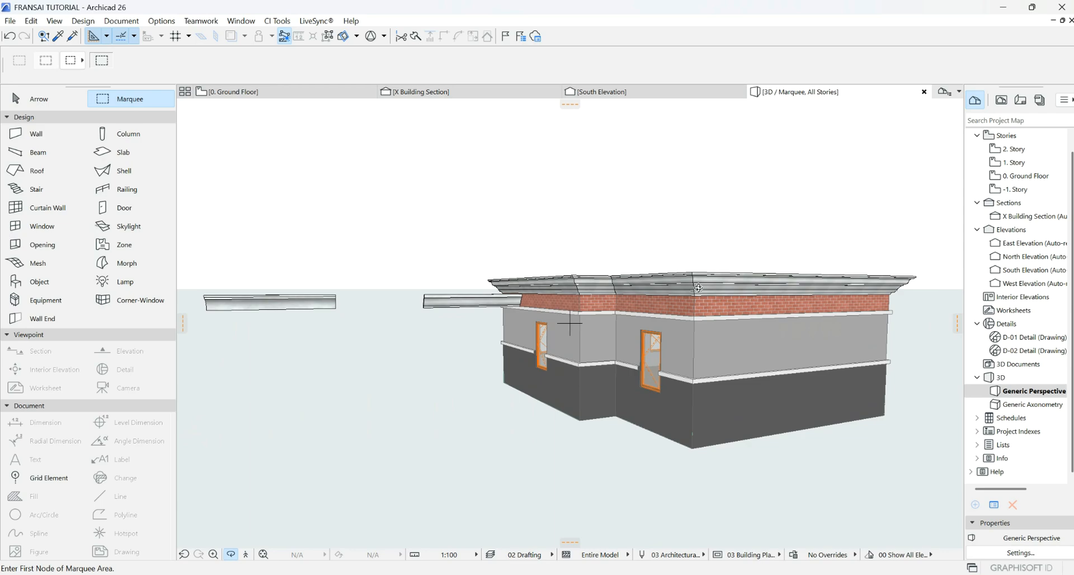
{"action": "middle_click_drag", "start_coordinate": [411, 305], "coordinate": [716, 333], "text": "shift"}
{"action": "left_click", "coordinate": [706, 333], "text": "shift"}
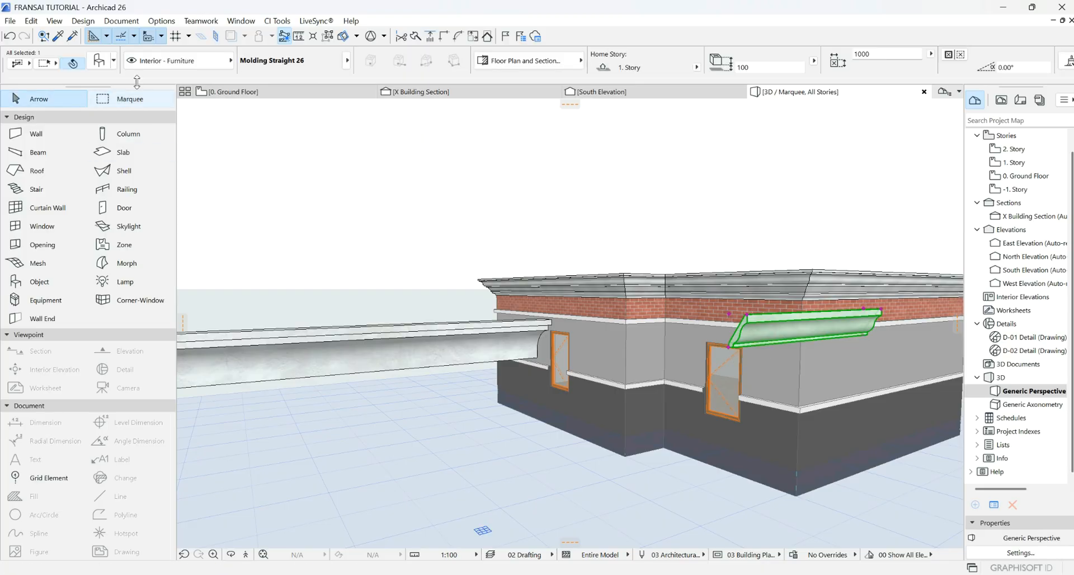
- Change the short crown molding's 82 profile dimension to 450 in its settings
{"action": "key", "text": "ctrl+t"}
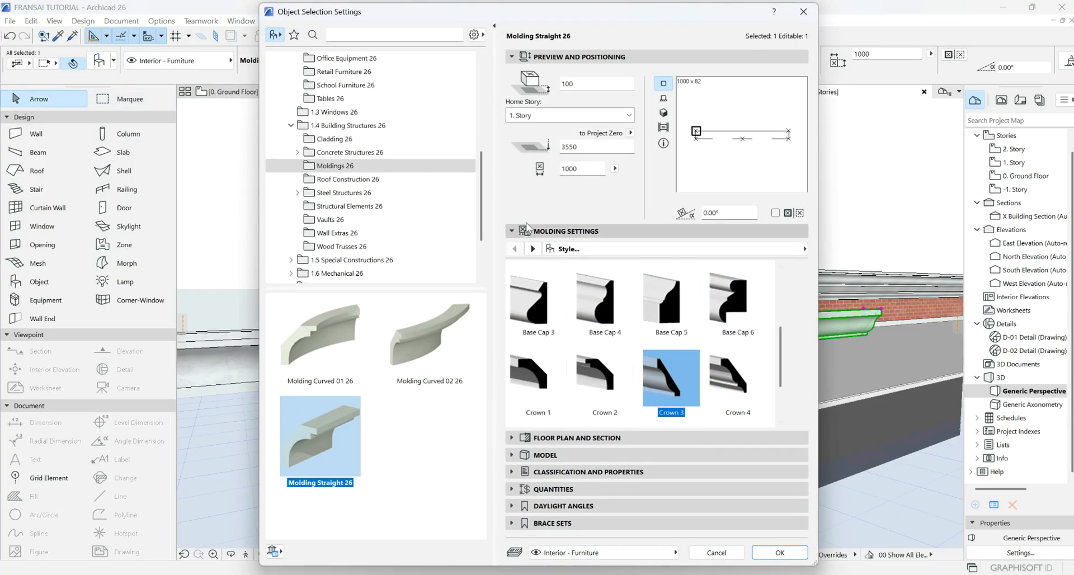
{"action": "left_click", "coordinate": [533, 249]}
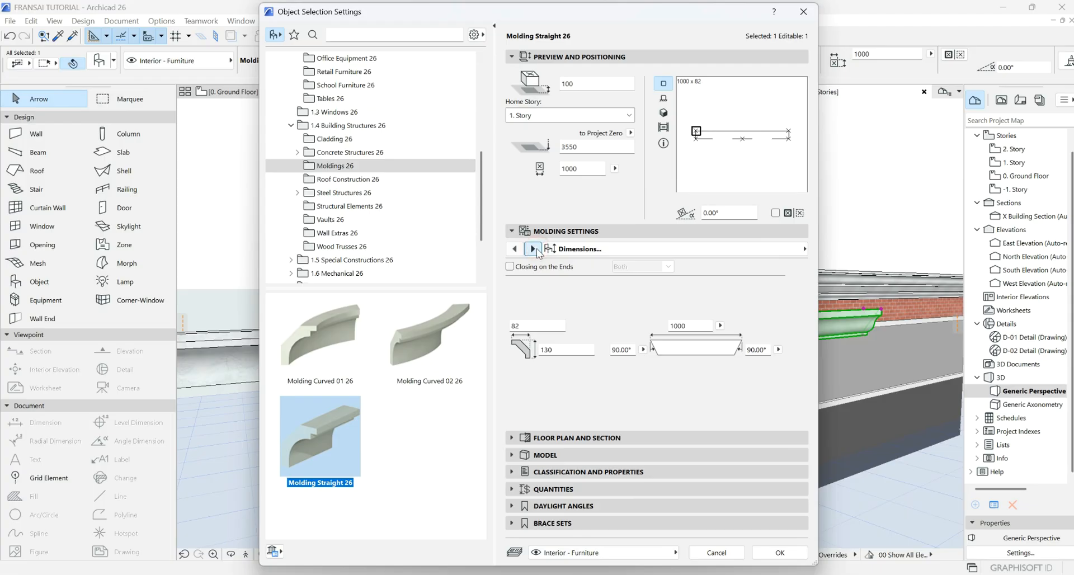
{"action": "left_click", "coordinate": [533, 249]}
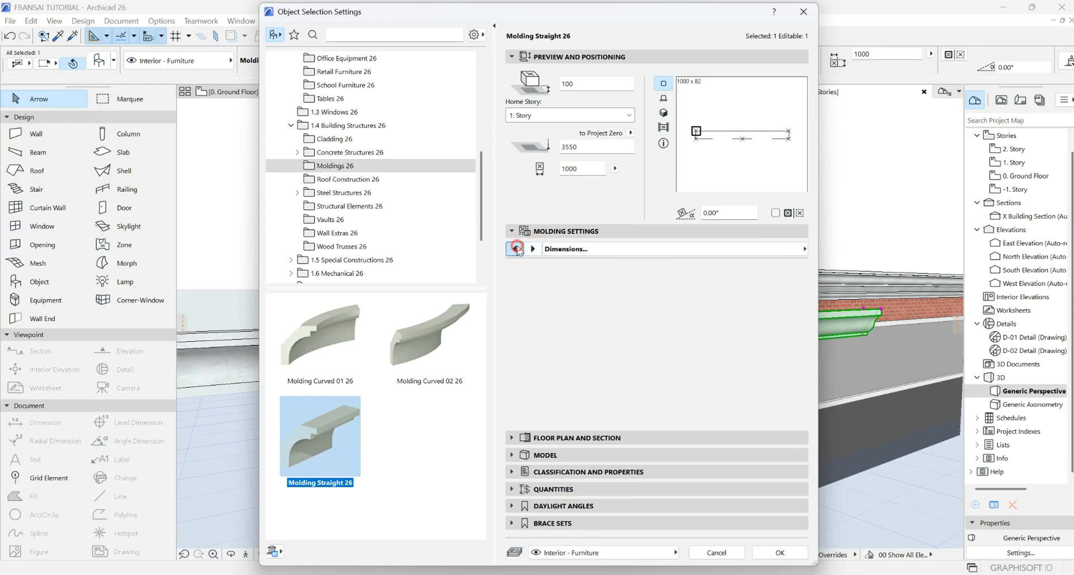
{"action": "left_click", "coordinate": [533, 249]}
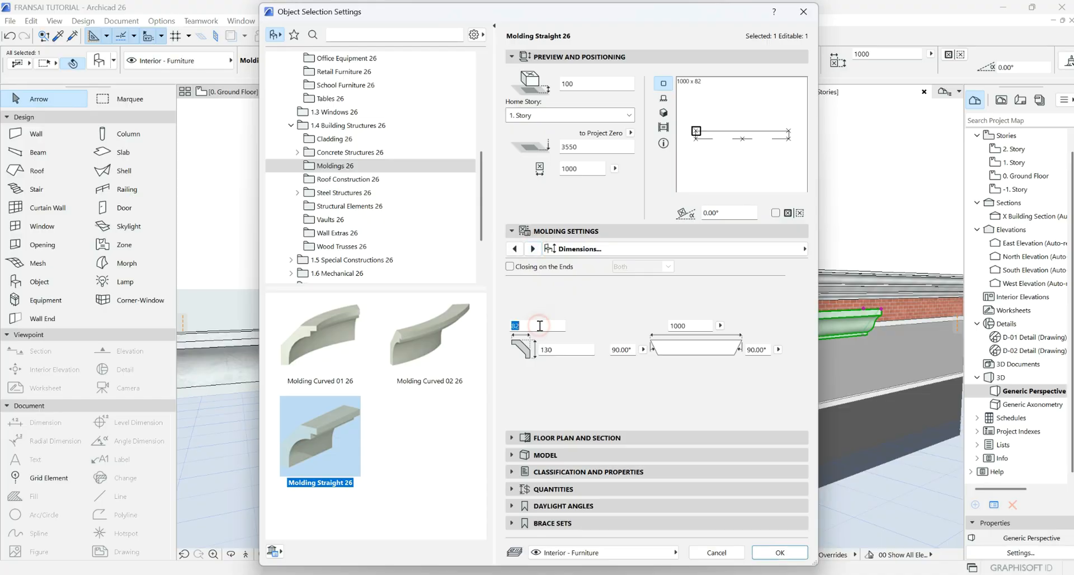
{"action": "left_click", "coordinate": [786, 557]}
{"action": "scroll", "coordinate": [682, 403], "scroll_direction": "down", "scroll_amount": 3}
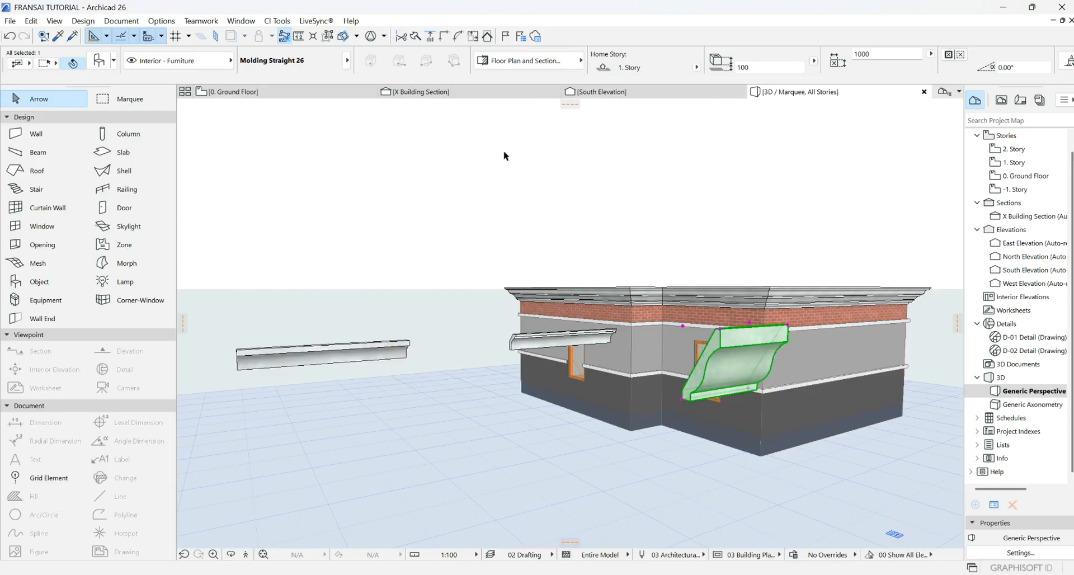
{"action": "scroll", "coordinate": [702, 285], "scroll_direction": "down", "scroll_amount": 5}
{"action": "scroll", "coordinate": [351, 284], "scroll_direction": "up", "scroll_amount": 4}
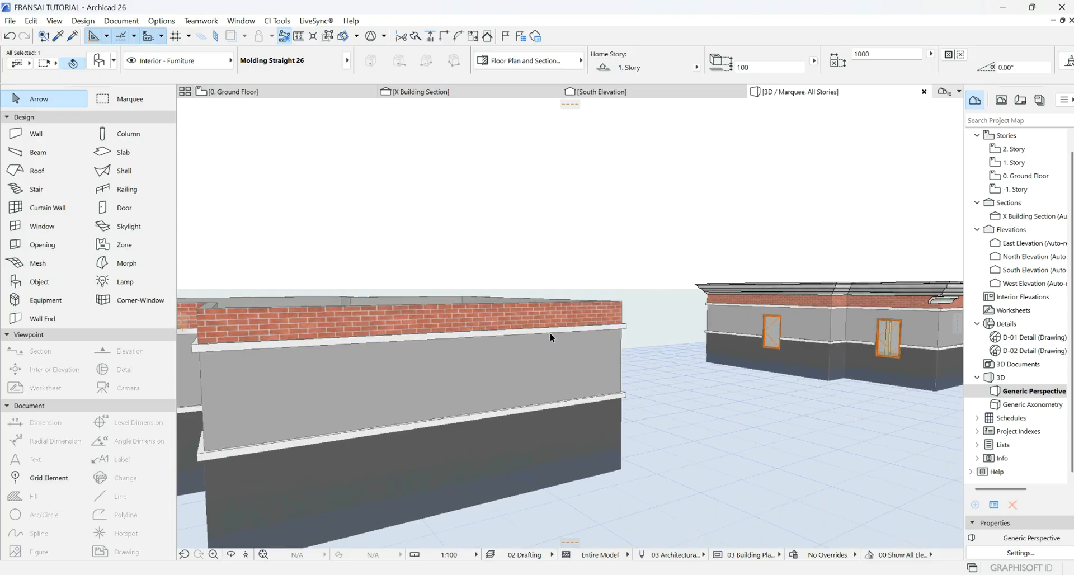
- On 0. Ground Floor, stretch the South Elevation line's left end past the left building
{"action": "left_click", "coordinate": [308, 95]}
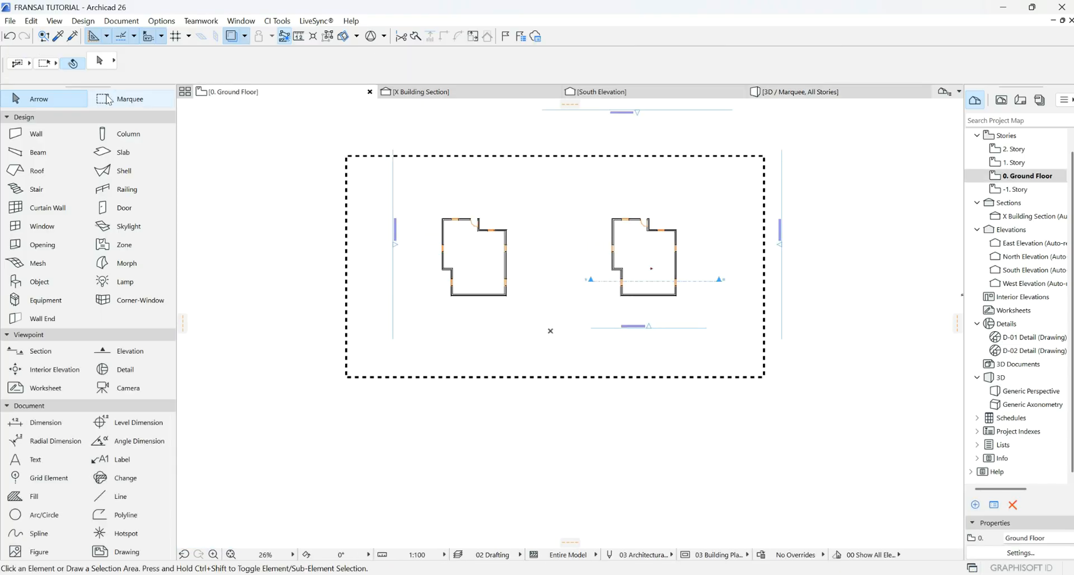
{"action": "left_click", "coordinate": [131, 101]}
{"action": "double_click", "coordinate": [316, 233]}
{"action": "key", "text": "Escape"}
{"action": "left_click", "coordinate": [596, 329]}
{"action": "left_click", "coordinate": [592, 328]}
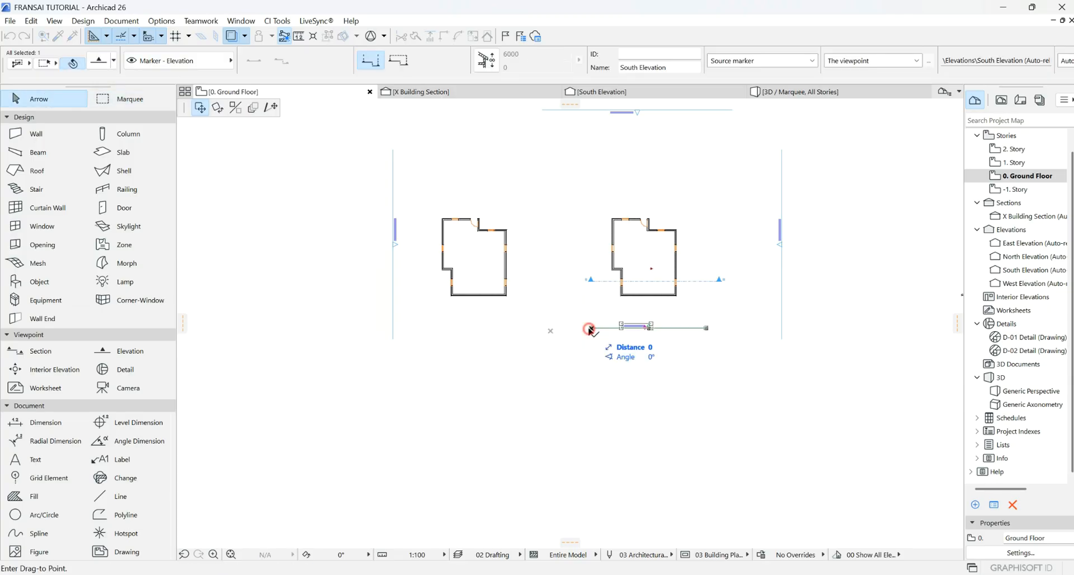
{"action": "left_click", "coordinate": [271, 107]}
{"action": "left_click", "coordinate": [370, 318]}
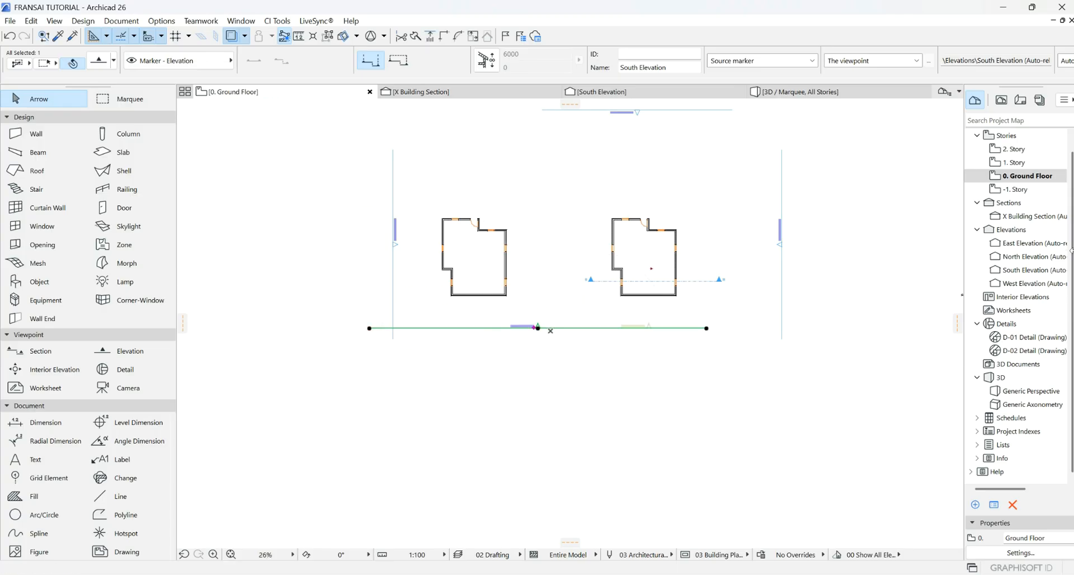
- Open the 1. Story plan and select the left Molding Straight 26 piece
{"action": "double_click", "coordinate": [1015, 163]}
{"action": "scroll", "coordinate": [593, 317], "scroll_direction": "up", "scroll_amount": 2}
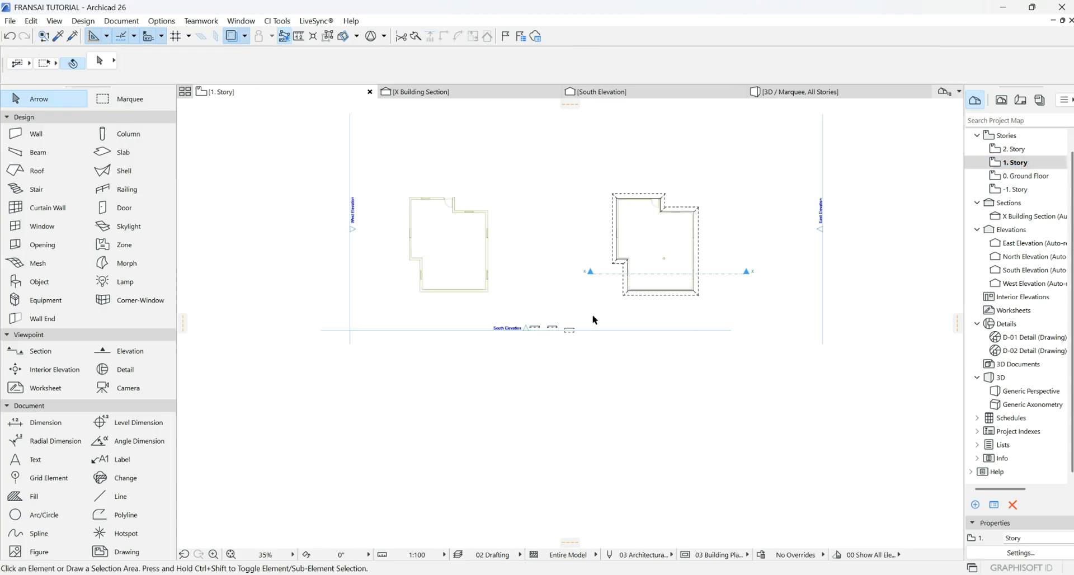
{"action": "scroll", "coordinate": [594, 319], "scroll_direction": "up", "scroll_amount": 2}
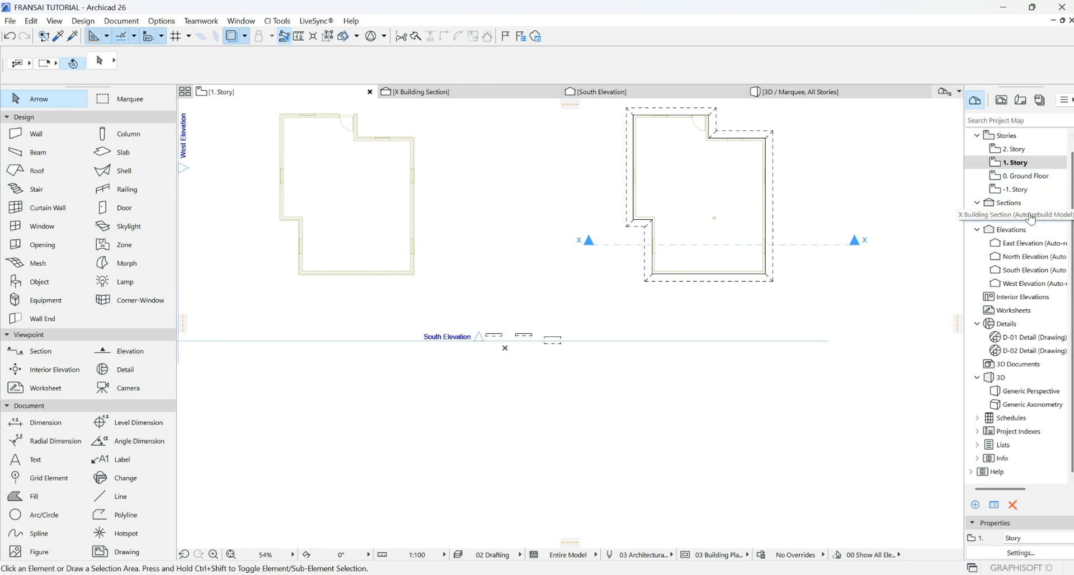
{"action": "scroll", "coordinate": [559, 335], "scroll_direction": "up", "scroll_amount": 3}
{"action": "scroll", "coordinate": [581, 337], "scroll_direction": "up", "scroll_amount": 3}
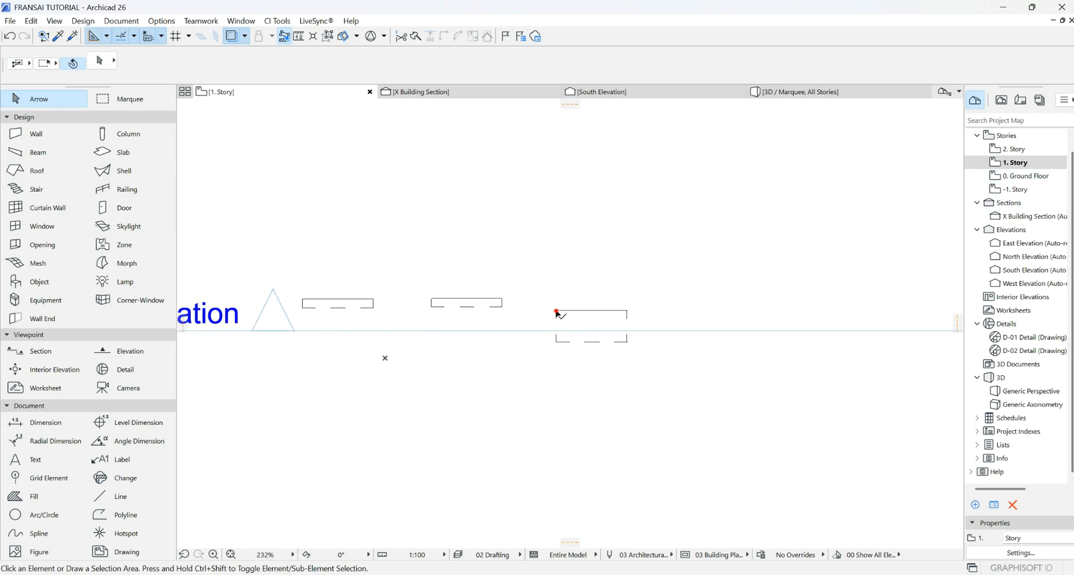
{"action": "left_click", "coordinate": [556, 313]}
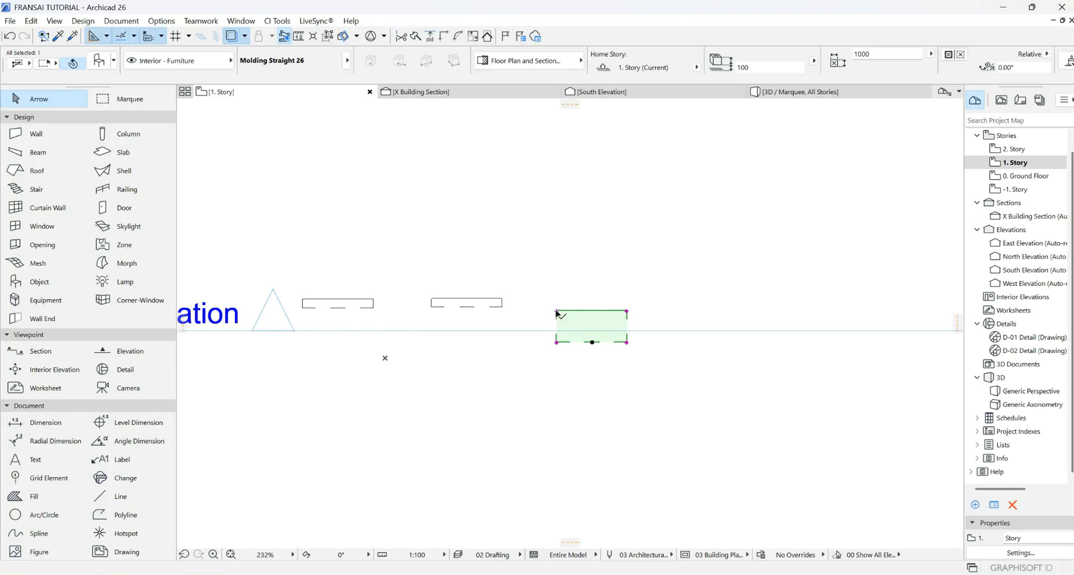
{"action": "left_click", "coordinate": [370, 308]}
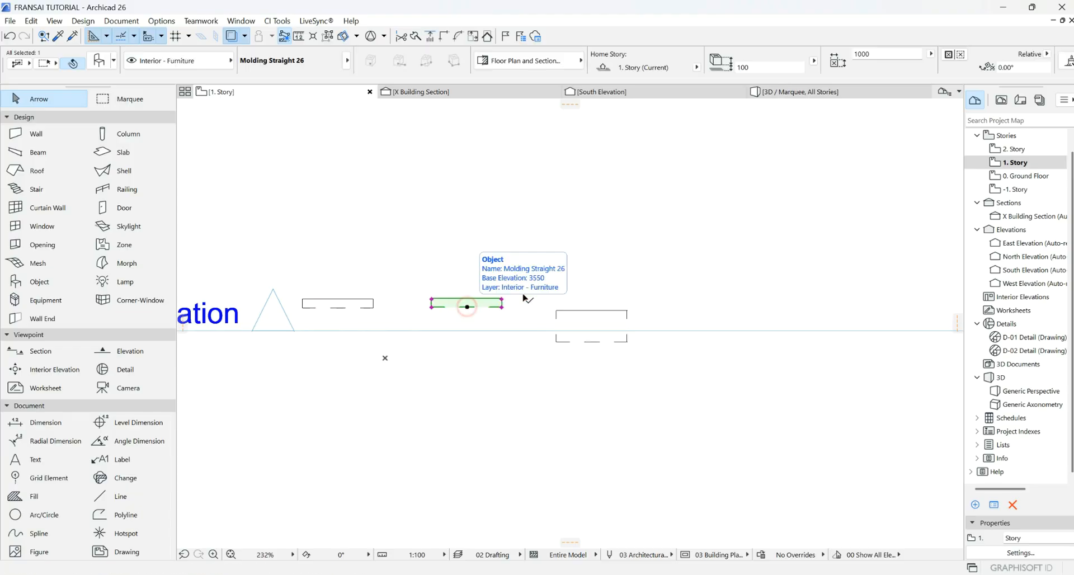
{"action": "scroll", "coordinate": [604, 337], "scroll_direction": "down", "scroll_amount": 5}
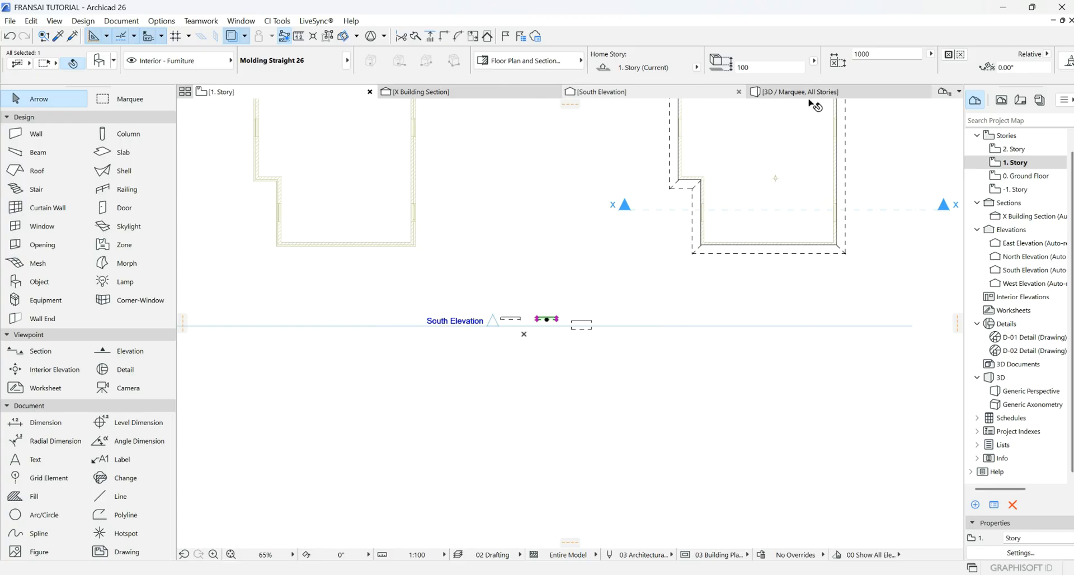
- Open the South Elevation, zoom to the facade, and pick the Fill tool
{"action": "left_click", "coordinate": [699, 92]}
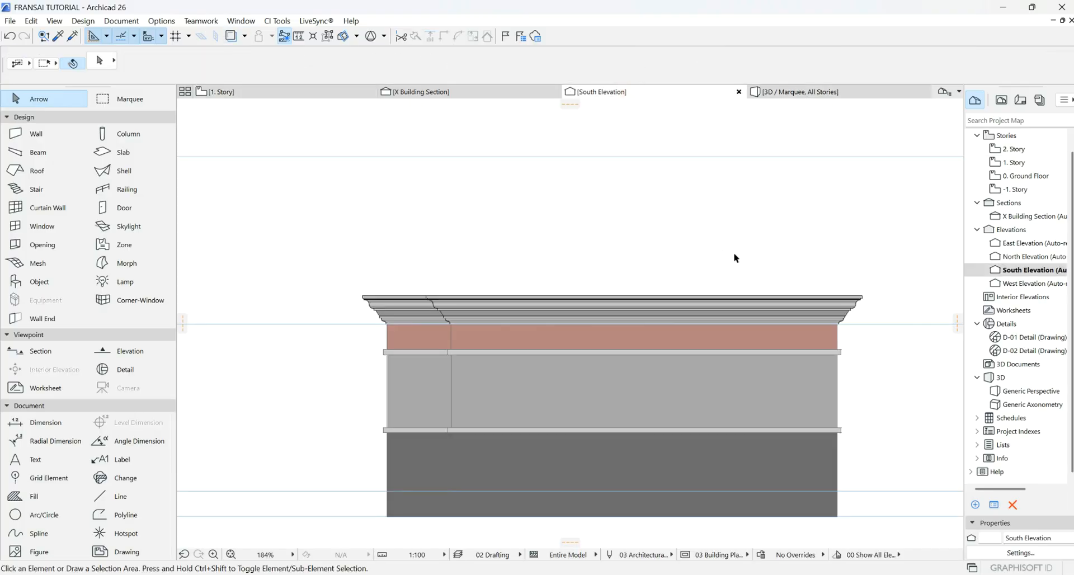
{"action": "scroll", "coordinate": [662, 274], "scroll_direction": "up", "scroll_amount": 6}
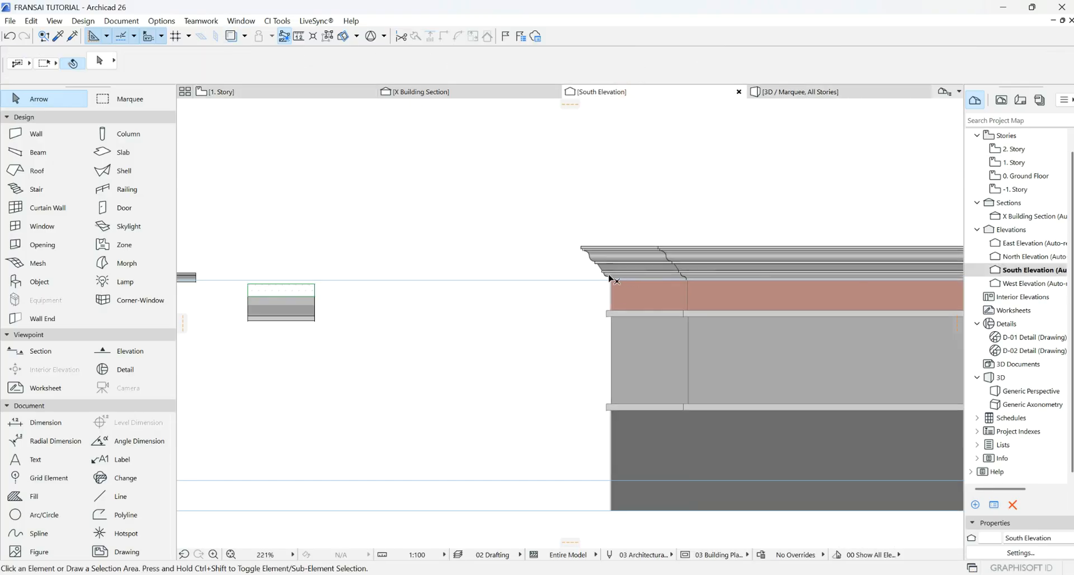
{"action": "scroll", "coordinate": [450, 280], "scroll_direction": "down", "scroll_amount": 3}
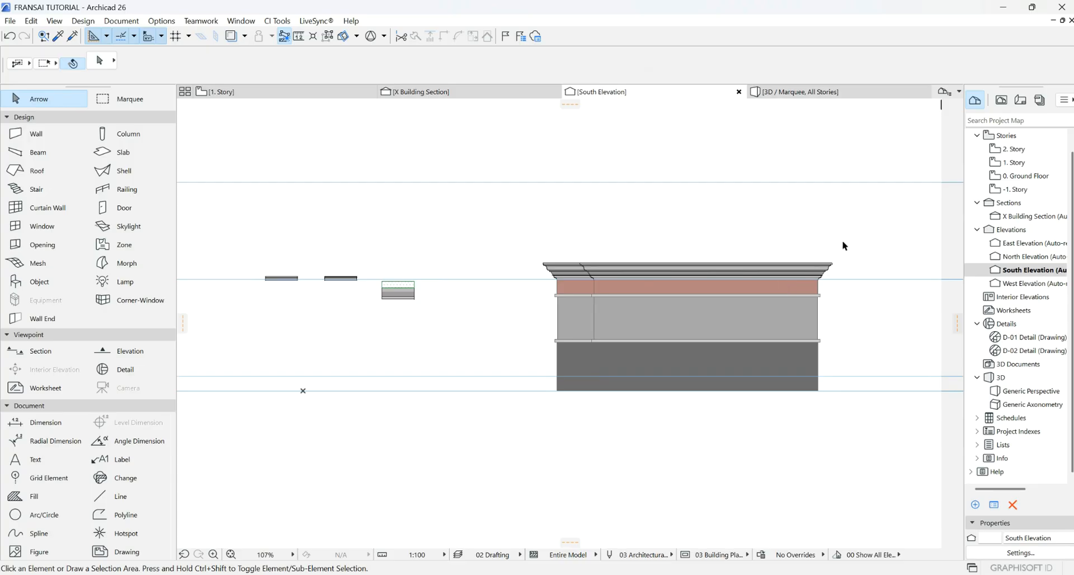
{"action": "scroll", "coordinate": [843, 242], "scroll_direction": "down", "scroll_amount": 4}
{"action": "scroll", "coordinate": [526, 259], "scroll_direction": "up", "scroll_amount": 6}
{"action": "scroll", "coordinate": [714, 284], "scroll_direction": "down", "scroll_amount": 4}
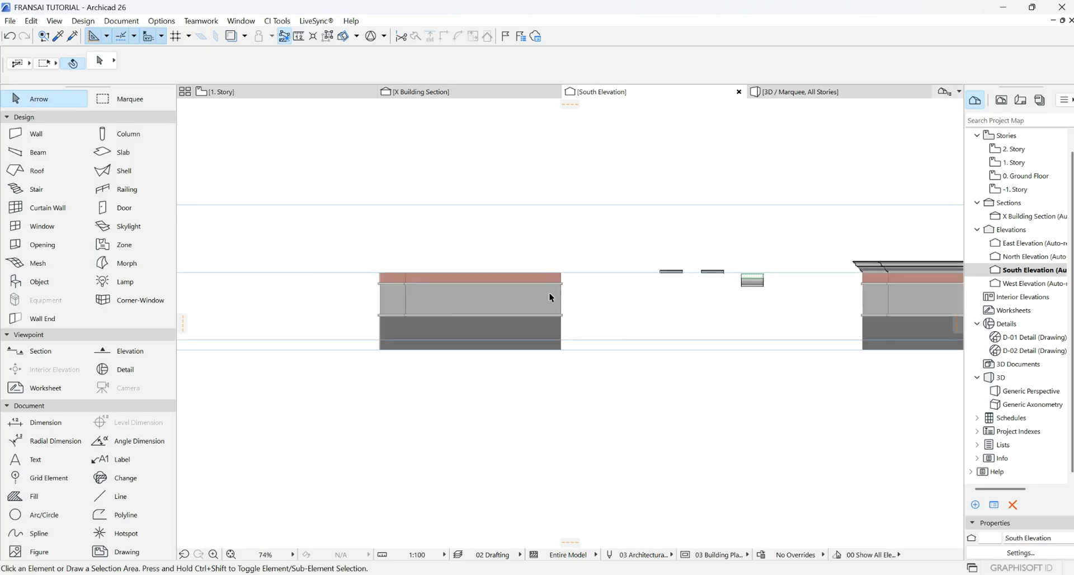
{"action": "scroll", "coordinate": [409, 266], "scroll_direction": "up", "scroll_amount": 3}
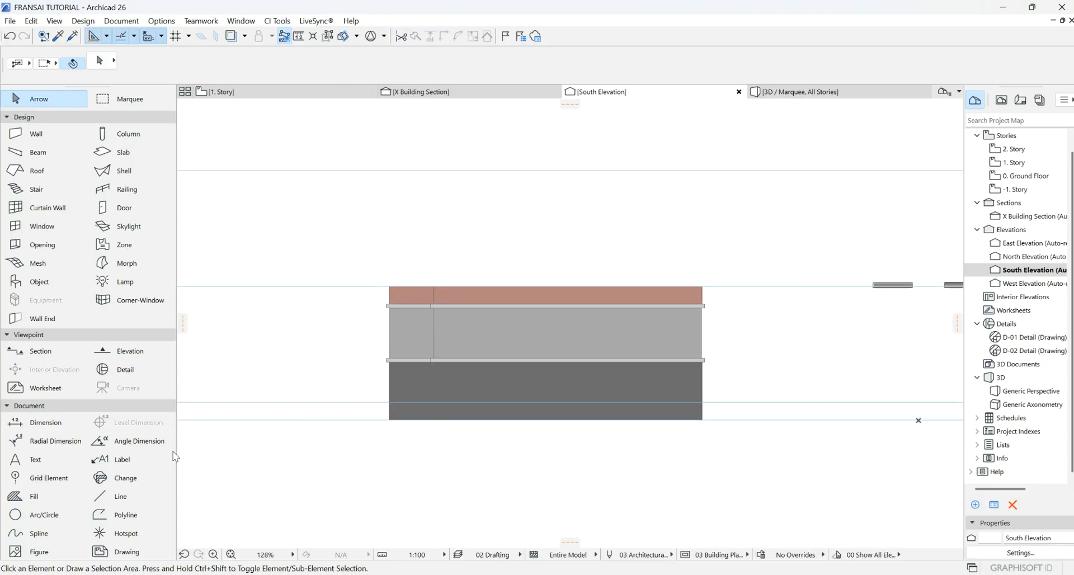
{"action": "left_click", "coordinate": [30, 498]}
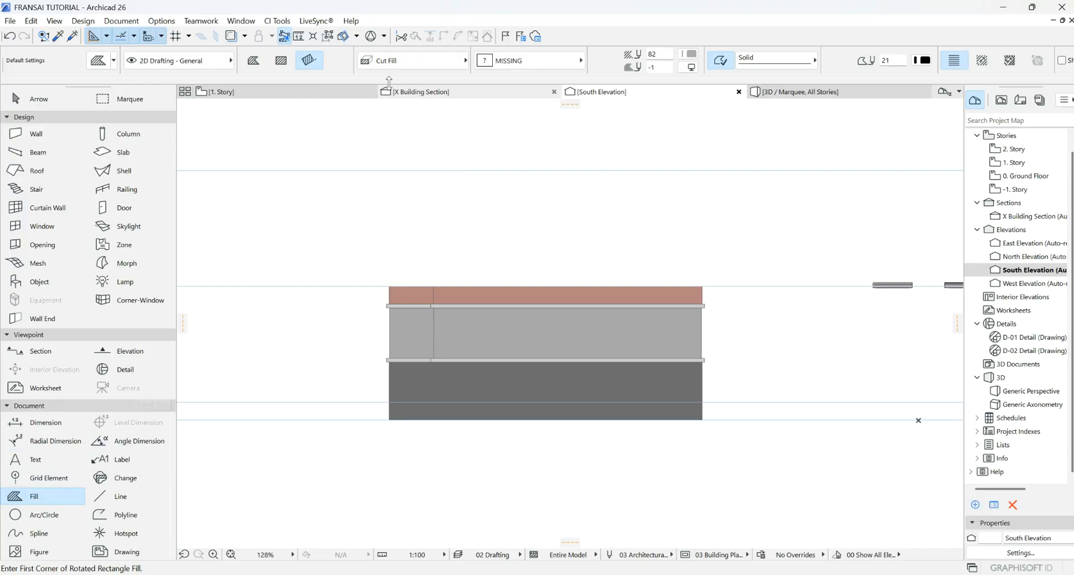
- Set the new fill to Drafting Fill with the 25 % pattern
{"action": "left_click", "coordinate": [414, 60]}
{"action": "left_click", "coordinate": [493, 54]}
{"action": "left_click", "coordinate": [529, 60]}
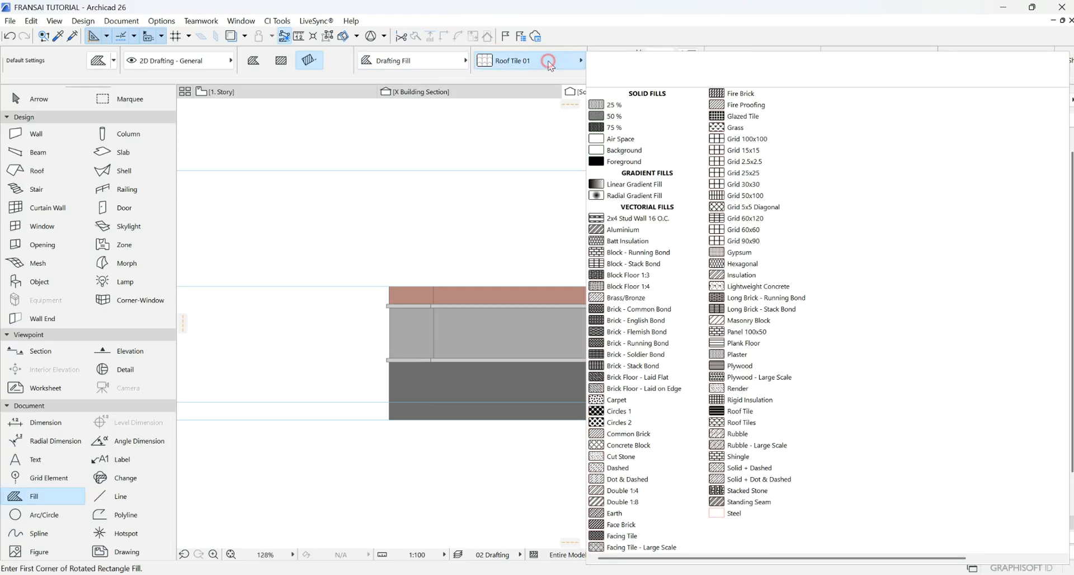
{"action": "left_click", "coordinate": [622, 109]}
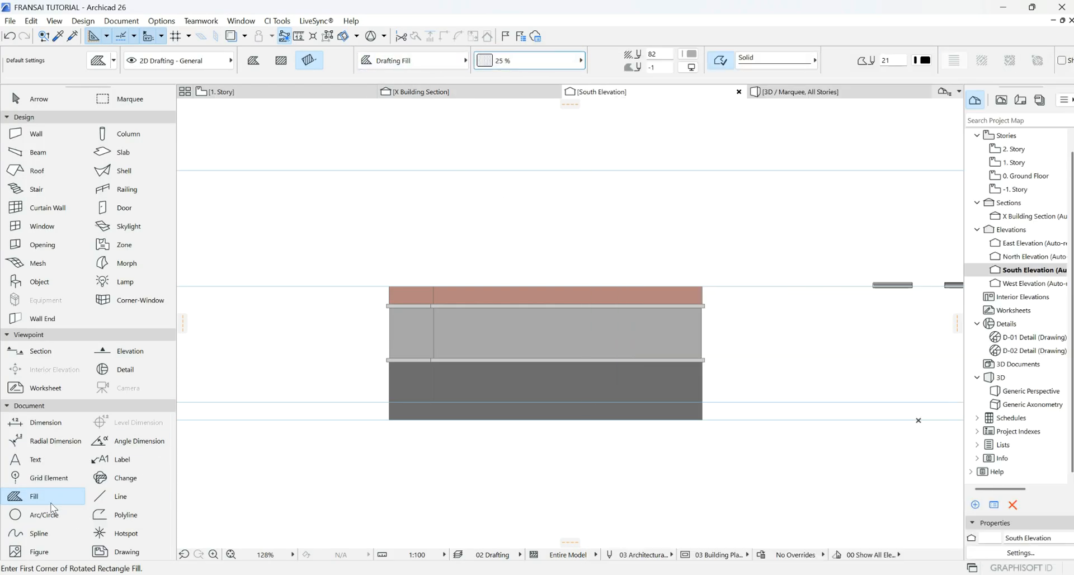
- Draw a 450 by 250 fill rectangle from the building's top-right corner
{"action": "scroll", "coordinate": [746, 287], "scroll_direction": "up", "scroll_amount": 3}
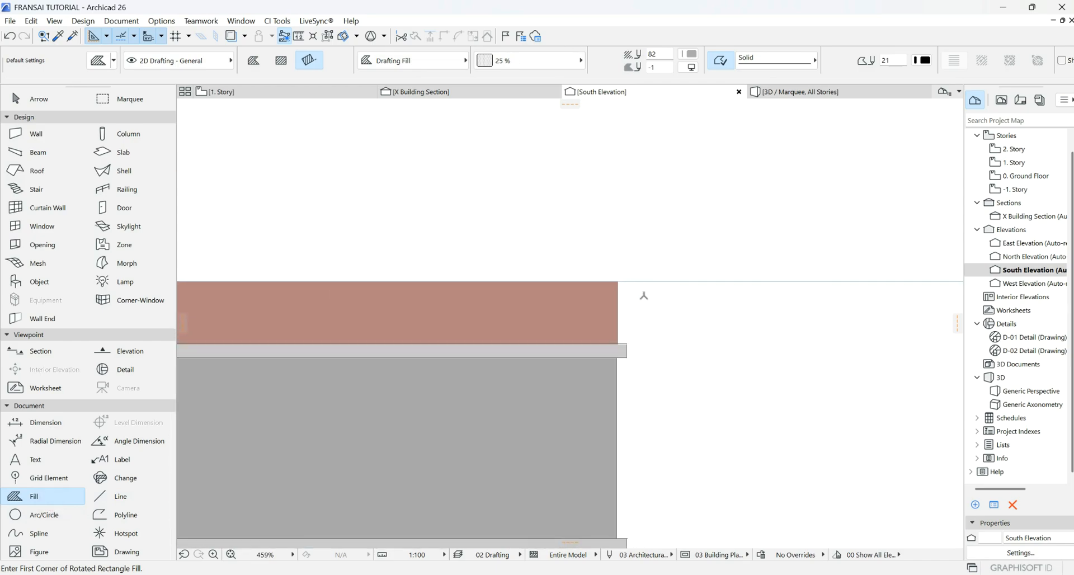
{"action": "left_click", "coordinate": [618, 282]}
{"action": "scroll", "coordinate": [624, 255], "scroll_direction": "down", "scroll_amount": 2}
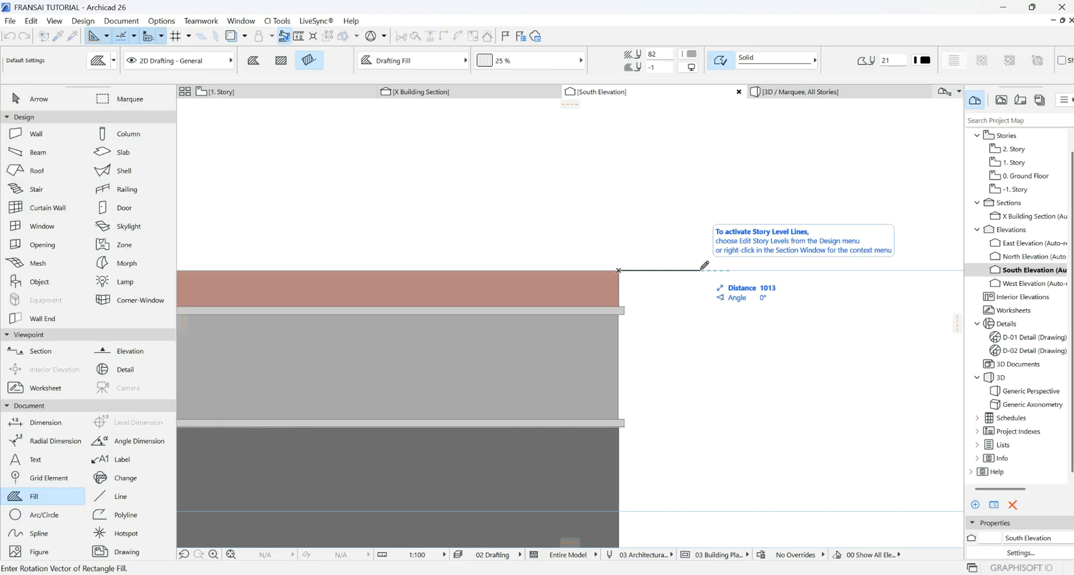
{"action": "type", "text": "45"}
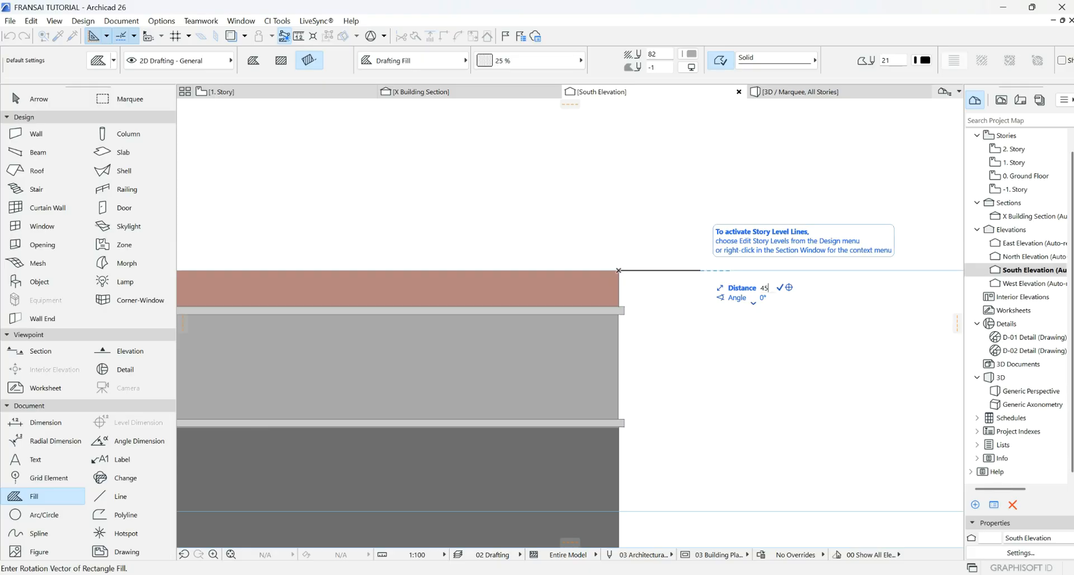
{"action": "type", "text": "0"}
{"action": "key", "text": "Return"}
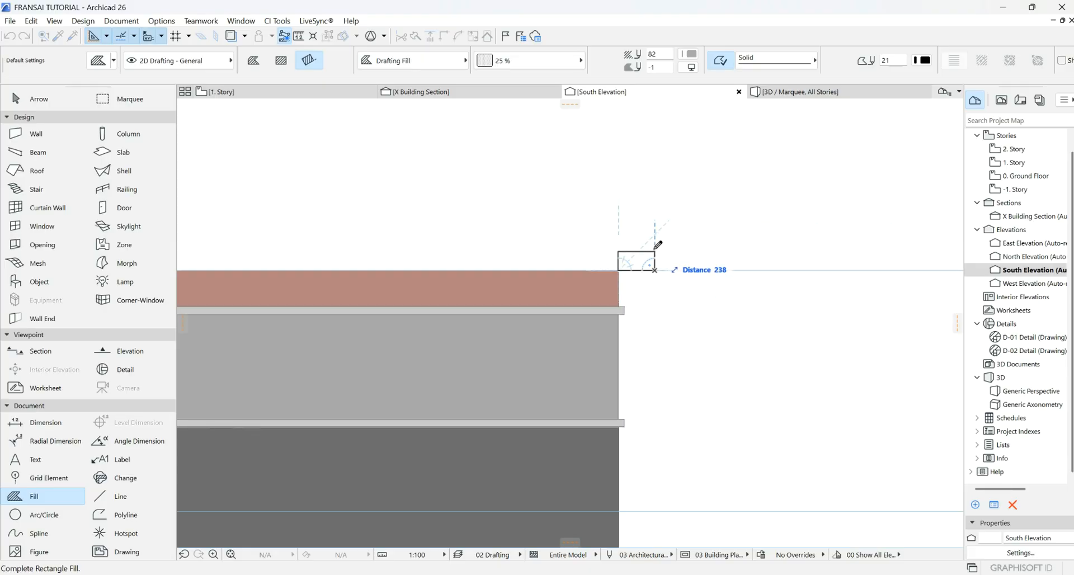
{"action": "scroll", "coordinate": [658, 243], "scroll_direction": "down", "scroll_amount": 3}
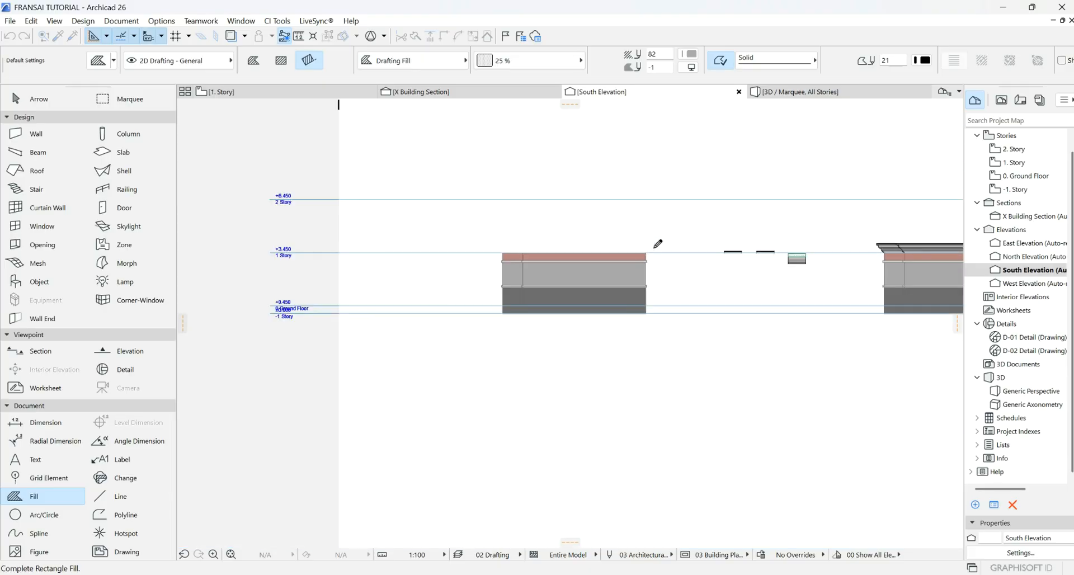
{"action": "scroll", "coordinate": [658, 243], "scroll_direction": "up", "scroll_amount": 6}
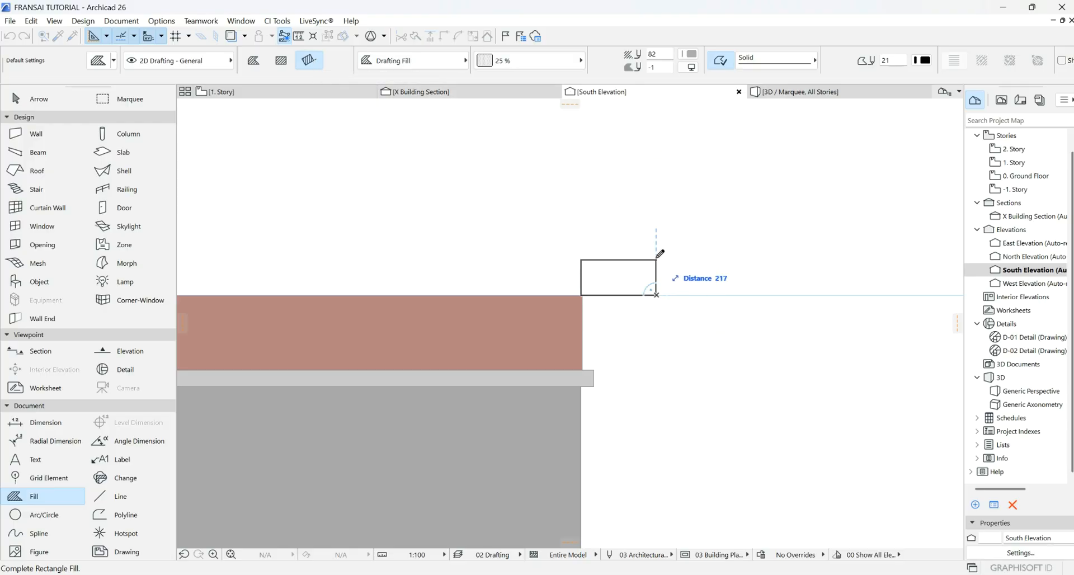
{"action": "type", "text": "2"}
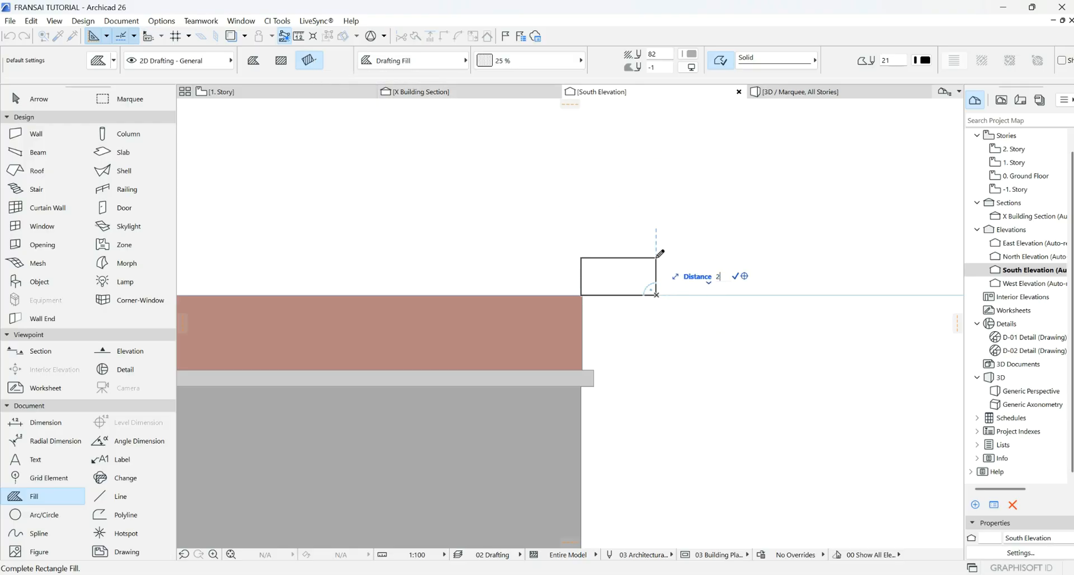
{"action": "type", "text": "50"}
{"action": "key", "text": "Return"}
{"action": "scroll", "coordinate": [637, 235], "scroll_direction": "up", "scroll_amount": 4}
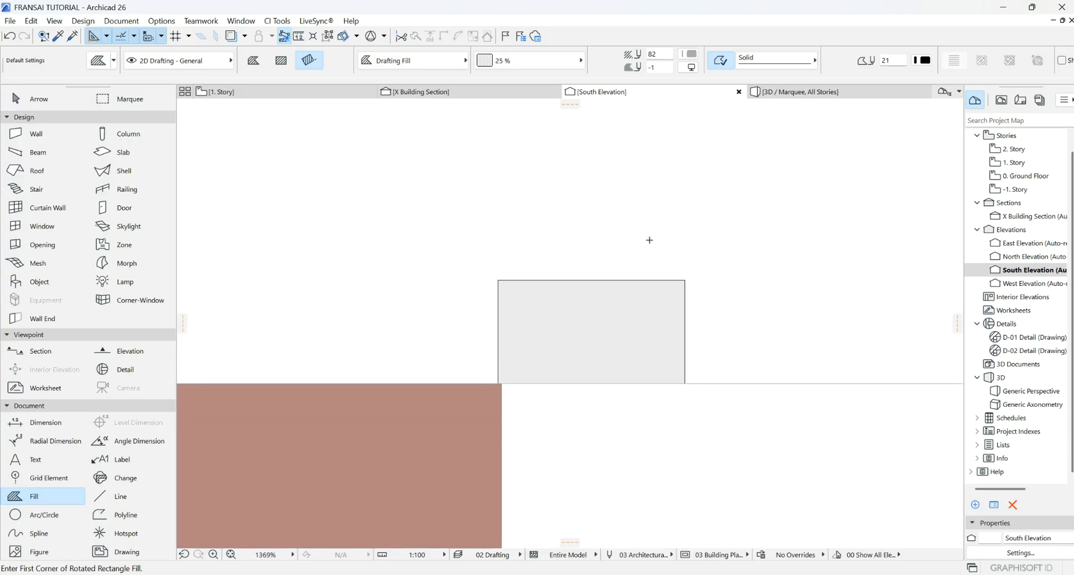
{"action": "left_click", "coordinate": [121, 496]}
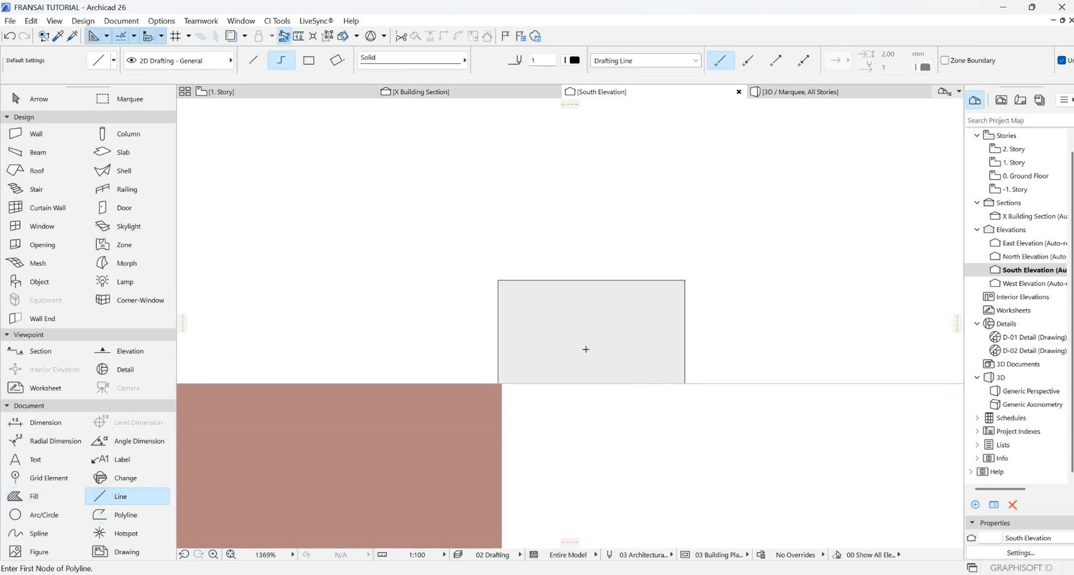
- Begin the stepped polyline at the fill's lower-left corner with 120, 180 and 75 edges
{"action": "scroll", "coordinate": [501, 380], "scroll_direction": "up", "scroll_amount": 3}
{"action": "left_click", "coordinate": [499, 378]}
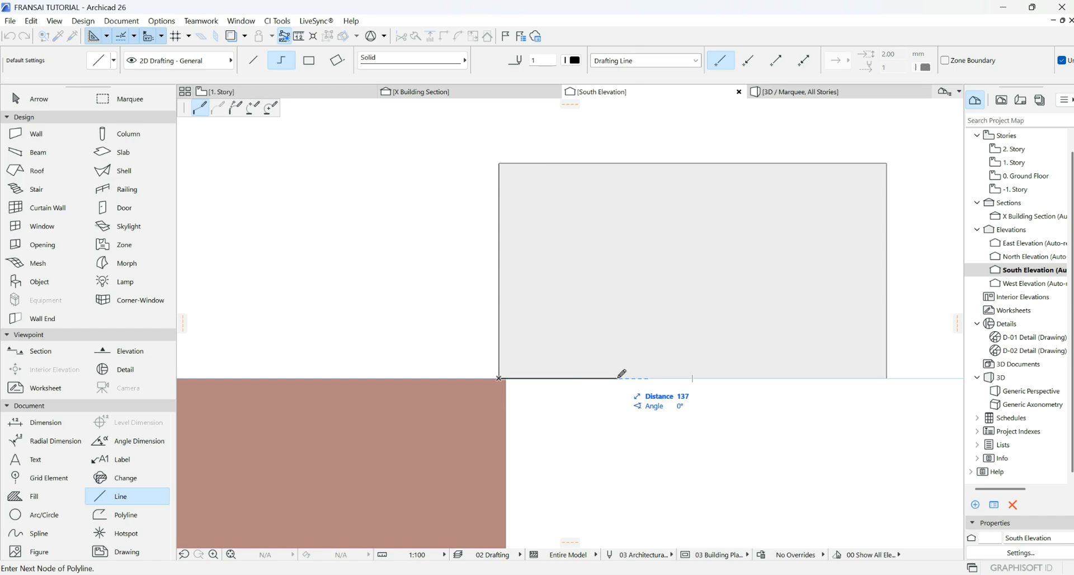
{"action": "type", "text": "120"}
{"action": "key", "text": "Return"}
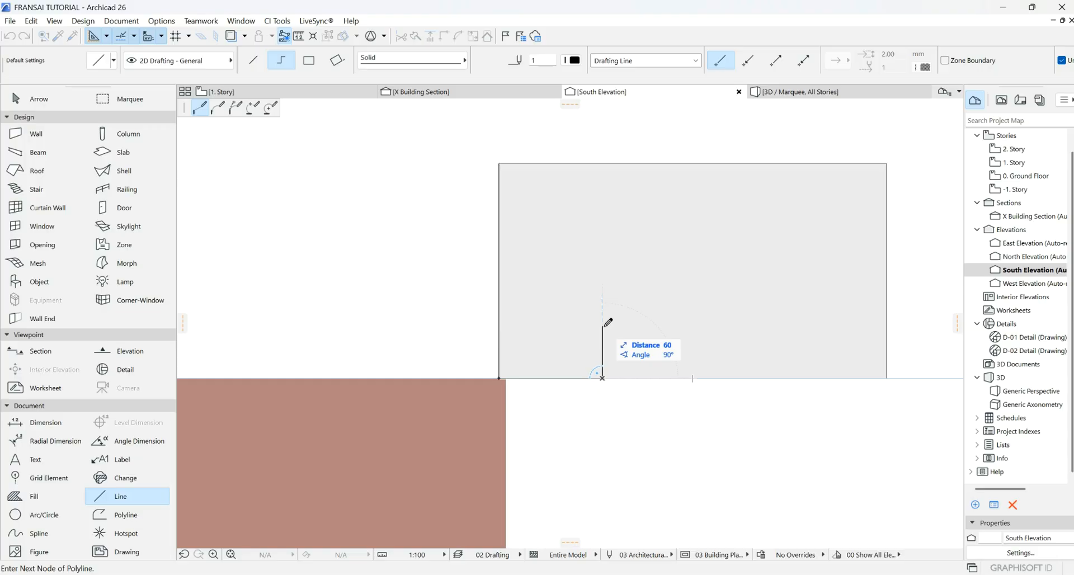
{"action": "scroll", "coordinate": [608, 322], "scroll_direction": "down", "scroll_amount": 1}
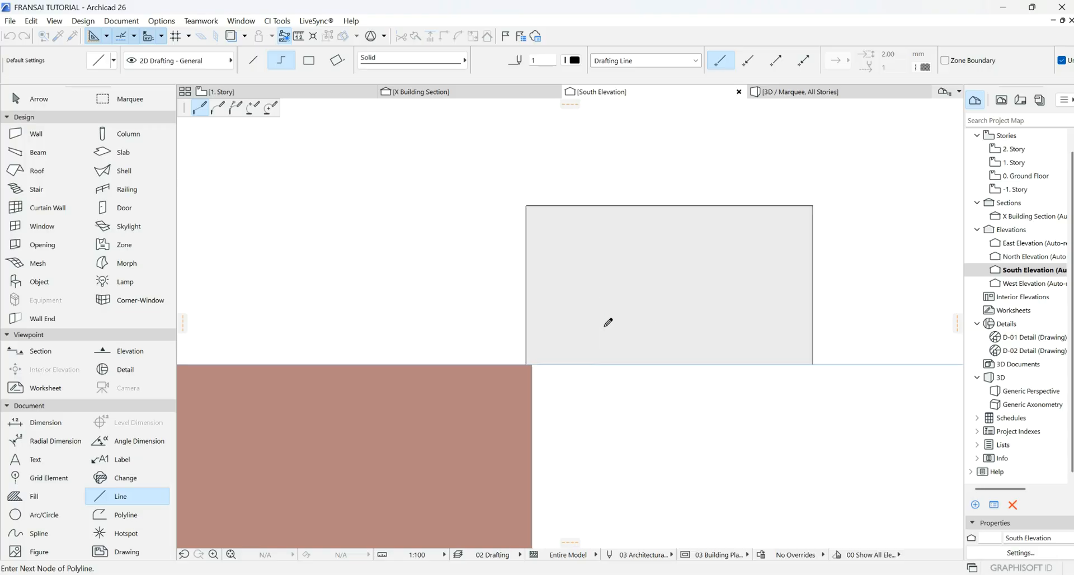
{"action": "scroll", "coordinate": [608, 322], "scroll_direction": "up", "scroll_amount": 2}
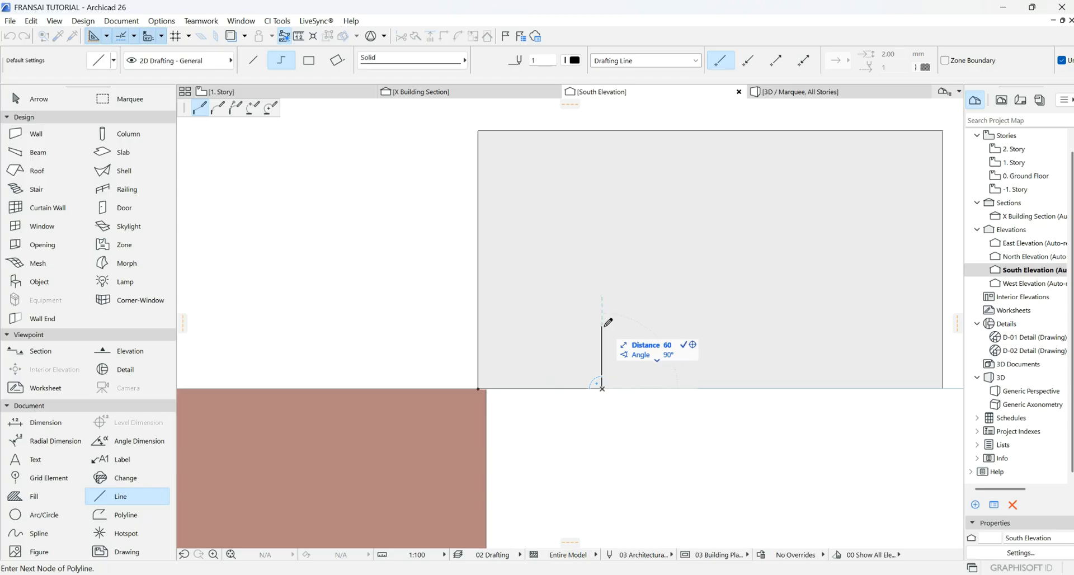
{"action": "left_click", "coordinate": [602, 336]}
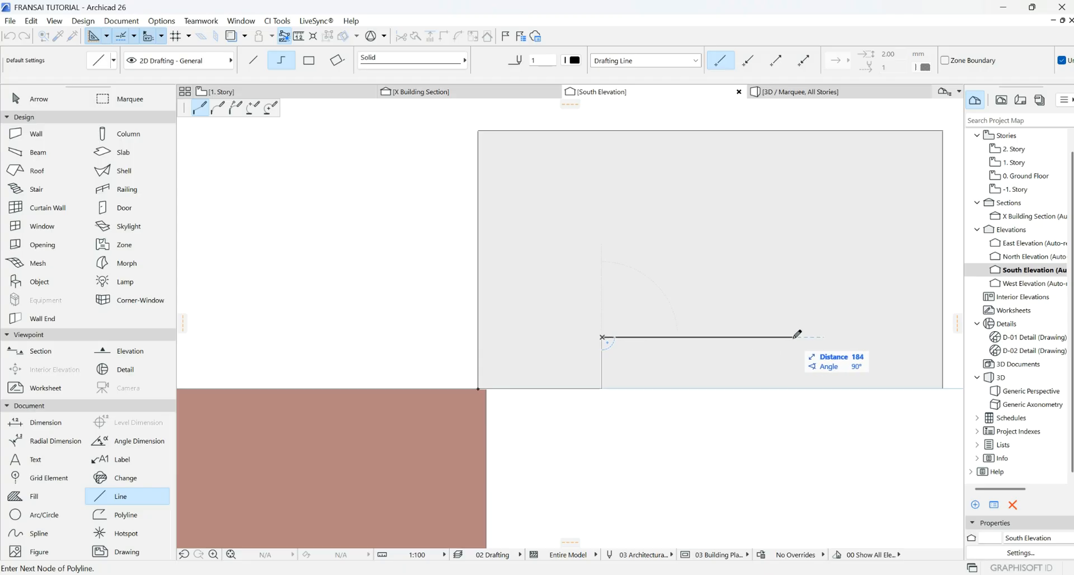
{"action": "type", "text": "18"}
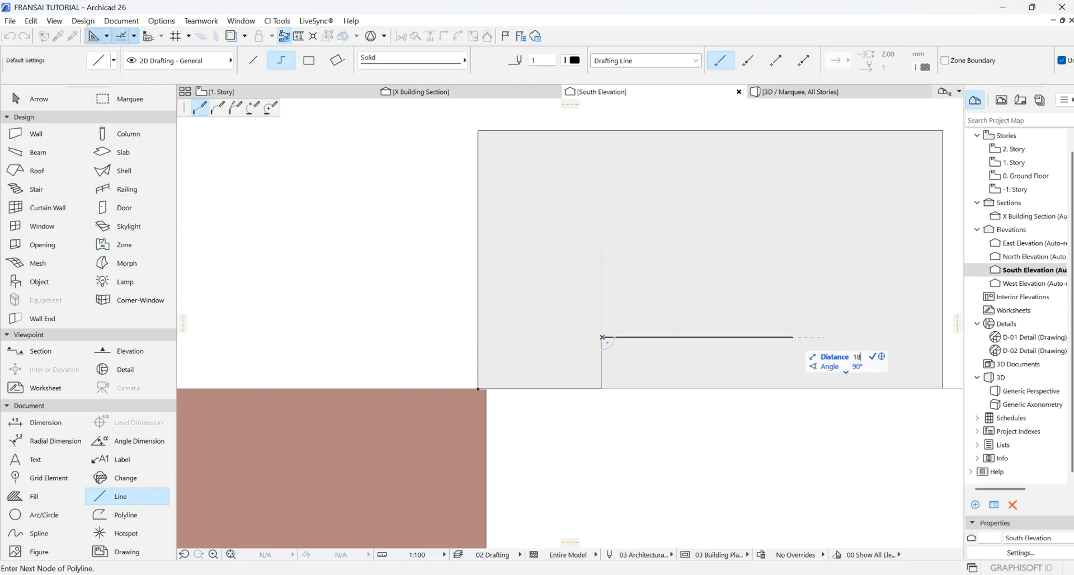
{"action": "type", "text": "0"}
{"action": "key", "text": "Return"}
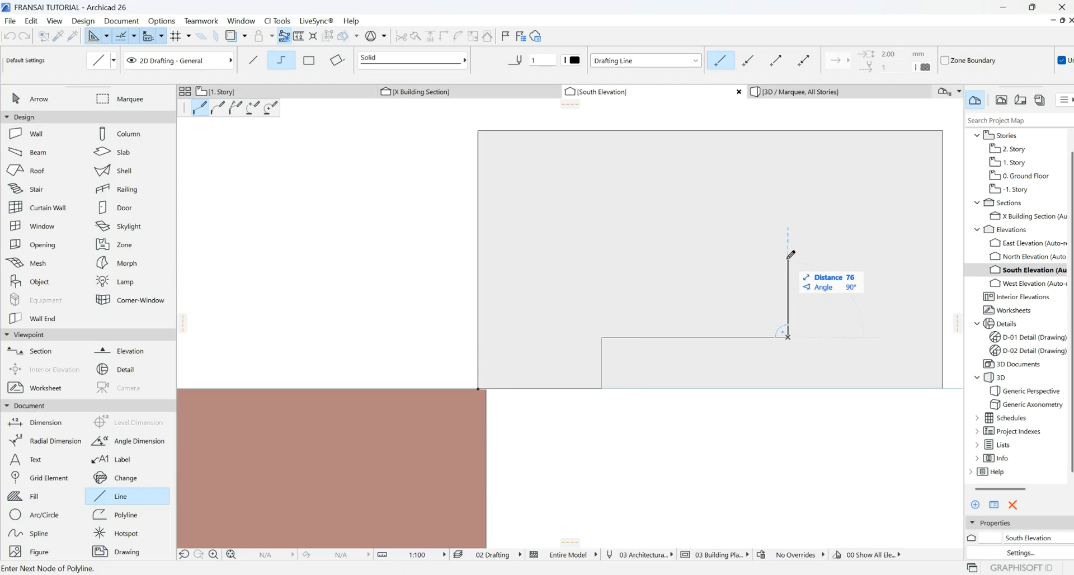
{"action": "type", "text": "7"}
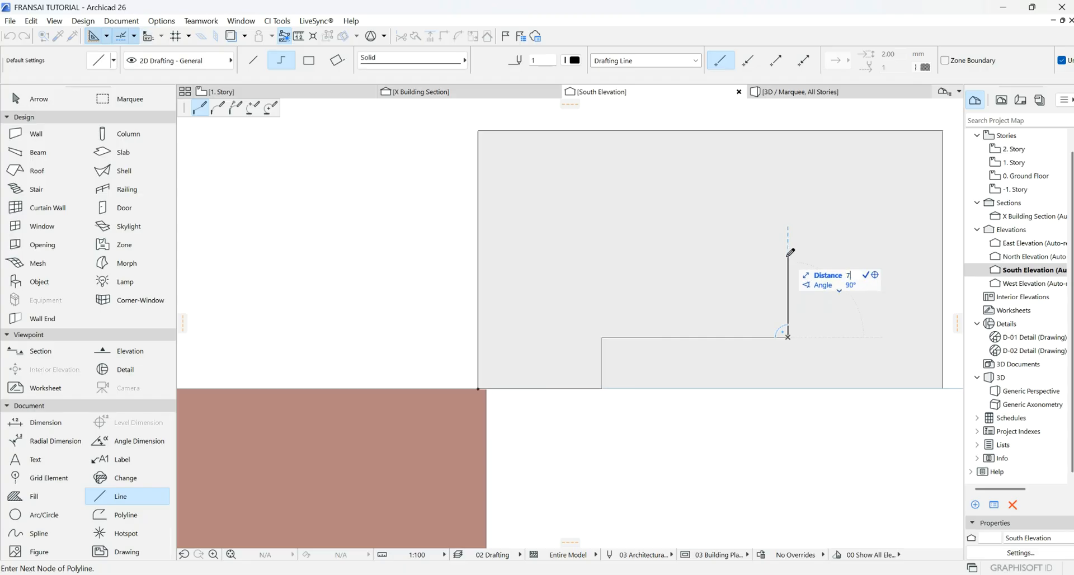
{"action": "type", "text": "5"}
{"action": "key", "text": "Return"}
- Add a 75 edge and the top step, then close the outline at its starting corner
{"action": "scroll", "coordinate": [741, 271], "scroll_direction": "up", "scroll_amount": 3}
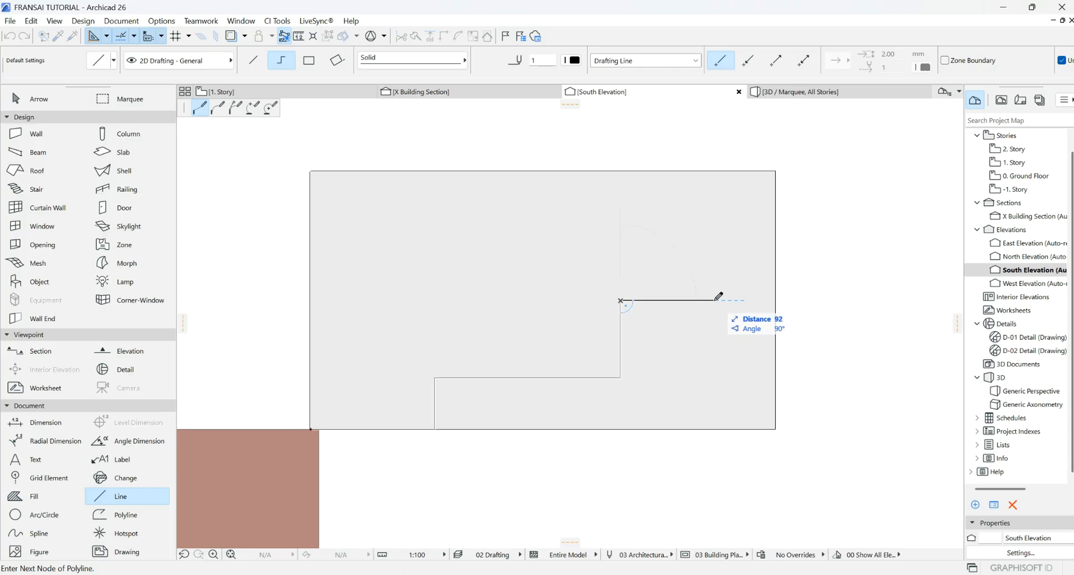
{"action": "type", "text": "75"}
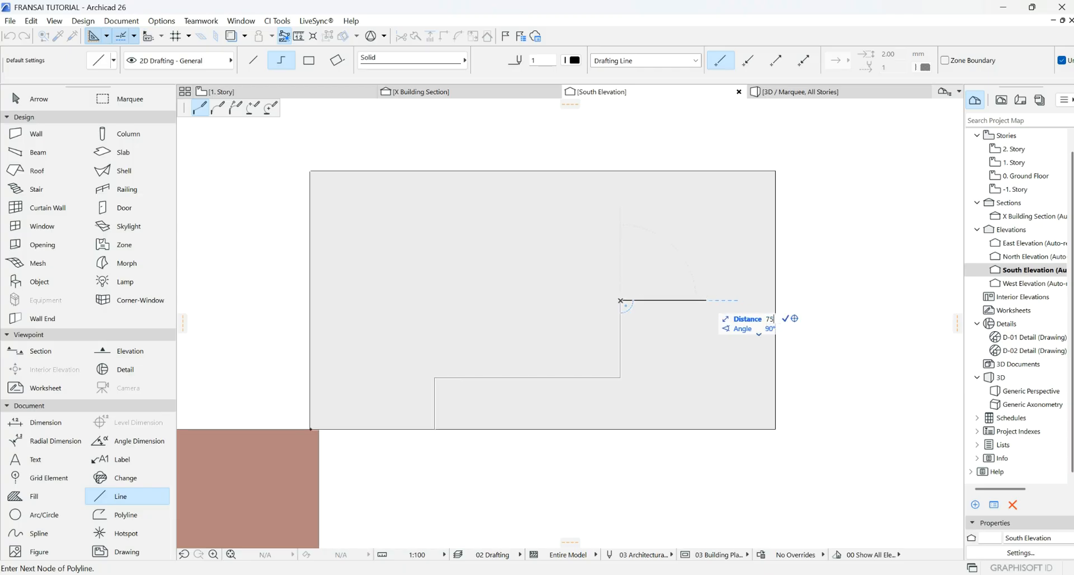
{"action": "key", "text": "Return"}
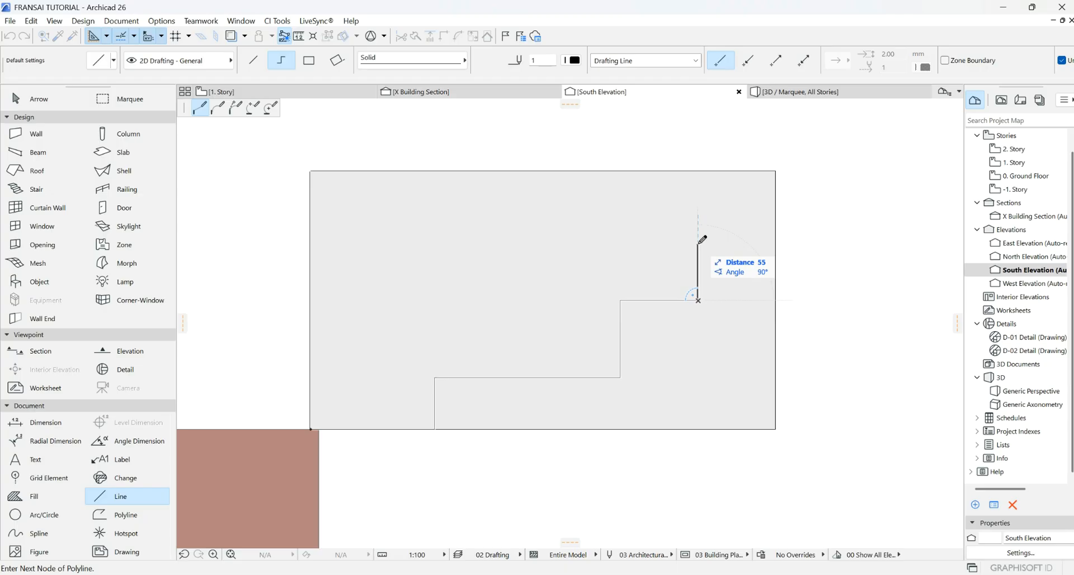
{"action": "left_click", "coordinate": [699, 243]}
{"action": "left_click", "coordinate": [776, 243]}
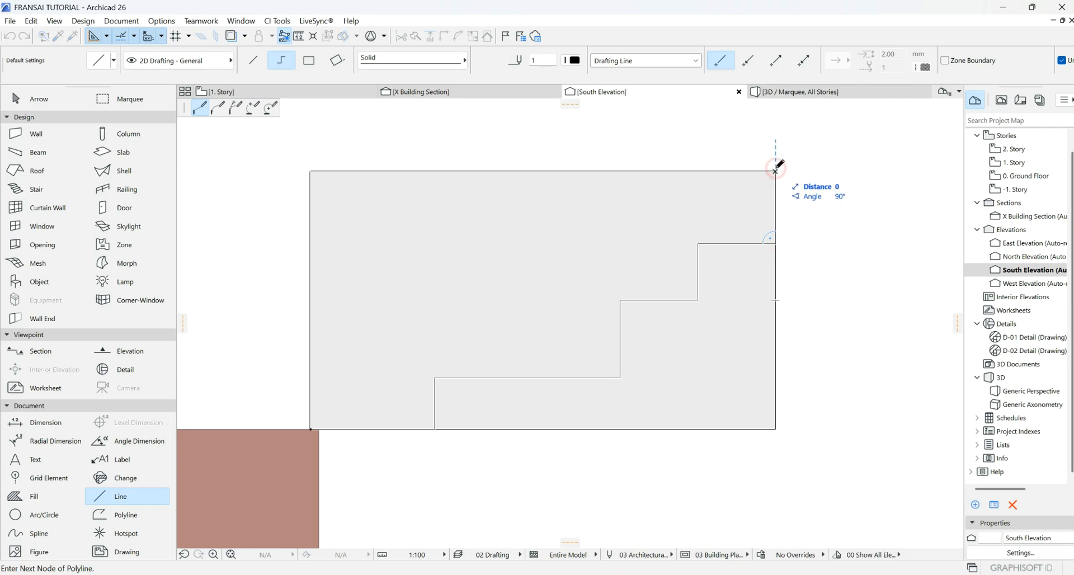
{"action": "left_click", "coordinate": [775, 171]}
{"action": "scroll", "coordinate": [766, 317], "scroll_direction": "down", "scroll_amount": 4}
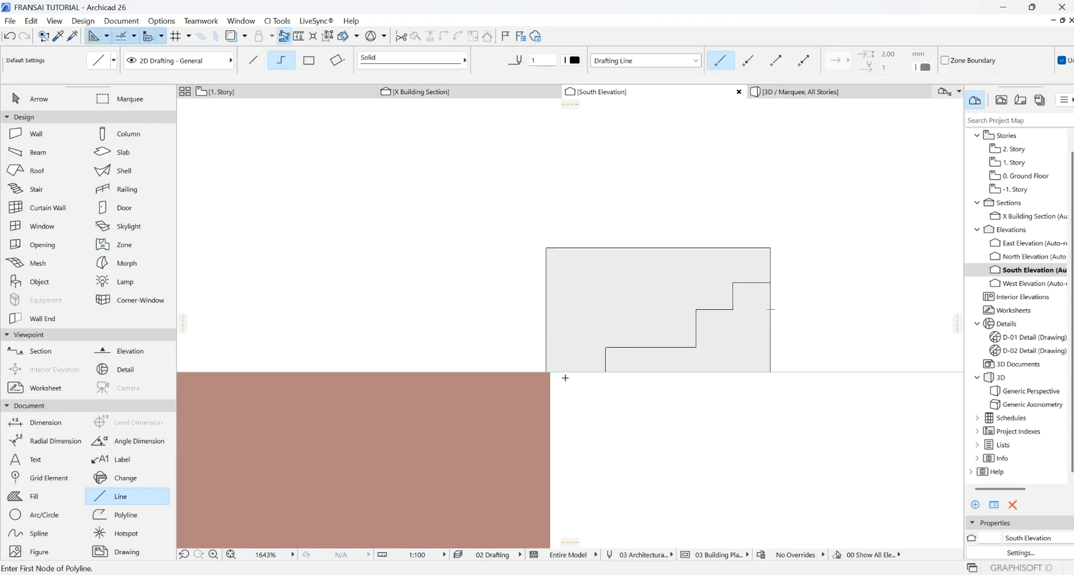
{"action": "left_click", "coordinate": [547, 371]}
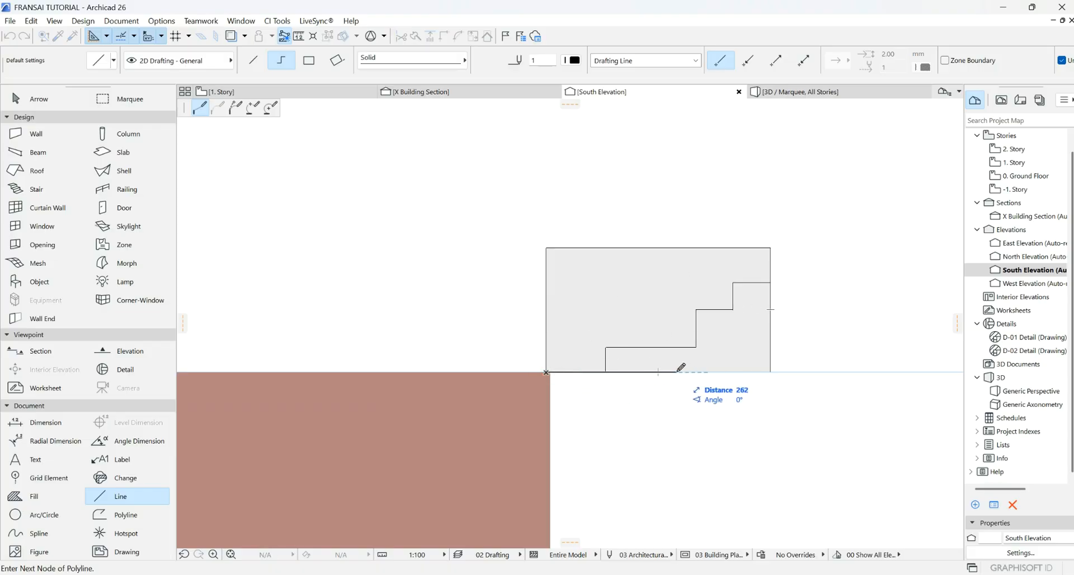
{"action": "key", "text": "Escape"}
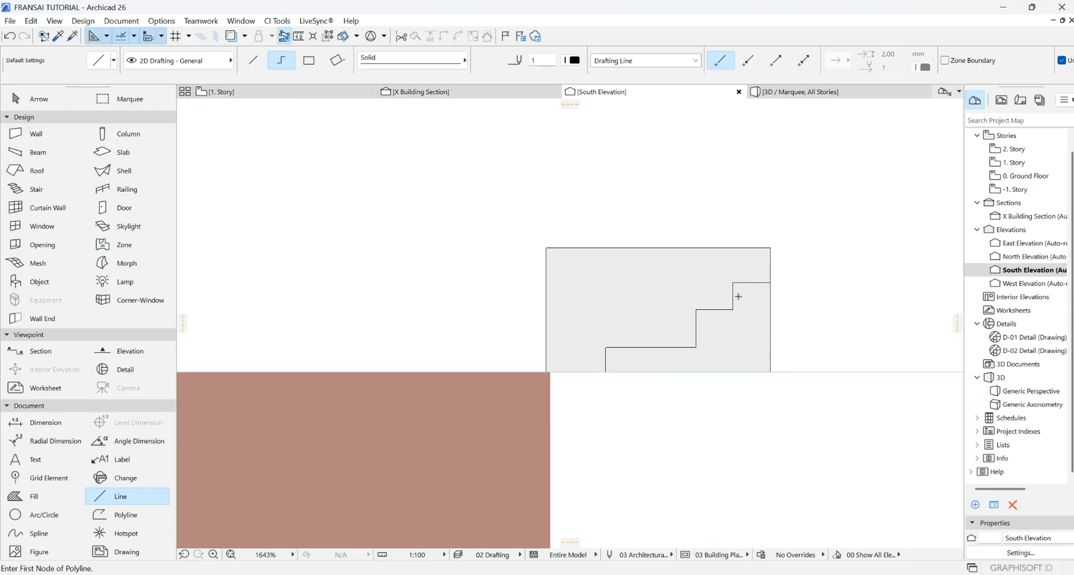
{"action": "scroll", "coordinate": [759, 301], "scroll_direction": "up", "scroll_amount": 4}
- Select the grey fill and insert nodes on its right and lower edges at the top step
{"action": "key", "text": "Escape"}
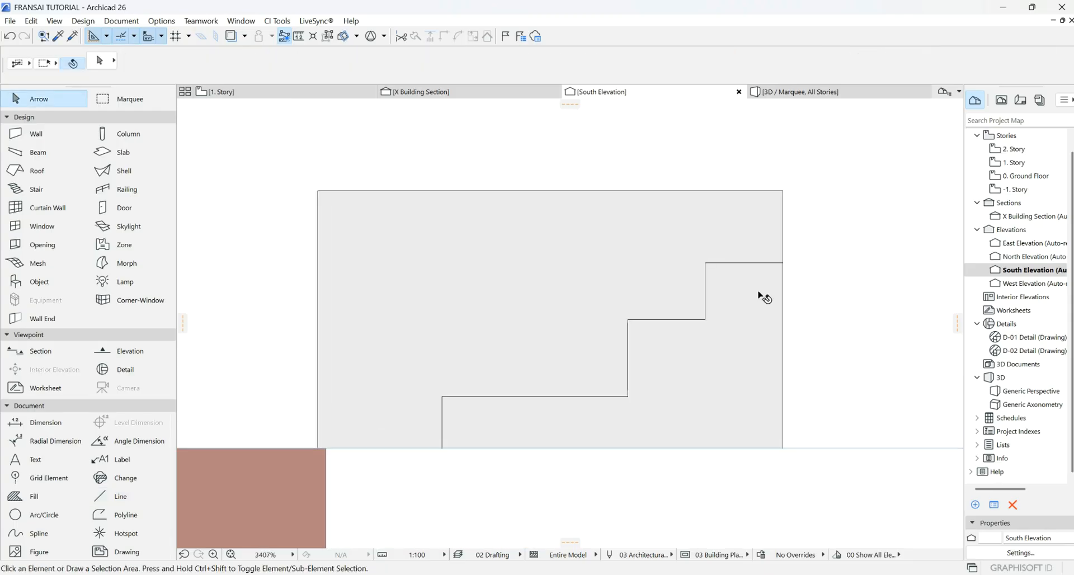
{"action": "left_click", "coordinate": [762, 295]}
{"action": "left_click", "coordinate": [783, 307]}
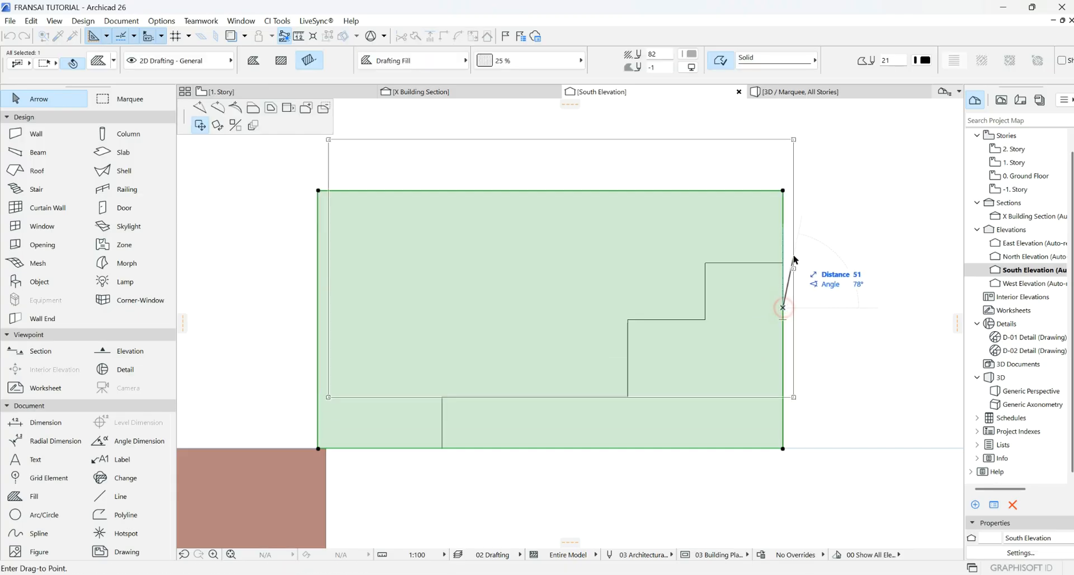
{"action": "left_click", "coordinate": [200, 108]}
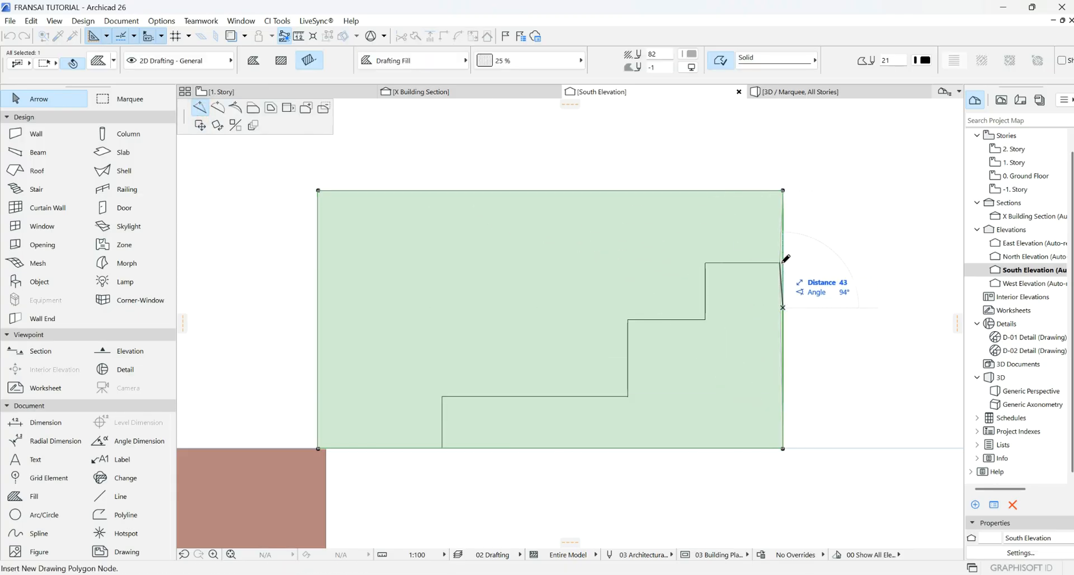
{"action": "left_click", "coordinate": [782, 263]}
{"action": "left_click", "coordinate": [782, 304]}
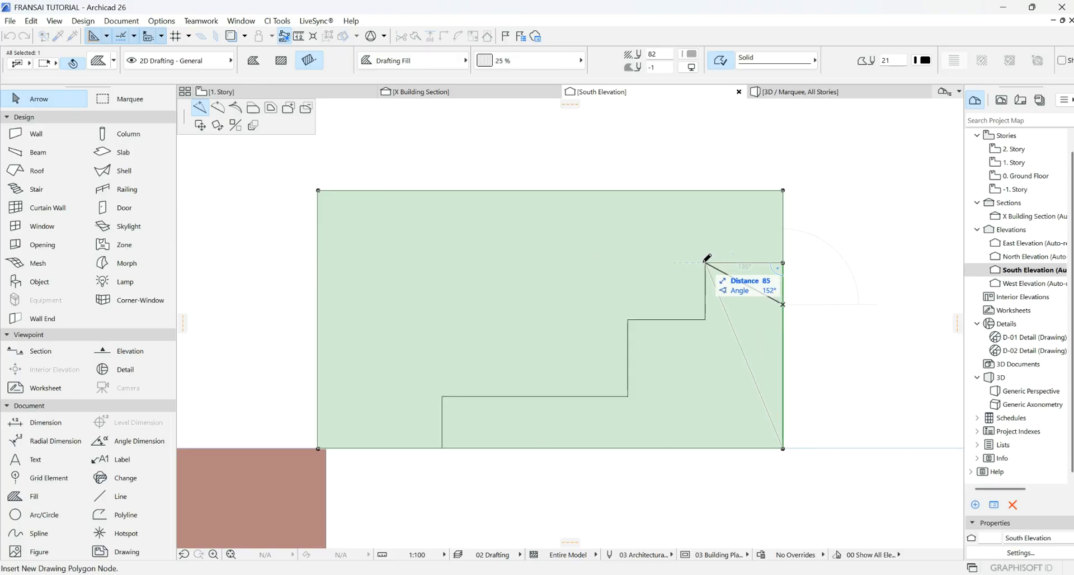
{"action": "left_click", "coordinate": [706, 263]}
- Move the fill's bottom-right corner up to the second step and add the second- and third-step corner nodes
{"action": "left_click", "coordinate": [783, 448]}
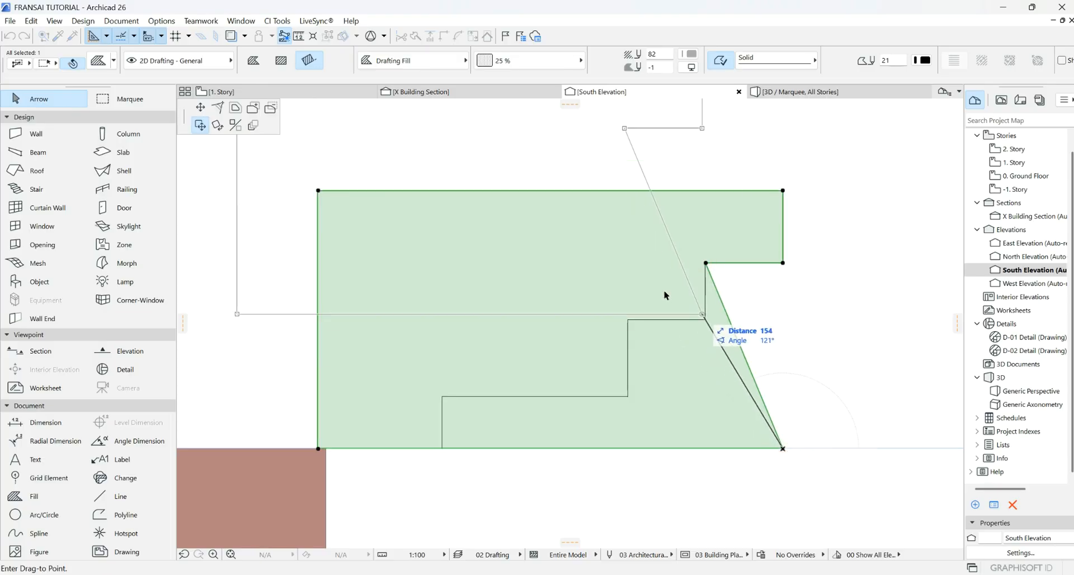
{"action": "left_click", "coordinate": [706, 319]}
{"action": "left_click", "coordinate": [648, 337]}
{"action": "left_click", "coordinate": [628, 320]}
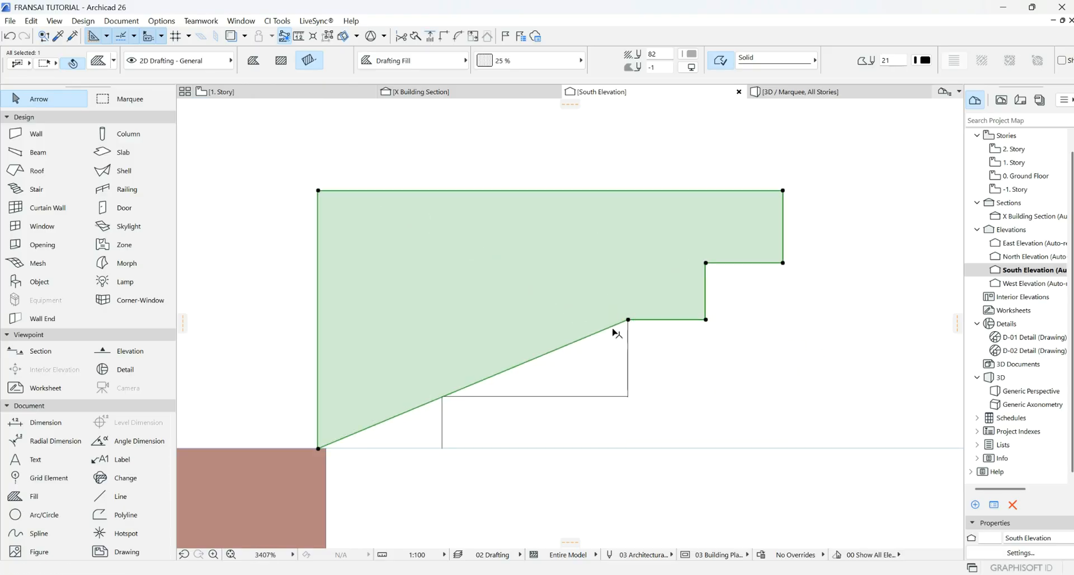
{"action": "left_click", "coordinate": [612, 327]}
{"action": "left_click", "coordinate": [627, 397]}
- Form the bottom step from the sloped bottom edge, then deselect the finished stepped fill
{"action": "left_click", "coordinate": [480, 417]}
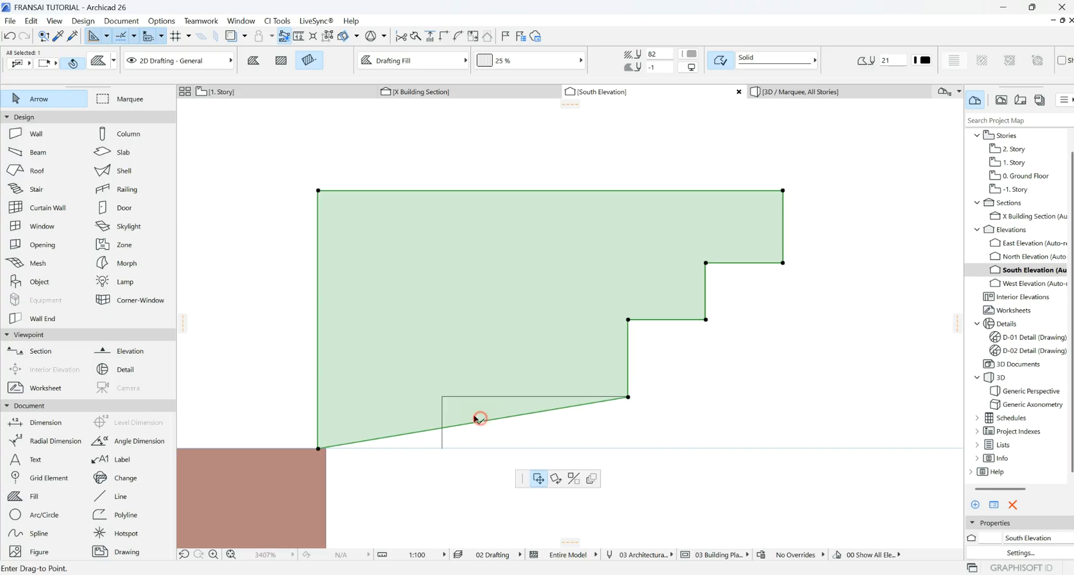
{"action": "key", "text": "Escape"}
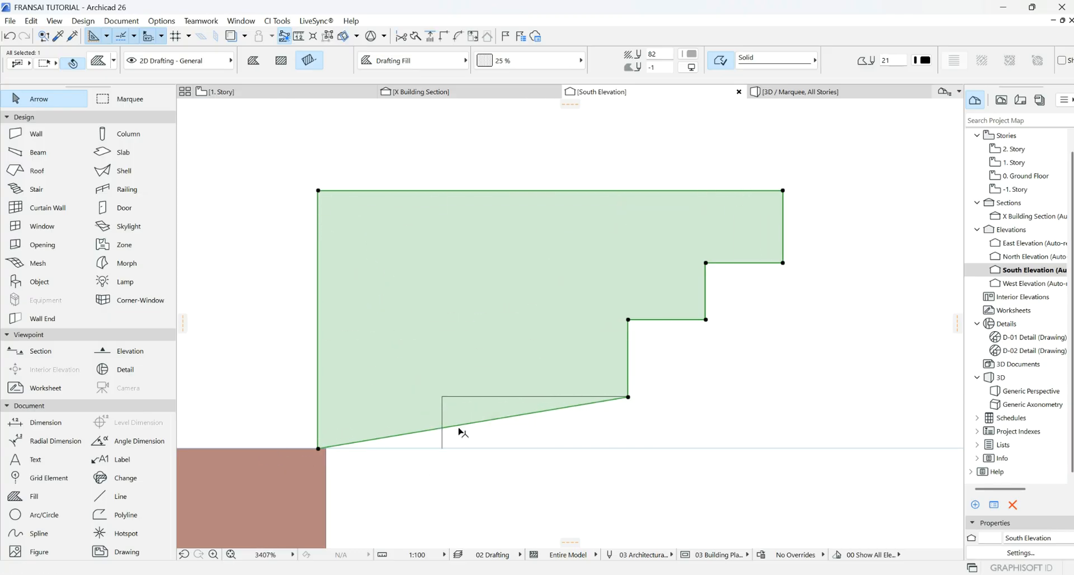
{"action": "left_click", "coordinate": [458, 425]}
{"action": "left_click", "coordinate": [443, 447]}
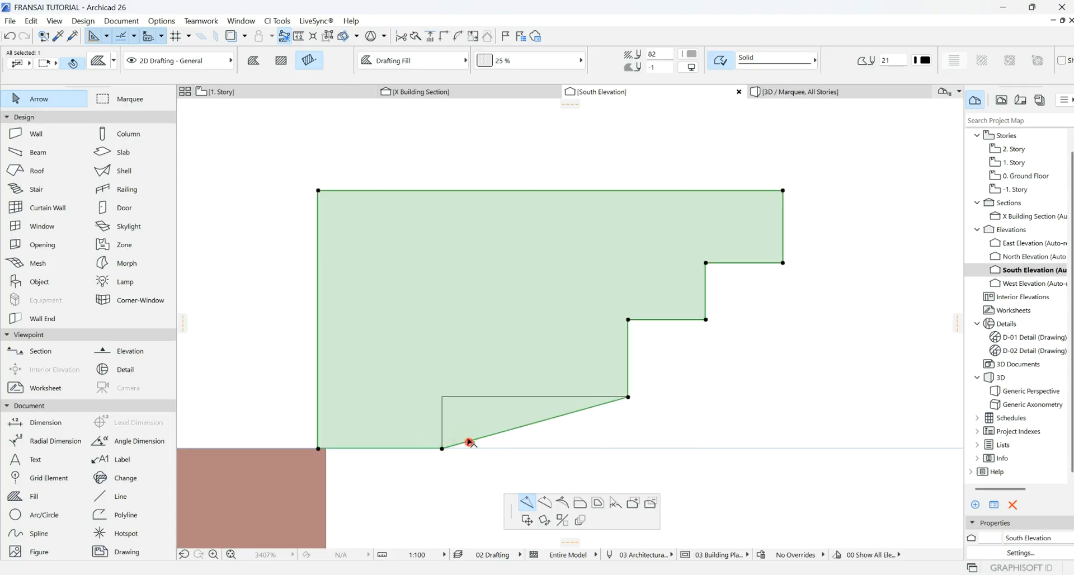
{"action": "left_click", "coordinate": [470, 441]}
{"action": "left_click", "coordinate": [442, 397]}
{"action": "left_click", "coordinate": [743, 364]}
{"action": "scroll", "coordinate": [620, 311], "scroll_direction": "down", "scroll_amount": 10}
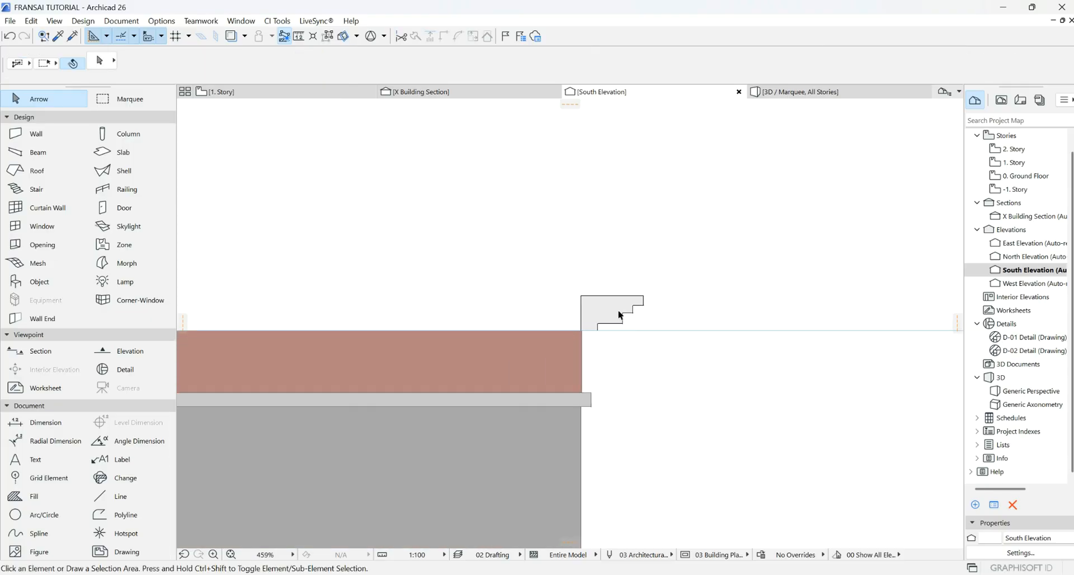
{"action": "scroll", "coordinate": [540, 330], "scroll_direction": "up", "scroll_amount": 8}
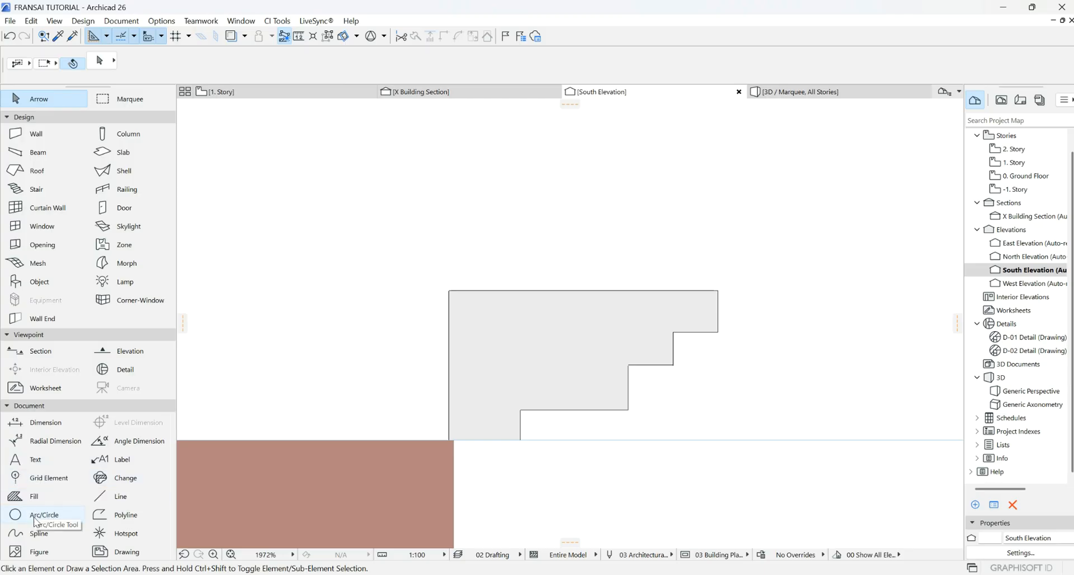
- Try rounding the stepped fill's inner corner with radius 75, then undo it
{"action": "scroll", "coordinate": [628, 403], "scroll_direction": "up", "scroll_amount": 3}
{"action": "left_click", "coordinate": [628, 380]}
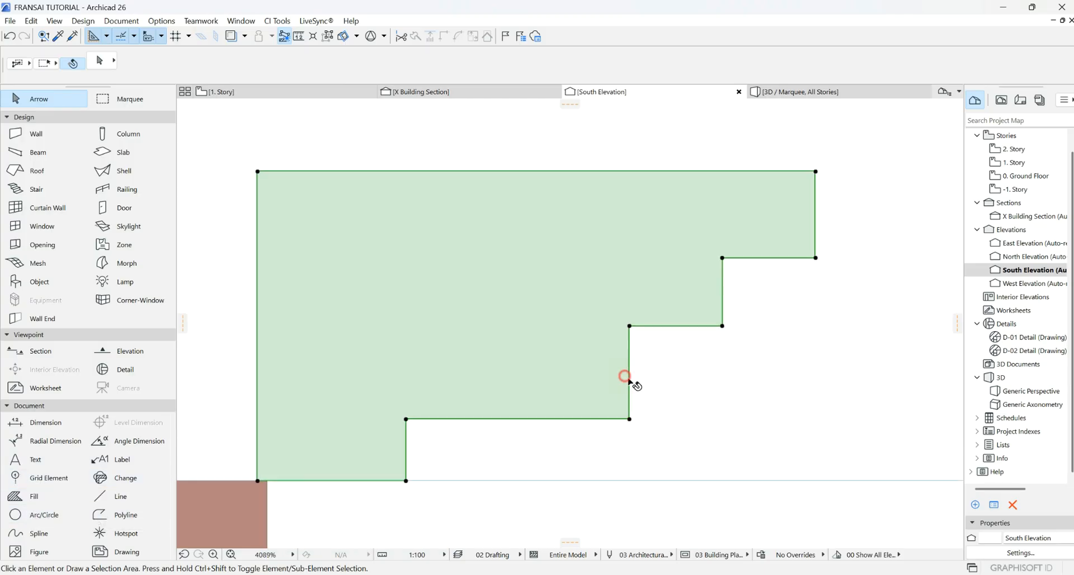
{"action": "left_click", "coordinate": [629, 418]}
{"action": "left_click", "coordinate": [218, 108]}
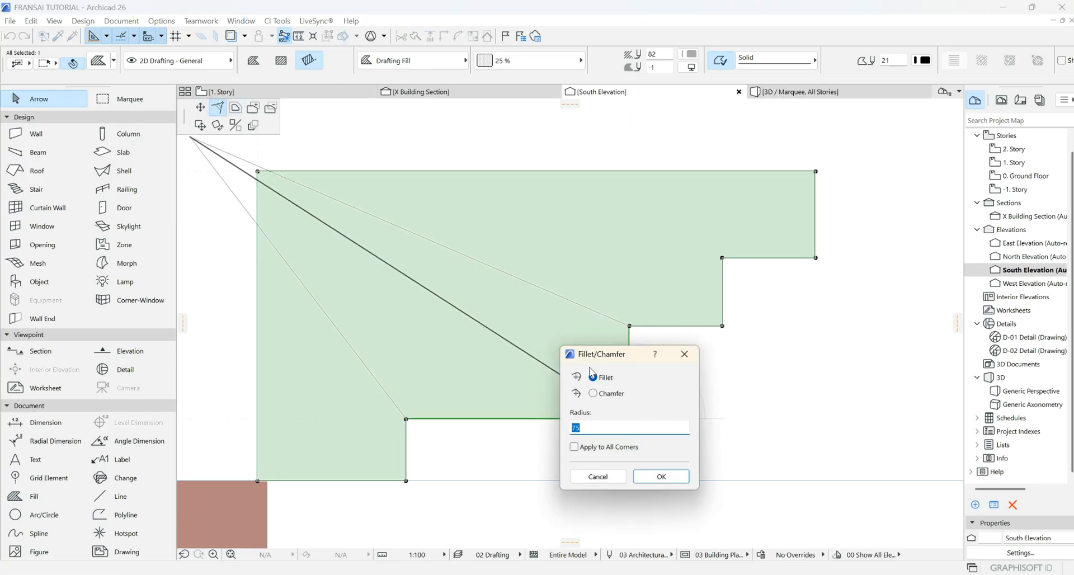
{"action": "left_click", "coordinate": [654, 476]}
{"action": "left_click", "coordinate": [754, 402]}
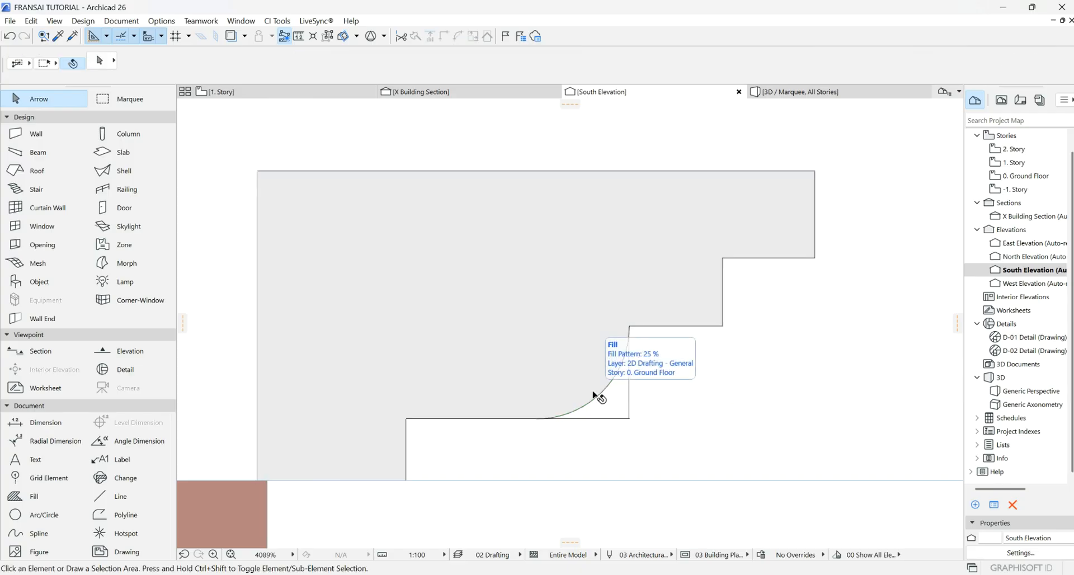
{"action": "key", "text": "ctrl+z"}
{"action": "scroll", "coordinate": [535, 352], "scroll_direction": "down", "scroll_amount": 3}
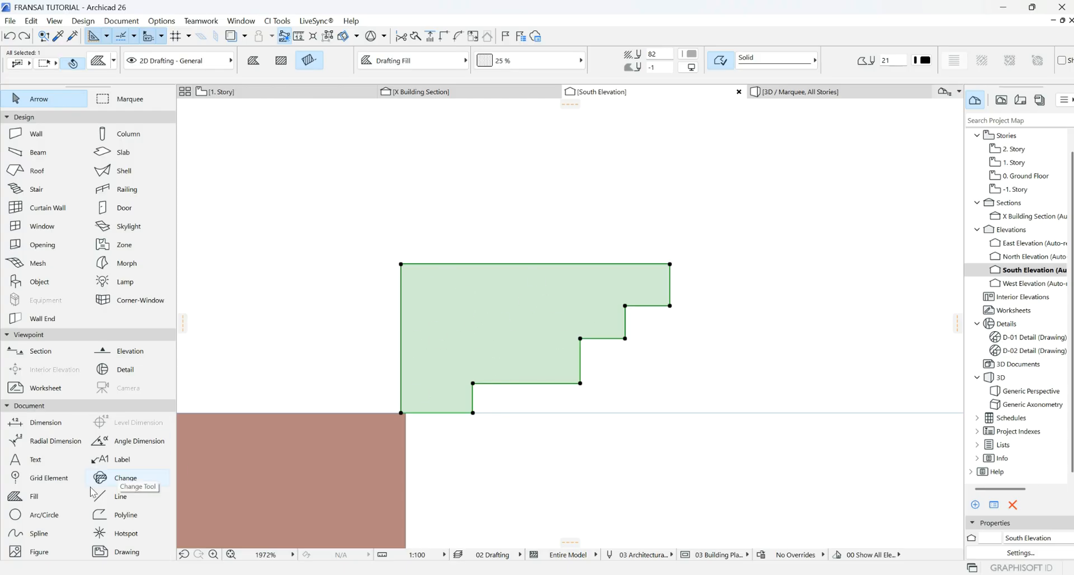
- Copy the stepped fill to the clipboard and deselect it
{"action": "right_click", "coordinate": [482, 309]}
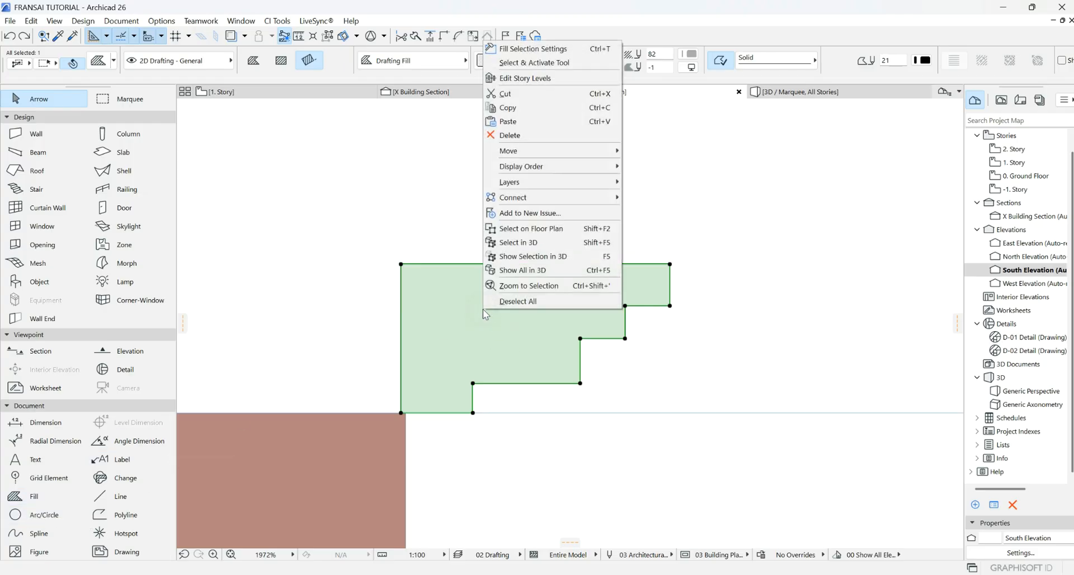
{"action": "left_click", "coordinate": [513, 108]}
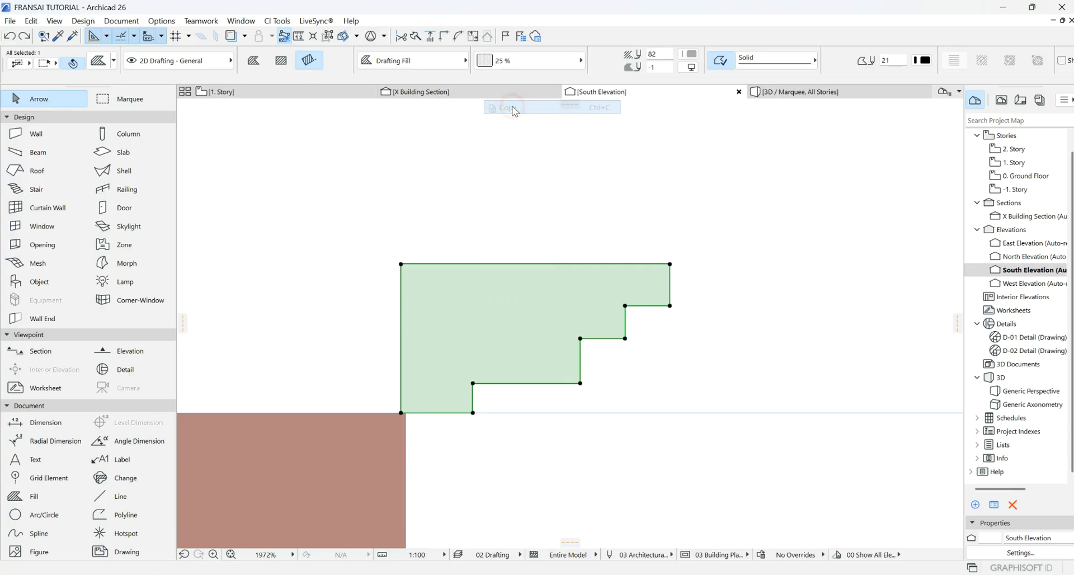
{"action": "left_click", "coordinate": [369, 150]}
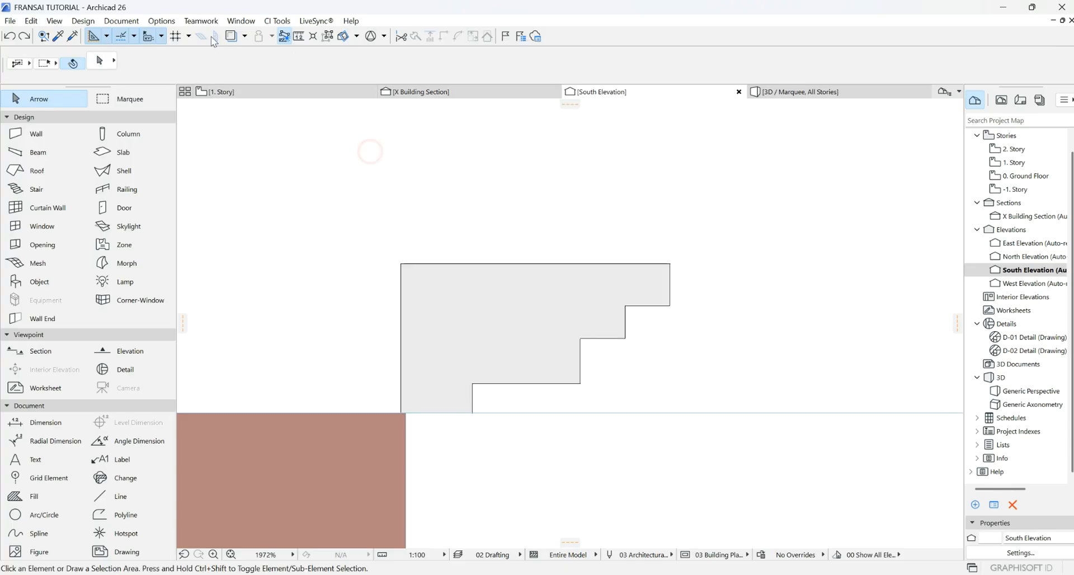
- Open the Complex Profiles Profile Manager from the Options menu
{"action": "left_click", "coordinate": [162, 21]}
{"action": "mouse_move", "coordinate": [210, 76]}
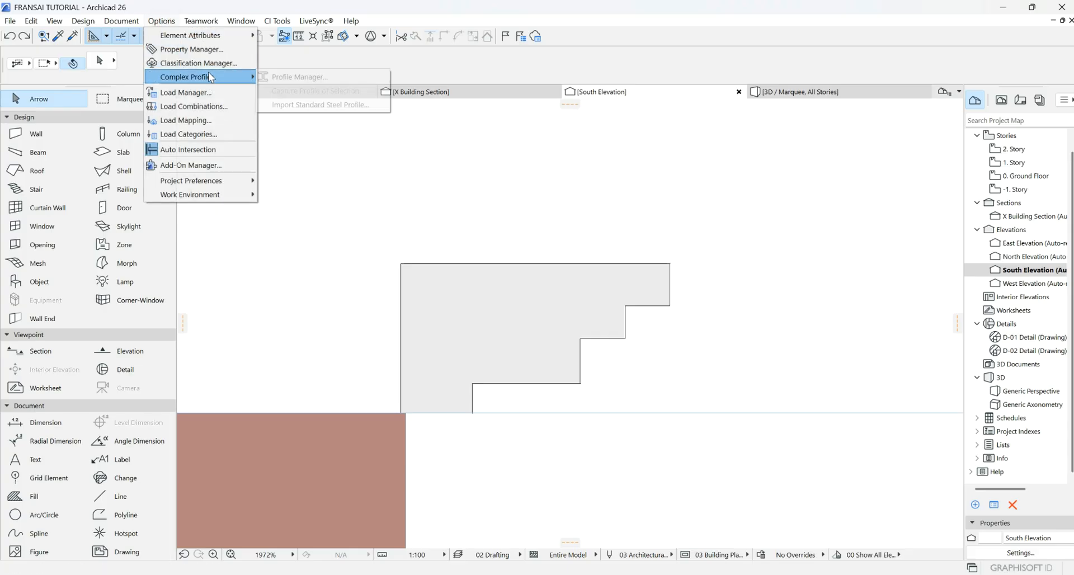
{"action": "left_click", "coordinate": [306, 79]}
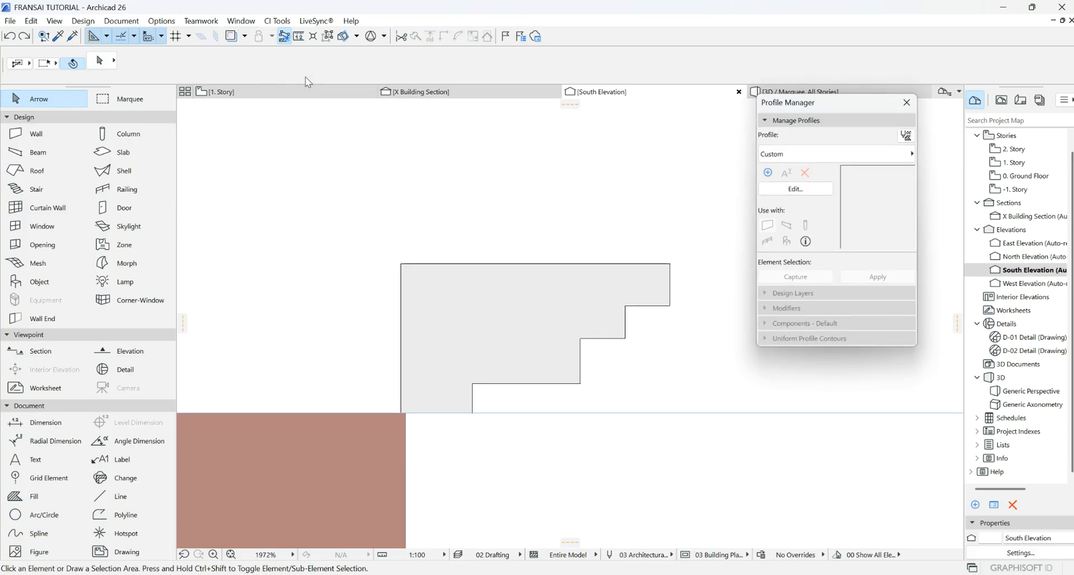
- Start a new custom profile and paste the copied stepped shape into it
{"action": "left_click", "coordinate": [796, 189]}
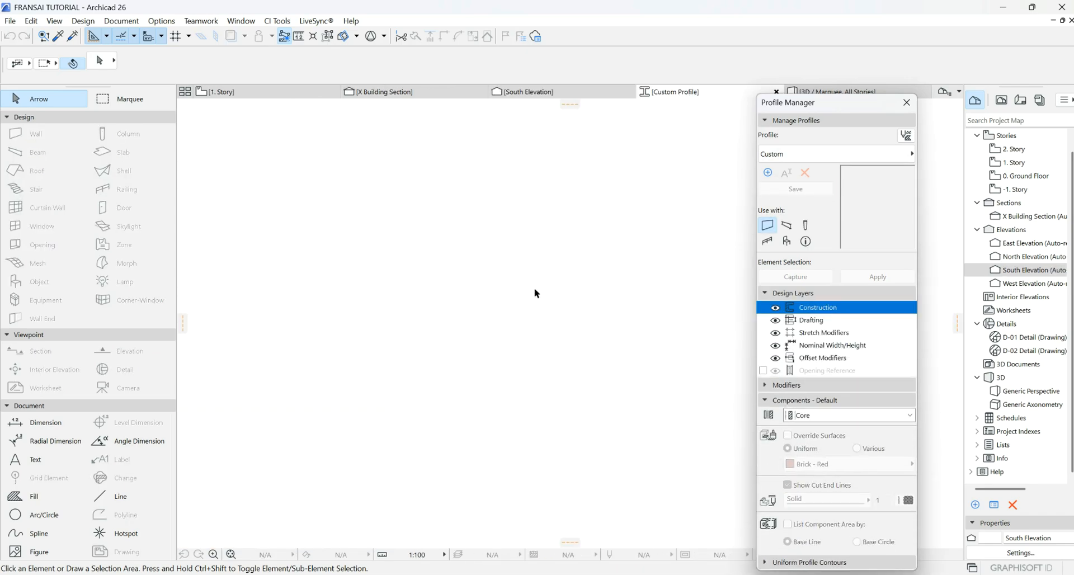
{"action": "right_click", "coordinate": [565, 267]}
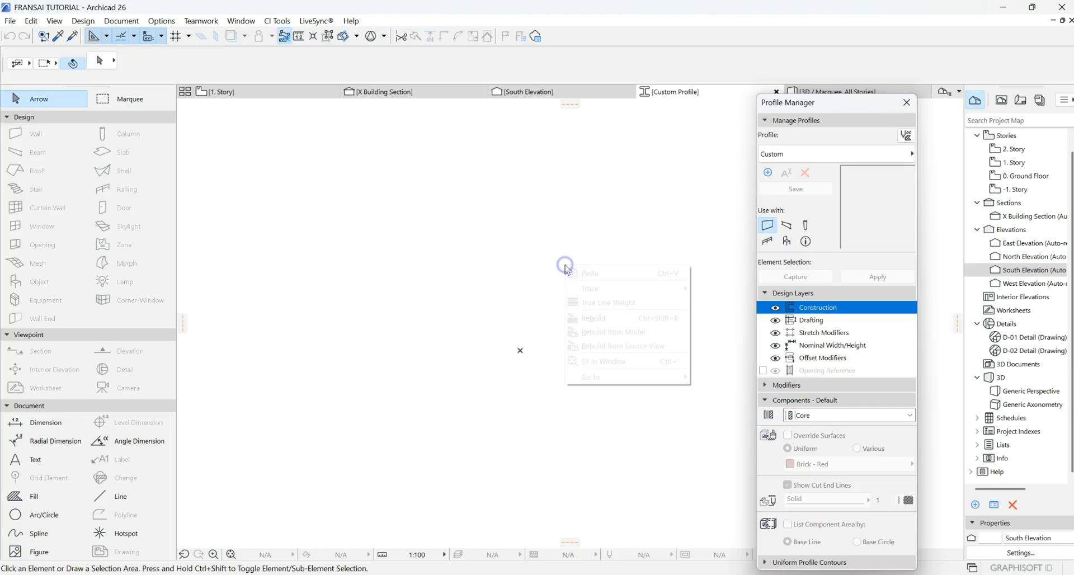
{"action": "left_click", "coordinate": [606, 270]}
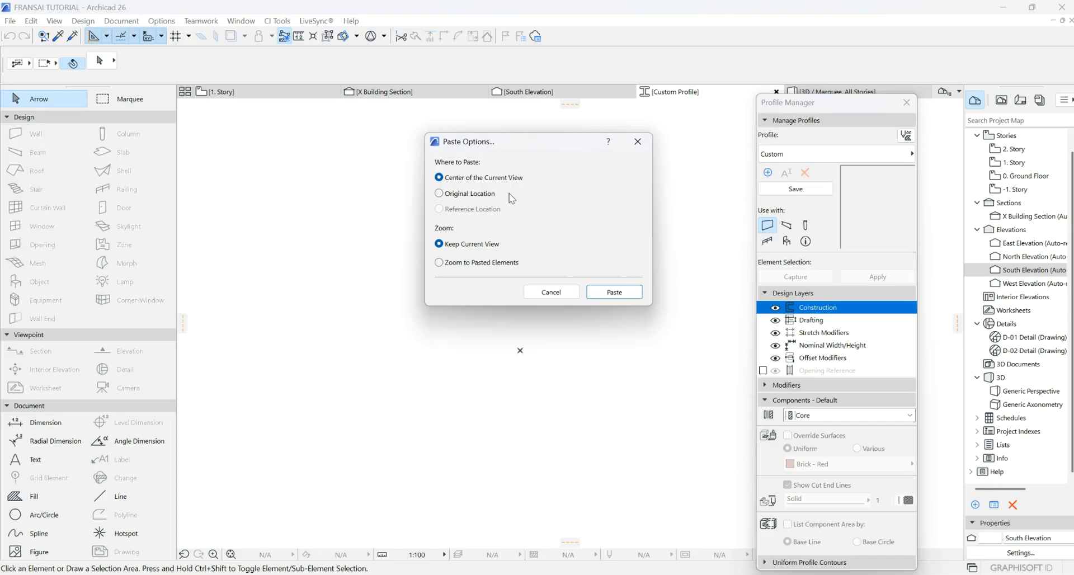
{"action": "left_click", "coordinate": [593, 299]}
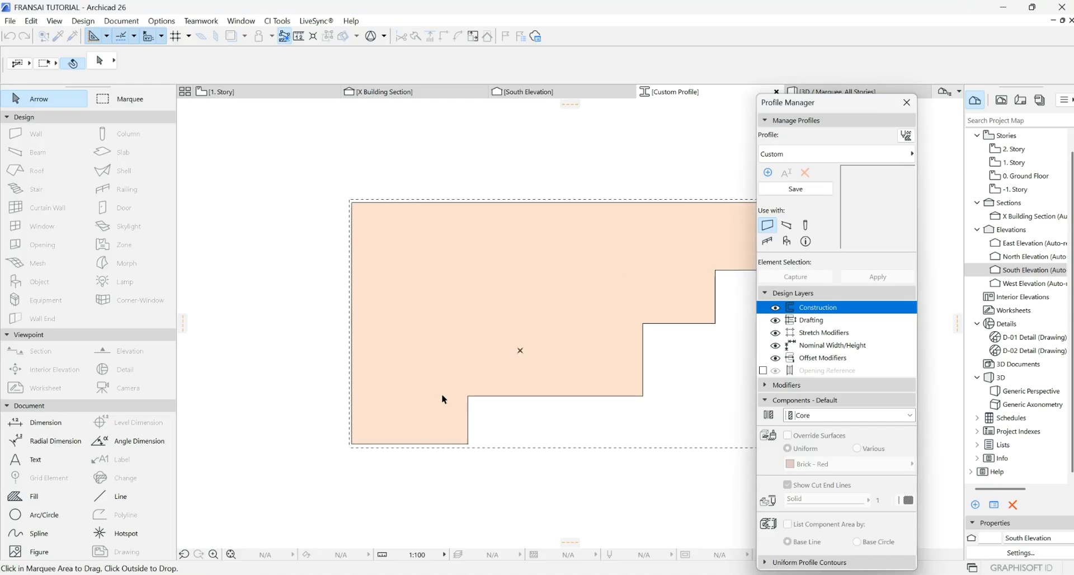
{"action": "scroll", "coordinate": [282, 295], "scroll_direction": "down", "scroll_amount": 2}
{"action": "left_click", "coordinate": [350, 198]}
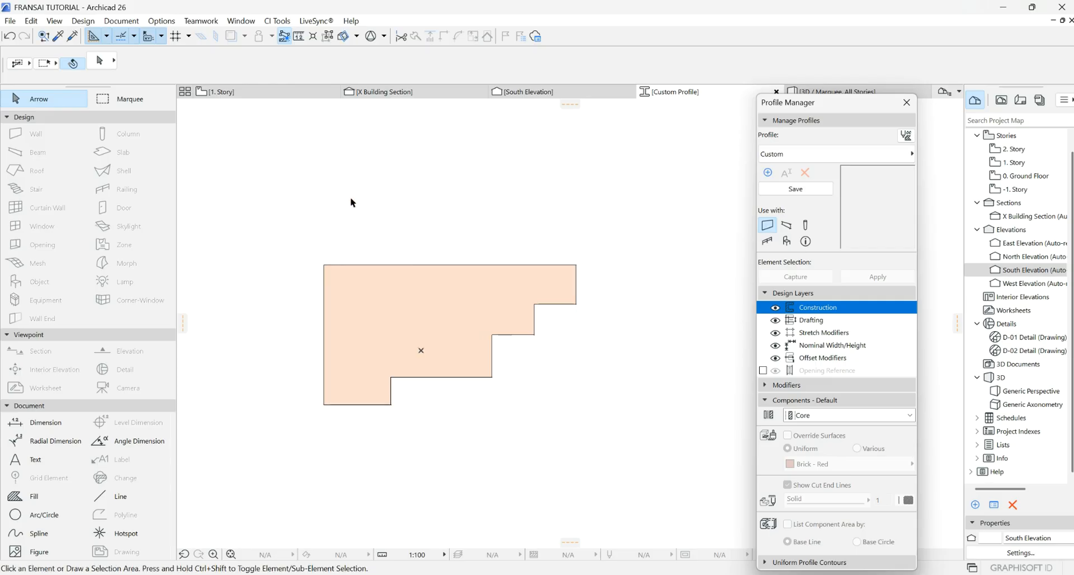
- Drag the pasted polygon so its bottom-left corner sits on the profile origin
{"action": "left_click", "coordinate": [347, 186]}
{"action": "left_click", "coordinate": [399, 157]}
{"action": "left_click", "coordinate": [333, 401]}
{"action": "left_click", "coordinate": [325, 404]}
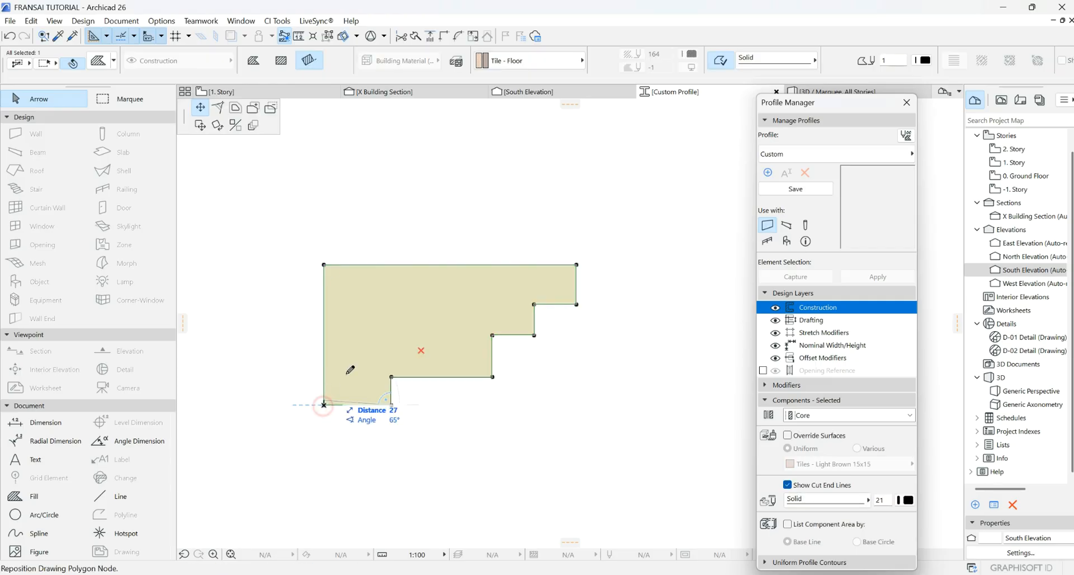
{"action": "left_click", "coordinate": [200, 125]}
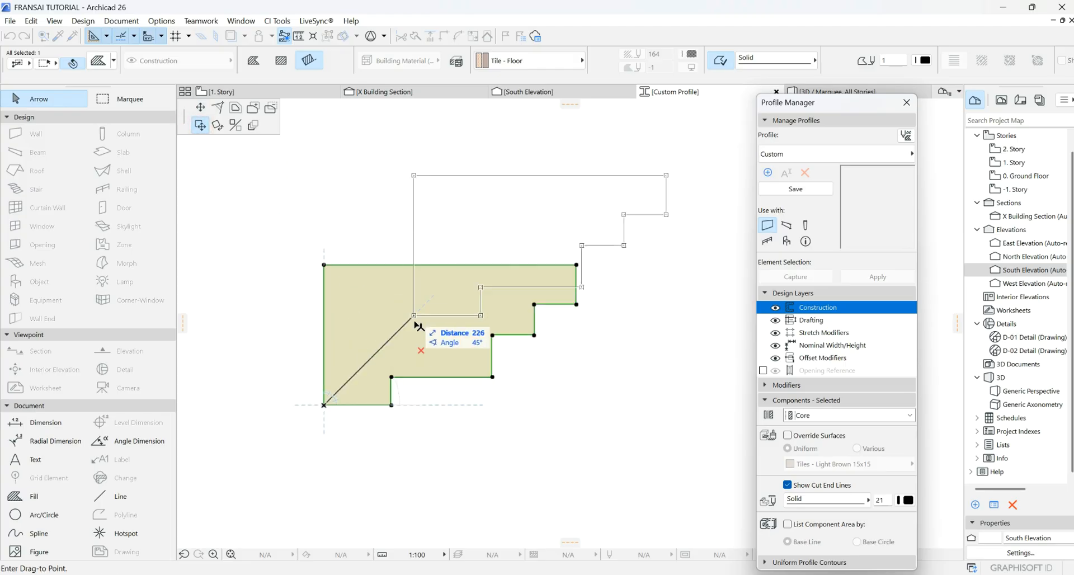
{"action": "left_click", "coordinate": [422, 354]}
{"action": "scroll", "coordinate": [421, 354], "scroll_direction": "up", "scroll_amount": 4}
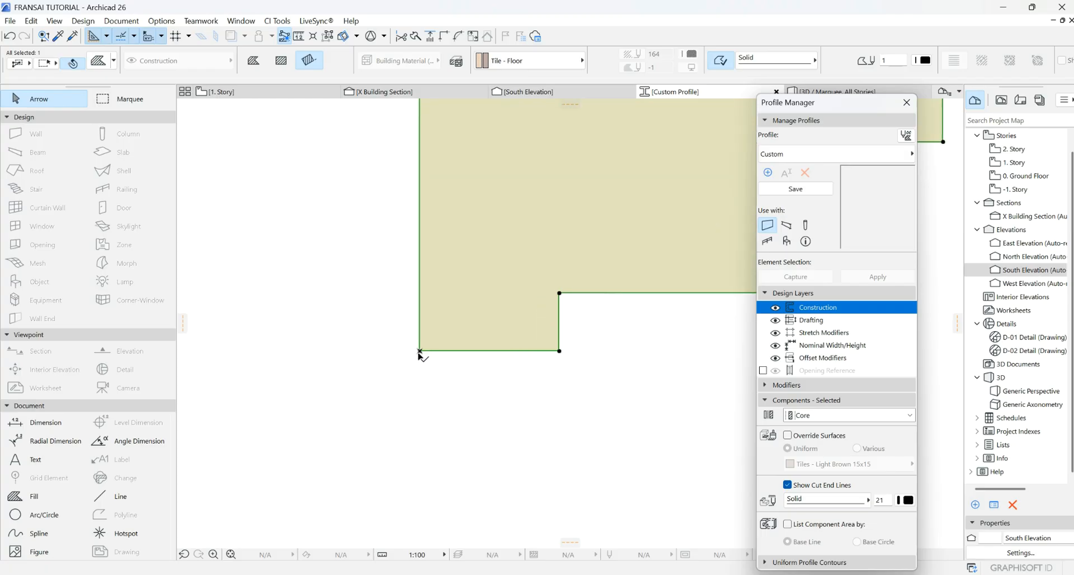
{"action": "scroll", "coordinate": [417, 348], "scroll_direction": "down", "scroll_amount": 2}
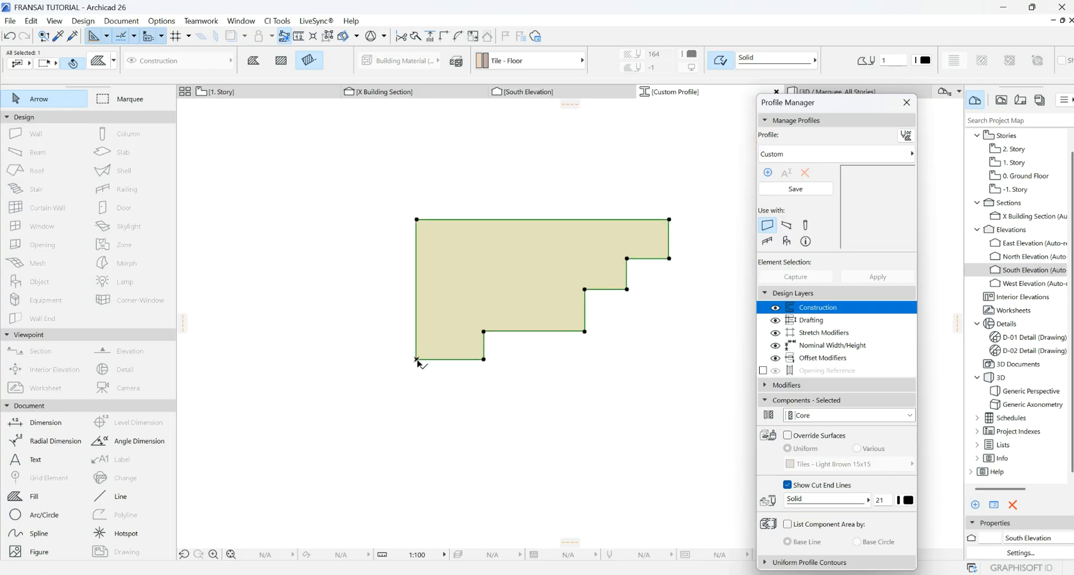
{"action": "scroll", "coordinate": [417, 361], "scroll_direction": "up", "scroll_amount": 3}
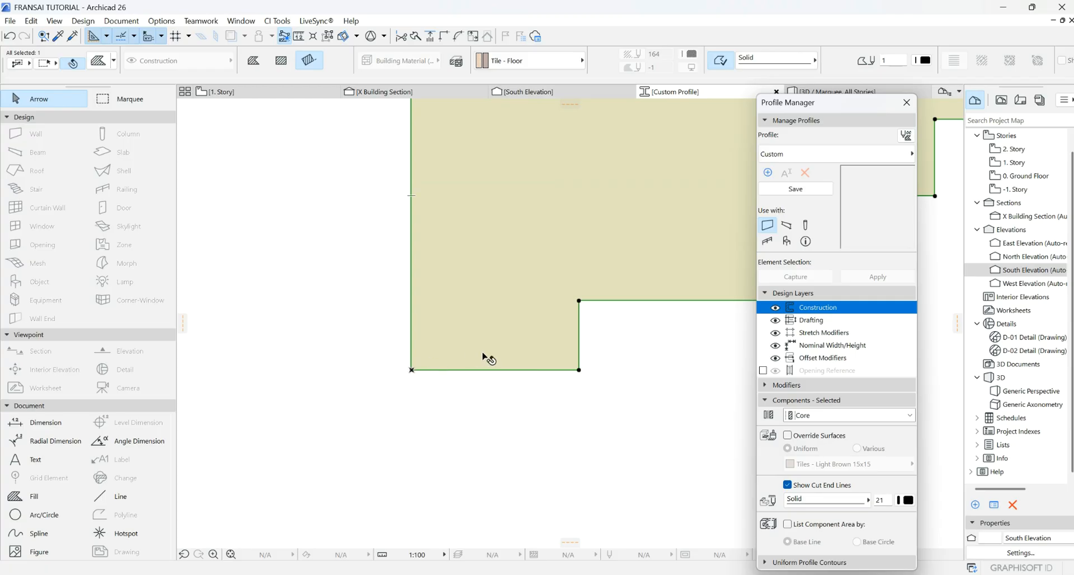
{"action": "scroll", "coordinate": [487, 354], "scroll_direction": "down", "scroll_amount": 2}
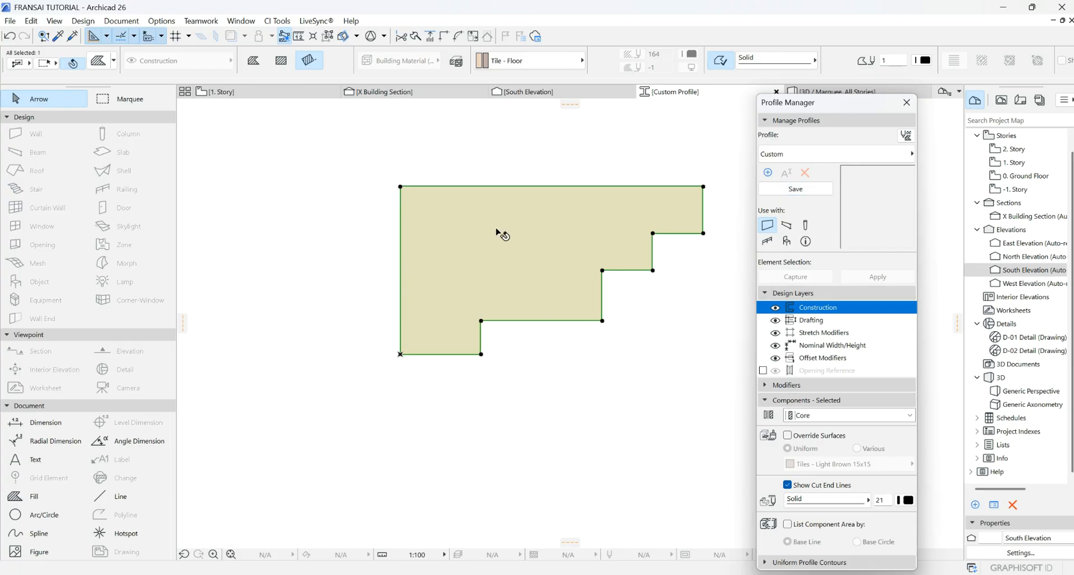
- Override the profile's surface with Stucco - White Fine
{"action": "left_click", "coordinate": [788, 436]}
{"action": "left_click", "coordinate": [833, 464]}
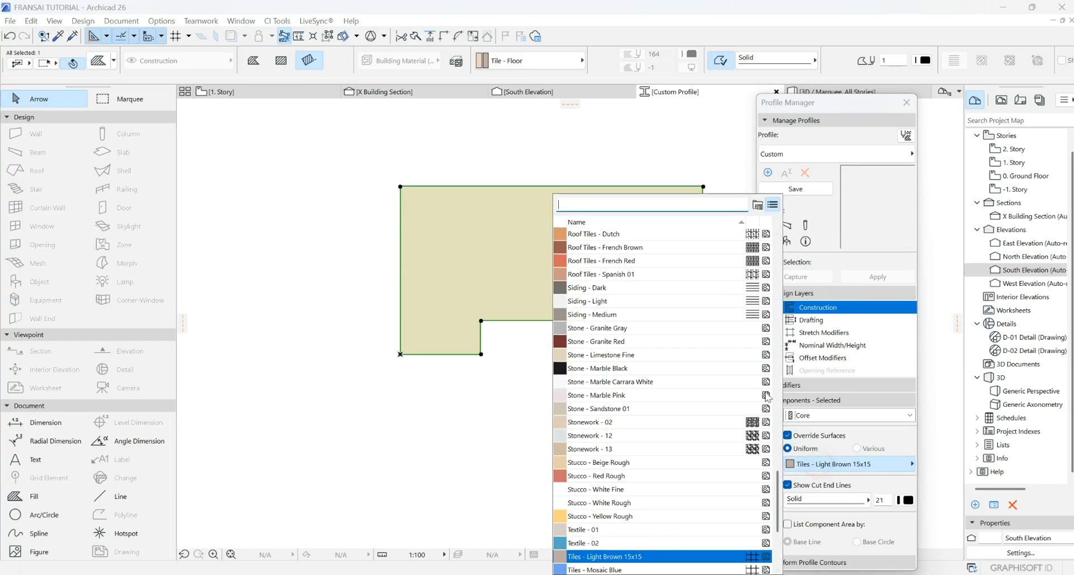
{"action": "scroll", "coordinate": [643, 431], "scroll_direction": "down", "scroll_amount": 4}
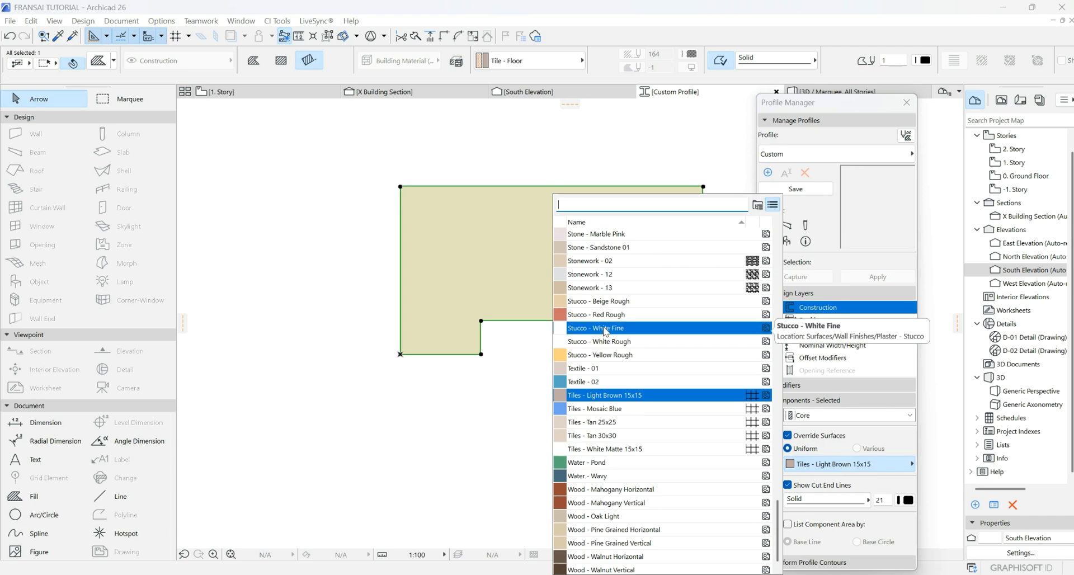
{"action": "left_click", "coordinate": [606, 330]}
- Save the profile under the new name STEP PARAPET
{"action": "left_click", "coordinate": [788, 189]}
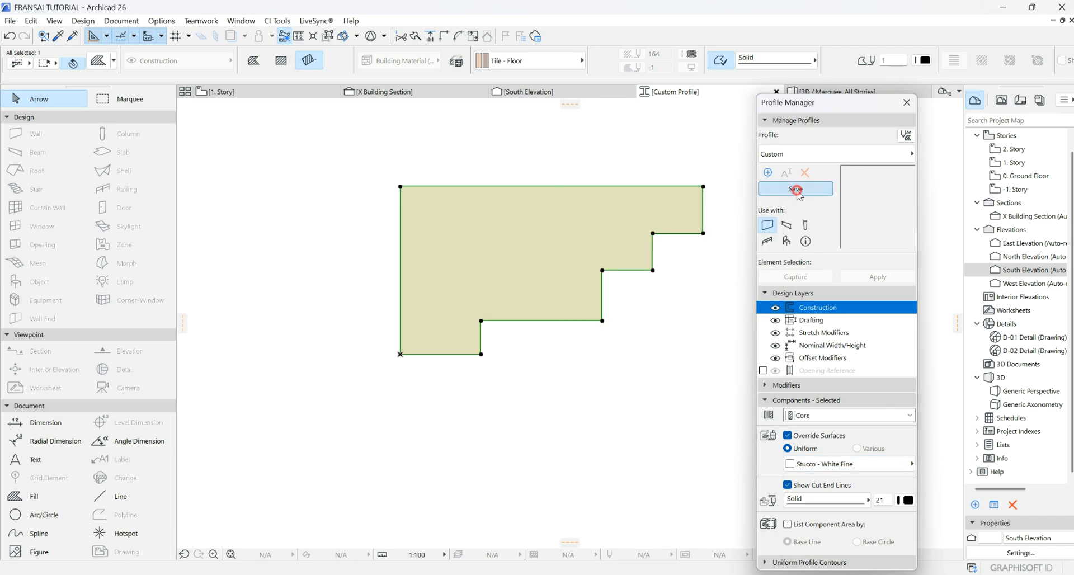
{"action": "type", "text": "PARAPET"}
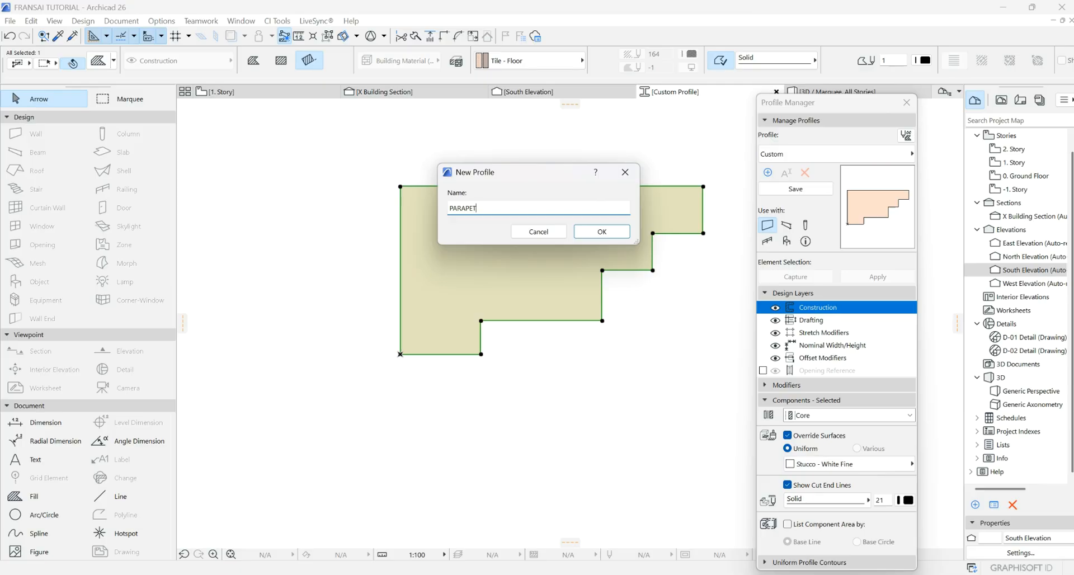
{"action": "left_click", "coordinate": [449, 208]}
{"action": "type", "text": "STEP"}
{"action": "left_click", "coordinate": [593, 234]}
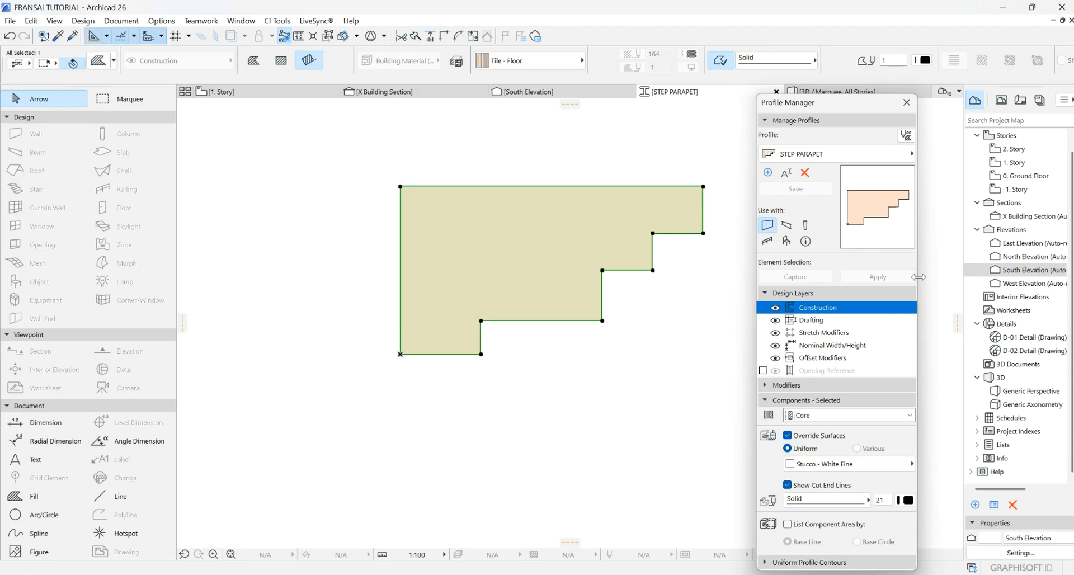
- Close the Profile Manager and open the 1. Story floor plan with nothing selected
{"action": "left_click", "coordinate": [906, 104]}
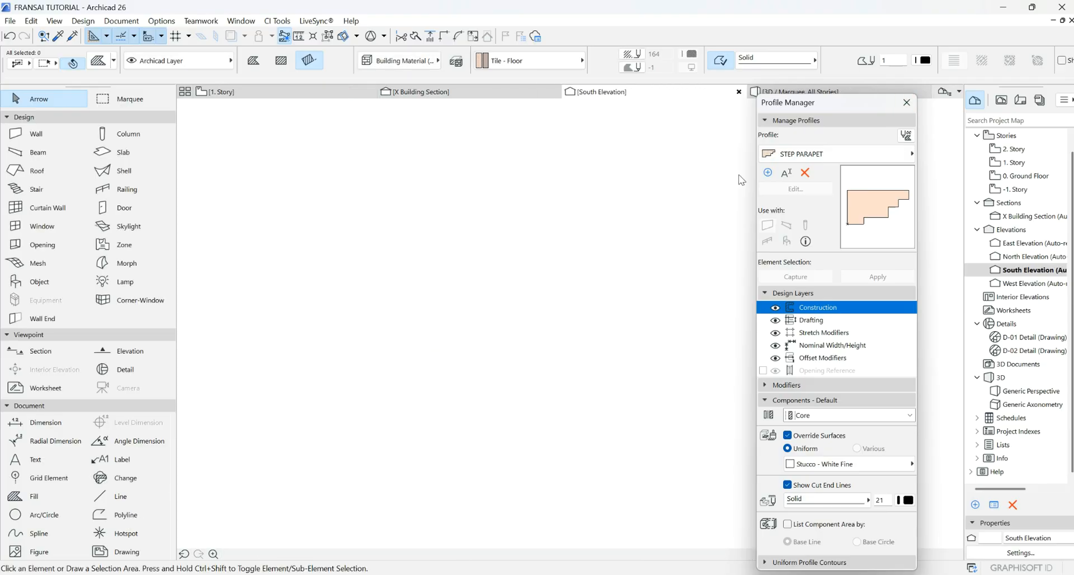
{"action": "scroll", "coordinate": [691, 318], "scroll_direction": "down", "scroll_amount": 10}
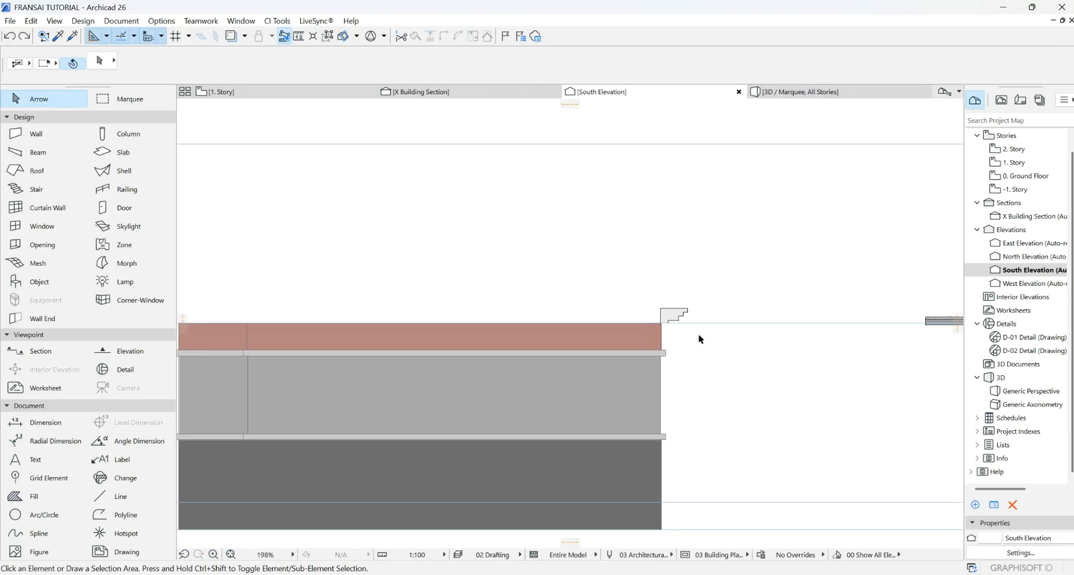
{"action": "double_click", "coordinate": [1017, 166]}
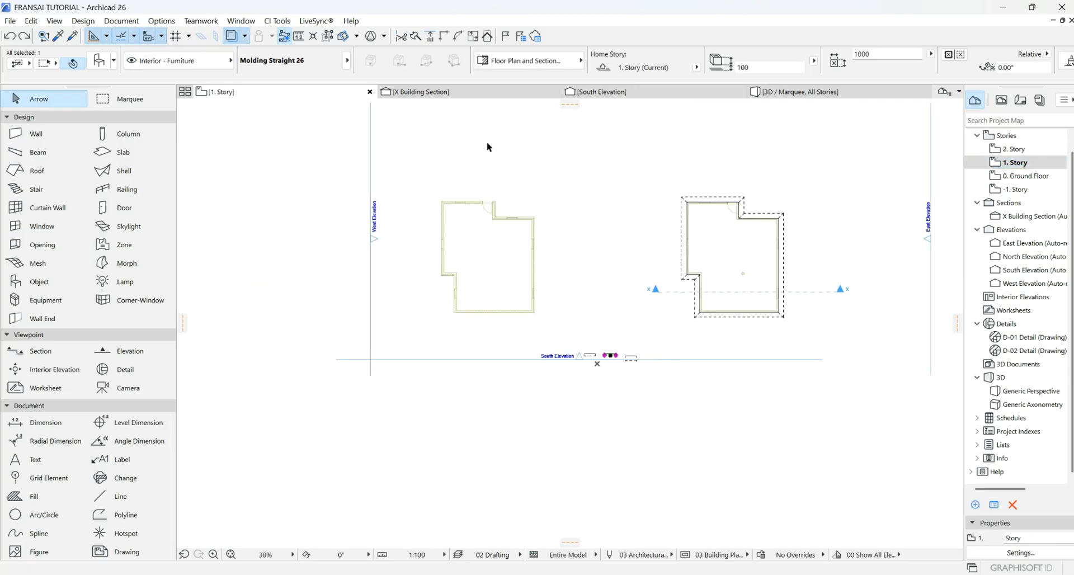
{"action": "scroll", "coordinate": [437, 181], "scroll_direction": "up", "scroll_amount": 3}
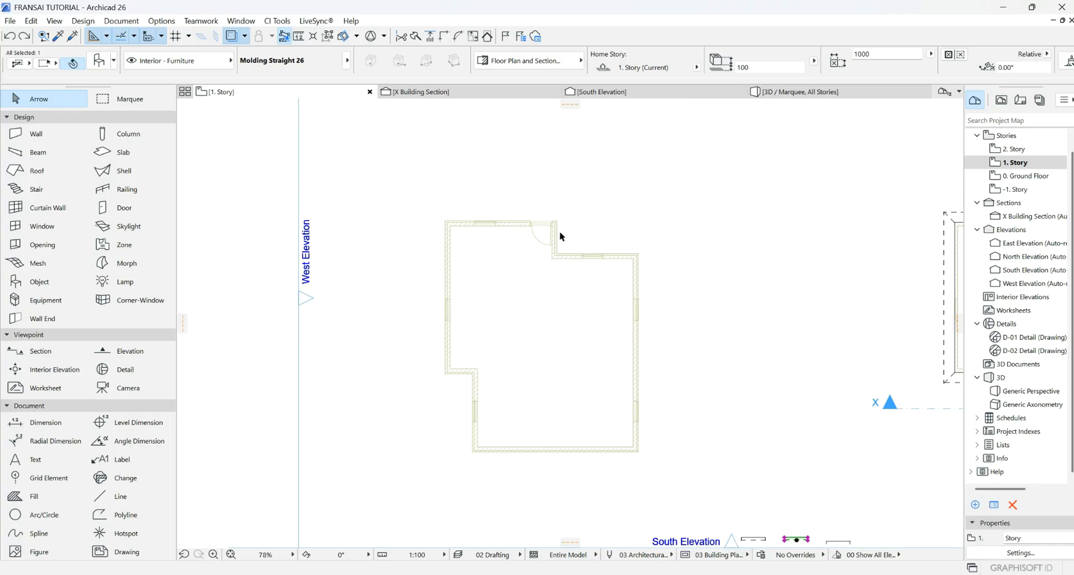
{"action": "left_click", "coordinate": [388, 180]}
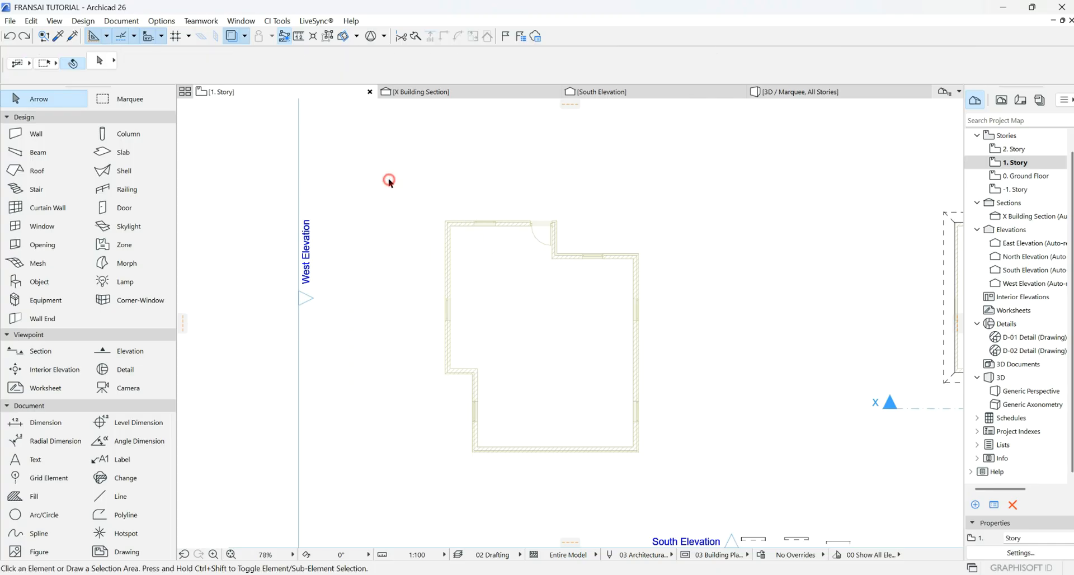
- Set the Wall tool to a Complex Profile structure using STEP PARAPET
{"action": "left_click", "coordinate": [29, 133]}
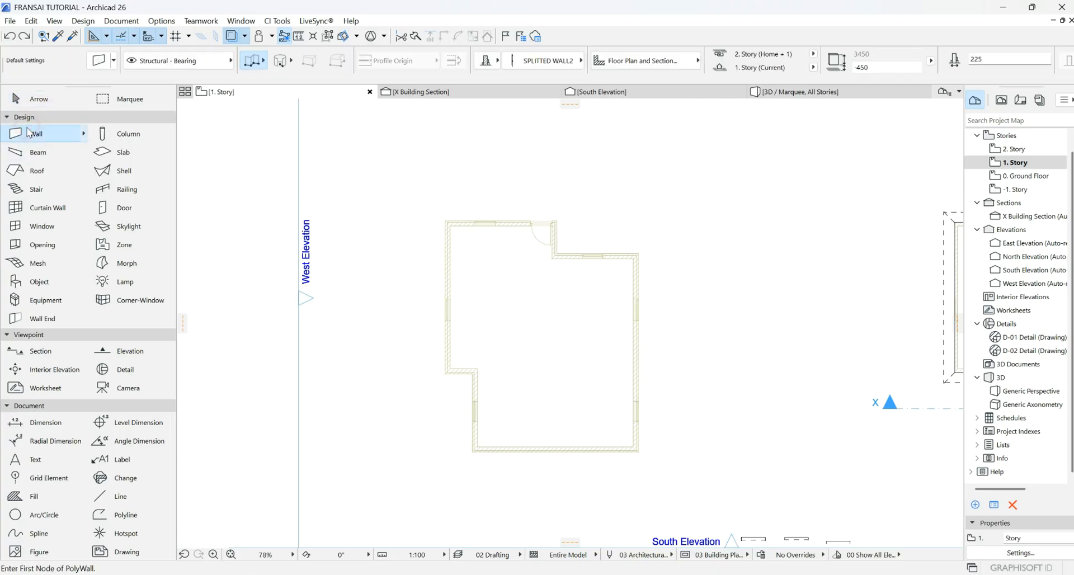
{"action": "left_click", "coordinate": [486, 61]}
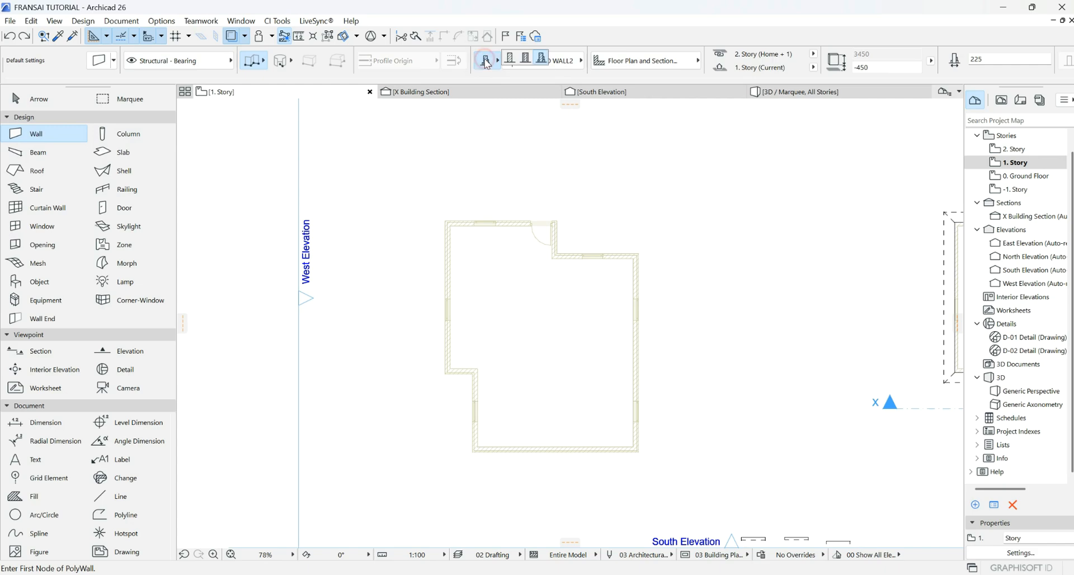
{"action": "left_click", "coordinate": [543, 60]}
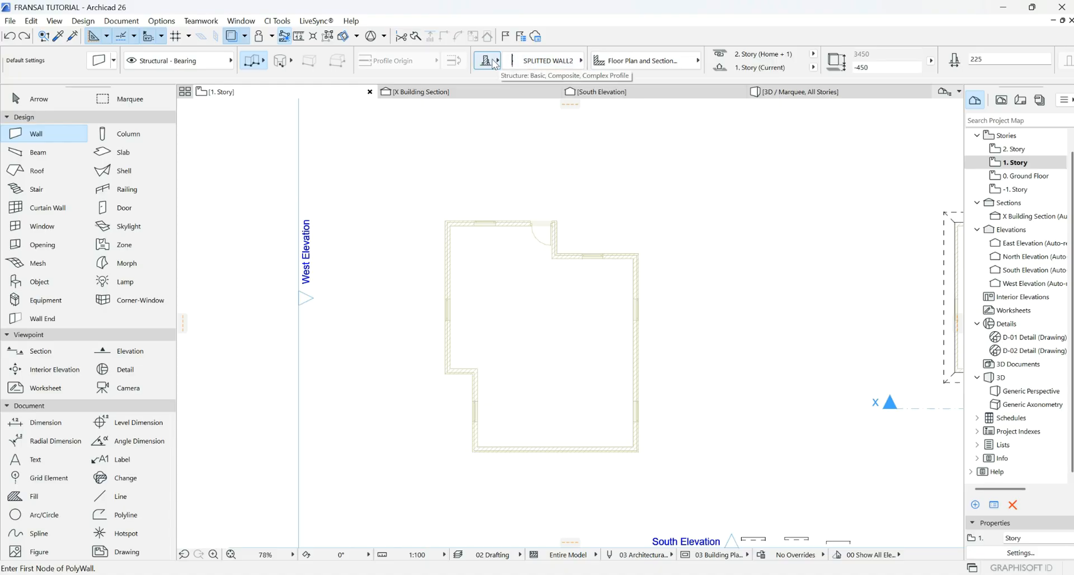
{"action": "left_click", "coordinate": [492, 63]}
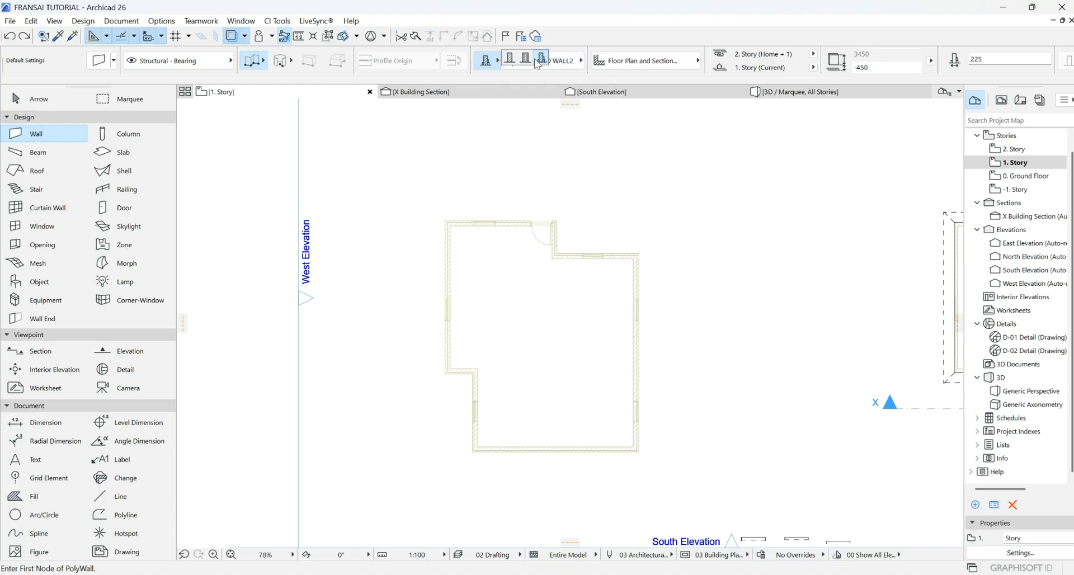
{"action": "left_click", "coordinate": [564, 63]}
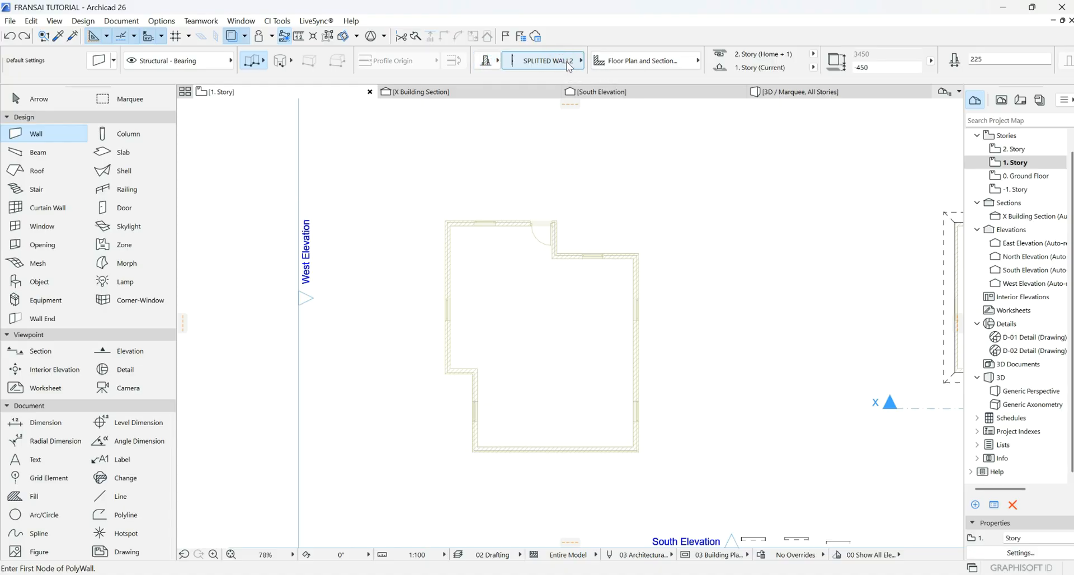
{"action": "left_click", "coordinate": [568, 65]}
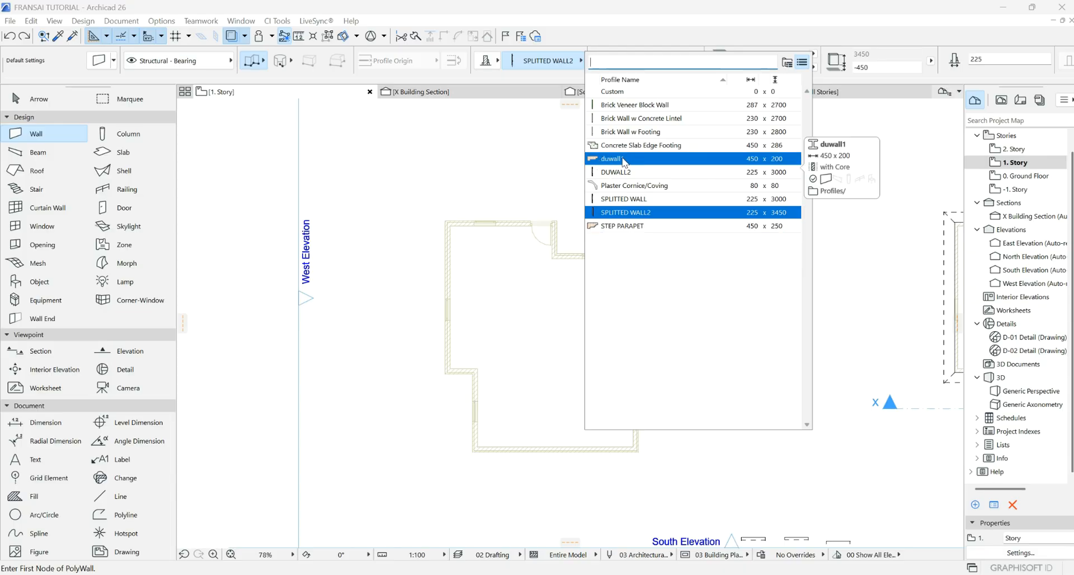
{"action": "left_click", "coordinate": [625, 226]}
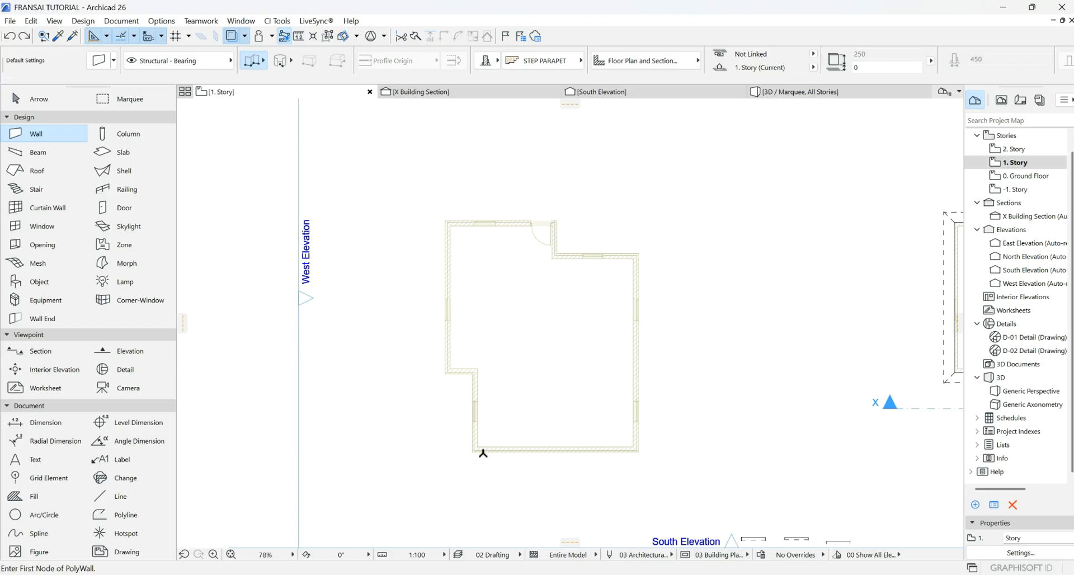
- Start the STEP PARAPET polywall at the bottom-left corner and trace the bottom, right and top notch
{"action": "scroll", "coordinate": [483, 453], "scroll_direction": "up", "scroll_amount": 4}
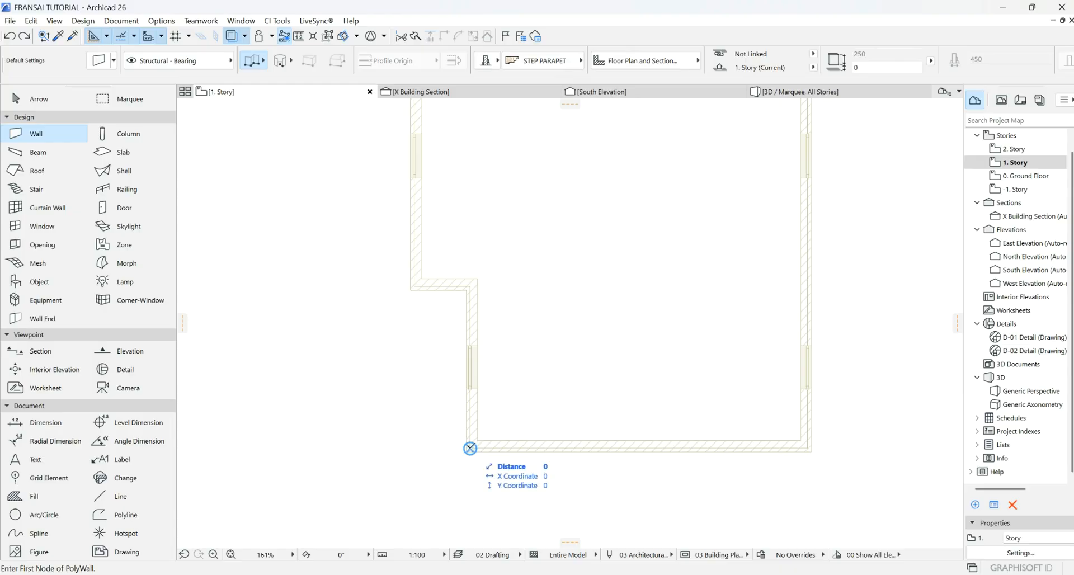
{"action": "left_click", "coordinate": [470, 448]}
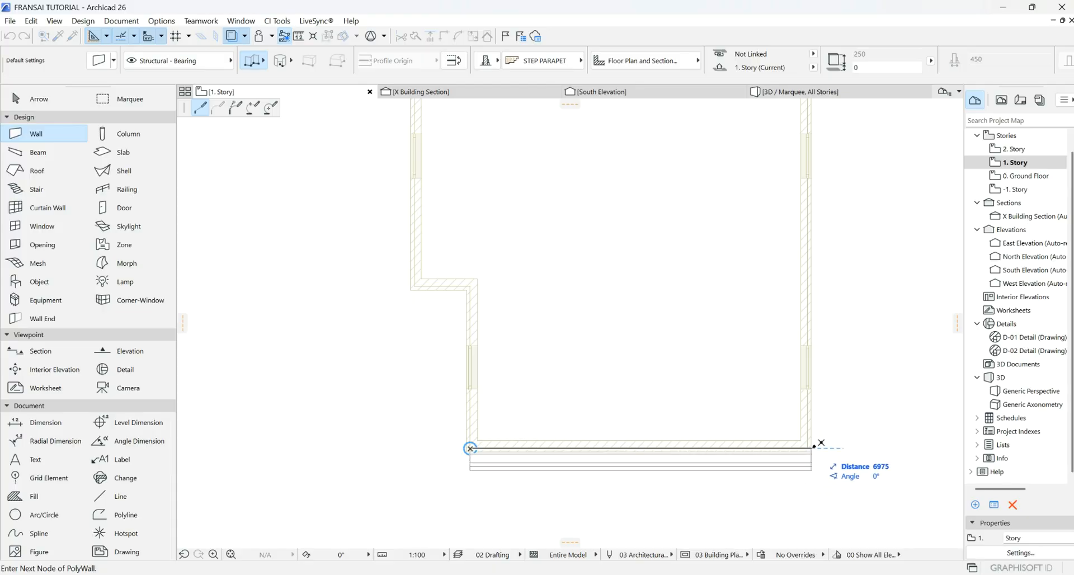
{"action": "left_click", "coordinate": [263, 62]}
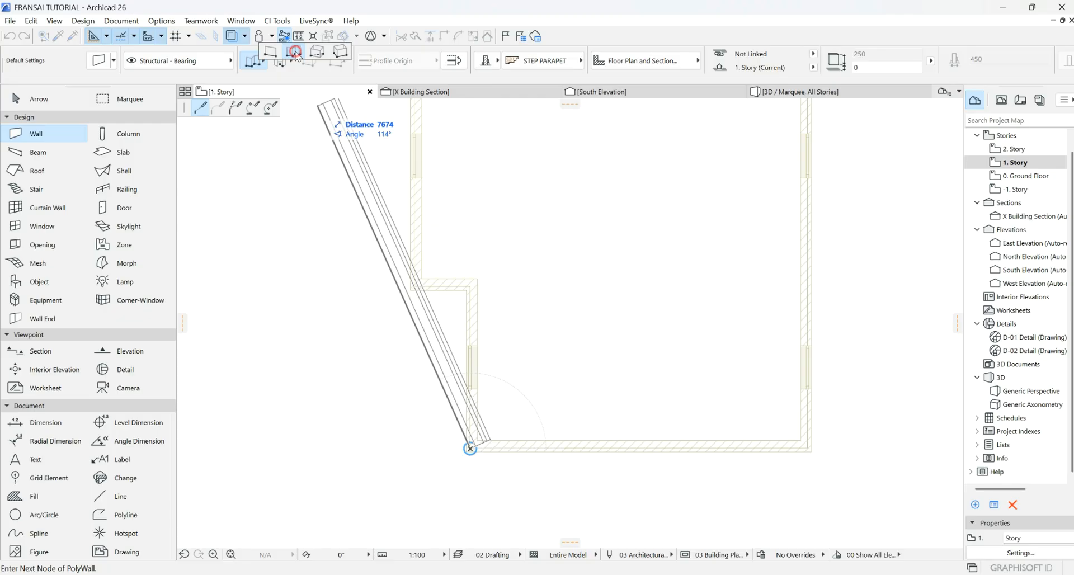
{"action": "left_click", "coordinate": [296, 54]}
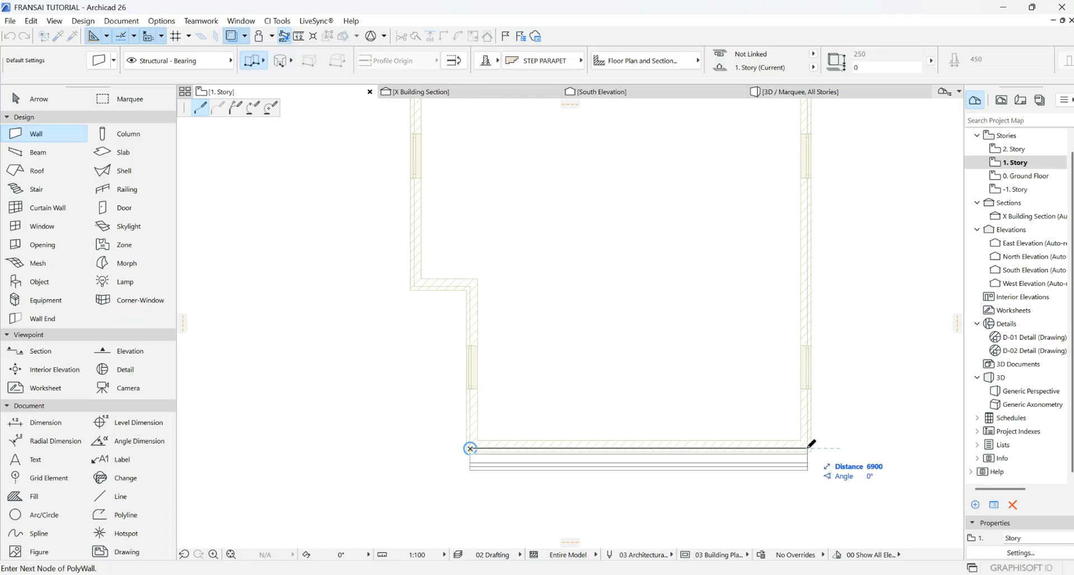
{"action": "left_click", "coordinate": [808, 448]}
{"action": "scroll", "coordinate": [690, 426], "scroll_direction": "down", "scroll_amount": 4}
{"action": "scroll", "coordinate": [758, 182], "scroll_direction": "up", "scroll_amount": 4}
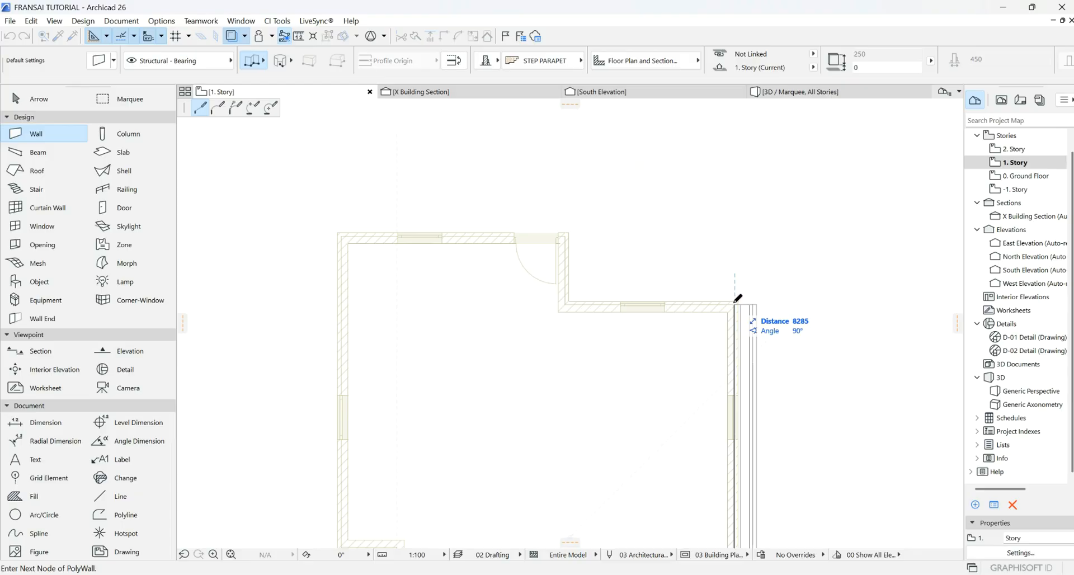
{"action": "left_click", "coordinate": [735, 304]}
{"action": "left_click", "coordinate": [566, 305]}
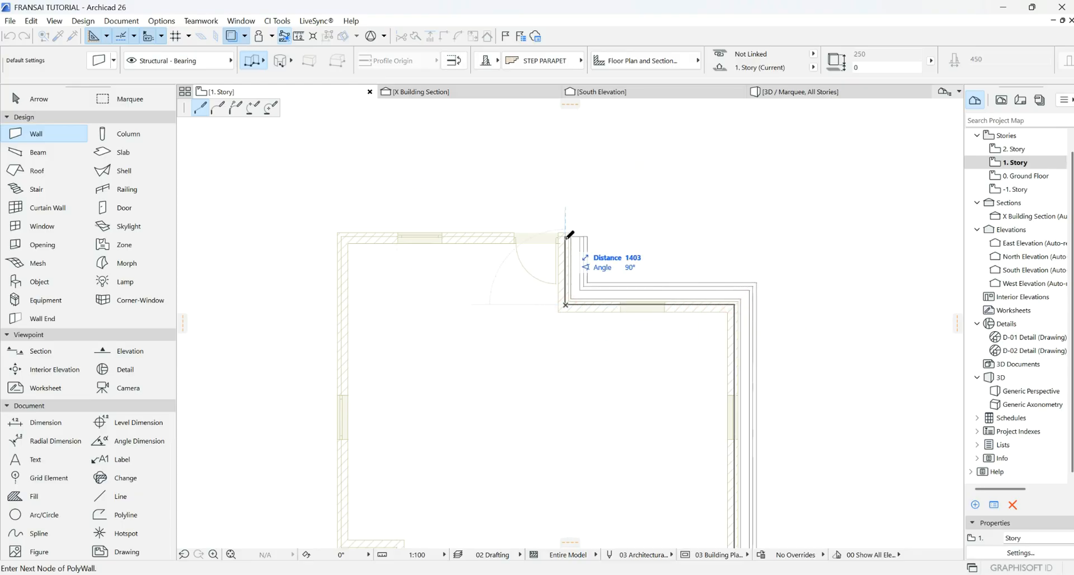
{"action": "left_click", "coordinate": [566, 237]}
- Trace the top-left and left notch corners, close at the start, and orbit the 3D view
{"action": "left_click", "coordinate": [342, 236]}
{"action": "scroll", "coordinate": [365, 207], "scroll_direction": "down", "scroll_amount": 5}
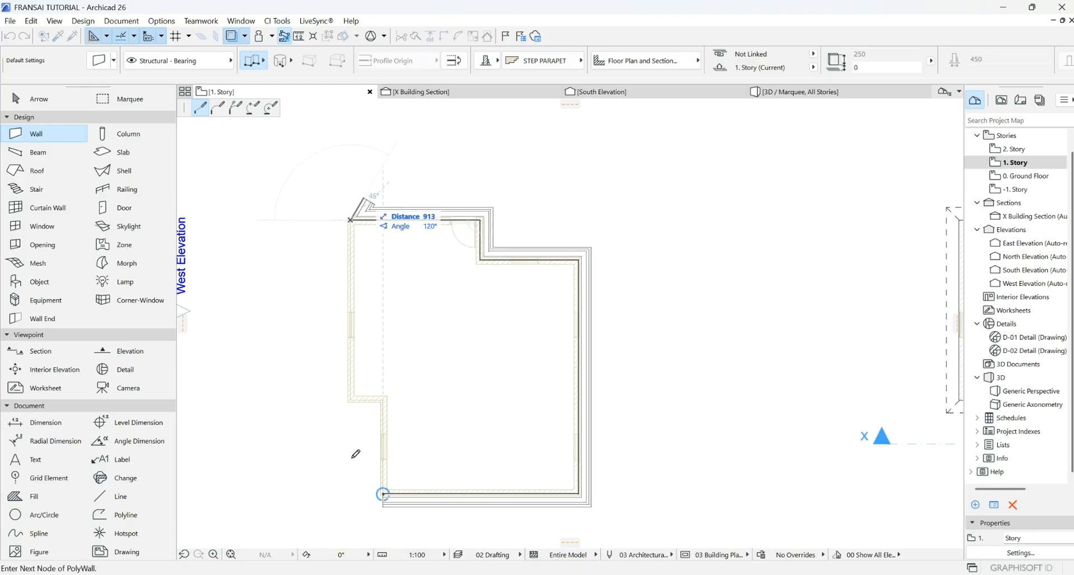
{"action": "scroll", "coordinate": [354, 456], "scroll_direction": "up", "scroll_amount": 4}
{"action": "left_click", "coordinate": [349, 338]}
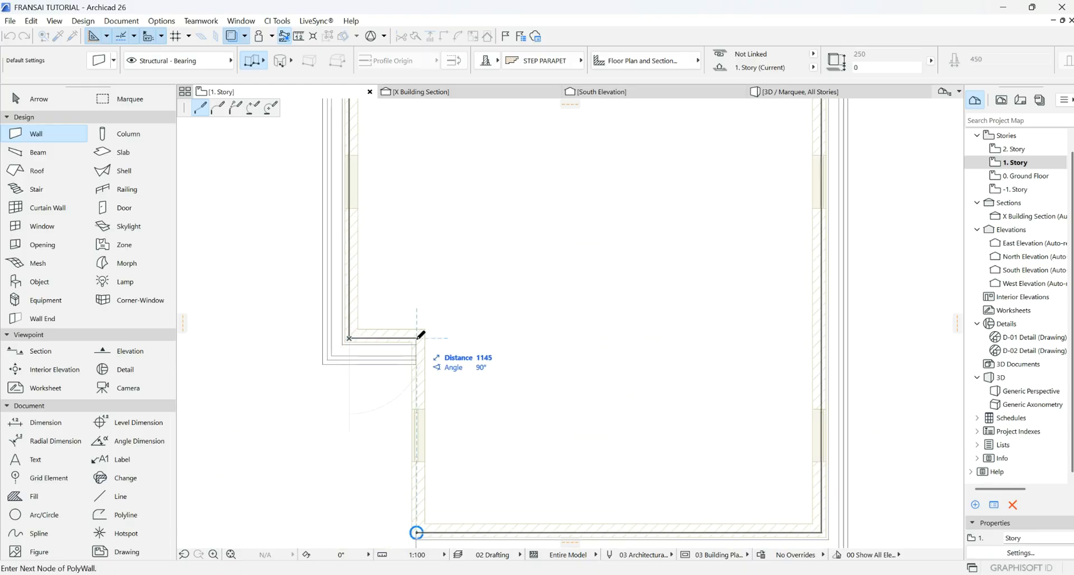
{"action": "left_click", "coordinate": [416, 338]}
{"action": "left_click", "coordinate": [416, 533]}
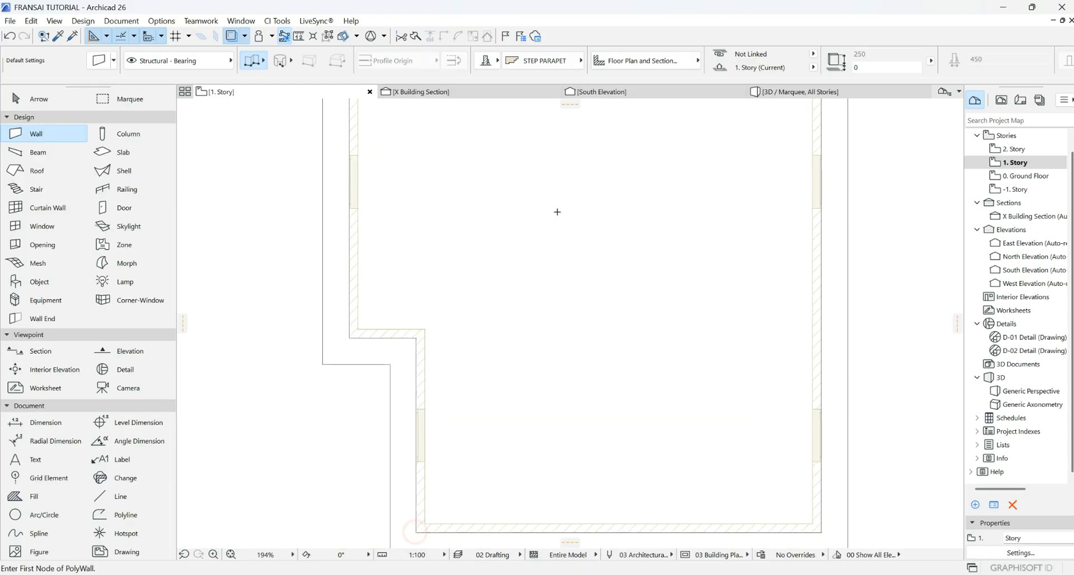
{"action": "scroll", "coordinate": [557, 212], "scroll_direction": "down", "scroll_amount": 3}
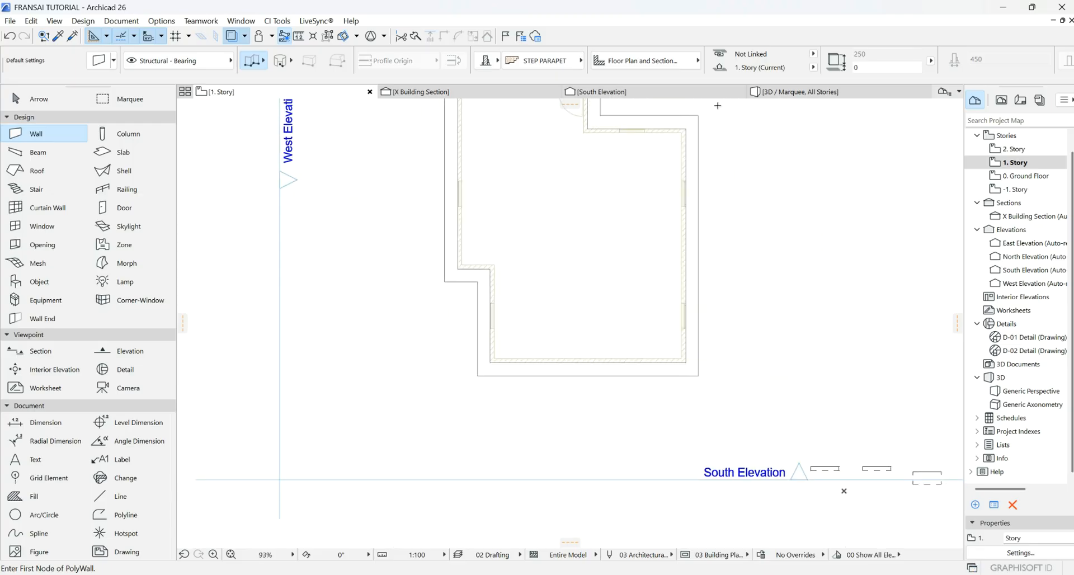
{"action": "left_click", "coordinate": [844, 96]}
{"action": "middle_click_drag", "start_coordinate": [784, 203], "coordinate": [590, 197], "text": "shift"}
- Zoom around the stepped parapet in 3D, then go back to the 1. Story plan
{"action": "scroll", "coordinate": [601, 290], "scroll_direction": "down", "scroll_amount": 3}
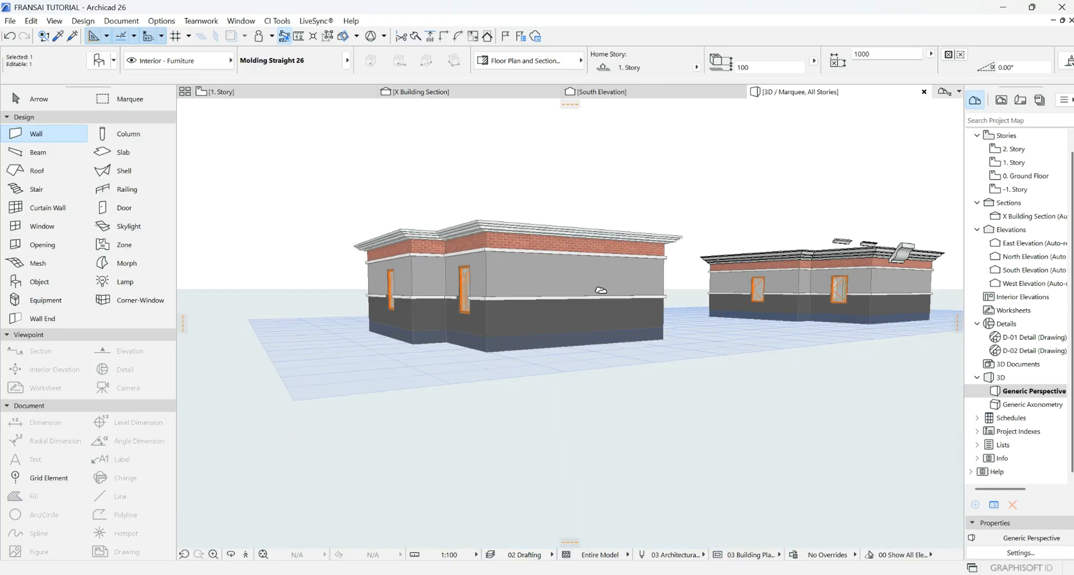
{"action": "scroll", "coordinate": [798, 260], "scroll_direction": "up", "scroll_amount": 5}
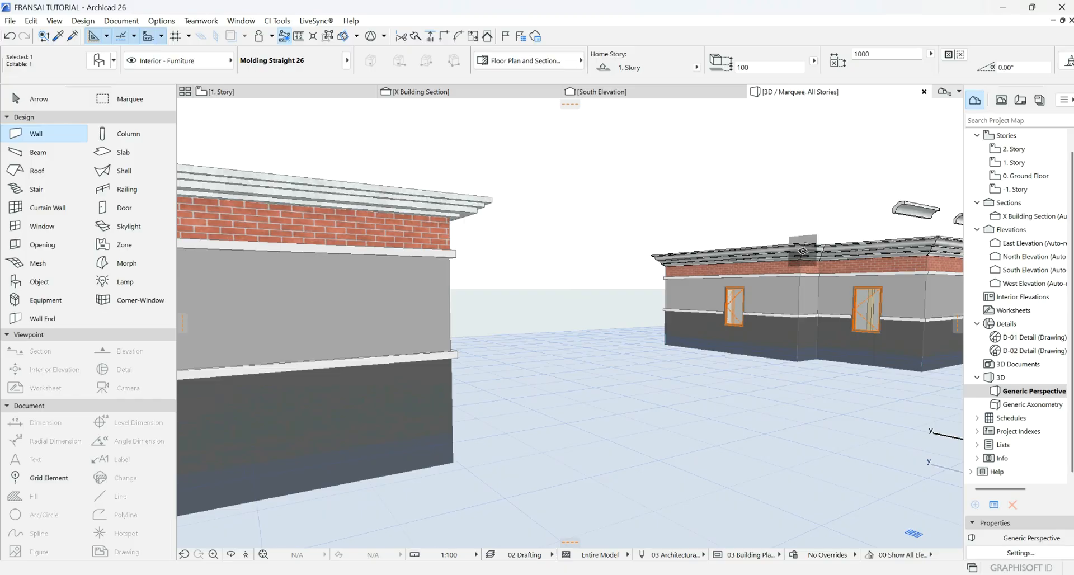
{"action": "scroll", "coordinate": [803, 251], "scroll_direction": "down", "scroll_amount": 5}
{"action": "scroll", "coordinate": [341, 235], "scroll_direction": "up", "scroll_amount": 6}
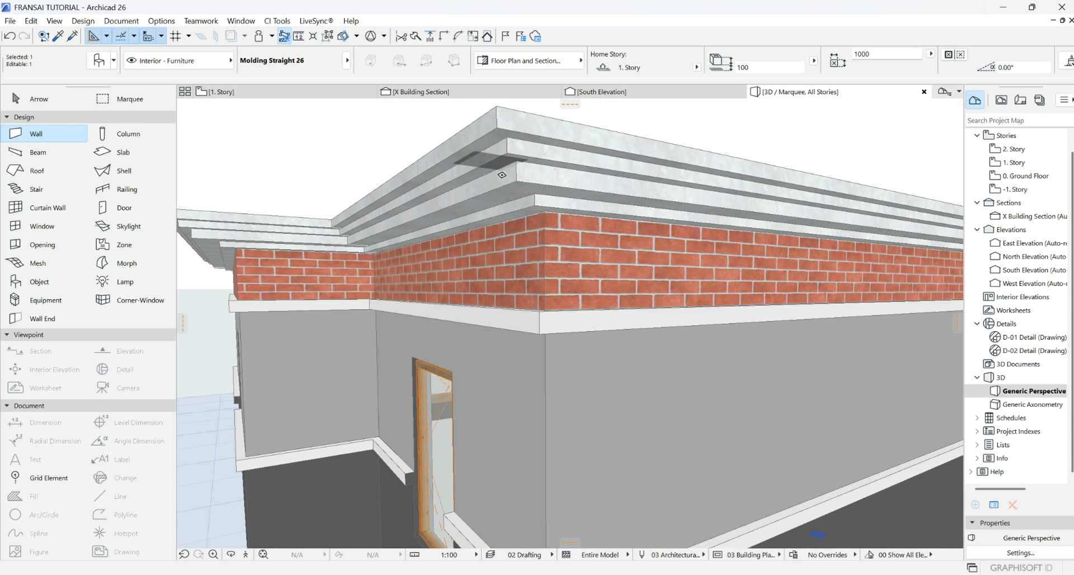
{"action": "scroll", "coordinate": [522, 235], "scroll_direction": "down", "scroll_amount": 3}
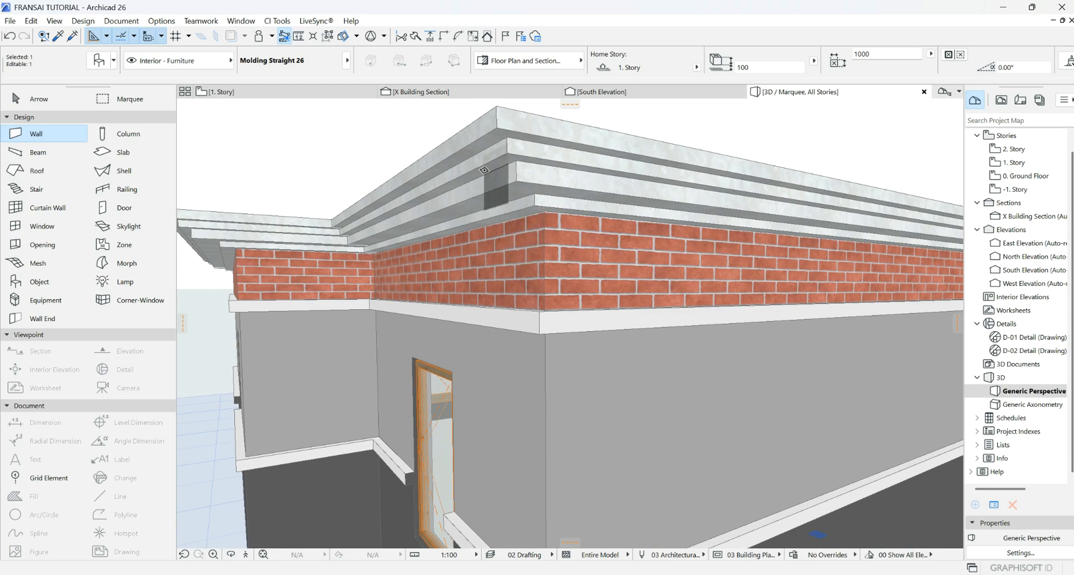
{"action": "scroll", "coordinate": [467, 280], "scroll_direction": "down", "scroll_amount": 2}
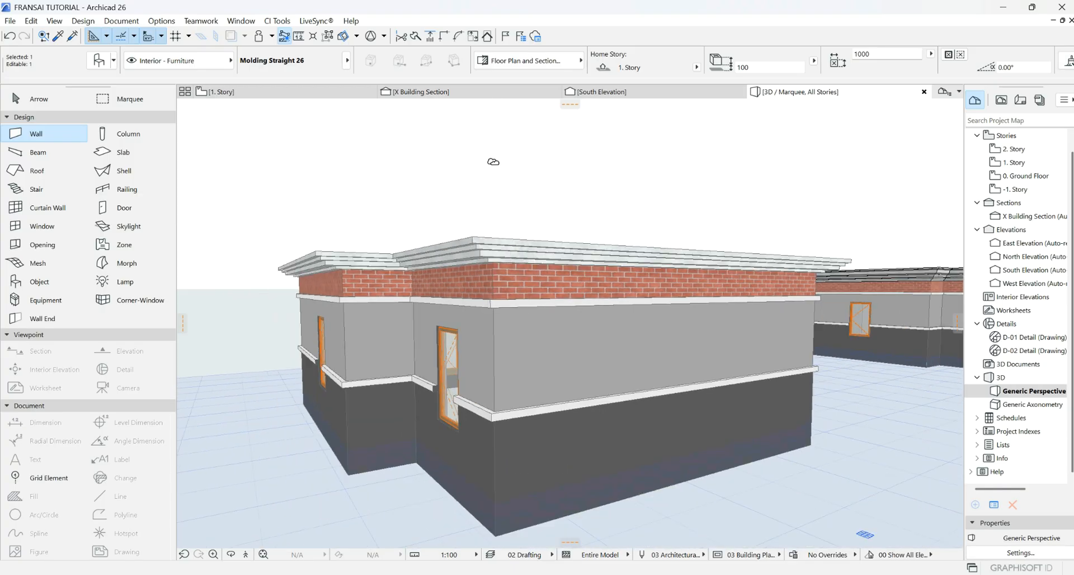
{"action": "left_click", "coordinate": [291, 92]}
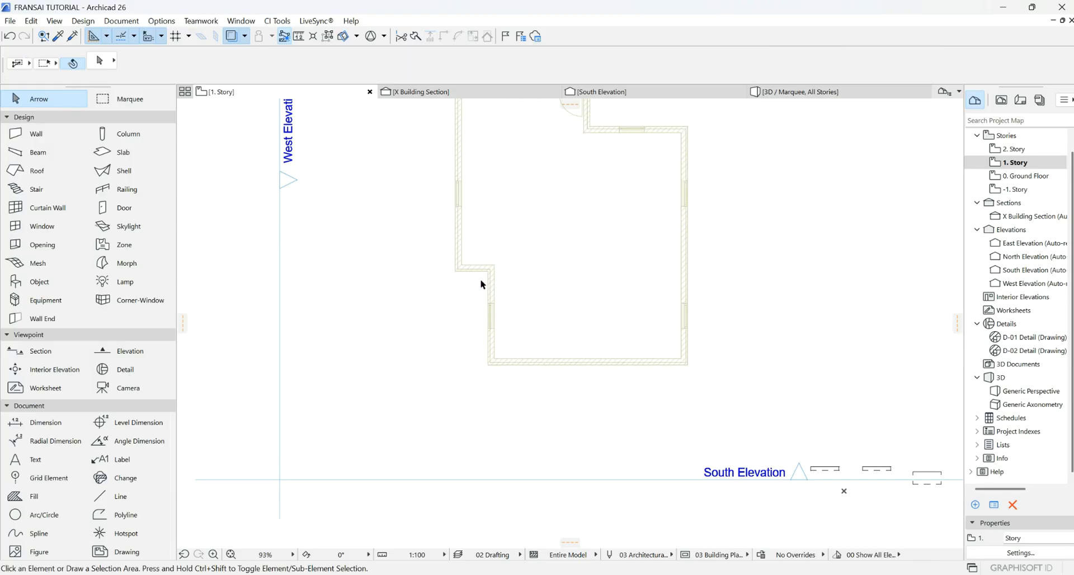
- Set the Wall tool's complex profile to duwall1
{"action": "left_click", "coordinate": [37, 134]}
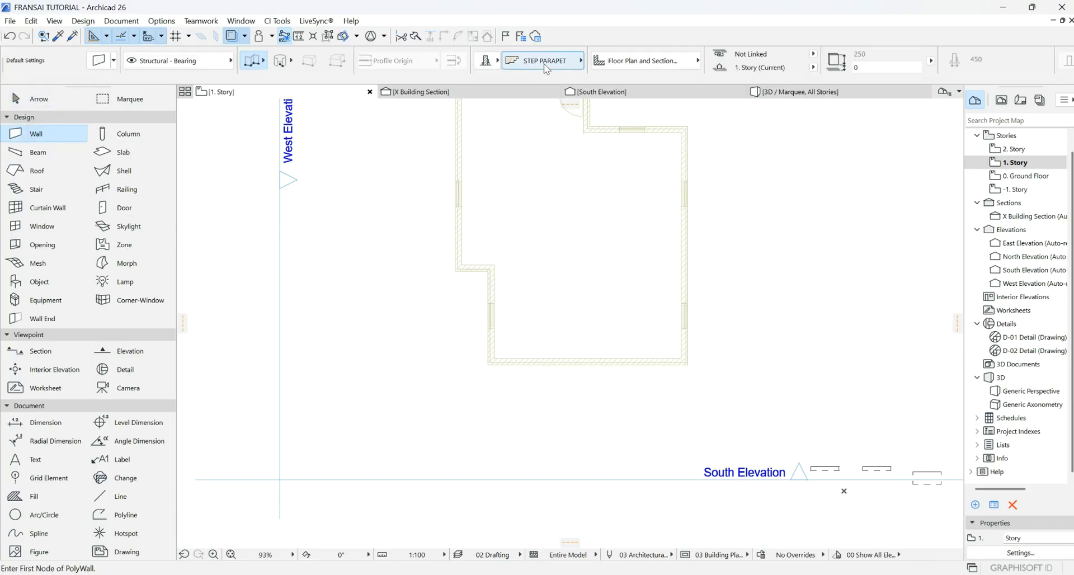
{"action": "left_click", "coordinate": [581, 61]}
{"action": "left_click", "coordinate": [618, 157]}
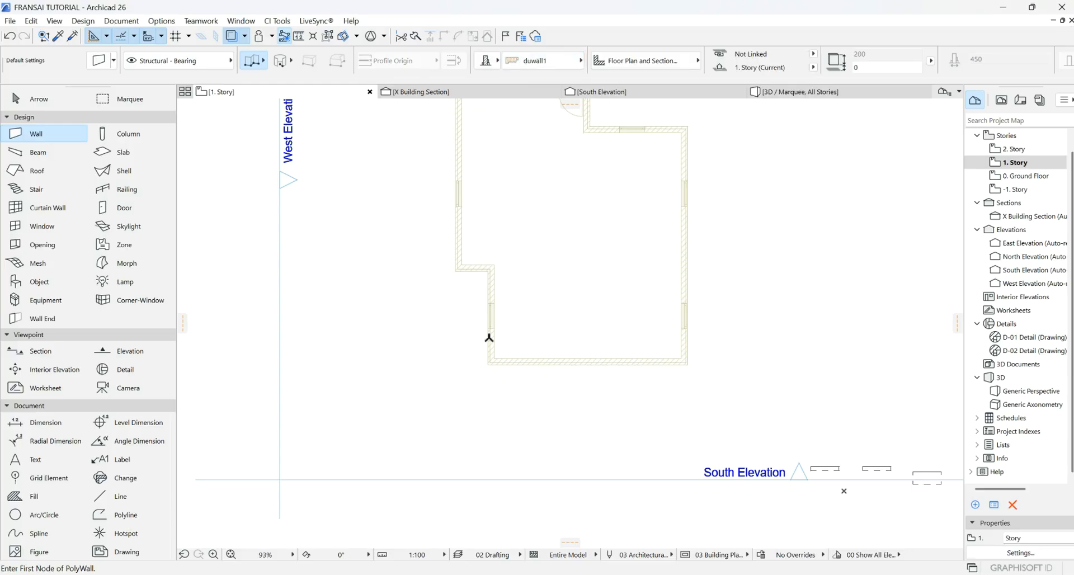
{"action": "scroll", "coordinate": [488, 355], "scroll_direction": "up", "scroll_amount": 3}
- Trace the polywall from the bottom-left corner along the bottom, right side and top notch
{"action": "left_click", "coordinate": [491, 362]}
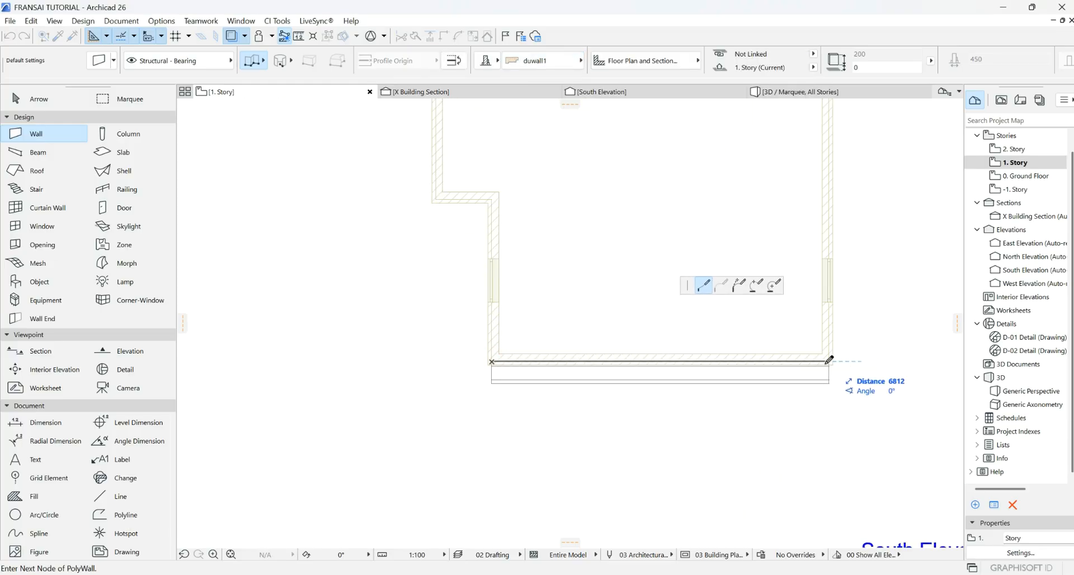
{"action": "left_click", "coordinate": [829, 361]}
{"action": "scroll", "coordinate": [750, 420], "scroll_direction": "down", "scroll_amount": 3}
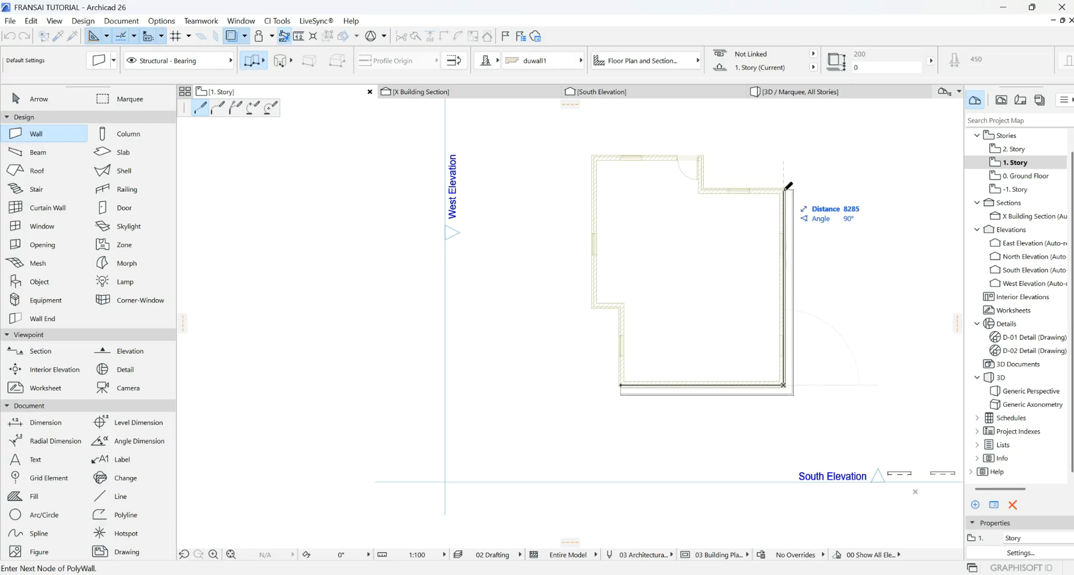
{"action": "left_click", "coordinate": [784, 189]}
{"action": "left_click", "coordinate": [703, 189]}
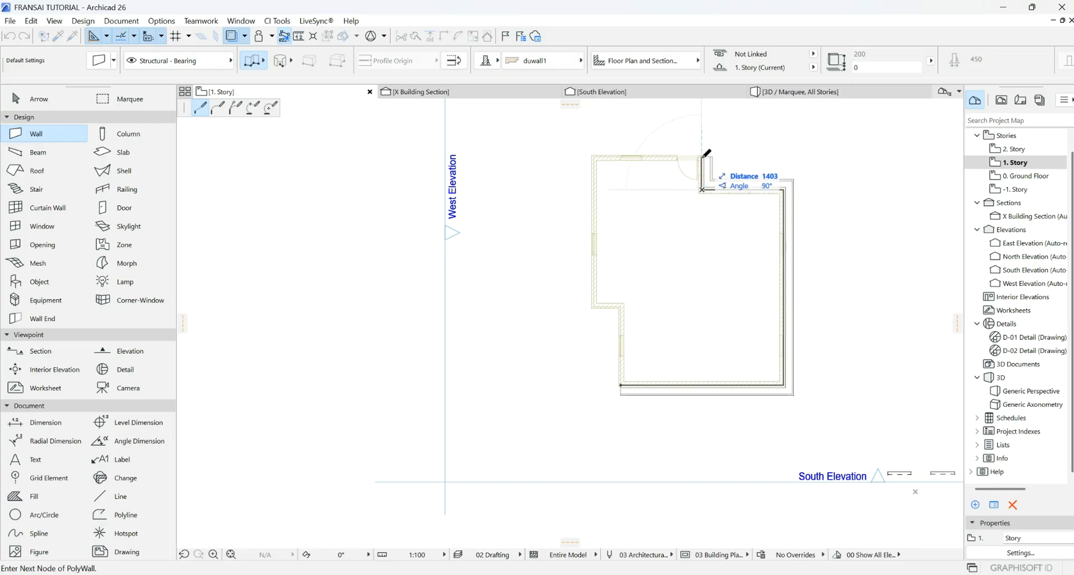
{"action": "left_click", "coordinate": [703, 157]}
{"action": "left_click", "coordinate": [593, 157]}
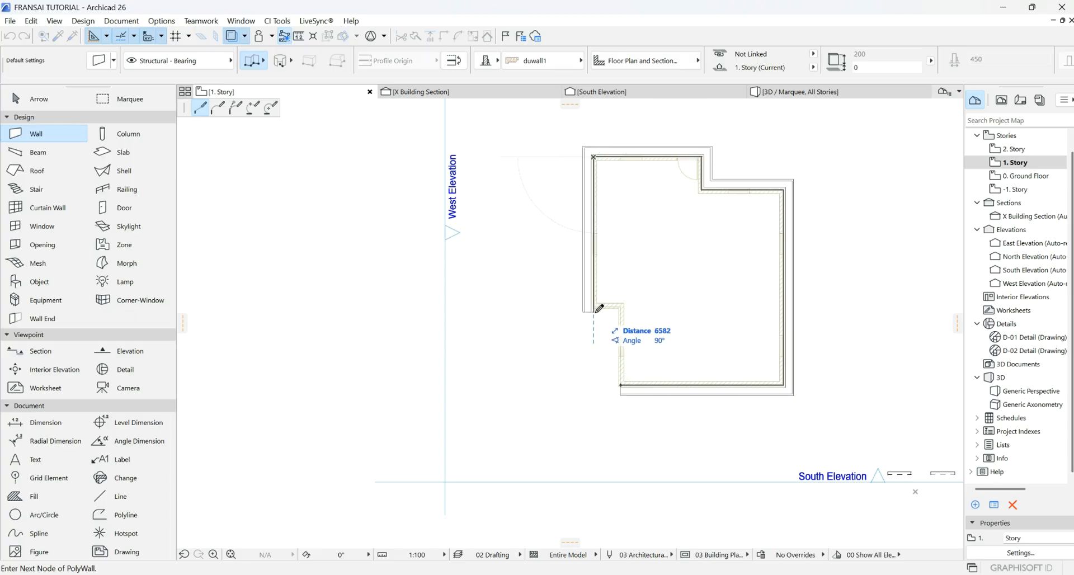
- Finish the left side and inner step, close the polywall, and show it in 3D
{"action": "scroll", "coordinate": [596, 311], "scroll_direction": "up", "scroll_amount": 3}
{"action": "left_click", "coordinate": [592, 300]}
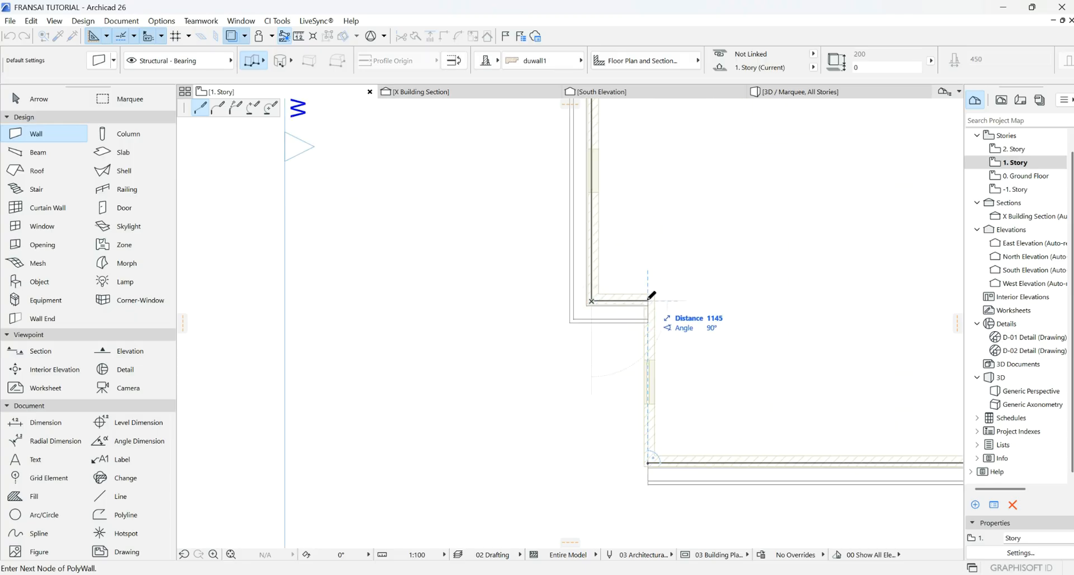
{"action": "left_click", "coordinate": [652, 296]}
{"action": "left_click", "coordinate": [648, 463]}
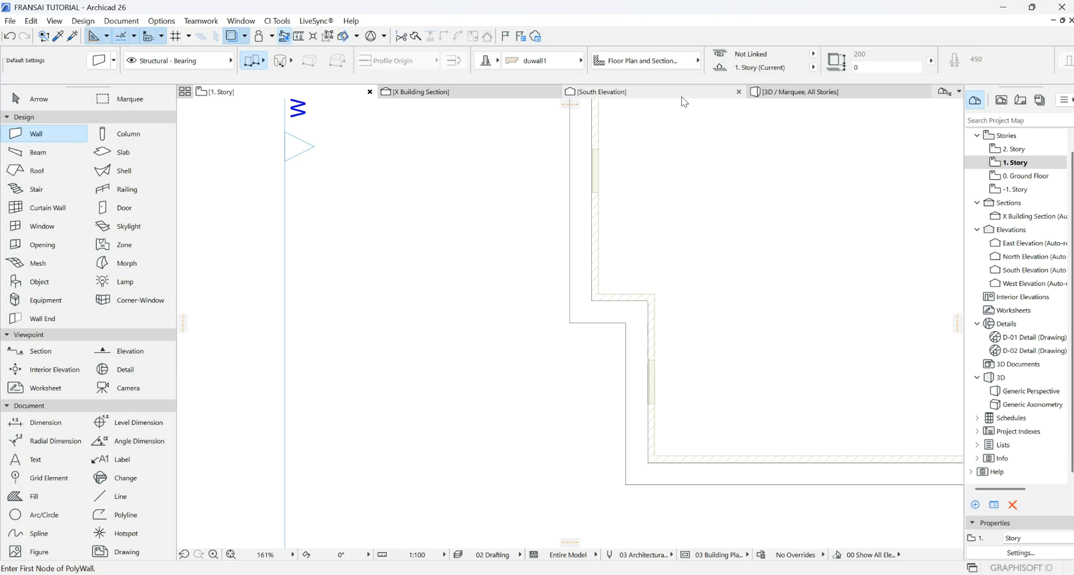
{"action": "left_click", "coordinate": [795, 92]}
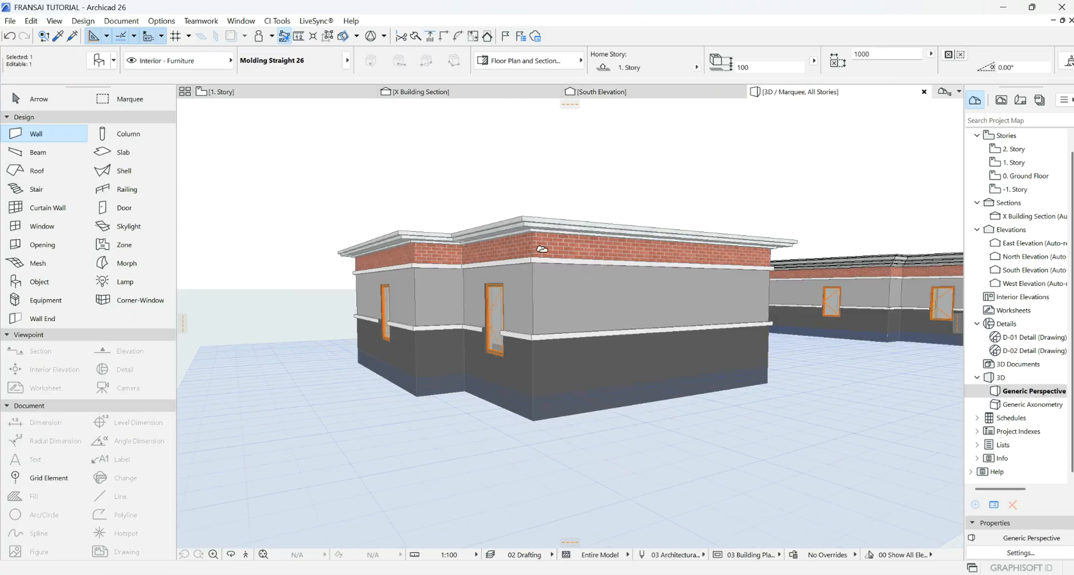
- Zoom and orbit the 3D view to inspect the cornice around the building
{"action": "scroll", "coordinate": [508, 266], "scroll_direction": "up", "scroll_amount": 3}
{"action": "scroll", "coordinate": [518, 257], "scroll_direction": "down", "scroll_amount": 3}
{"action": "scroll", "coordinate": [544, 206], "scroll_direction": "up", "scroll_amount": 4}
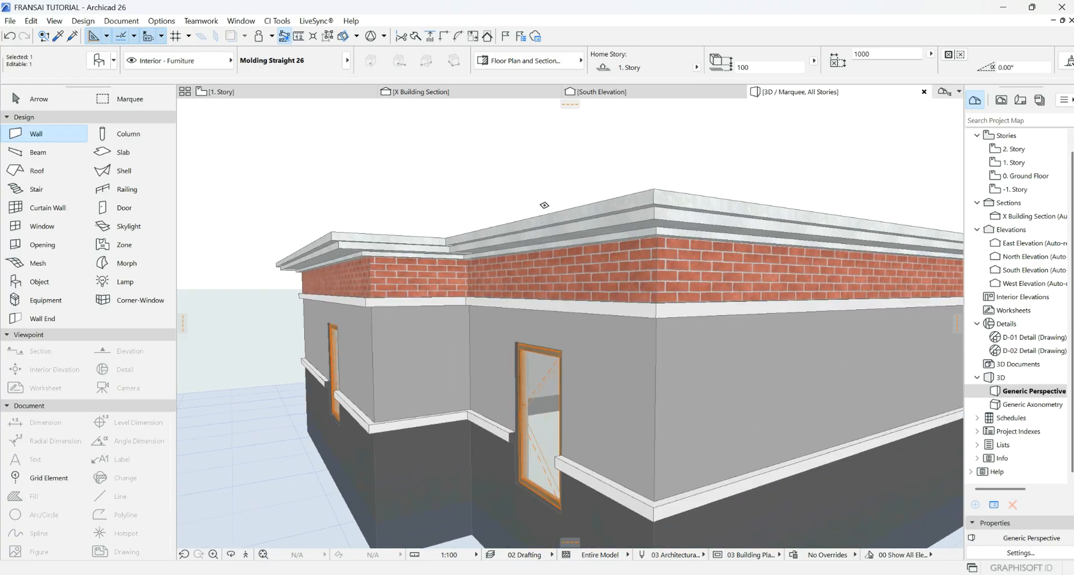
{"action": "scroll", "coordinate": [545, 206], "scroll_direction": "down", "scroll_amount": 3}
{"action": "scroll", "coordinate": [544, 206], "scroll_direction": "up", "scroll_amount": 3}
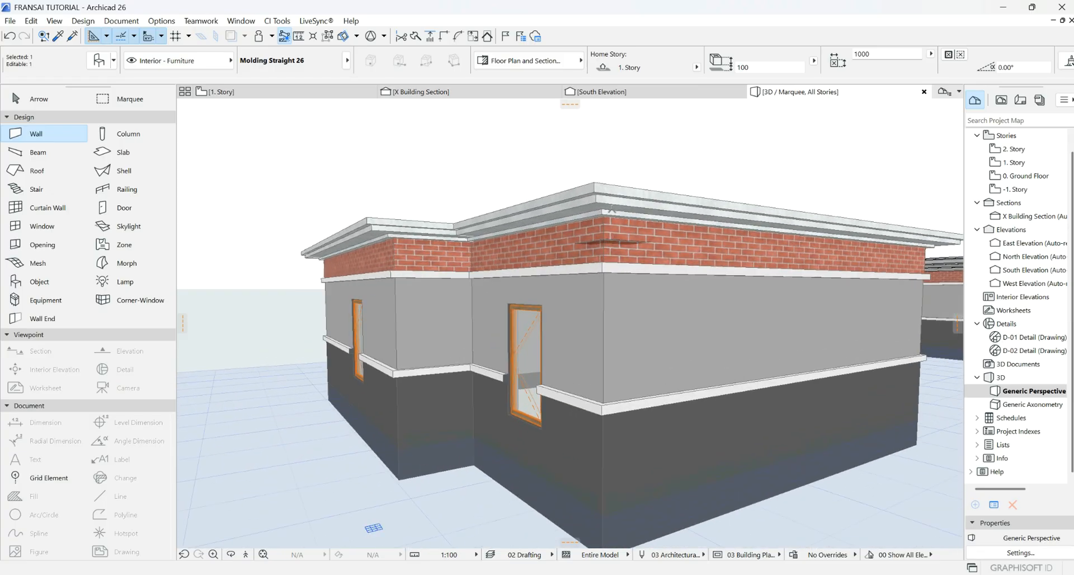
{"action": "scroll", "coordinate": [567, 222], "scroll_direction": "down", "scroll_amount": 3}
{"action": "scroll", "coordinate": [567, 221], "scroll_direction": "up", "scroll_amount": 4}
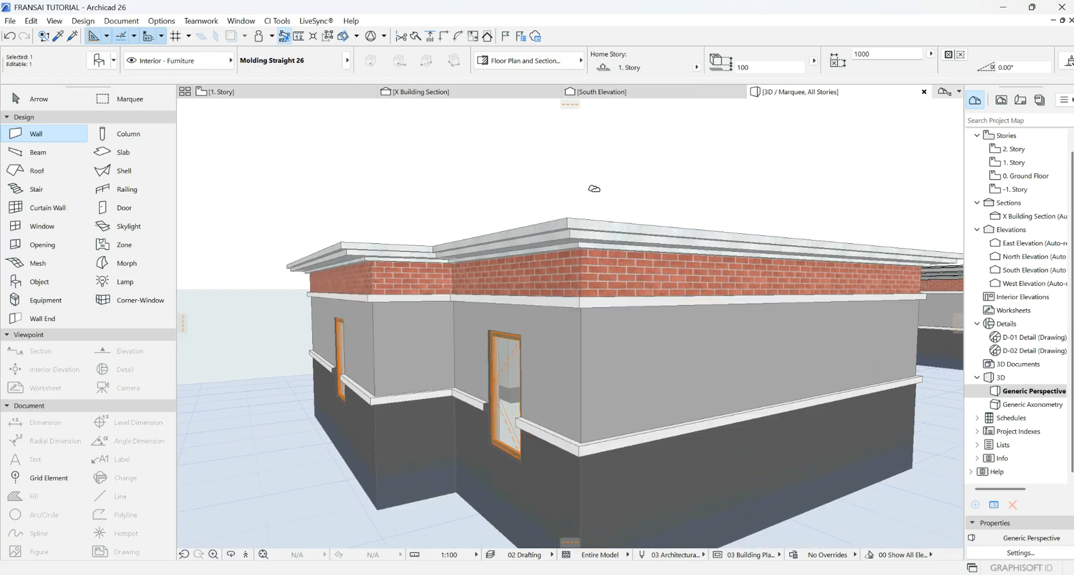
{"action": "scroll", "coordinate": [568, 222], "scroll_direction": "down", "scroll_amount": 4}
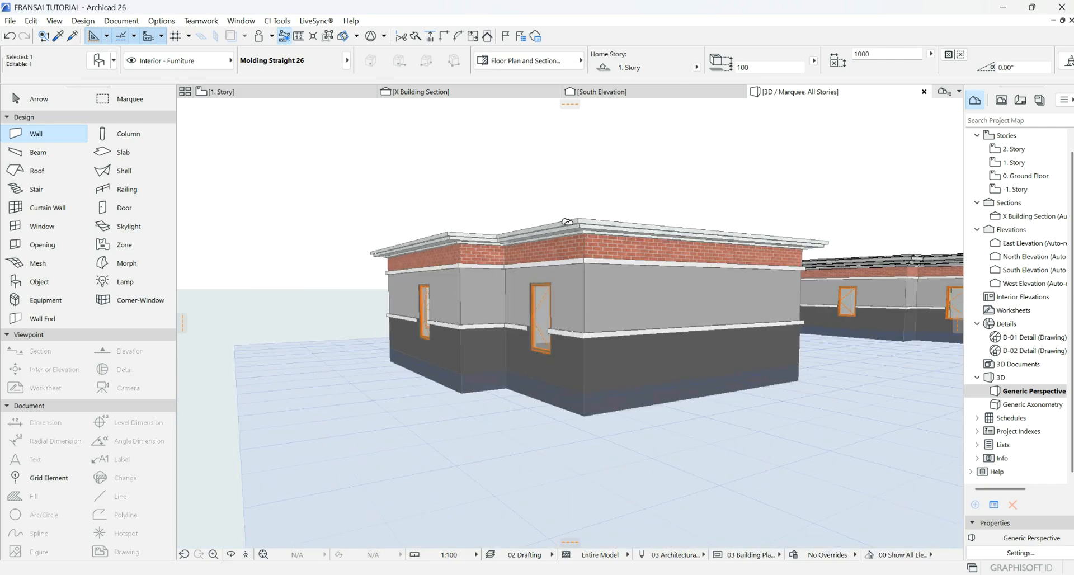
{"action": "left_click", "coordinate": [235, 555]}
{"action": "left_click_drag", "start_coordinate": [650, 204], "coordinate": [809, 337]}
- Zoom in closer on the stepped cornice, then switch to the South Elevation view
{"action": "scroll", "coordinate": [810, 336], "scroll_direction": "up", "scroll_amount": 6}
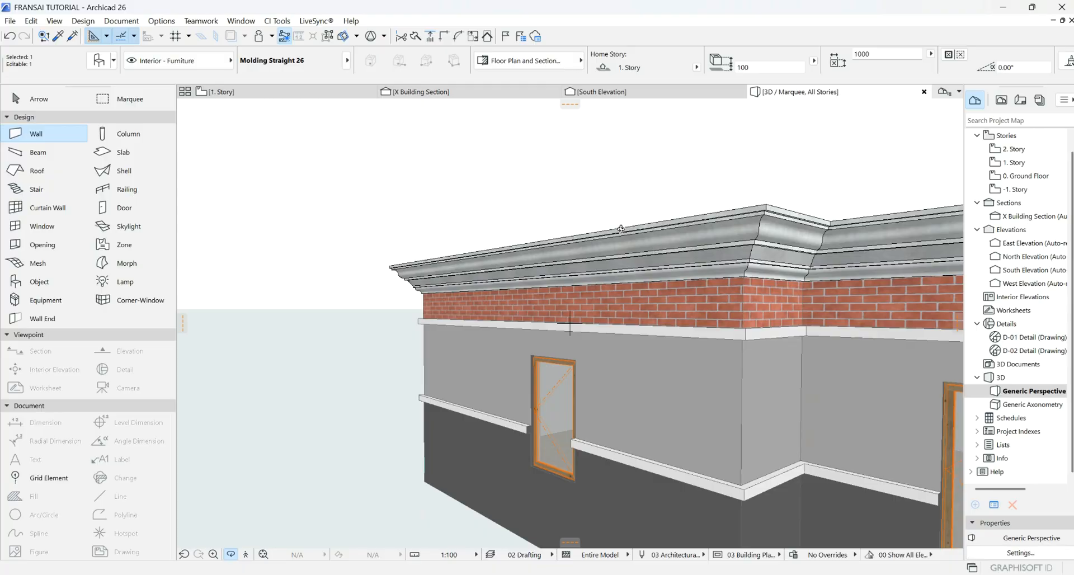
{"action": "scroll", "coordinate": [739, 240], "scroll_direction": "down", "scroll_amount": 2}
{"action": "scroll", "coordinate": [761, 230], "scroll_direction": "up", "scroll_amount": 4}
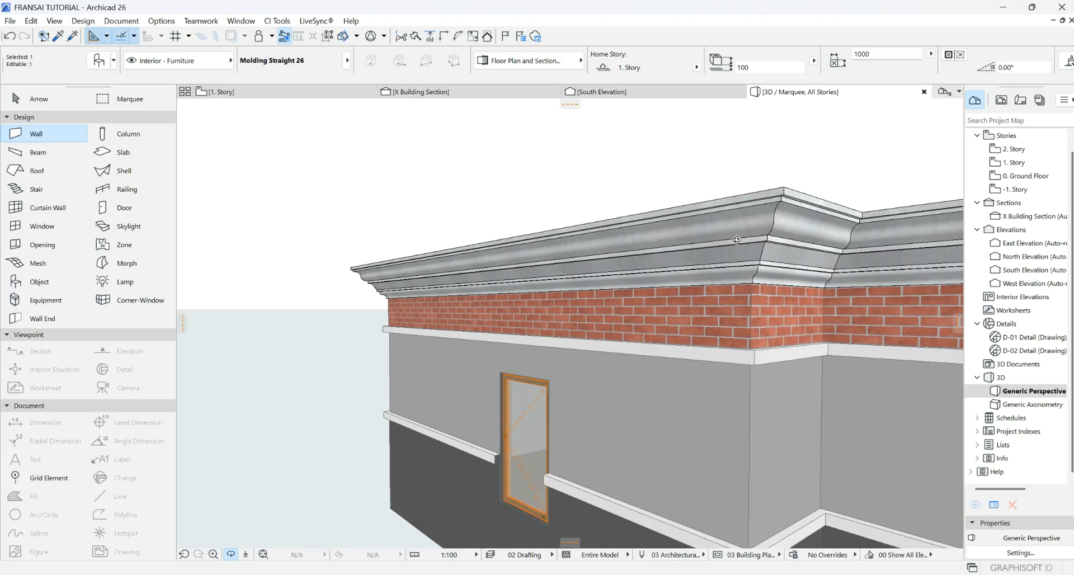
{"action": "scroll", "coordinate": [760, 243], "scroll_direction": "down", "scroll_amount": 1}
{"action": "scroll", "coordinate": [772, 254], "scroll_direction": "down", "scroll_amount": 6}
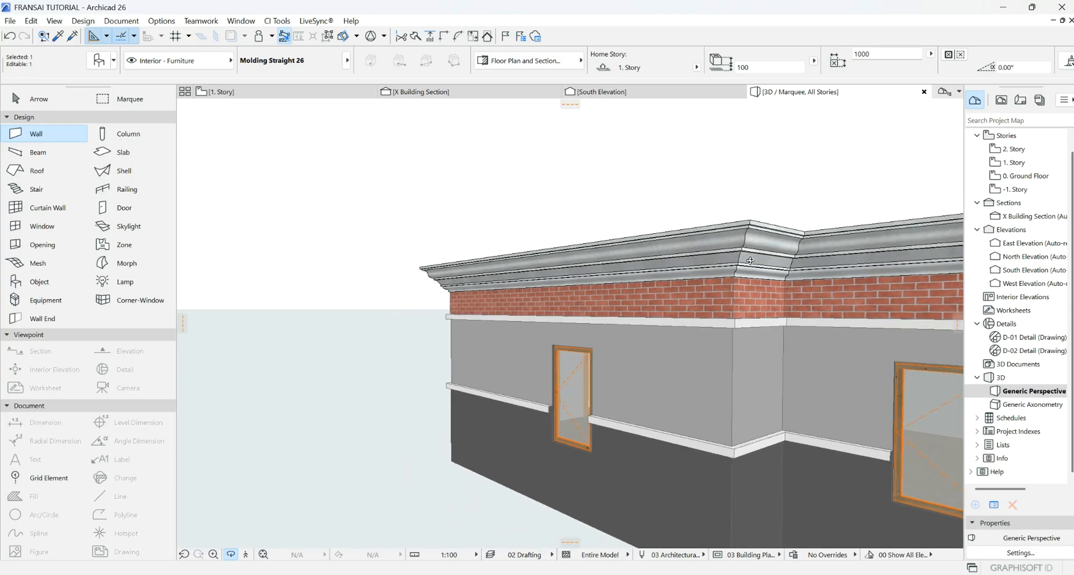
{"action": "scroll", "coordinate": [742, 239], "scroll_direction": "down", "scroll_amount": 5}
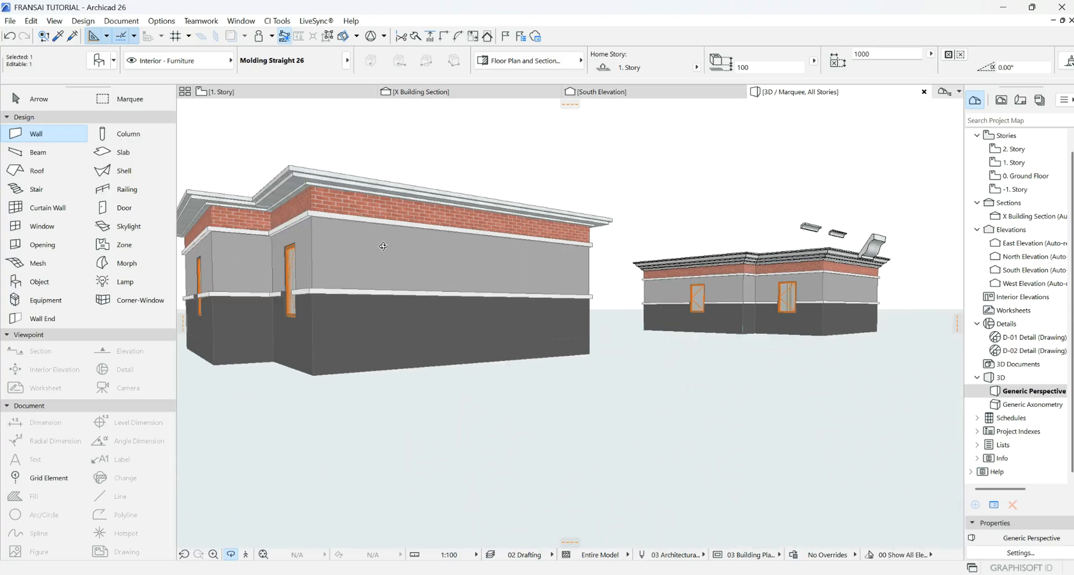
{"action": "scroll", "coordinate": [385, 238], "scroll_direction": "up", "scroll_amount": 4}
{"action": "scroll", "coordinate": [387, 226], "scroll_direction": "down", "scroll_amount": 2}
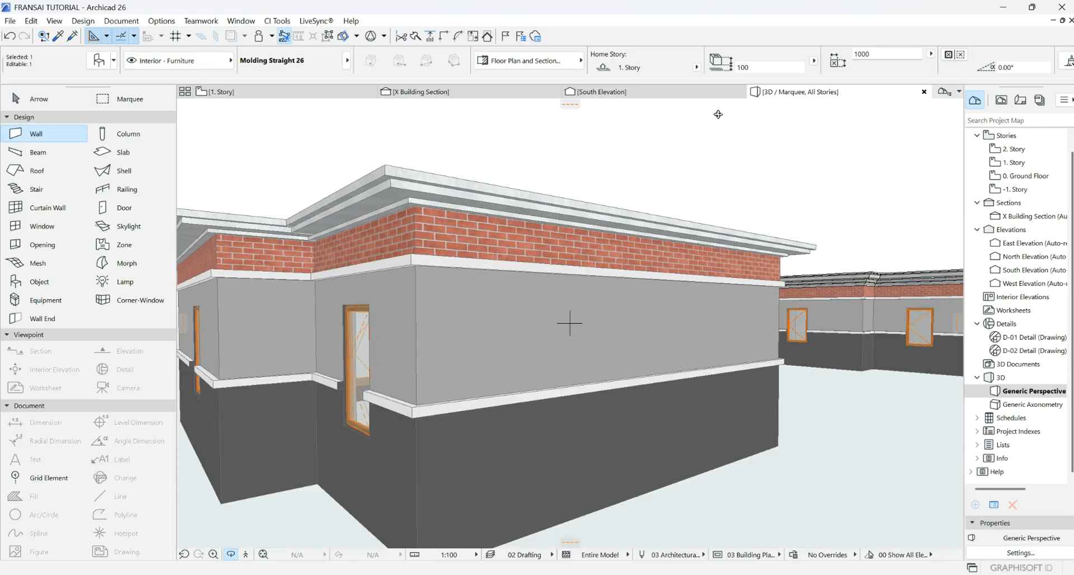
{"action": "left_click", "coordinate": [661, 92]}
- Stop drawing walls and select the cornice profile's fill shape instead of its outline lines
{"action": "scroll", "coordinate": [709, 341], "scroll_direction": "up", "scroll_amount": 12}
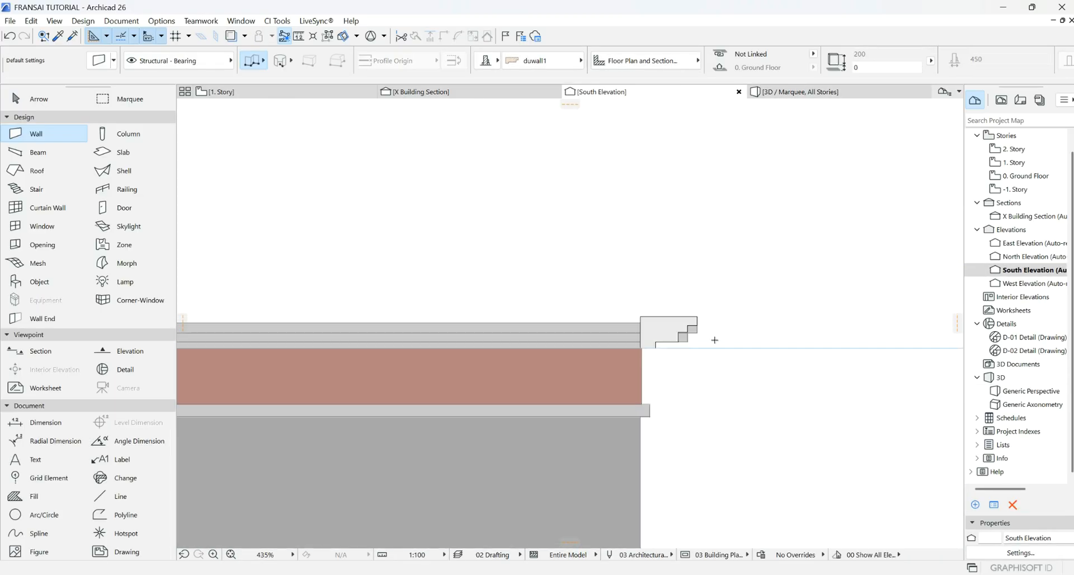
{"action": "key", "text": "Escape"}
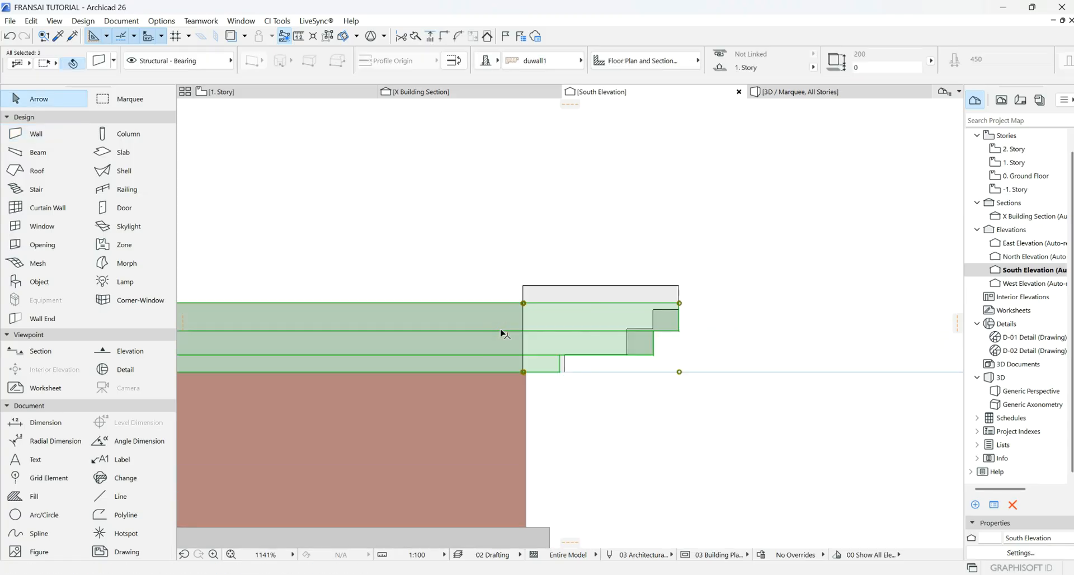
{"action": "scroll", "coordinate": [639, 344], "scroll_direction": "up", "scroll_amount": 2}
{"action": "scroll", "coordinate": [639, 343], "scroll_direction": "up", "scroll_amount": 3}
{"action": "left_click", "coordinate": [611, 377]}
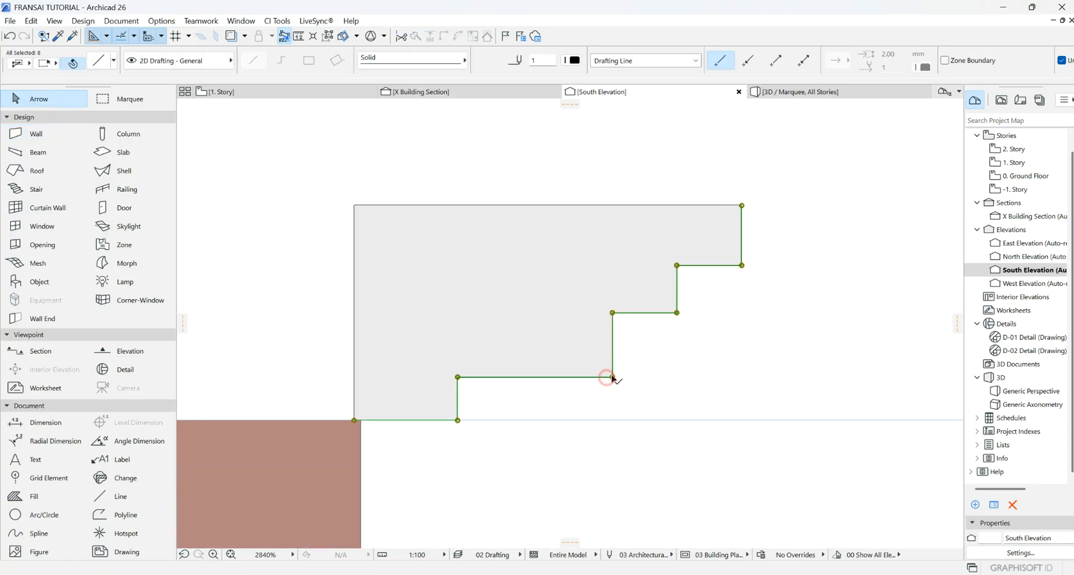
{"action": "key", "text": "Escape"}
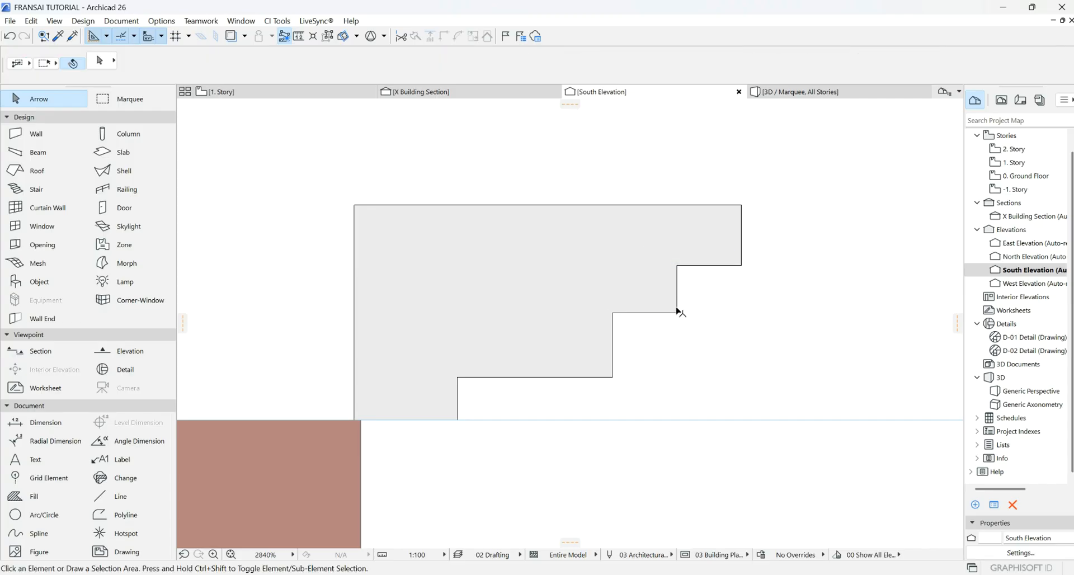
{"action": "left_click", "coordinate": [677, 316]}
- Offset the fill's right step edge further right and its left step edge to the right
{"action": "left_click", "coordinate": [677, 280]}
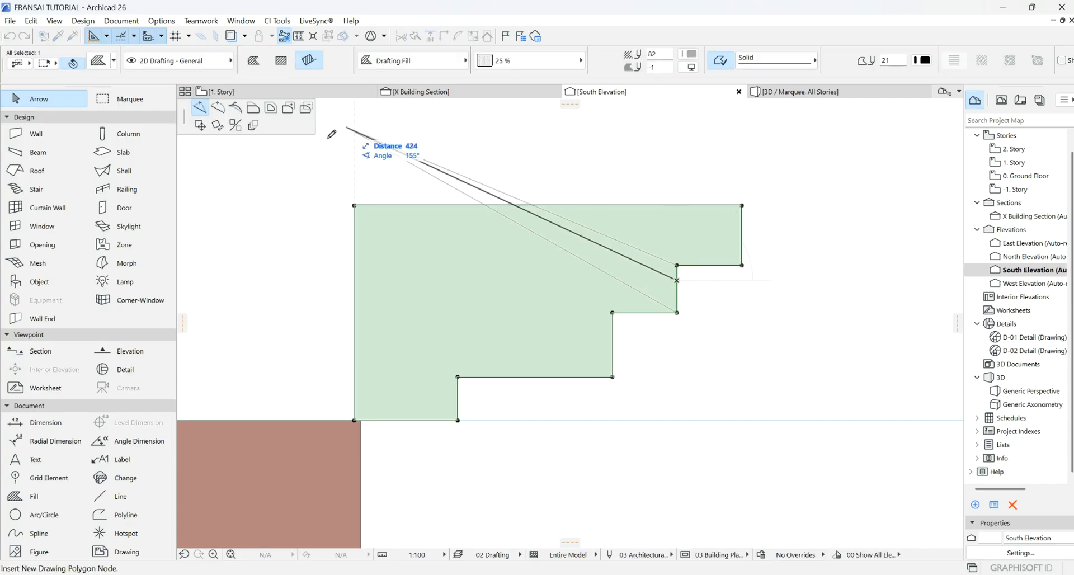
{"action": "left_click", "coordinate": [253, 115]}
{"action": "left_click", "coordinate": [703, 274]}
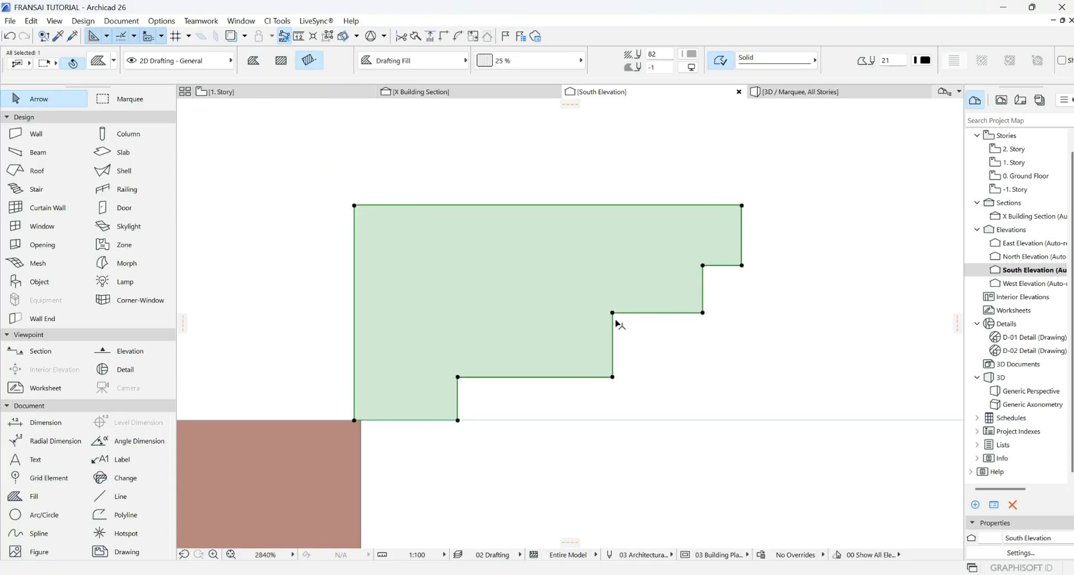
{"action": "left_click", "coordinate": [616, 324]}
{"action": "left_click", "coordinate": [666, 322]}
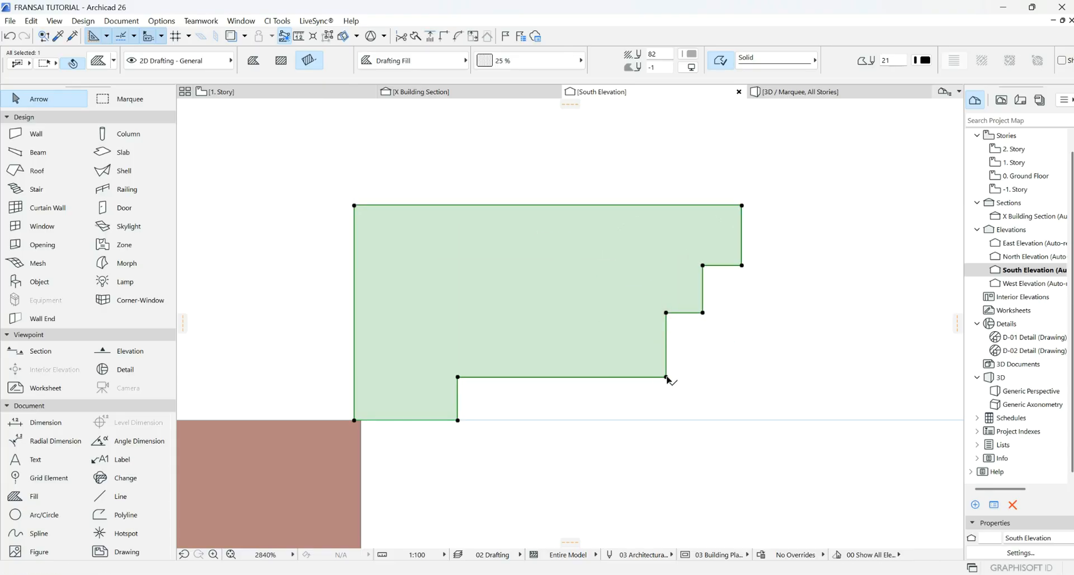
- Lower the fill's bottom step edge and move corner nodes to slope the lower edge diagonally
{"action": "left_click", "coordinate": [667, 377]}
{"action": "key", "text": "Escape"}
{"action": "left_click", "coordinate": [565, 378]}
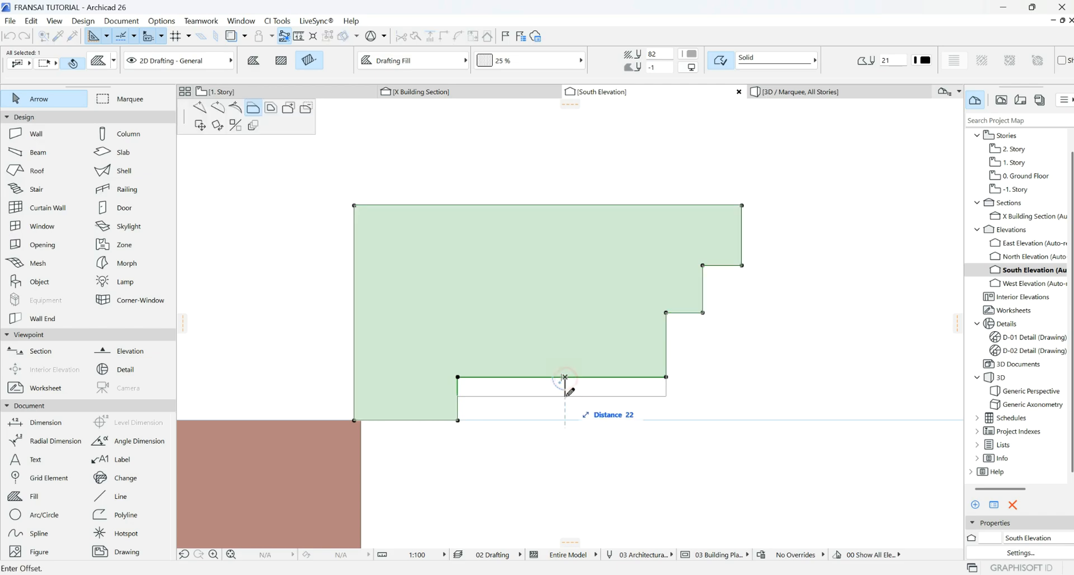
{"action": "left_click", "coordinate": [566, 394]}
{"action": "left_click", "coordinate": [667, 394]}
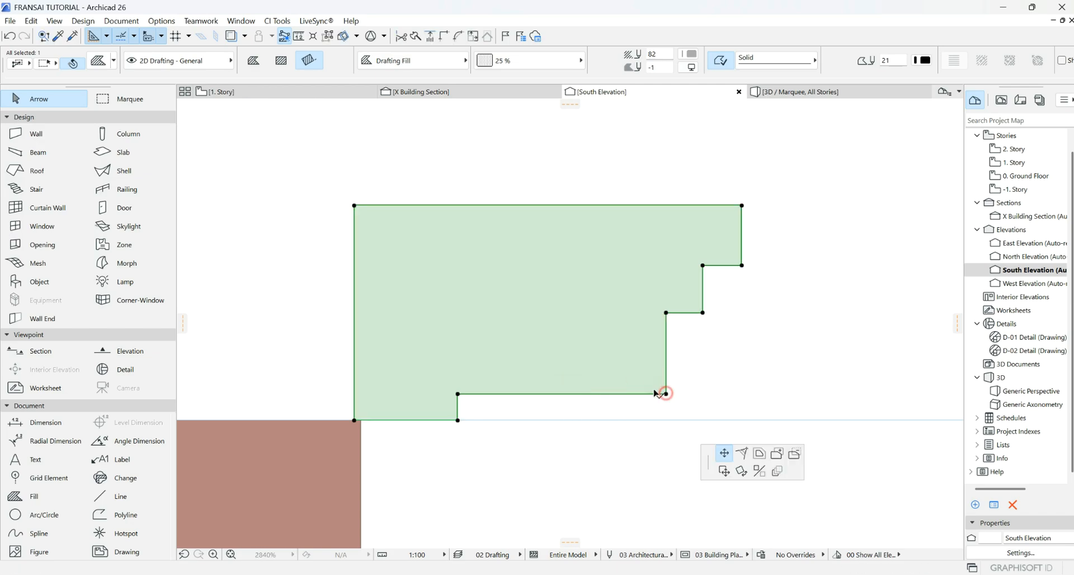
{"action": "left_click", "coordinate": [457, 393]}
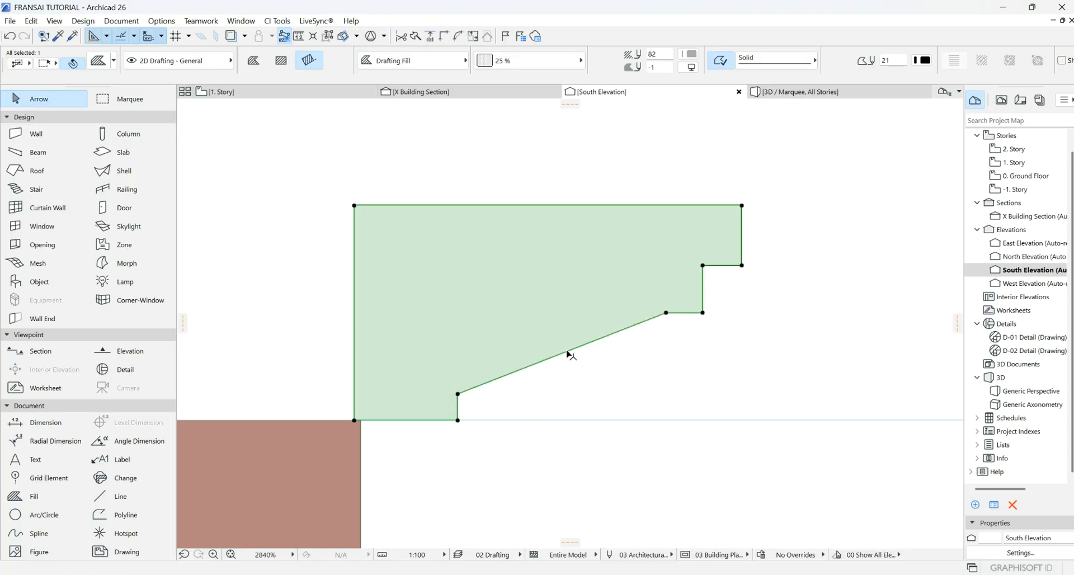
- Insert a midpoint node on the diagonal edge and bend both halves into S-shaped arcs
{"action": "left_click", "coordinate": [567, 355]}
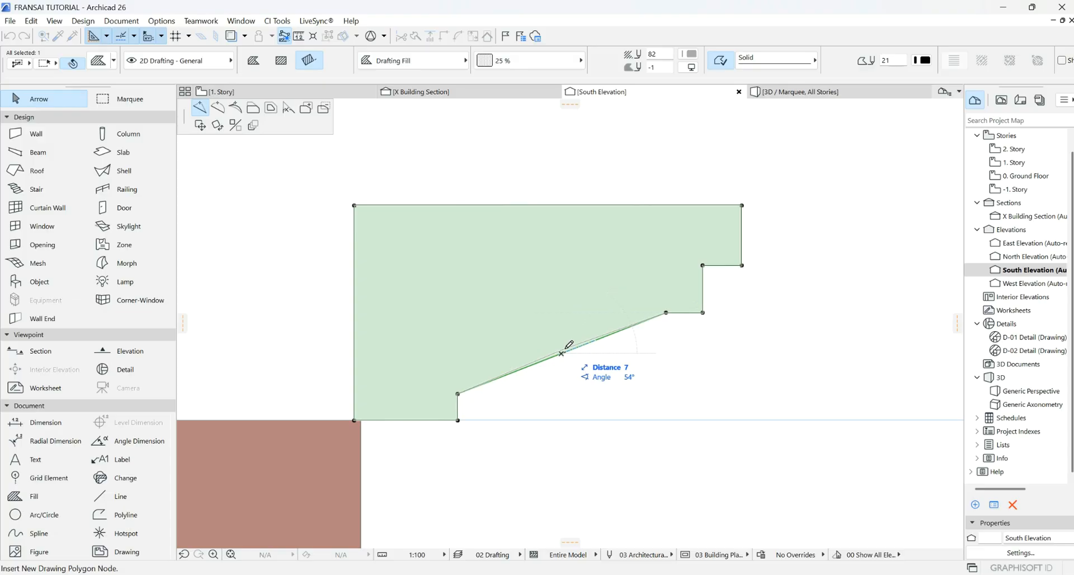
{"action": "left_click", "coordinate": [562, 353]}
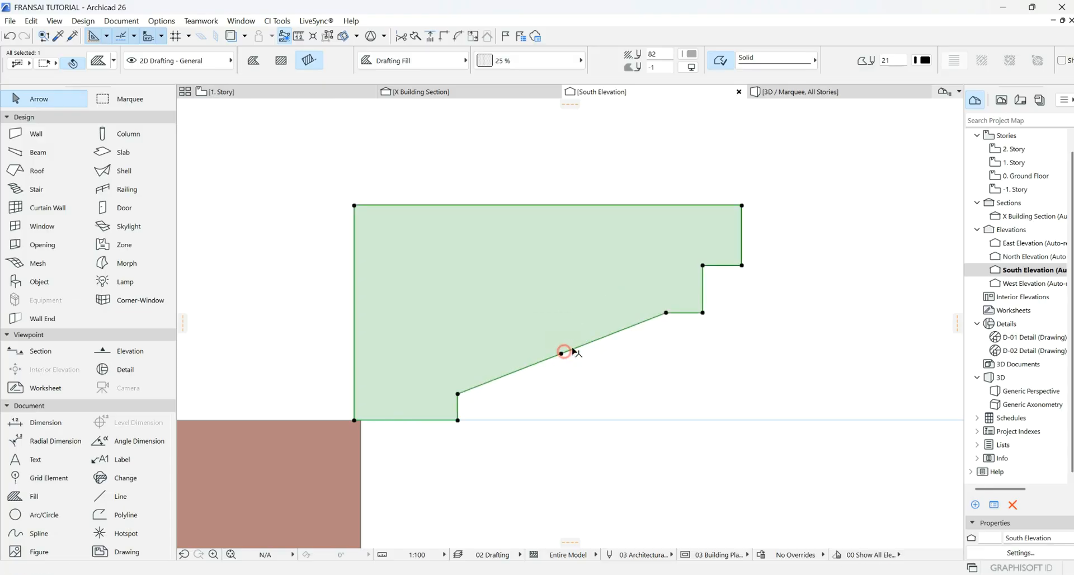
{"action": "left_click", "coordinate": [603, 338]}
{"action": "left_click", "coordinate": [218, 109]}
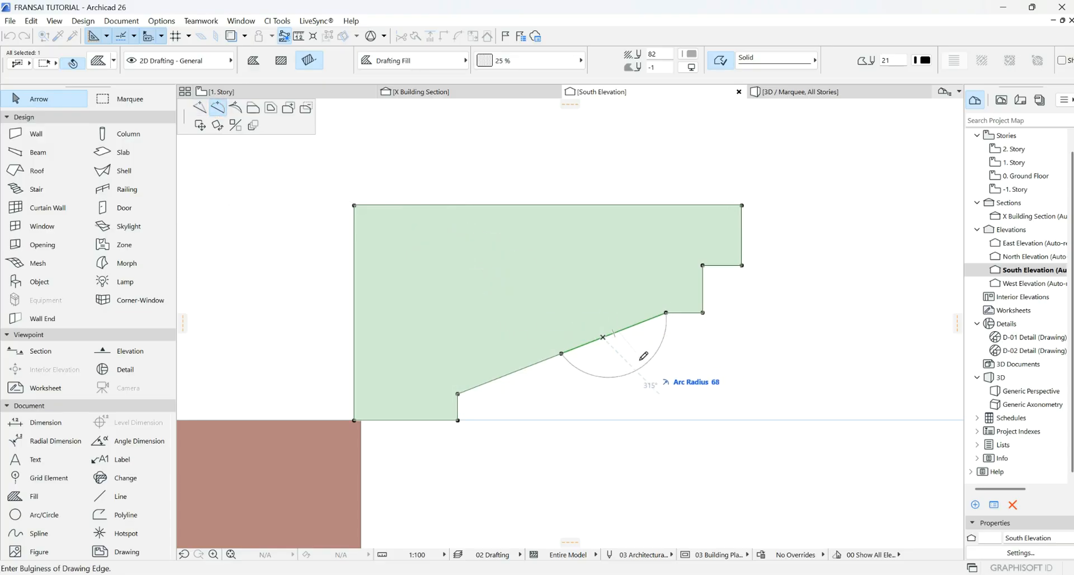
{"action": "left_click", "coordinate": [651, 342]}
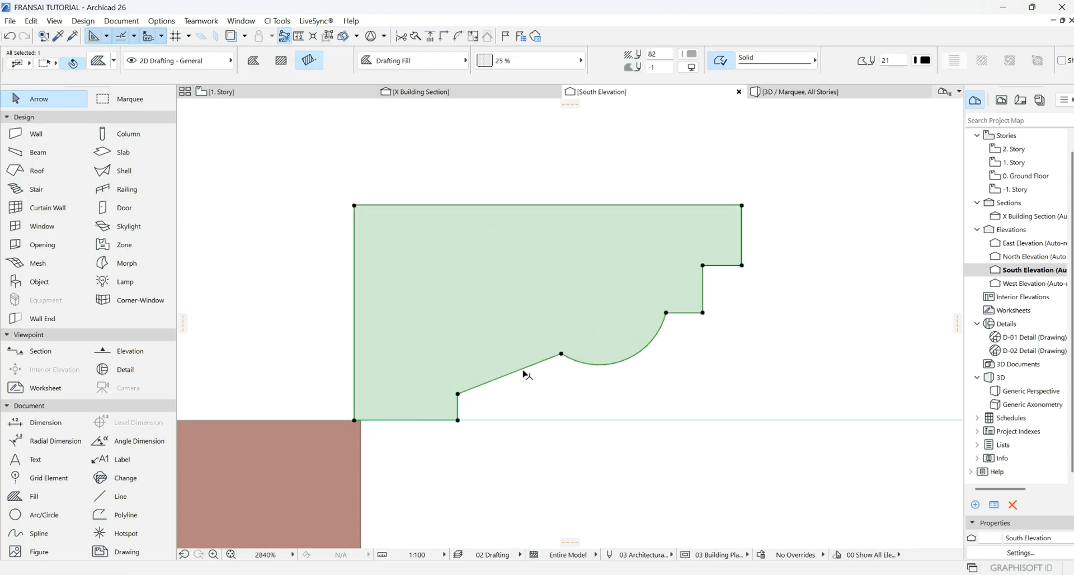
{"action": "left_click", "coordinate": [524, 368]}
{"action": "left_click", "coordinate": [515, 347]}
{"action": "left_click", "coordinate": [607, 388]}
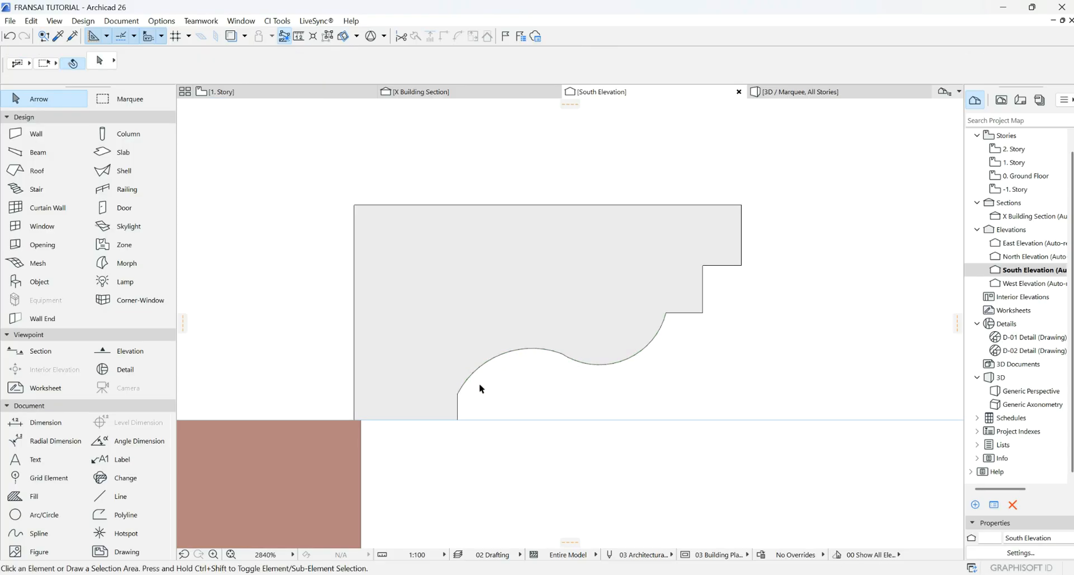
- Drop the lower arc's end node and offset the short top-right edge into a stepped notch
{"action": "left_click", "coordinate": [457, 397]}
{"action": "left_click", "coordinate": [458, 395]}
{"action": "left_click", "coordinate": [459, 409]}
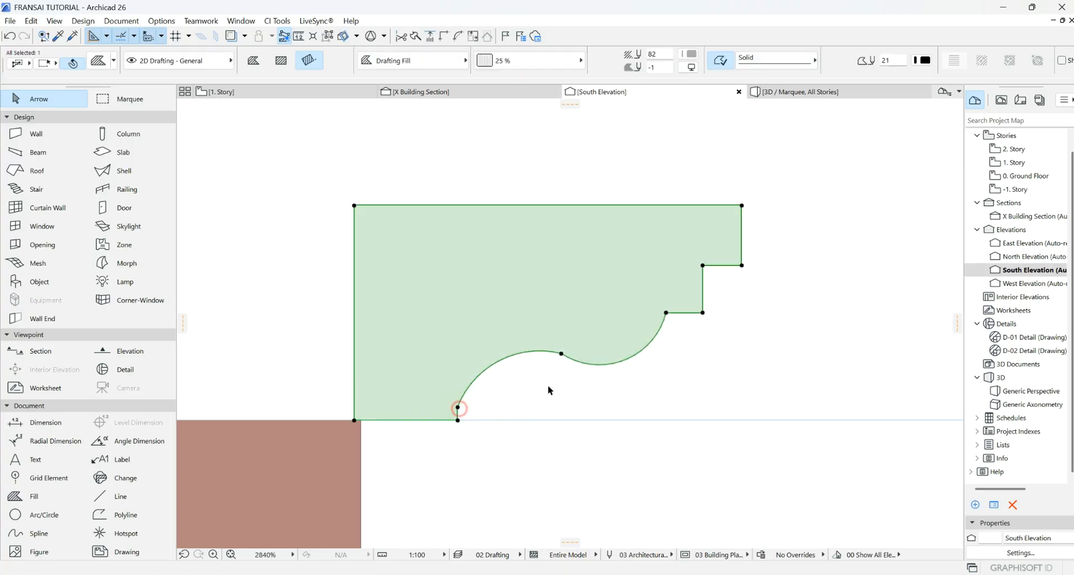
{"action": "left_click", "coordinate": [689, 313]}
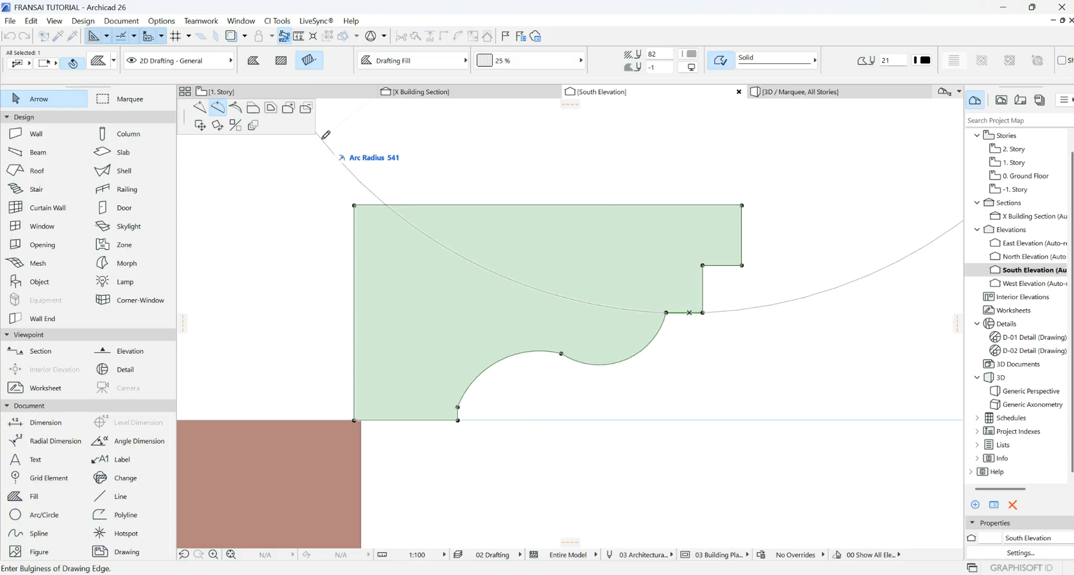
{"action": "left_click", "coordinate": [253, 108]}
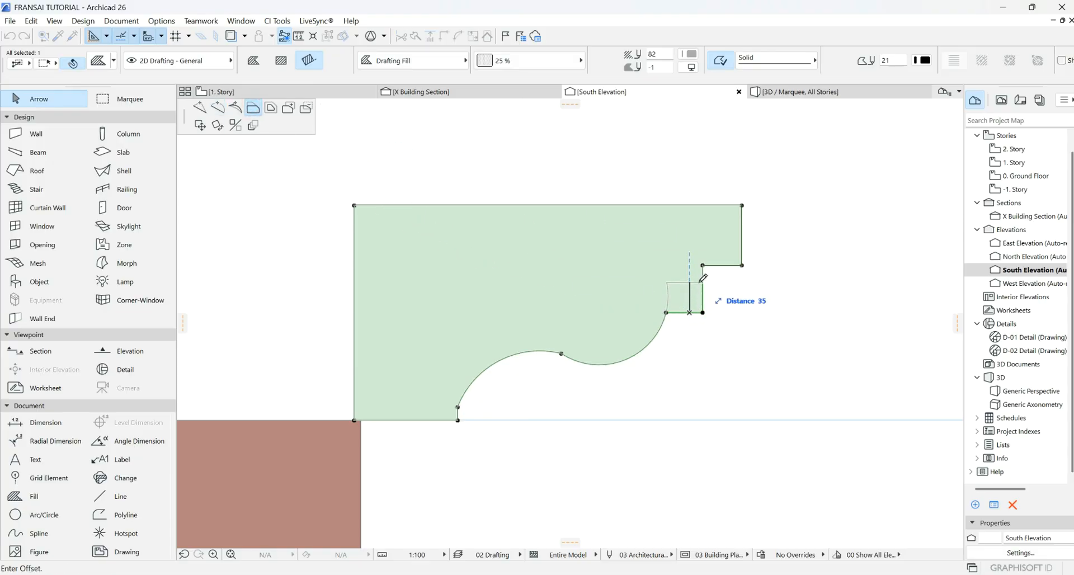
{"action": "left_click", "coordinate": [701, 282]}
{"action": "scroll", "coordinate": [658, 310], "scroll_direction": "up", "scroll_amount": 3}
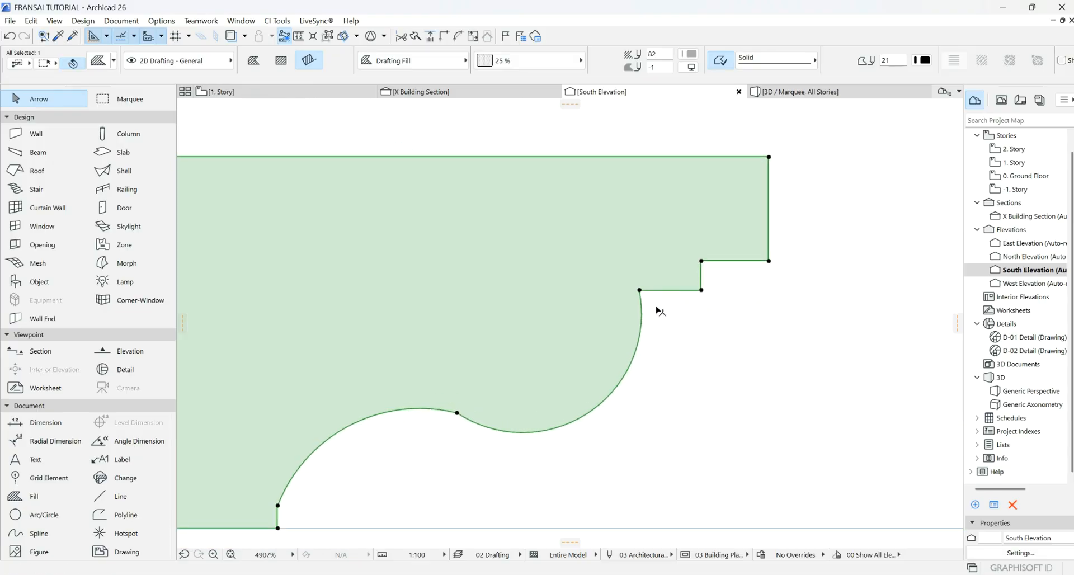
- Adjust the curved edges' bulge, making the curve slightly flatter
{"action": "left_click", "coordinate": [604, 401]}
{"action": "left_click", "coordinate": [213, 109]}
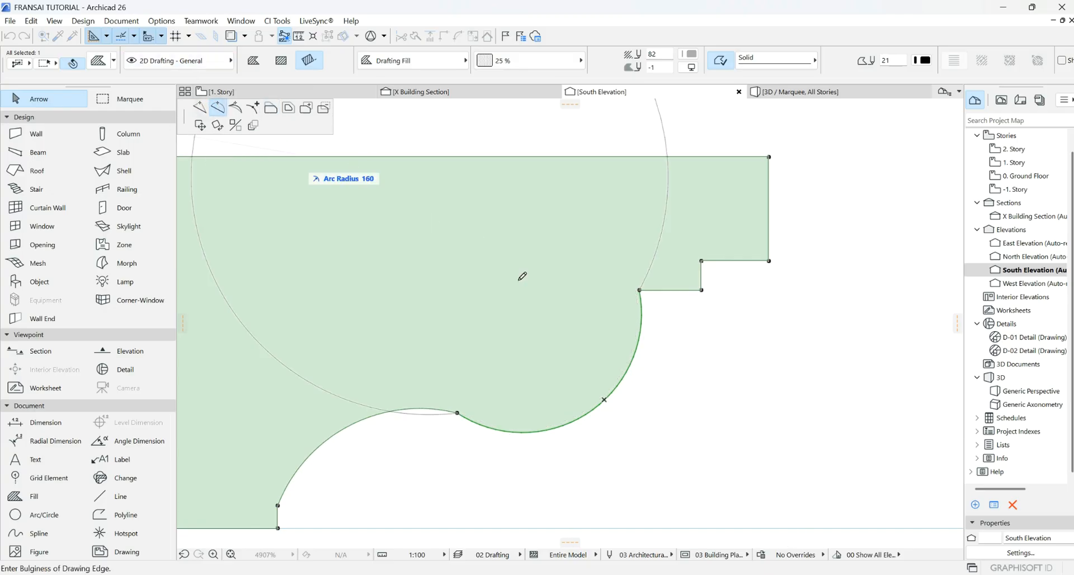
{"action": "left_click", "coordinate": [612, 362]}
{"action": "scroll", "coordinate": [487, 366], "scroll_direction": "down", "scroll_amount": 3}
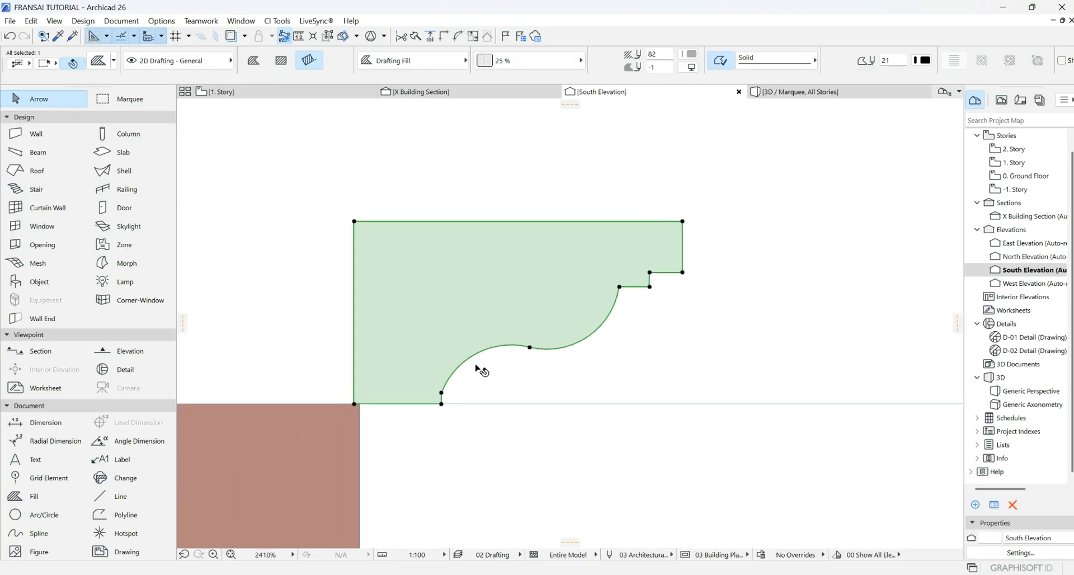
{"action": "scroll", "coordinate": [470, 358], "scroll_direction": "up", "scroll_amount": 2}
{"action": "left_click", "coordinate": [479, 347]}
{"action": "left_click", "coordinate": [481, 352]}
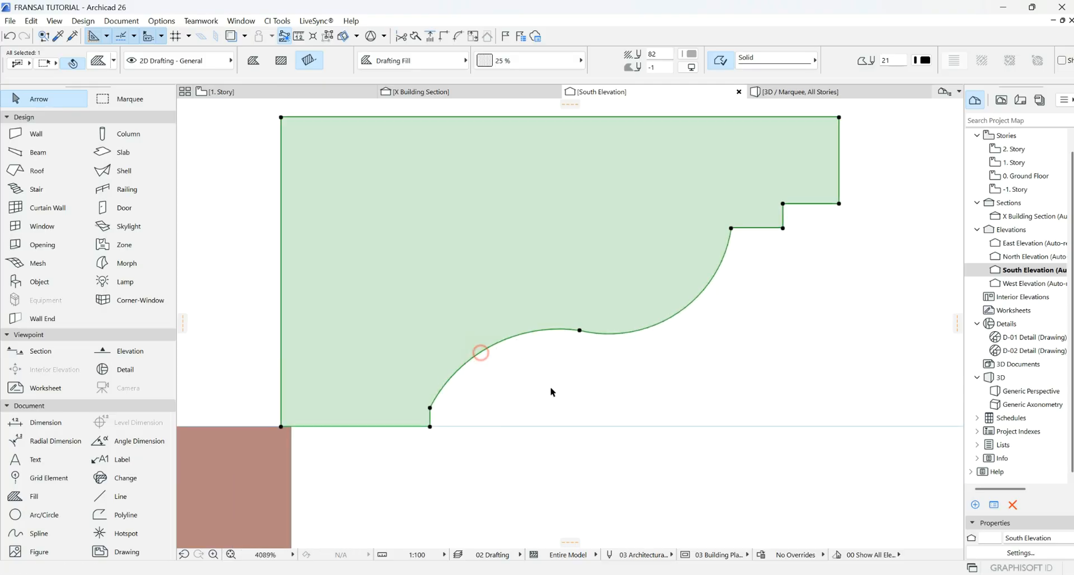
- Review the finished cornice profile and select the completed fill
{"action": "left_click", "coordinate": [551, 386]}
{"action": "scroll", "coordinate": [490, 351], "scroll_direction": "down", "scroll_amount": 3}
{"action": "scroll", "coordinate": [577, 356], "scroll_direction": "down", "scroll_amount": 3}
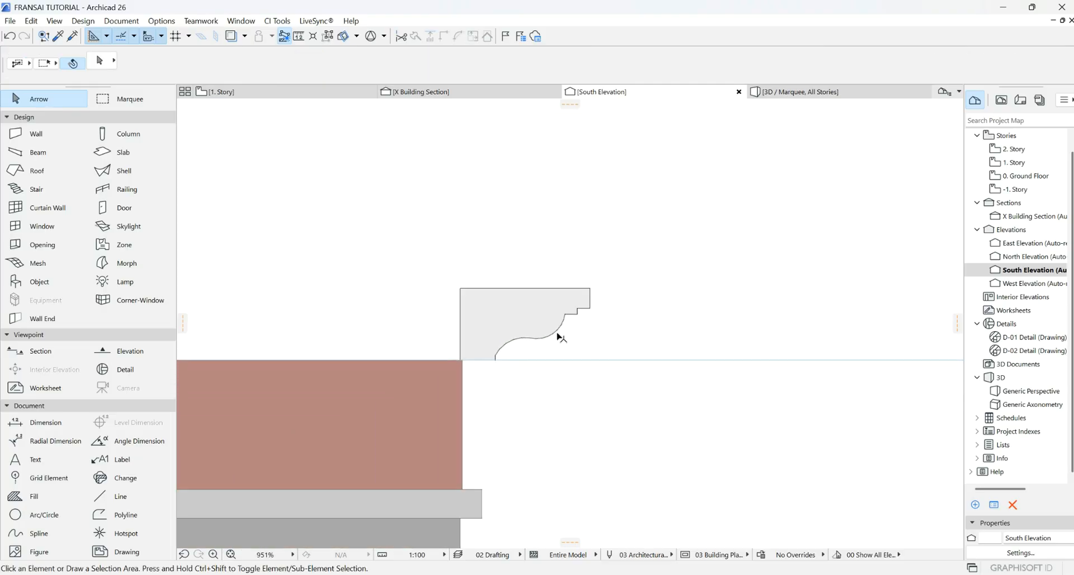
{"action": "scroll", "coordinate": [493, 288], "scroll_direction": "up", "scroll_amount": 4}
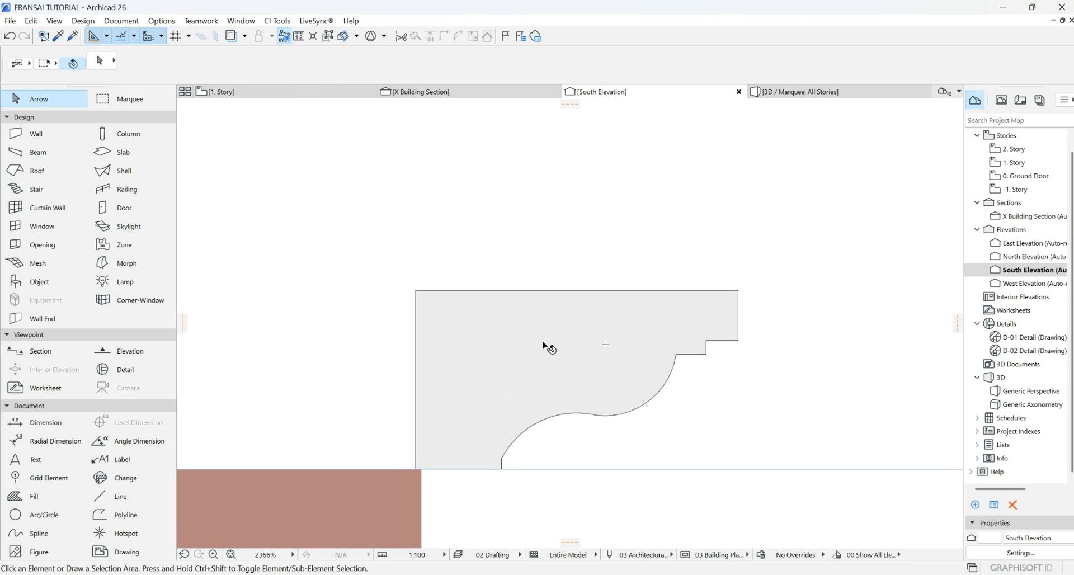
{"action": "scroll", "coordinate": [544, 345], "scroll_direction": "down", "scroll_amount": 3}
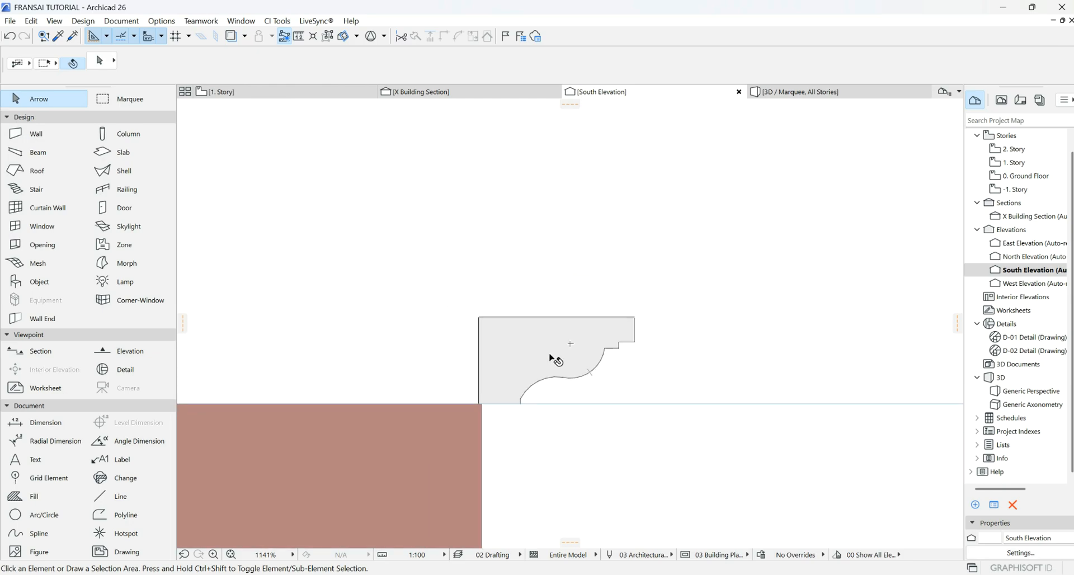
{"action": "left_click", "coordinate": [551, 357]}
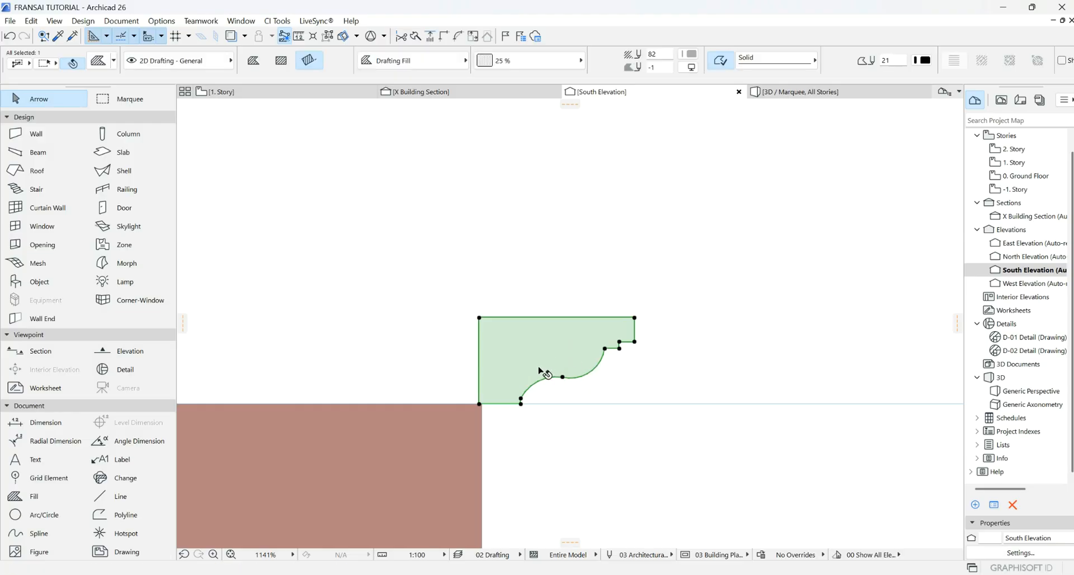
{"action": "scroll", "coordinate": [540, 371], "scroll_direction": "up", "scroll_amount": 5}
{"action": "scroll", "coordinate": [521, 364], "scroll_direction": "down", "scroll_amount": 4}
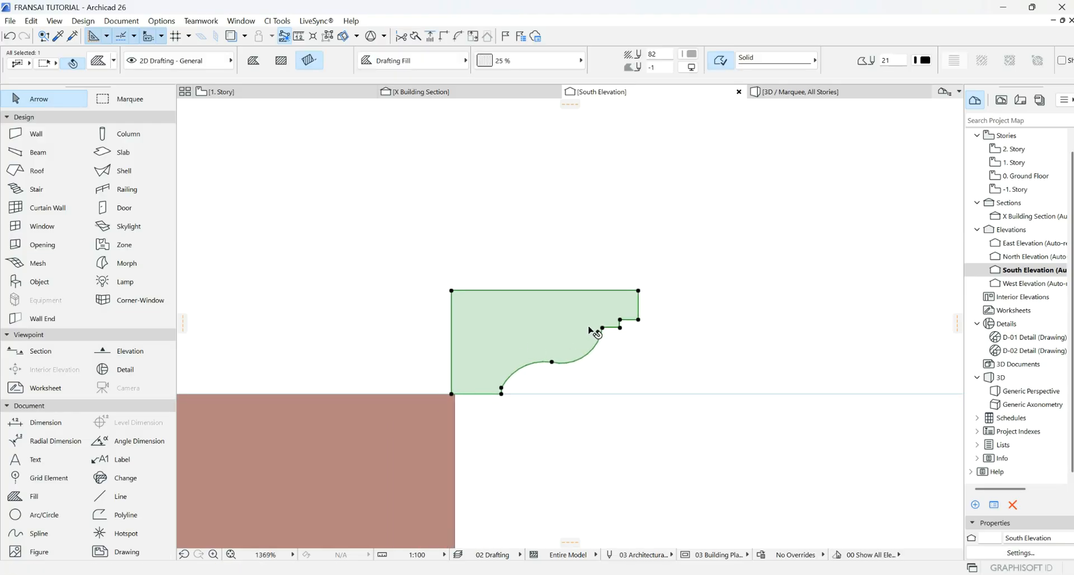
- Copy the cornice fill and start a new custom profile in the Profile Manager
{"action": "right_click", "coordinate": [546, 320]}
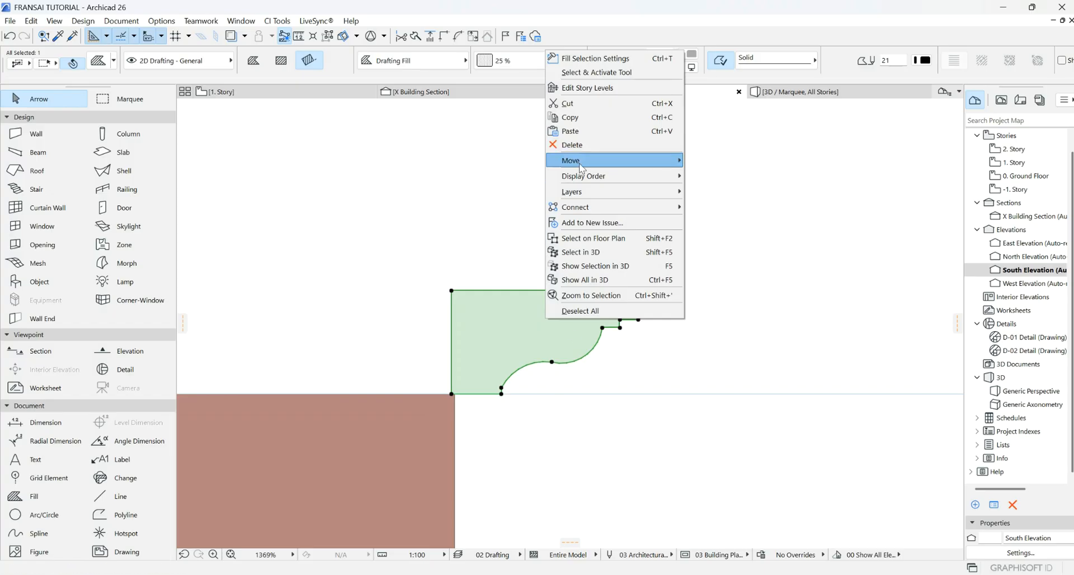
{"action": "left_click", "coordinate": [571, 117]}
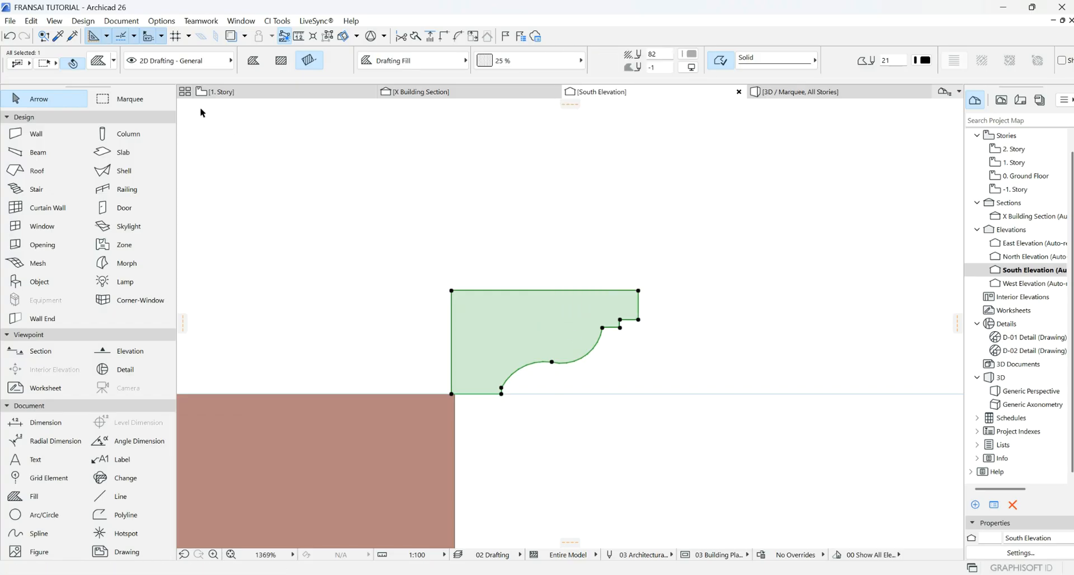
{"action": "left_click", "coordinate": [295, 203]}
{"action": "left_click", "coordinate": [161, 21]}
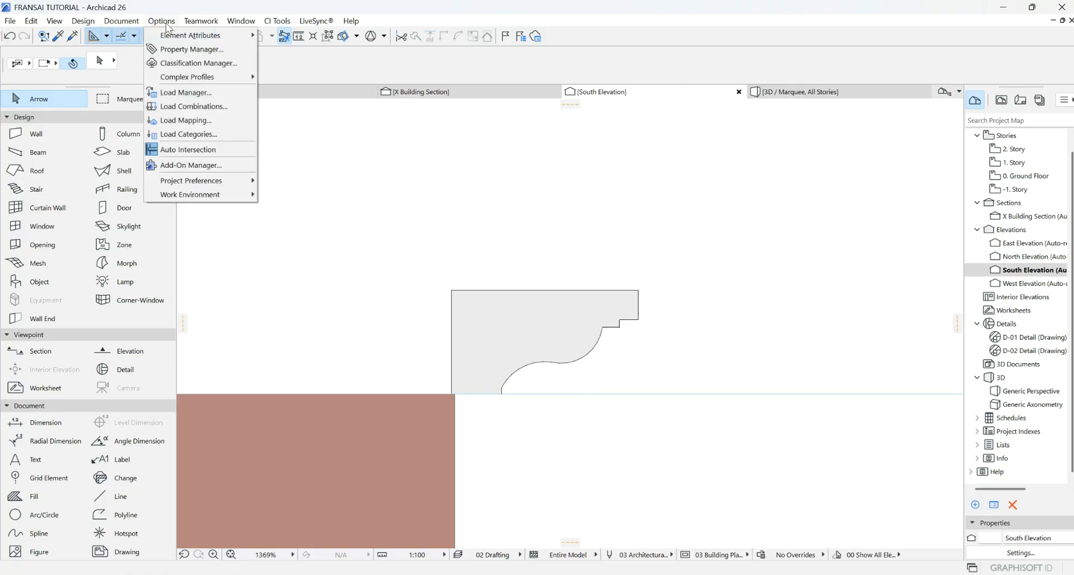
{"action": "mouse_move", "coordinate": [195, 77]}
{"action": "left_click", "coordinate": [305, 77]}
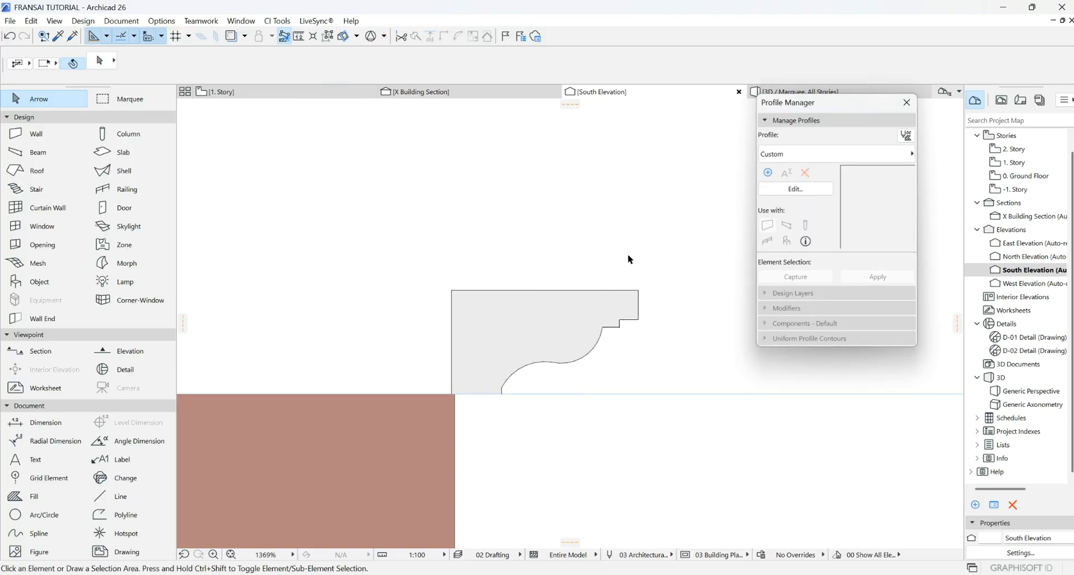
{"action": "left_click", "coordinate": [796, 189]}
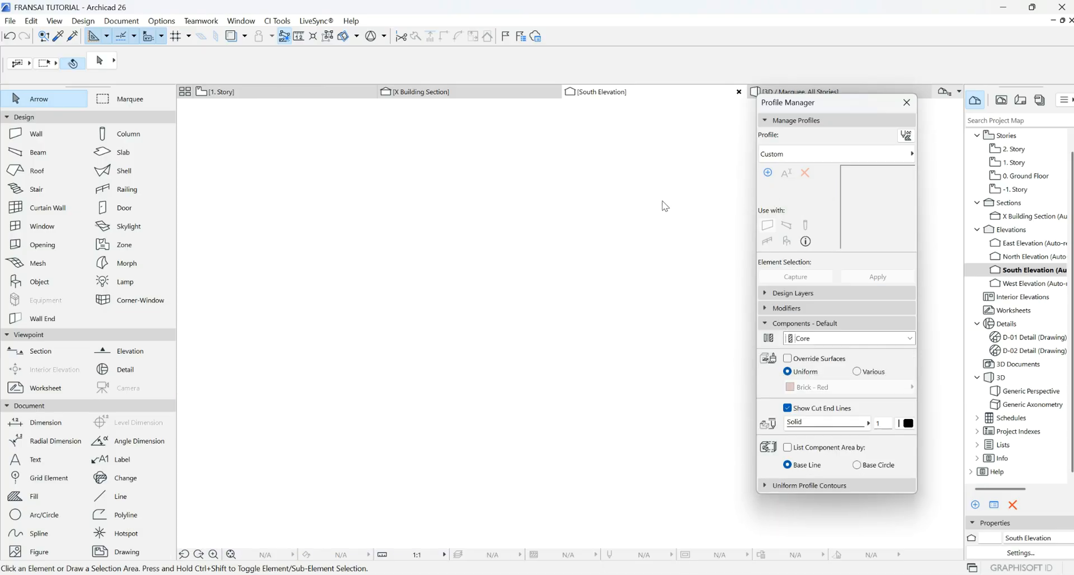
- Paste the cornice shape into the profile editor and reposition it by its bottom-left corner
{"action": "right_click", "coordinate": [598, 280]}
{"action": "left_click", "coordinate": [648, 287]}
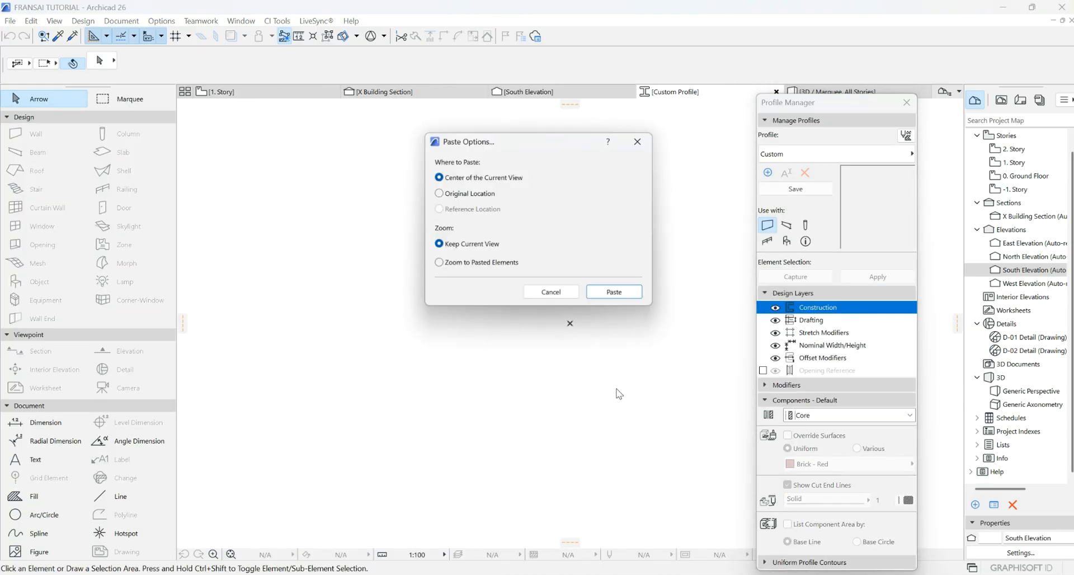
{"action": "left_click", "coordinate": [615, 292]}
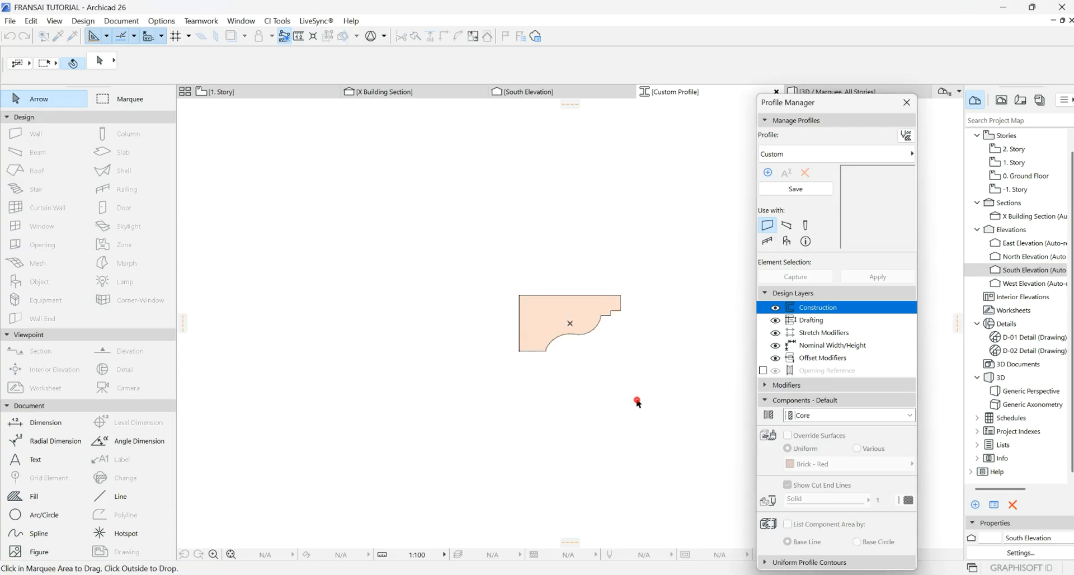
{"action": "scroll", "coordinate": [542, 346], "scroll_direction": "up", "scroll_amount": 5}
{"action": "left_click", "coordinate": [476, 384]}
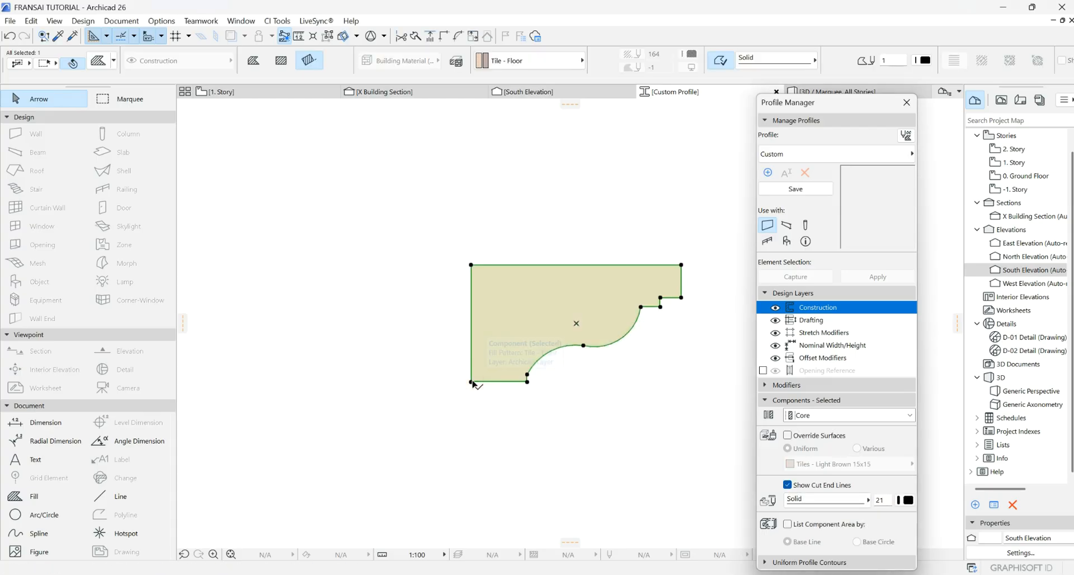
{"action": "left_click", "coordinate": [471, 382]}
{"action": "left_click", "coordinate": [577, 323]}
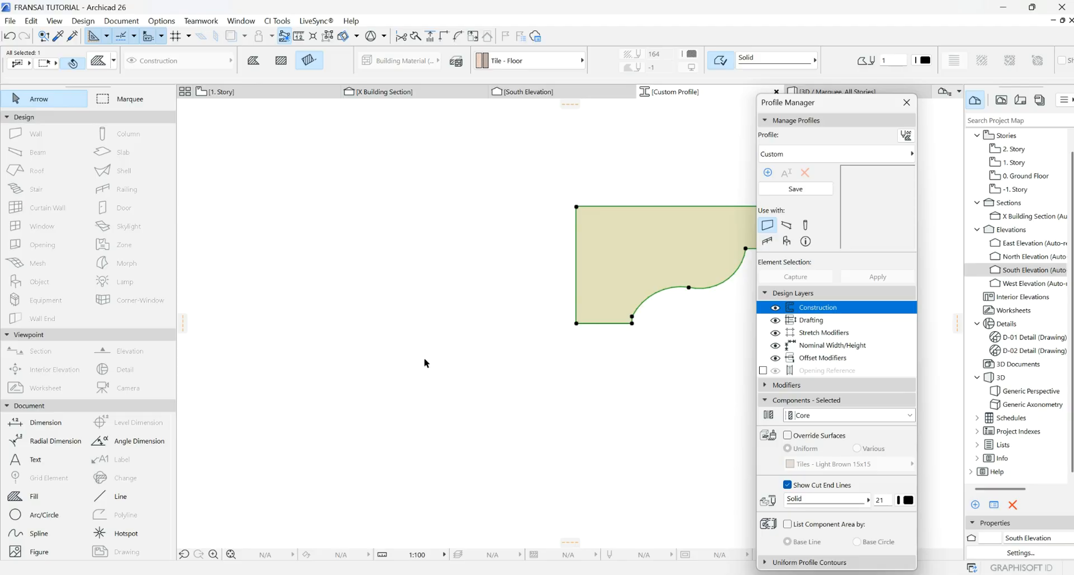
{"action": "scroll", "coordinate": [426, 364], "scroll_direction": "down", "scroll_amount": 3}
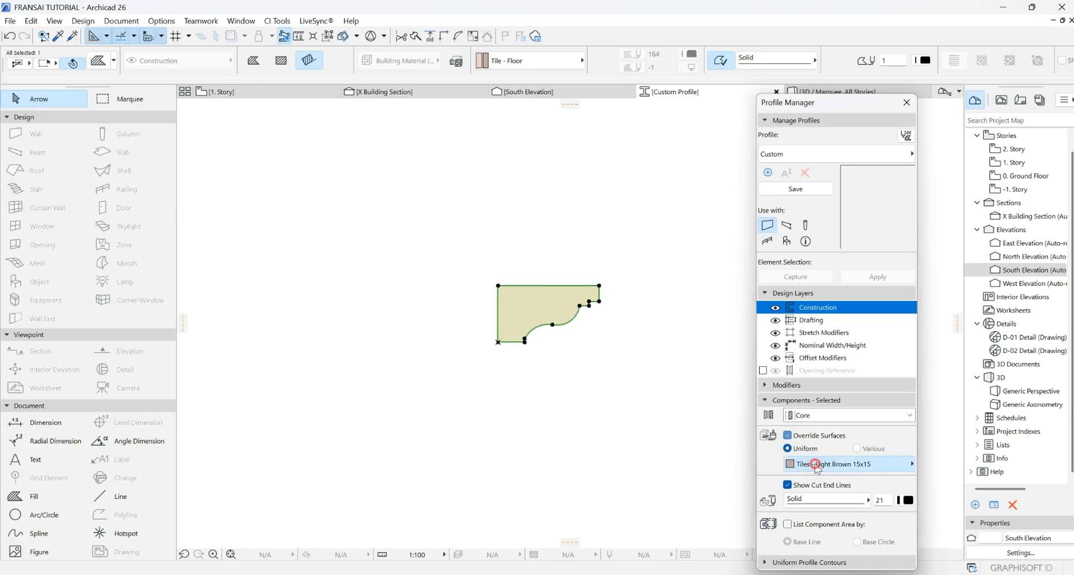
- Apply the Stucco - White Fine surface, save the profile as CURVED PARAPET, and close the editor
{"action": "left_click", "coordinate": [814, 464]}
{"action": "left_click", "coordinate": [616, 492]}
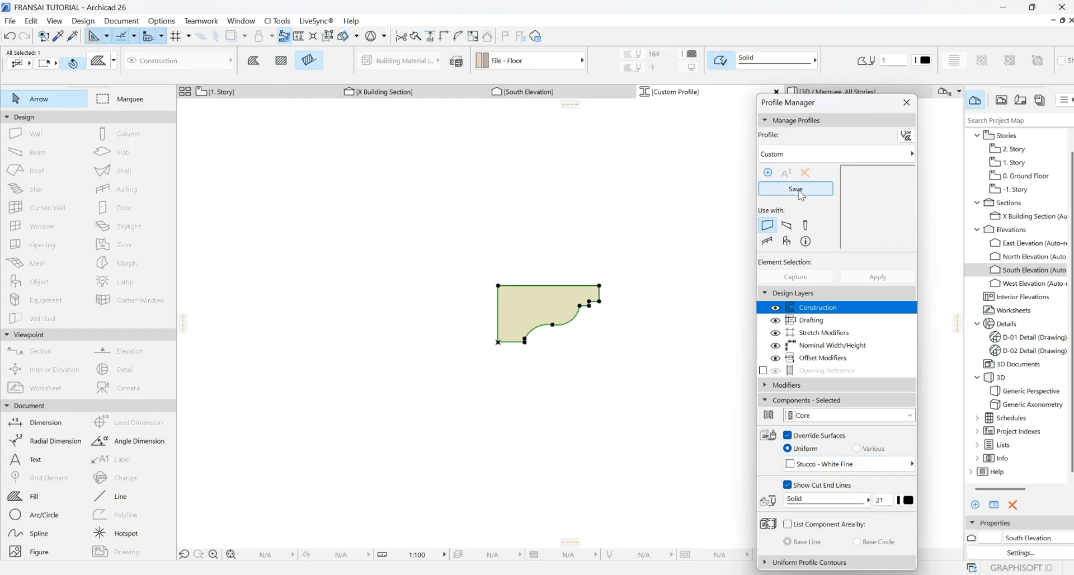
{"action": "left_click", "coordinate": [795, 190]}
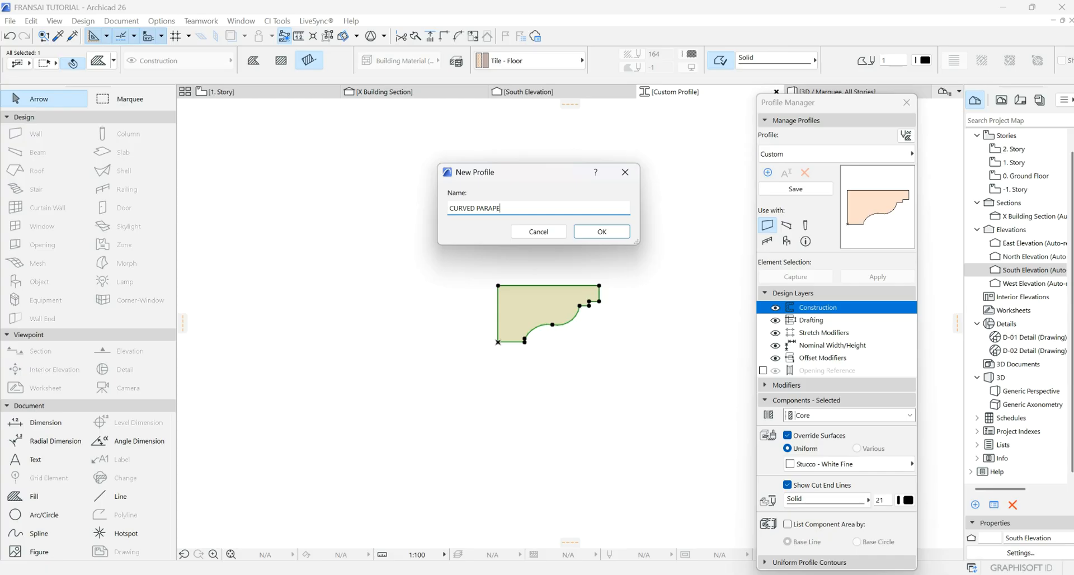
{"action": "left_click", "coordinate": [610, 236]}
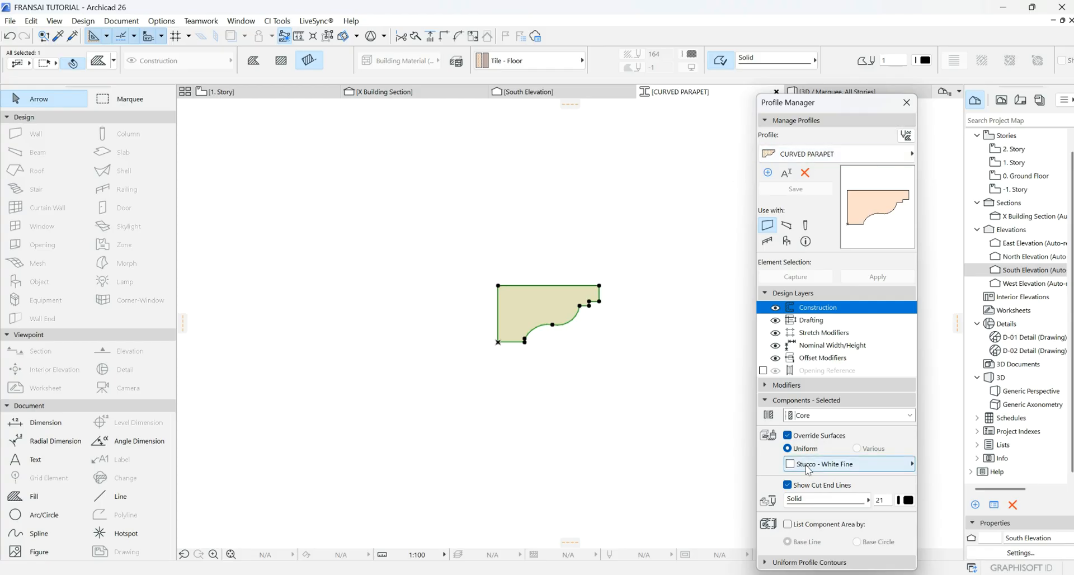
{"action": "left_click", "coordinate": [909, 107]}
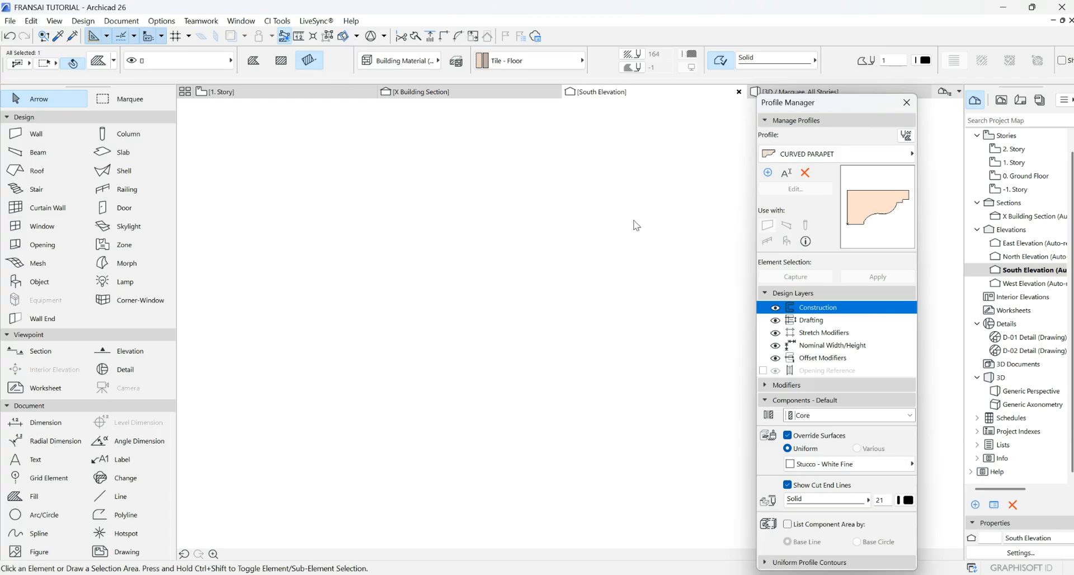
- On the 1. Story plan, set the Wall tool to the CURVED PARAPET profile
{"action": "scroll", "coordinate": [629, 258], "scroll_direction": "down", "scroll_amount": 5}
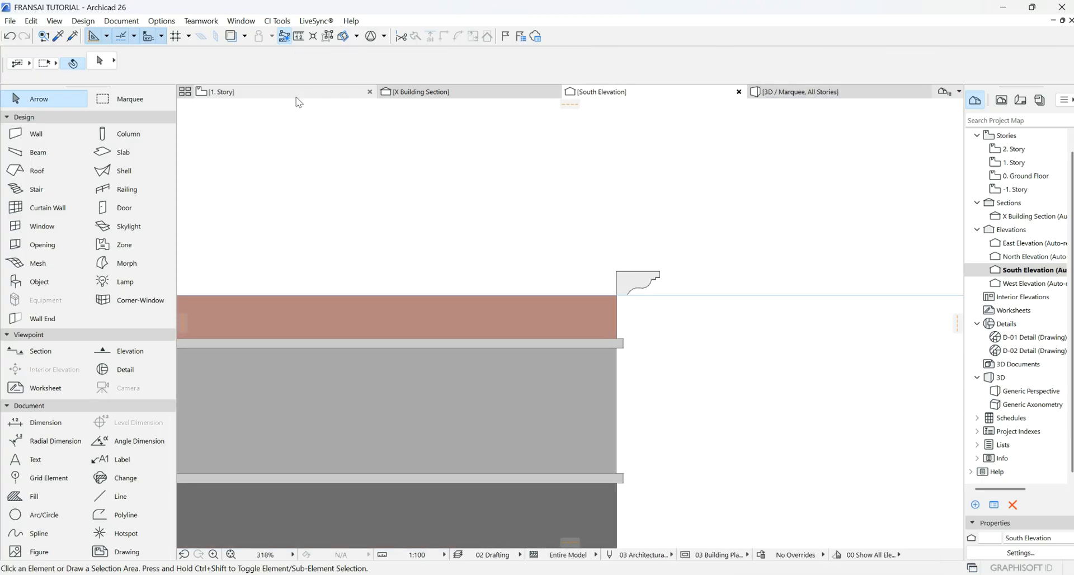
{"action": "left_click", "coordinate": [296, 92]}
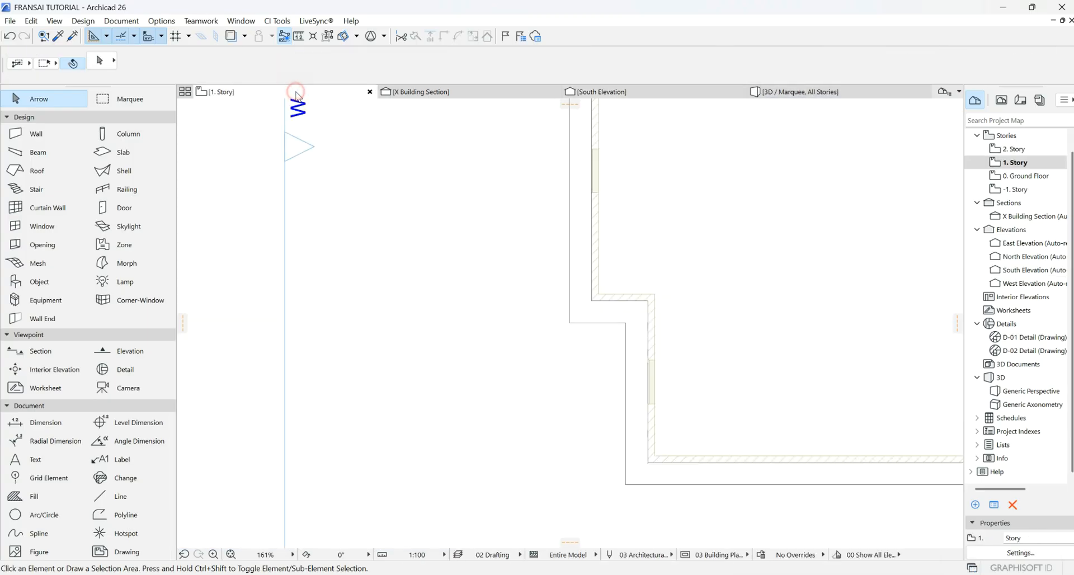
{"action": "left_click", "coordinate": [34, 140]}
{"action": "left_click", "coordinate": [547, 62]}
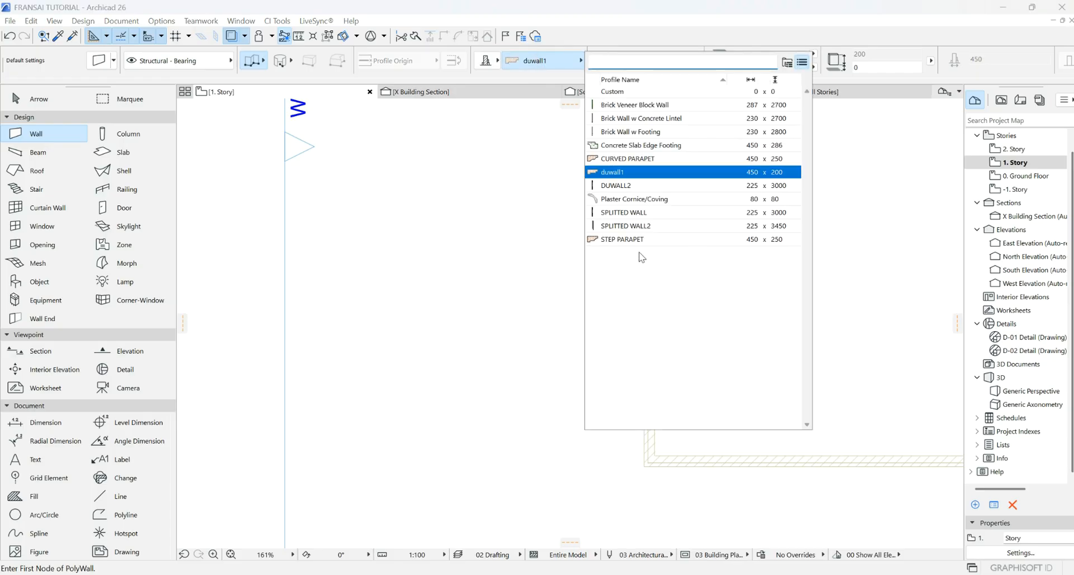
{"action": "left_click", "coordinate": [627, 159]}
{"action": "scroll", "coordinate": [610, 296], "scroll_direction": "up", "scroll_amount": 3}
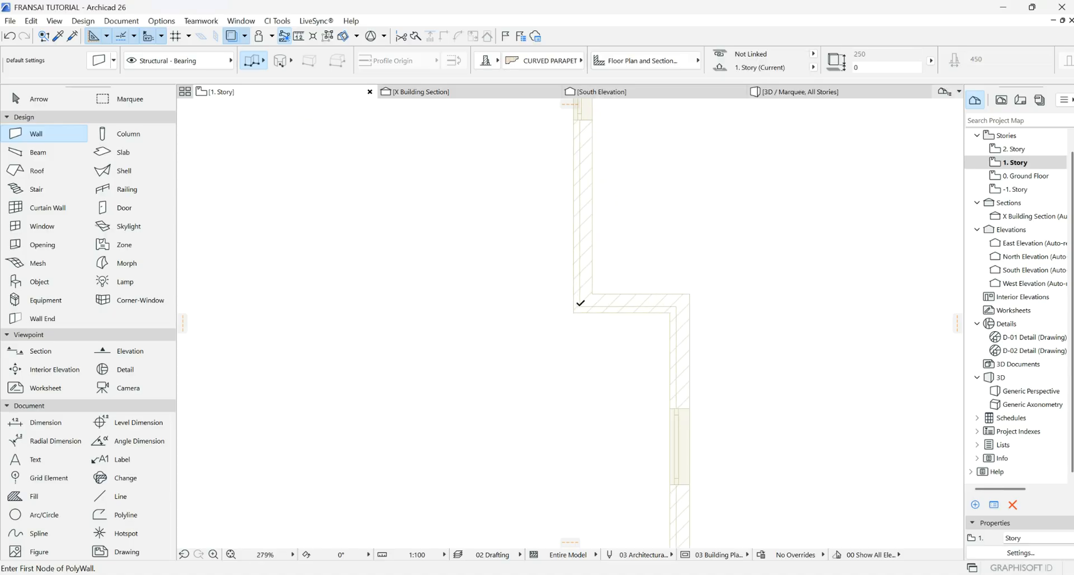
- Start the polywall at the house corner, placing nodes at the lower-left and lower-right corners
{"action": "left_click", "coordinate": [580, 303]}
{"action": "scroll", "coordinate": [589, 397], "scroll_direction": "down", "scroll_amount": 3}
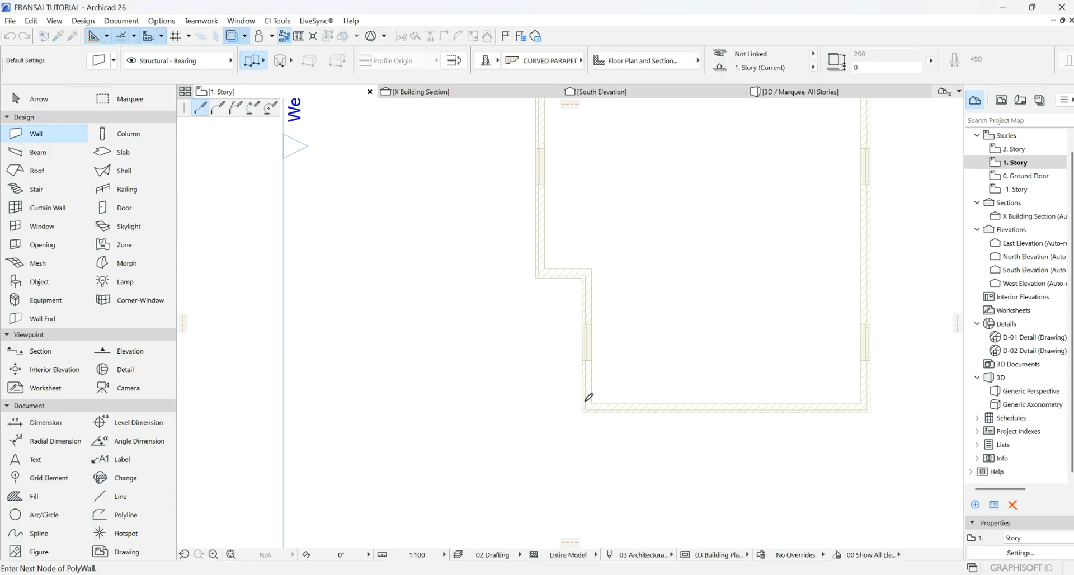
{"action": "left_click", "coordinate": [586, 408]}
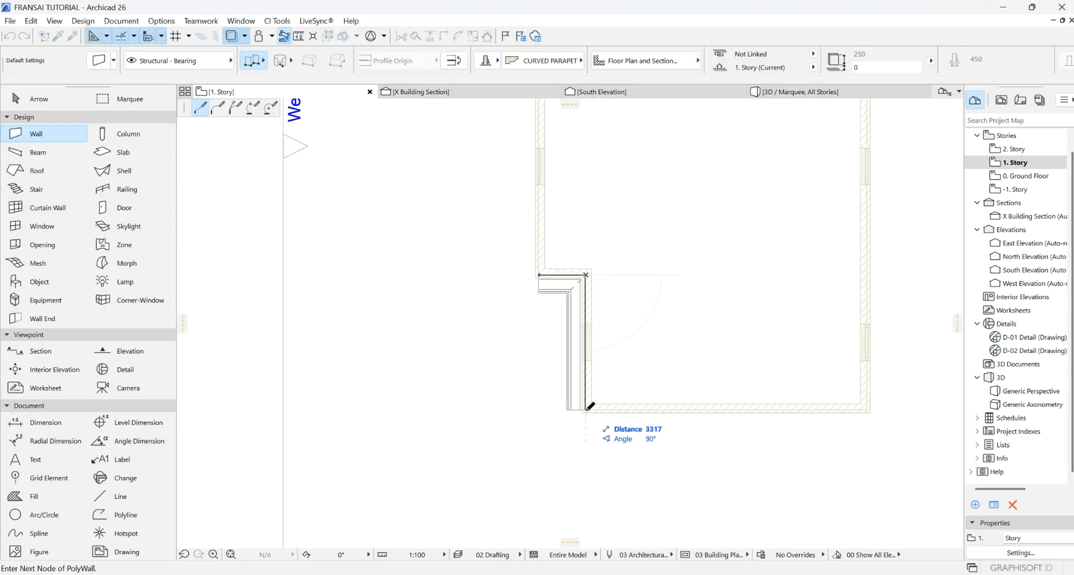
{"action": "left_click", "coordinate": [264, 62]}
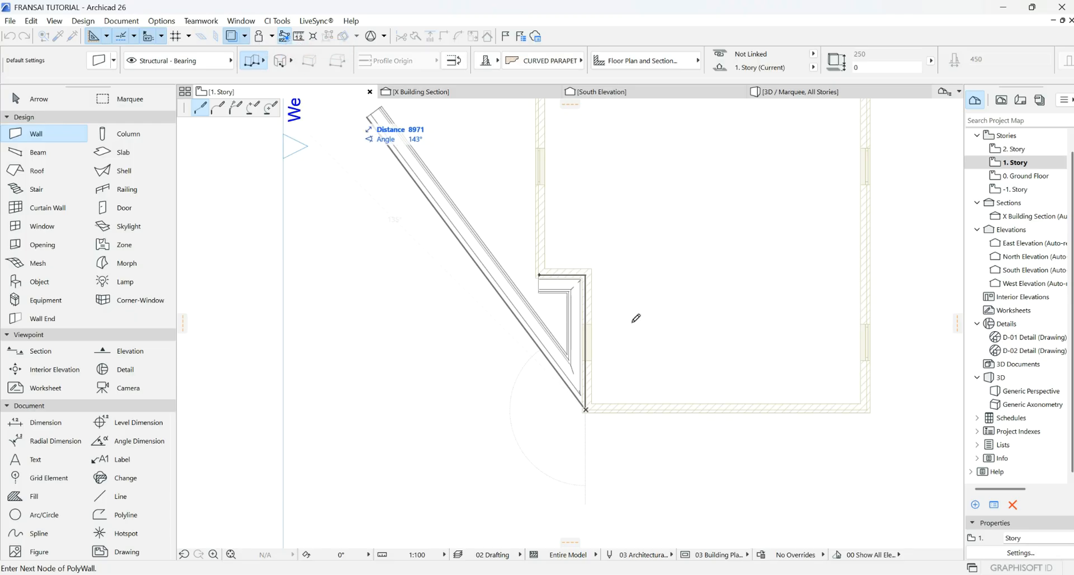
{"action": "scroll", "coordinate": [895, 406], "scroll_direction": "up", "scroll_amount": 5}
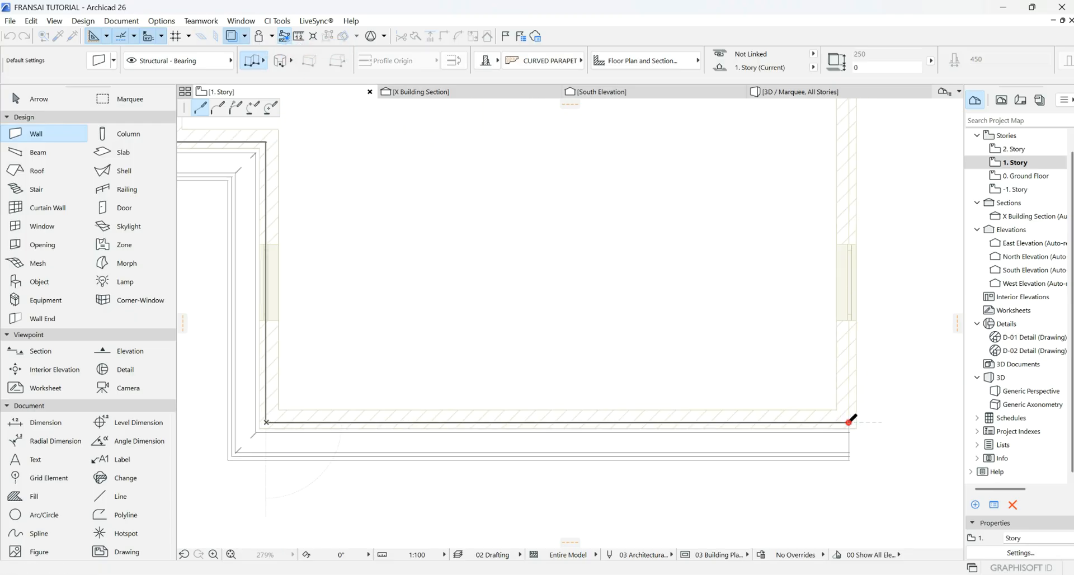
{"action": "left_click", "coordinate": [849, 421]}
- Trace the remaining house corners, close the polywall at the start, and show the 3D view
{"action": "scroll", "coordinate": [662, 421], "scroll_direction": "down", "scroll_amount": 5}
{"action": "scroll", "coordinate": [636, 343], "scroll_direction": "up", "scroll_amount": 5}
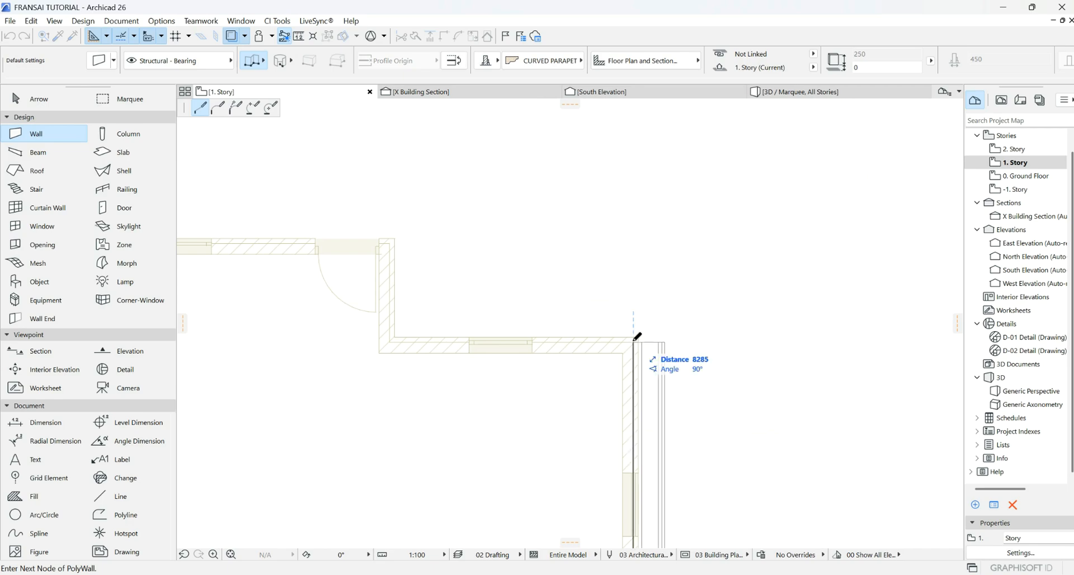
{"action": "left_click", "coordinate": [633, 341]}
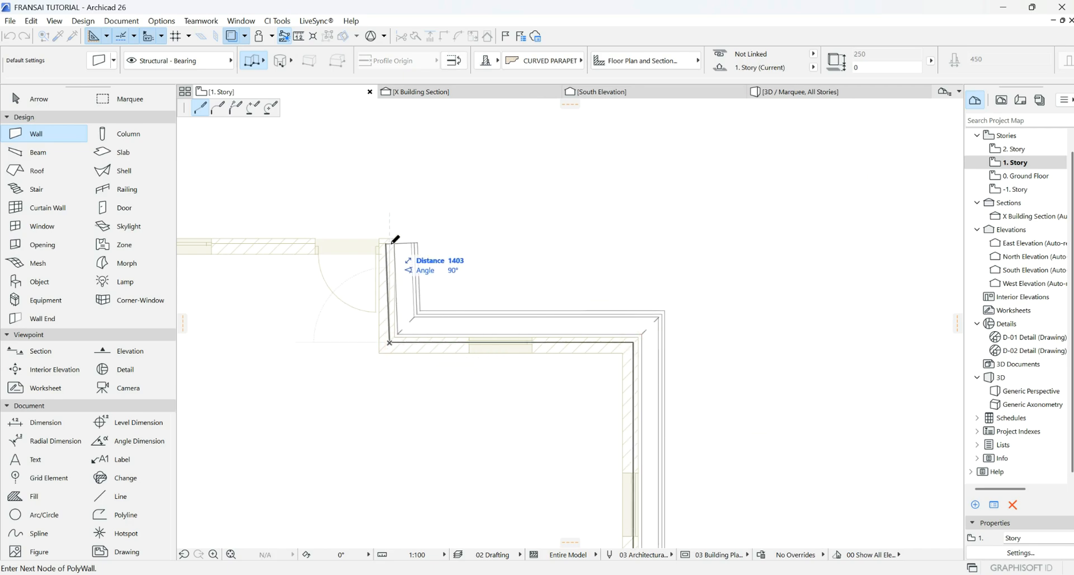
{"action": "scroll", "coordinate": [369, 259], "scroll_direction": "down", "scroll_amount": 5}
{"action": "scroll", "coordinate": [436, 192], "scroll_direction": "up", "scroll_amount": 5}
{"action": "left_click", "coordinate": [437, 192]}
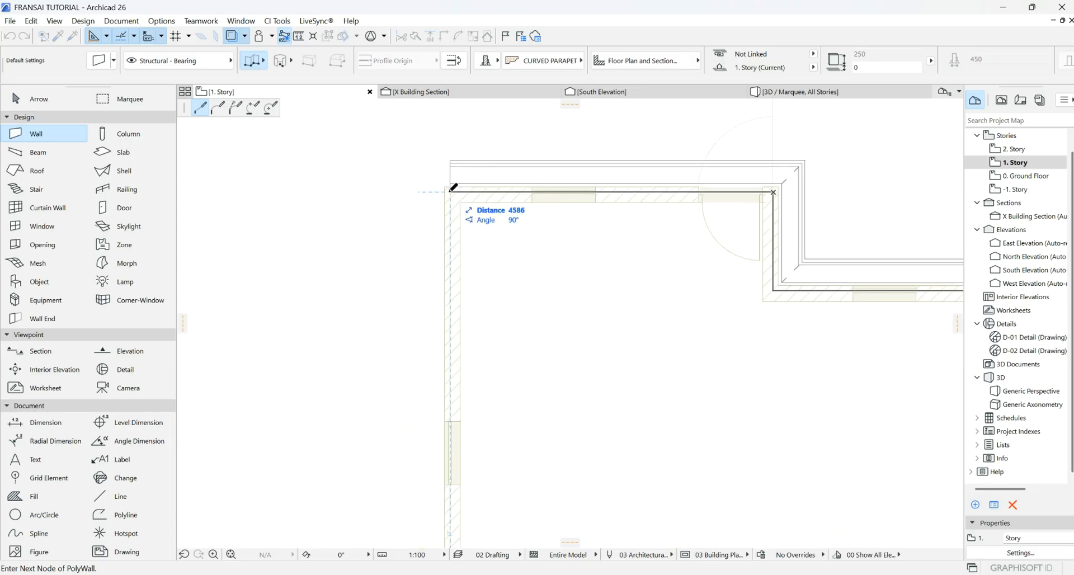
{"action": "scroll", "coordinate": [444, 168], "scroll_direction": "down", "scroll_amount": 5}
{"action": "scroll", "coordinate": [451, 380], "scroll_direction": "up", "scroll_amount": 5}
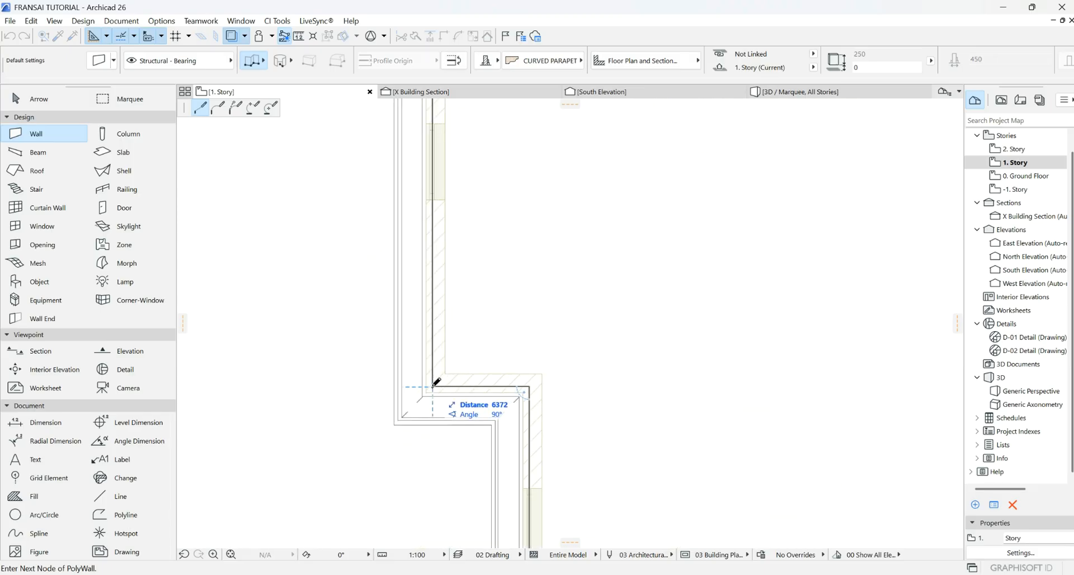
{"action": "left_click", "coordinate": [433, 387]}
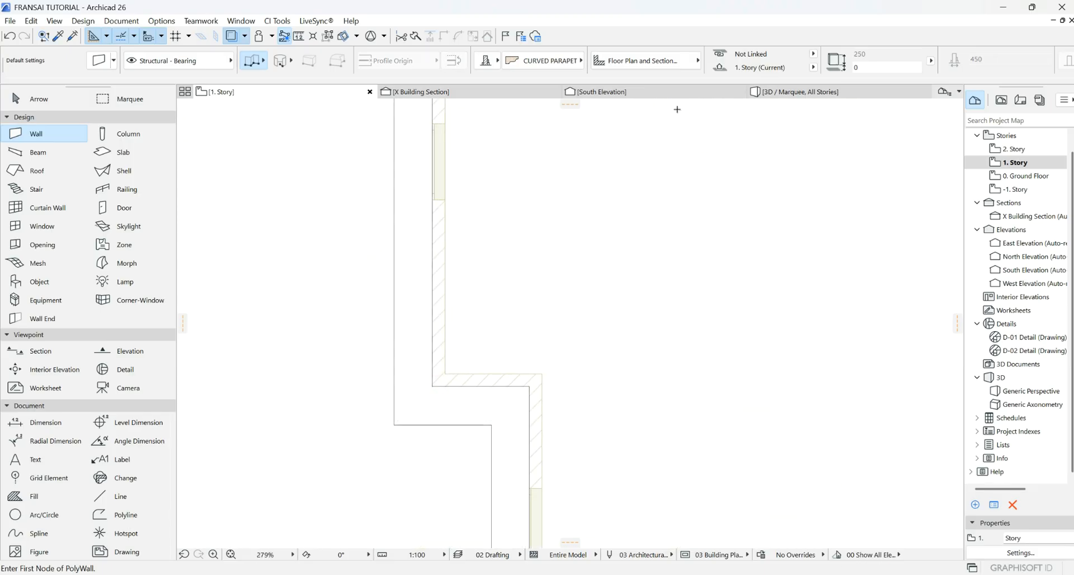
{"action": "left_click", "coordinate": [784, 92]}
{"action": "scroll", "coordinate": [749, 229], "scroll_direction": "down", "scroll_amount": 5}
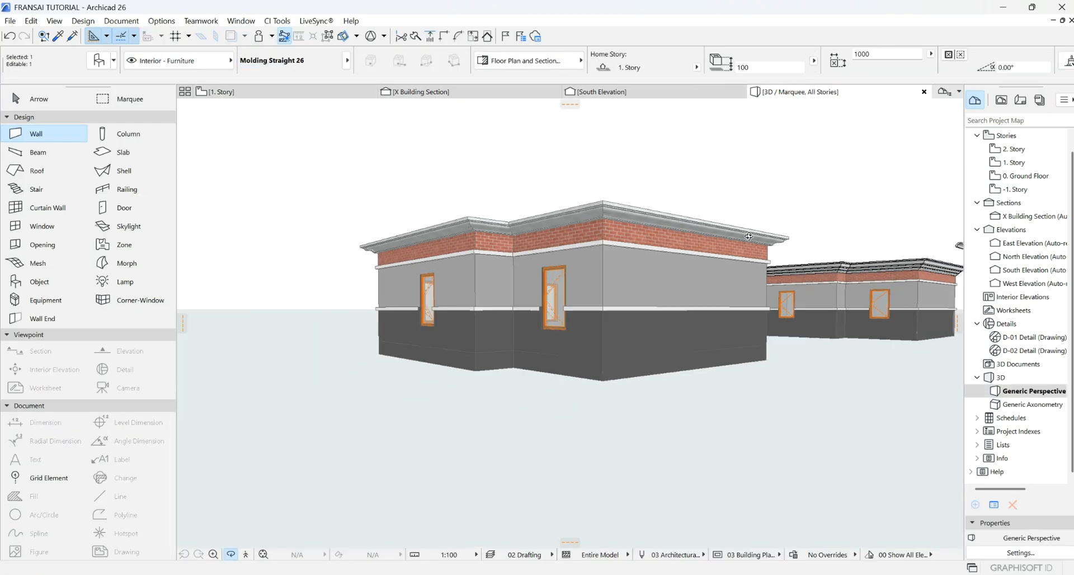
{"action": "scroll", "coordinate": [513, 243], "scroll_direction": "up", "scroll_amount": 4}
{"action": "scroll", "coordinate": [751, 222], "scroll_direction": "down", "scroll_amount": 5}
{"action": "scroll", "coordinate": [673, 230], "scroll_direction": "up", "scroll_amount": 5}
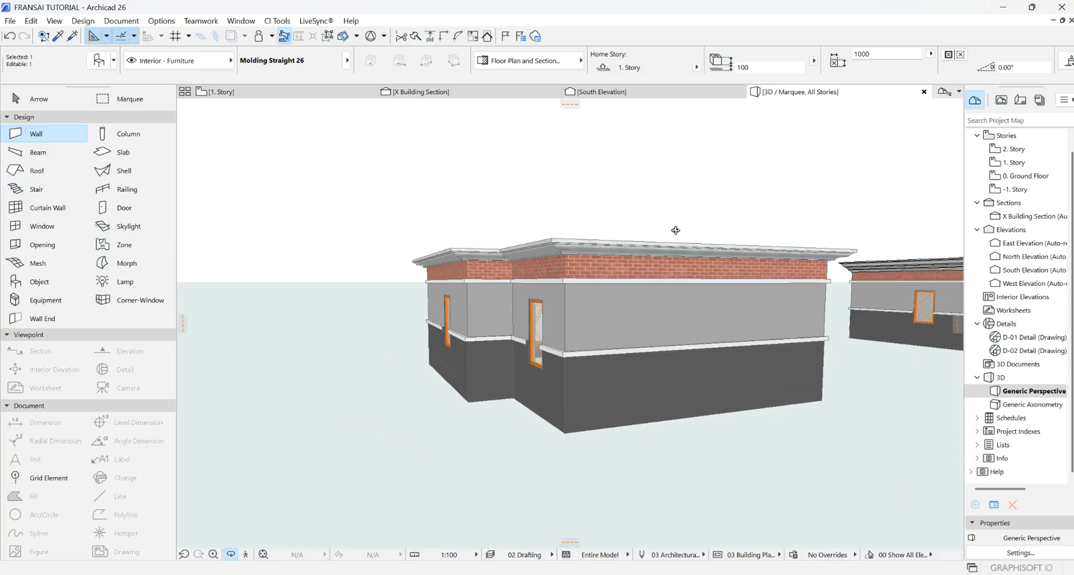
{"action": "scroll", "coordinate": [708, 211], "scroll_direction": "up", "scroll_amount": 4}
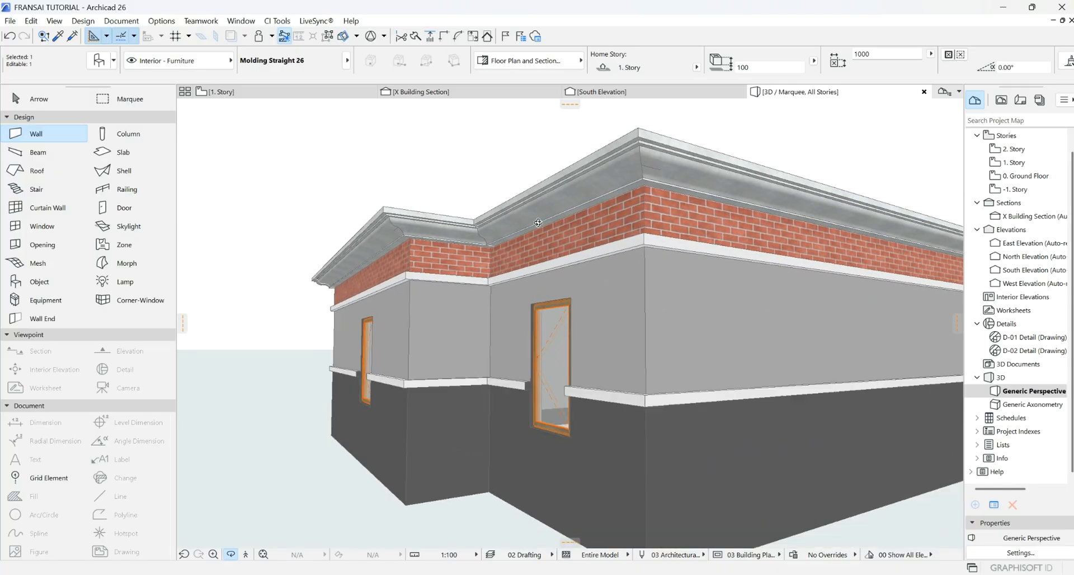
{"action": "scroll", "coordinate": [657, 276], "scroll_direction": "down", "scroll_amount": 5}
{"action": "mouse_move", "coordinate": [657, 277]}
{"action": "left_mouse_down"}
{"action": "mouse_move", "coordinate": [666, 319]}
{"action": "mouse_move", "coordinate": [722, 338]}
{"action": "mouse_move", "coordinate": [670, 283]}
{"action": "left_mouse_up"}
{"action": "scroll", "coordinate": [470, 292], "scroll_direction": "down", "scroll_amount": 4}
{"action": "scroll", "coordinate": [587, 260], "scroll_direction": "up", "scroll_amount": 6}
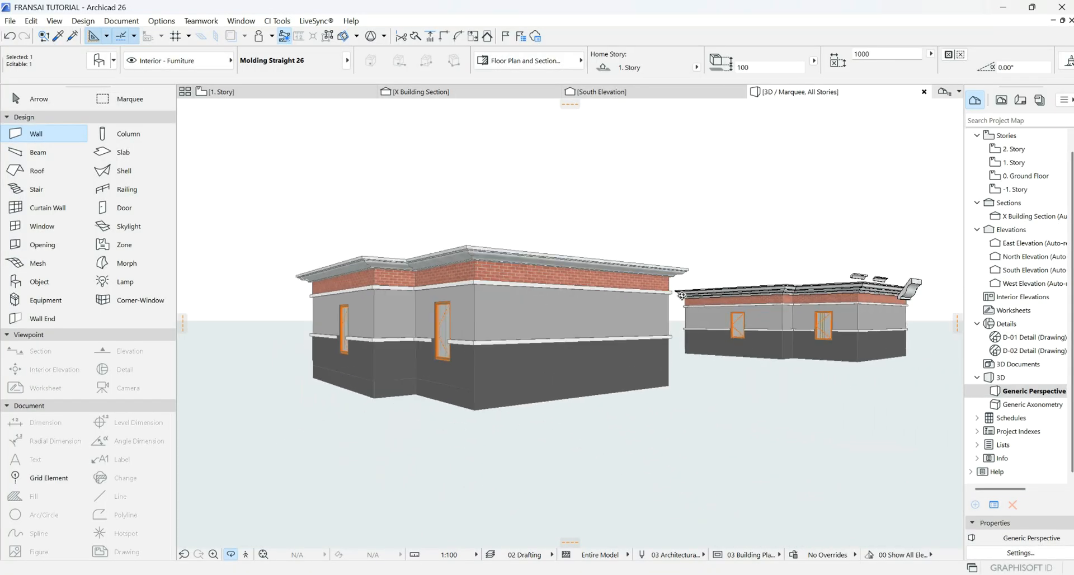
{"action": "scroll", "coordinate": [594, 256], "scroll_direction": "down", "scroll_amount": 2}
{"action": "scroll", "coordinate": [502, 251], "scroll_direction": "up", "scroll_amount": 3}
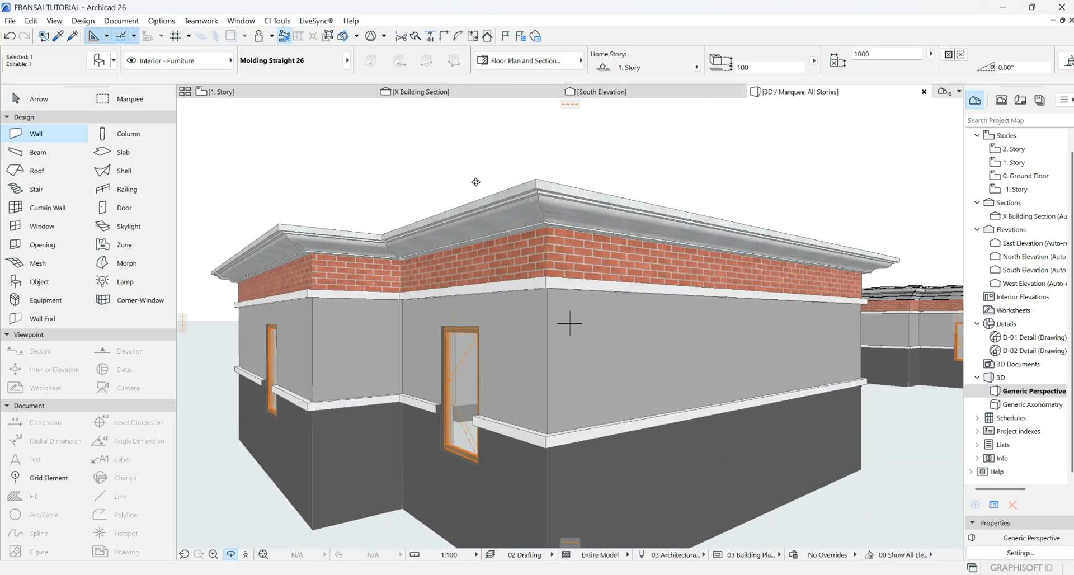
{"action": "scroll", "coordinate": [505, 269], "scroll_direction": "down", "scroll_amount": 2}
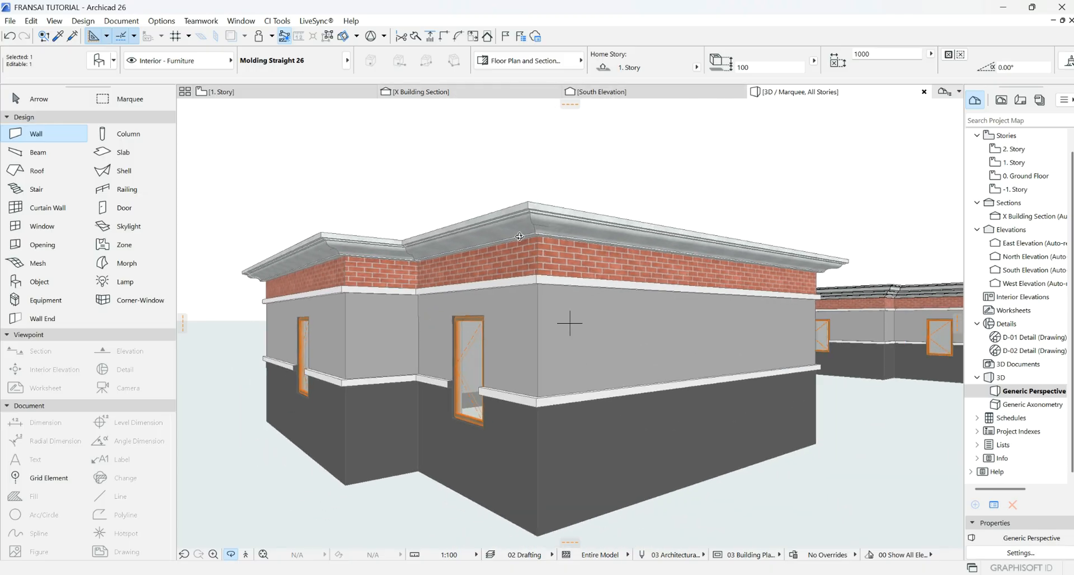
{"action": "scroll", "coordinate": [527, 223], "scroll_direction": "down", "scroll_amount": 4}
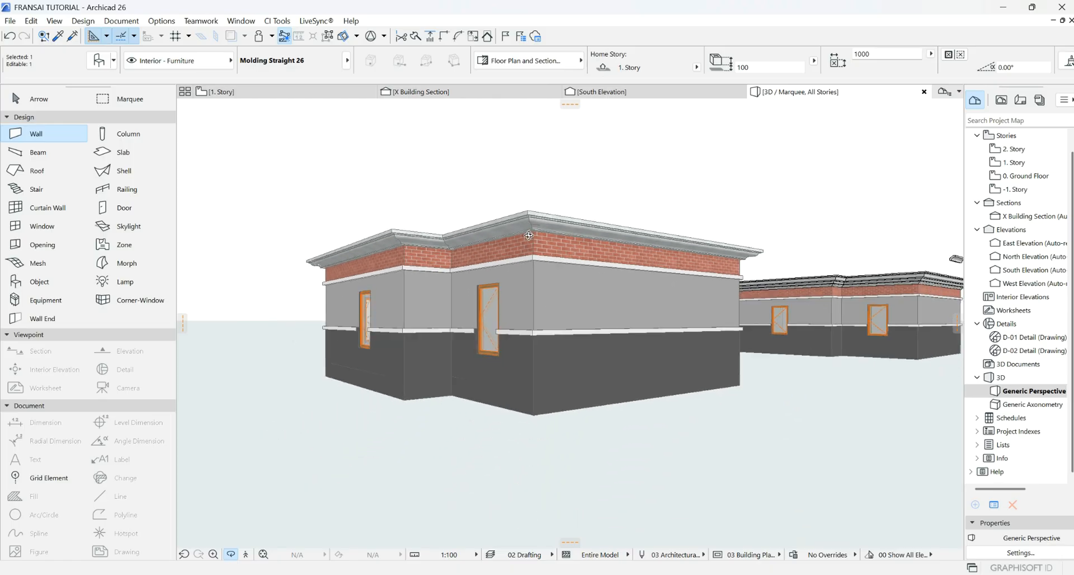
{"action": "left_click_drag", "start_coordinate": [532, 218], "coordinate": [664, 233]}
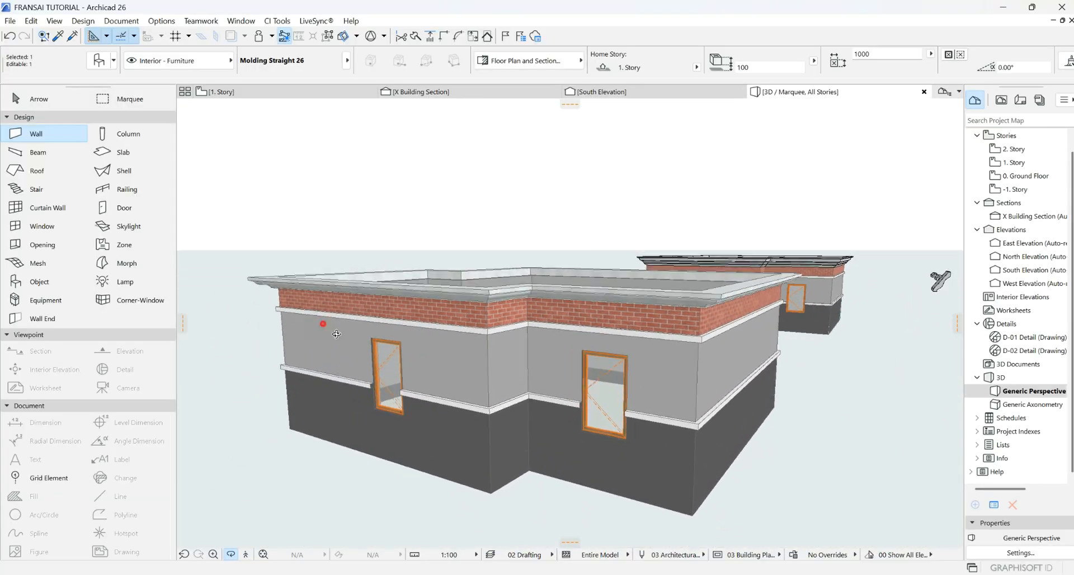
{"action": "left_click_drag", "start_coordinate": [337, 334], "coordinate": [280, 382]}
{"action": "scroll", "coordinate": [593, 350], "scroll_direction": "up", "scroll_amount": 1}
{"action": "scroll", "coordinate": [593, 350], "scroll_direction": "down", "scroll_amount": 4}
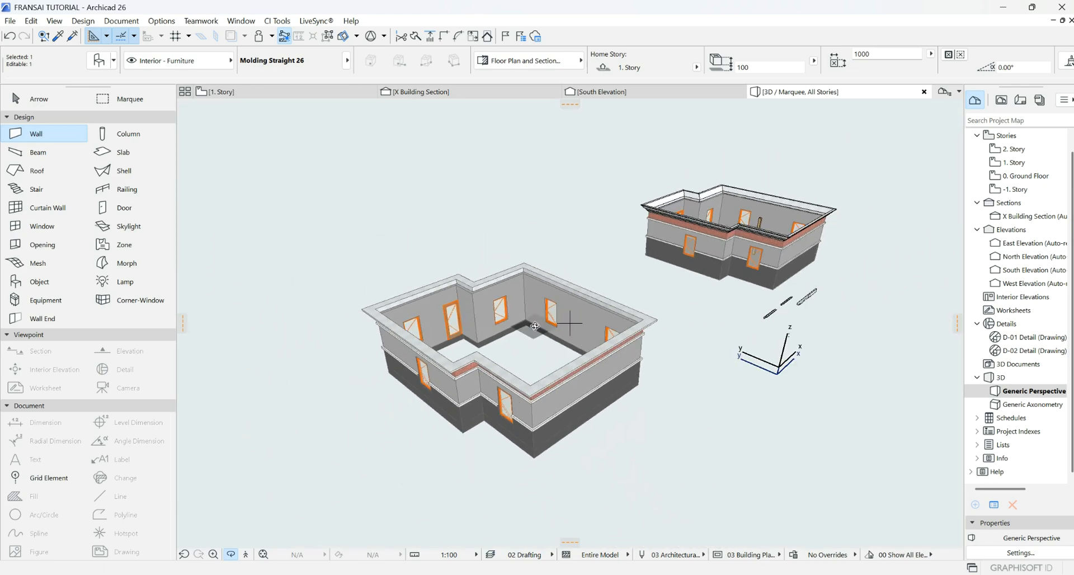